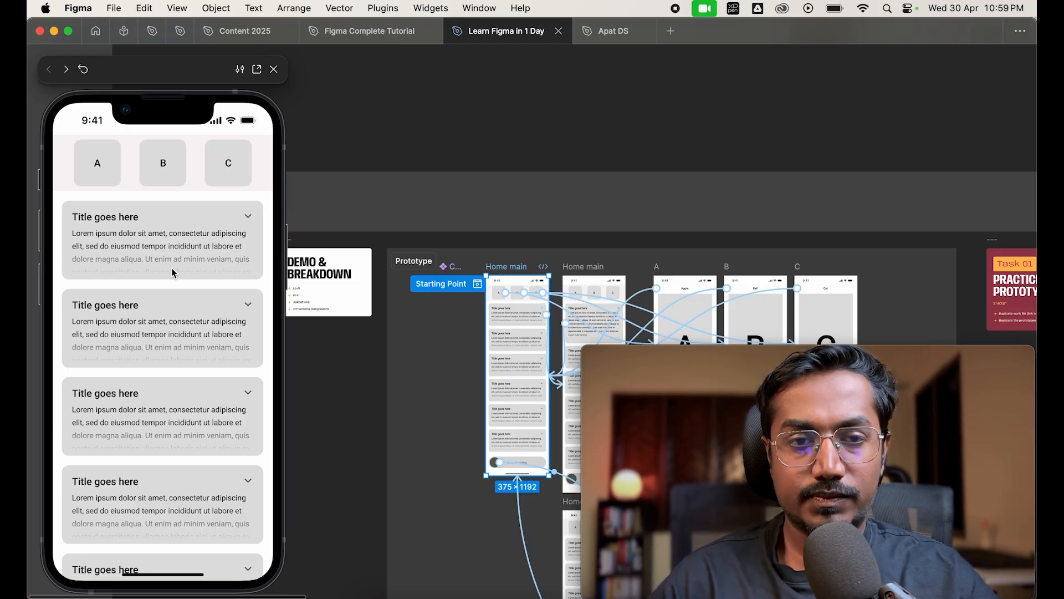
- Close the prototype preview and highlight "Lo-Fi" in the last bullet of the Fundamental Questions slide
left_click(273, 69)
scroll(476, 313, "up", 3)
scroll(433, 314, "down", 1)
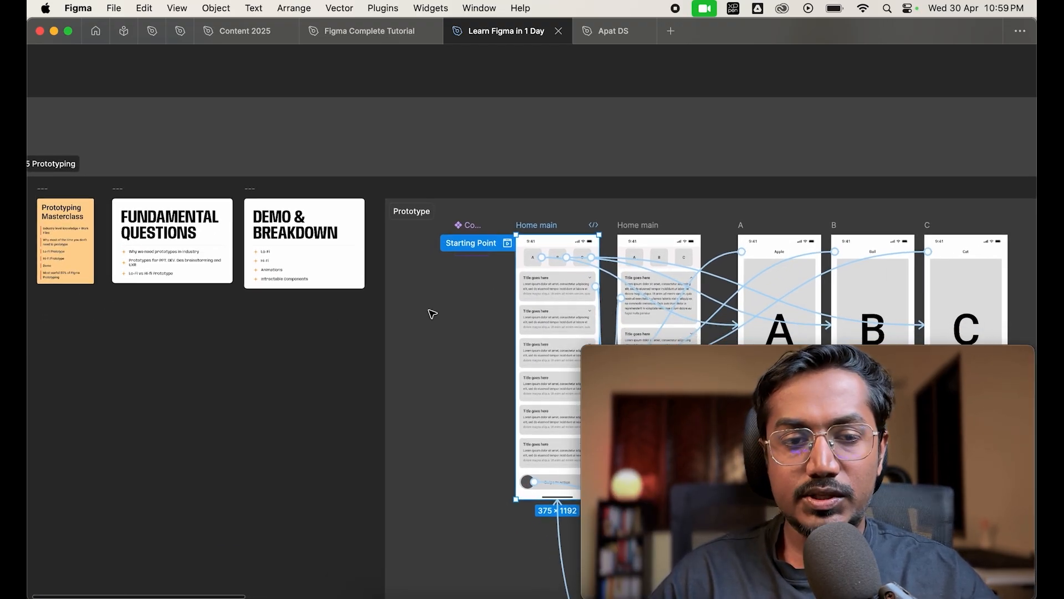
scroll(433, 314, "left", 3)
scroll(433, 313, "up", 1)
scroll(432, 314, "down", 2)
scroll(432, 313, "right", 2)
scroll(432, 314, "left", 3)
scroll(432, 313, "up", 1)
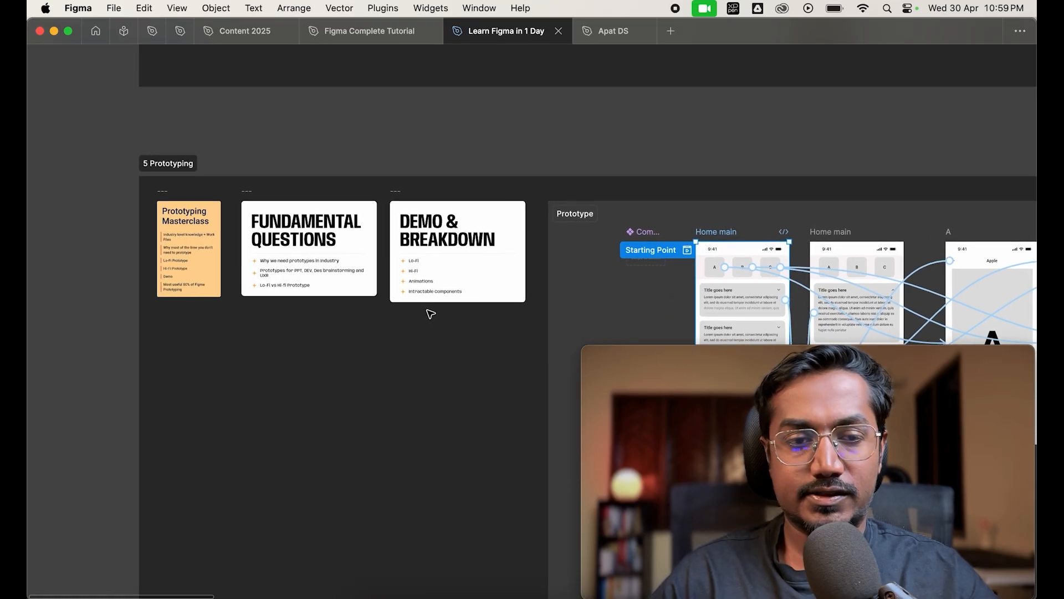
scroll(284, 270, "up", 6)
left_click(205, 347)
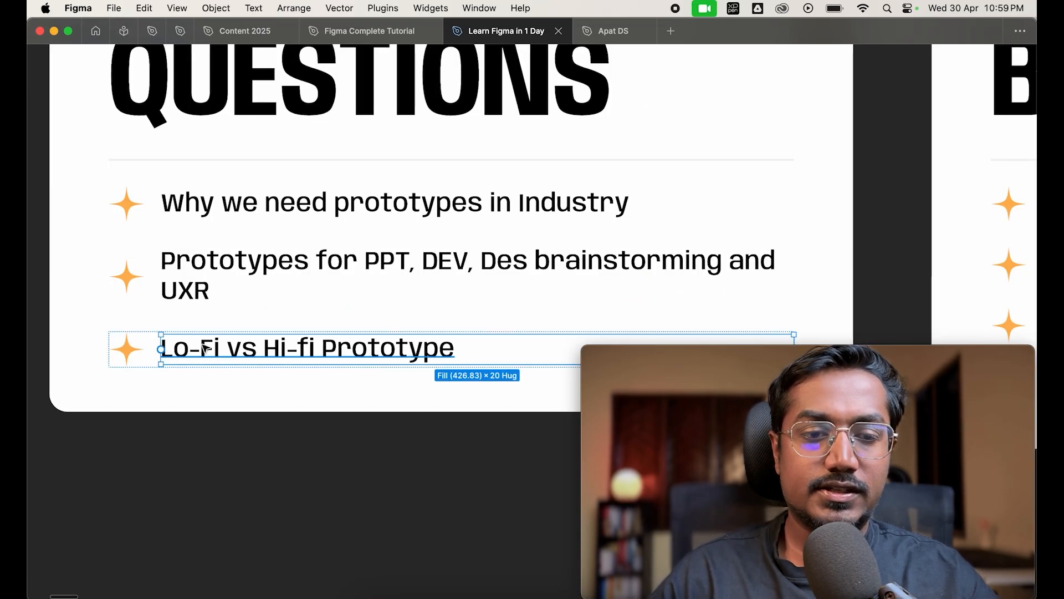
double_click(230, 356)
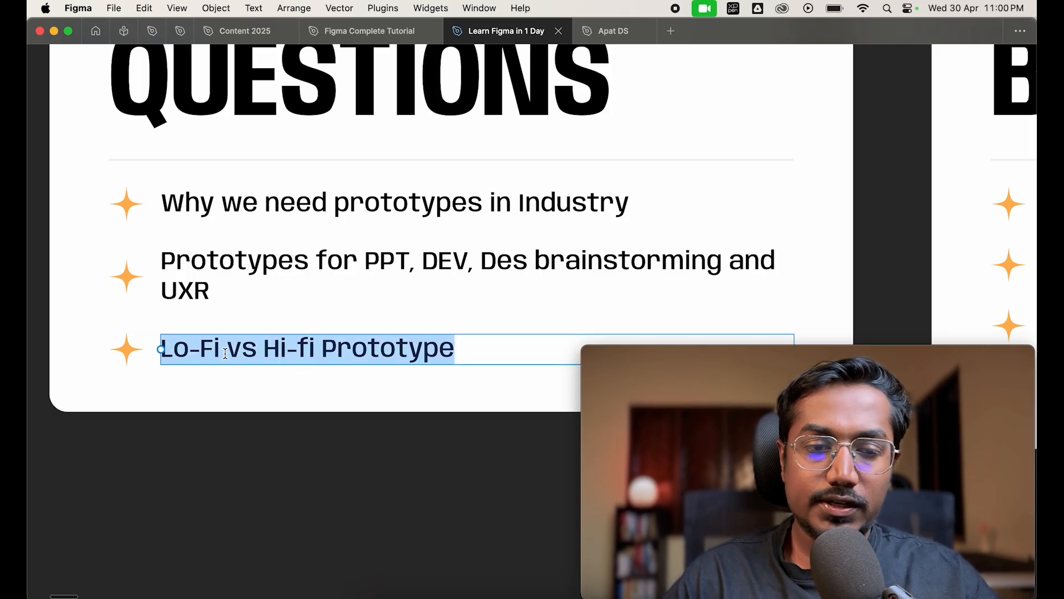
left_click(220, 352)
left_click_drag(220, 353, 141, 345)
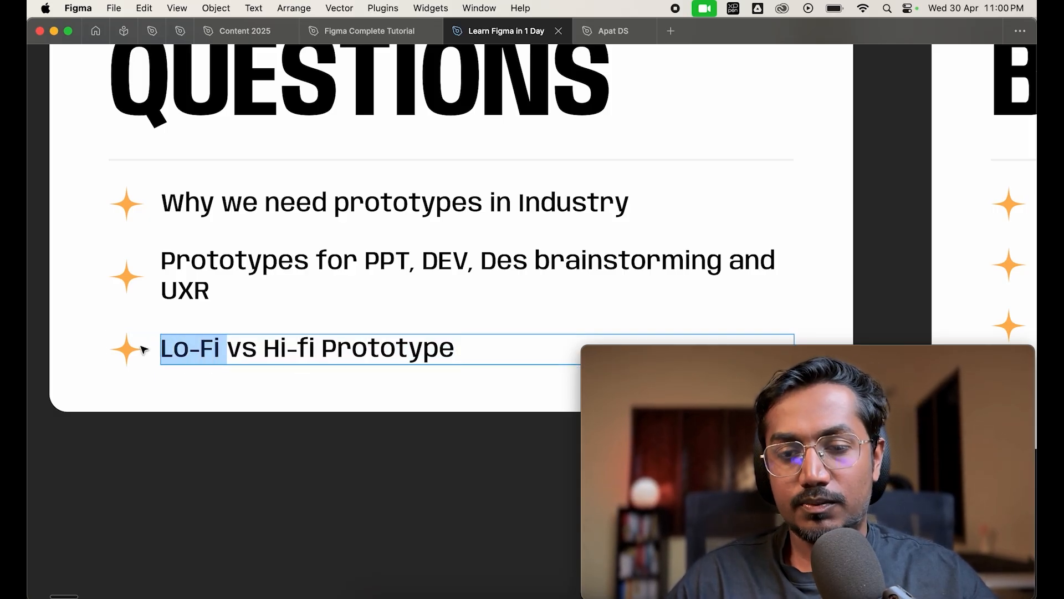
- Preview the prototype from the Home main starting point and check how its card list scrolls beneath the A, B, C header
scroll(143, 349, "down", 5)
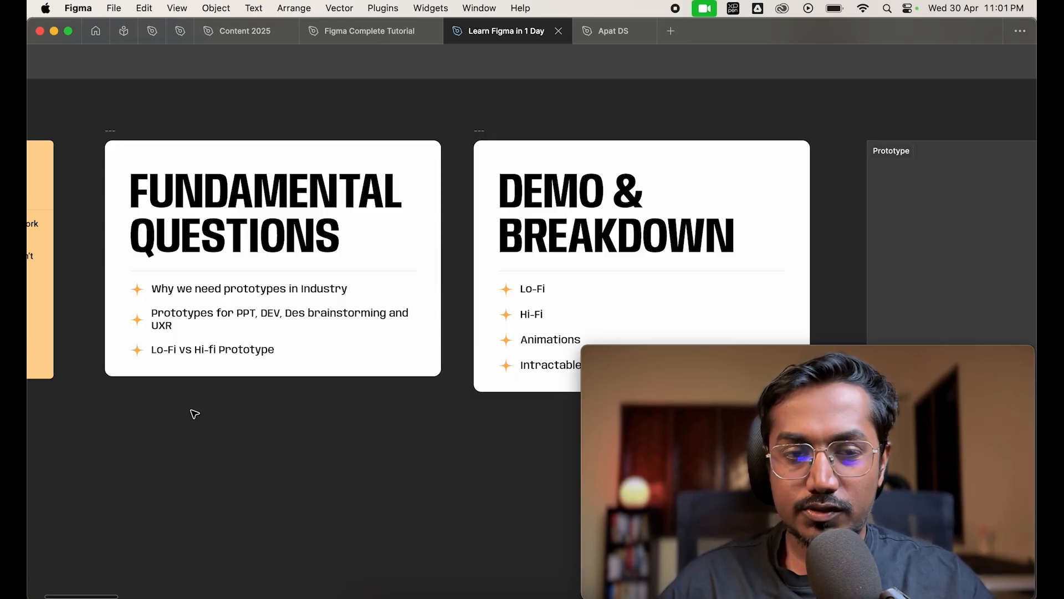
scroll(225, 399, "down", 5)
scroll(227, 401, "right", 3)
scroll(227, 401, "down", 2)
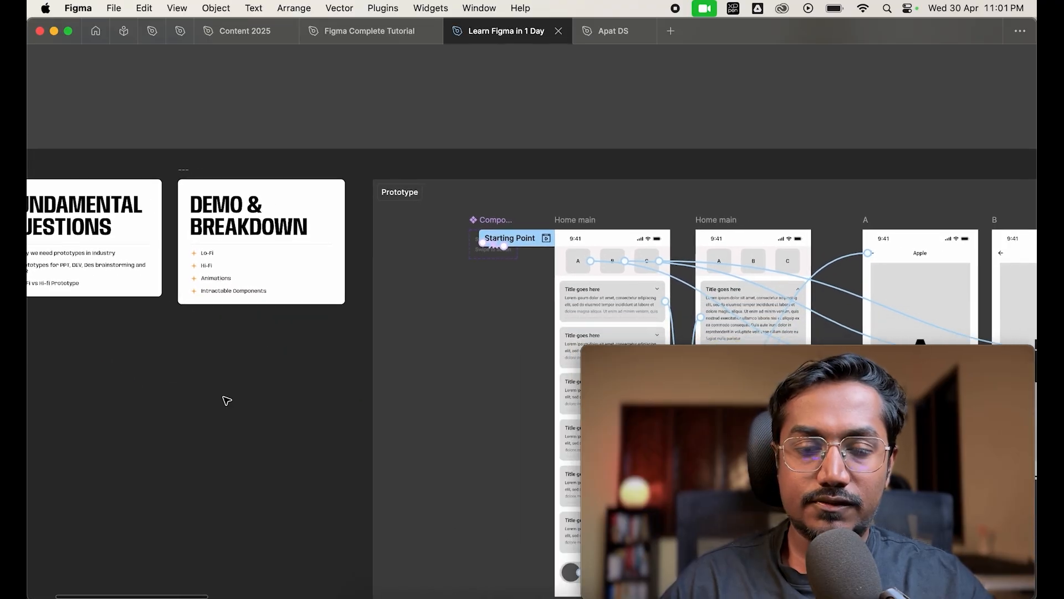
scroll(482, 239, "up", 6)
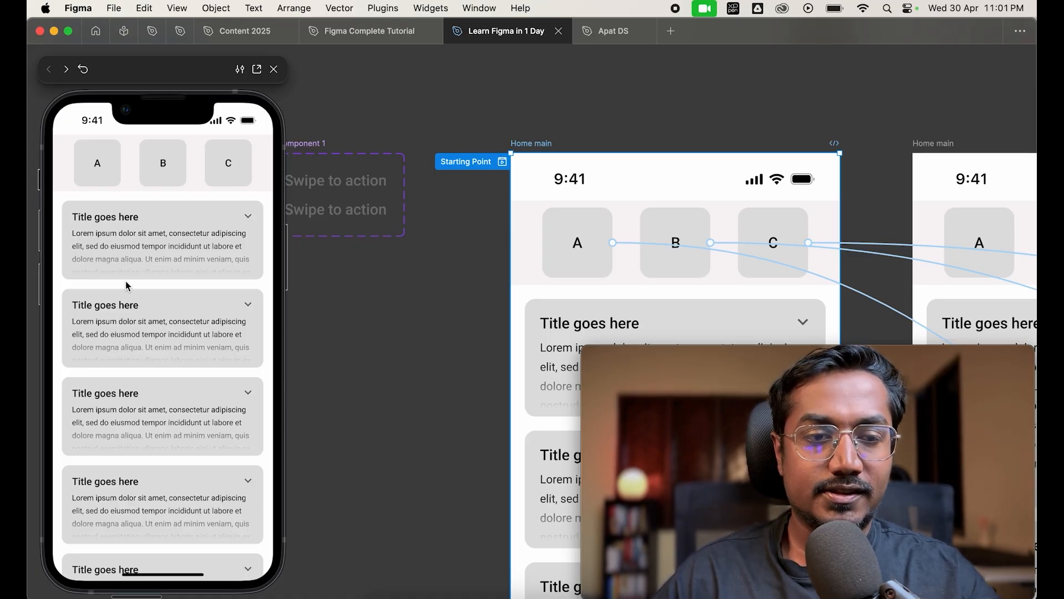
scroll(177, 504, "down", 4)
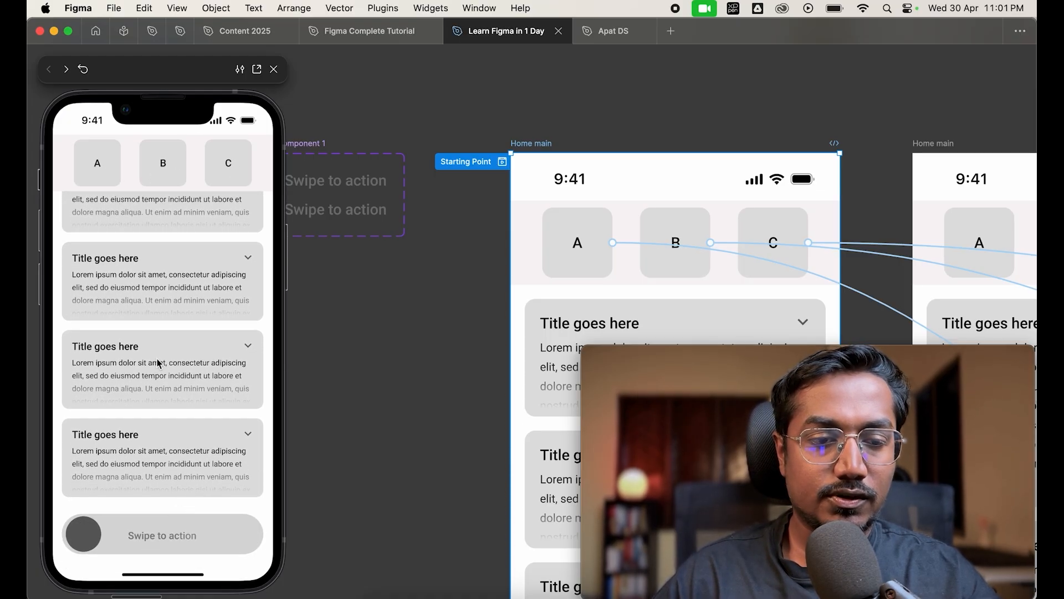
scroll(157, 361, "up", 4)
scroll(157, 363, "down", 1)
scroll(159, 405, "down", 3)
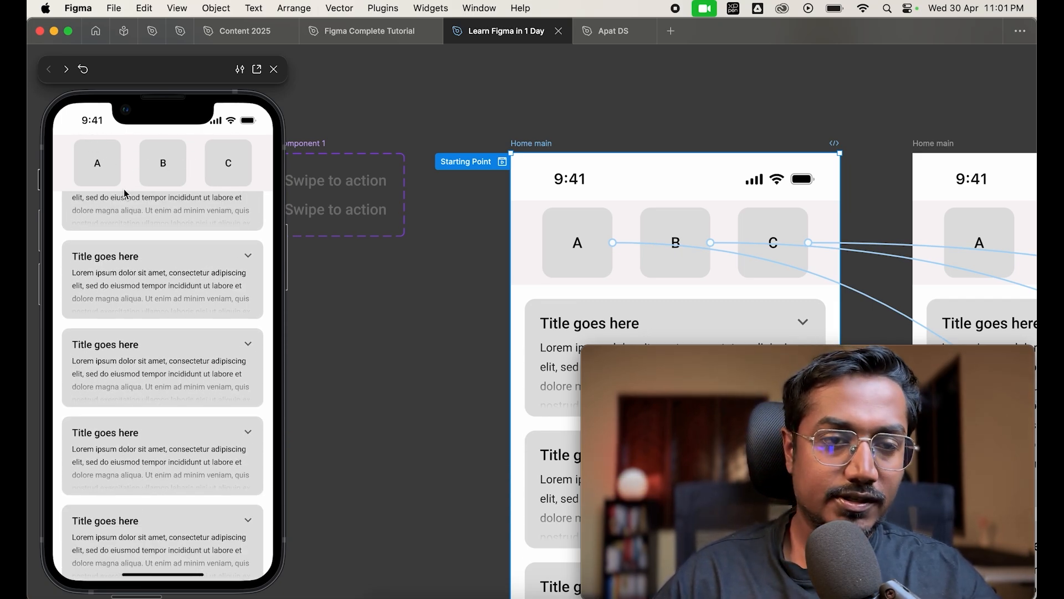
scroll(109, 213, "down", 2)
- Test the A, B and C tiles in the preview, returning to the home screen from each page
left_click(99, 161)
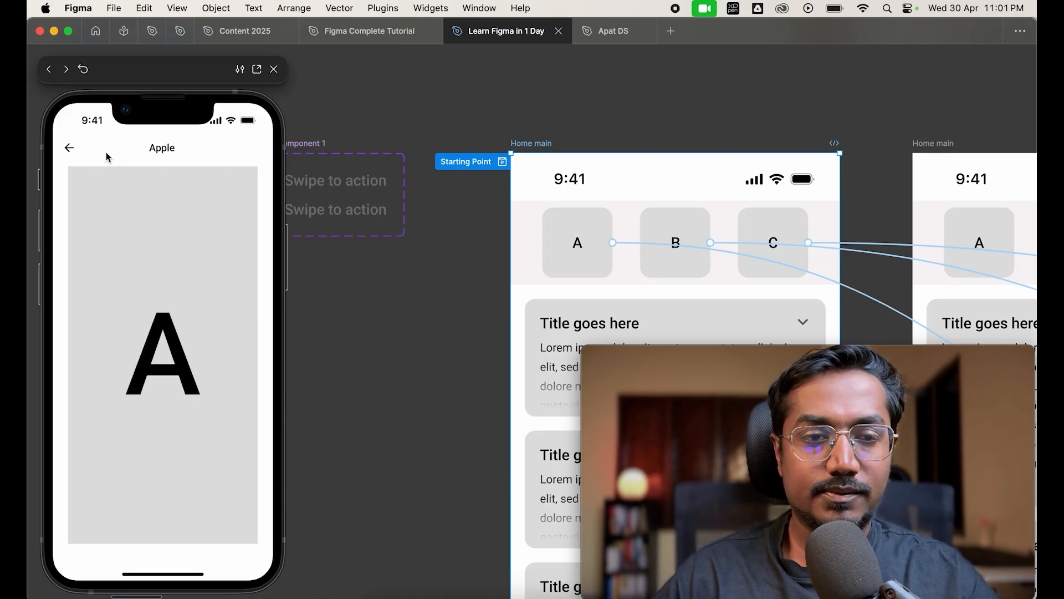
left_click(65, 141)
left_click(150, 160)
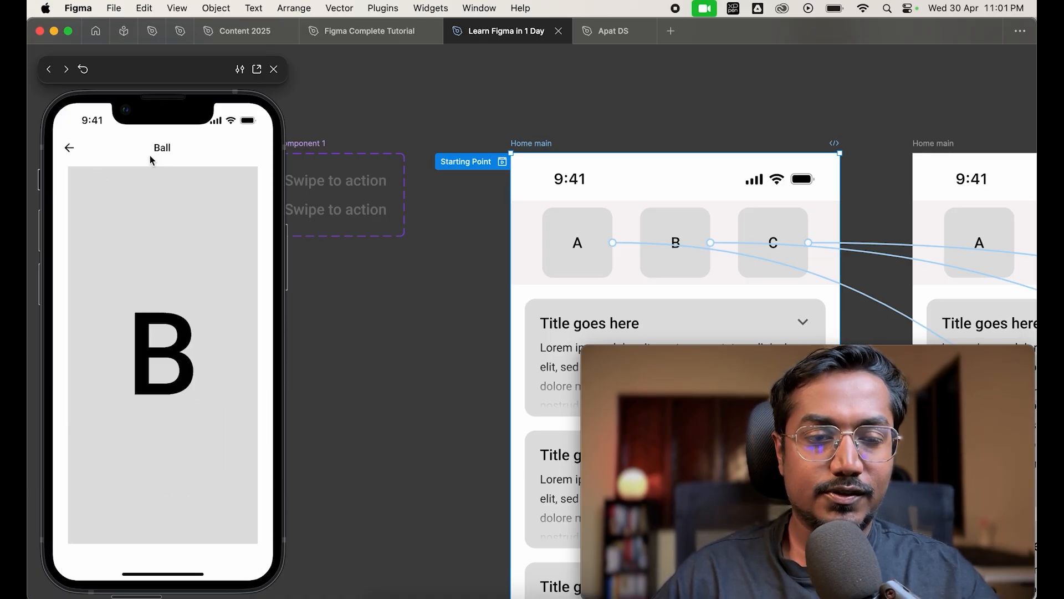
left_click(68, 150)
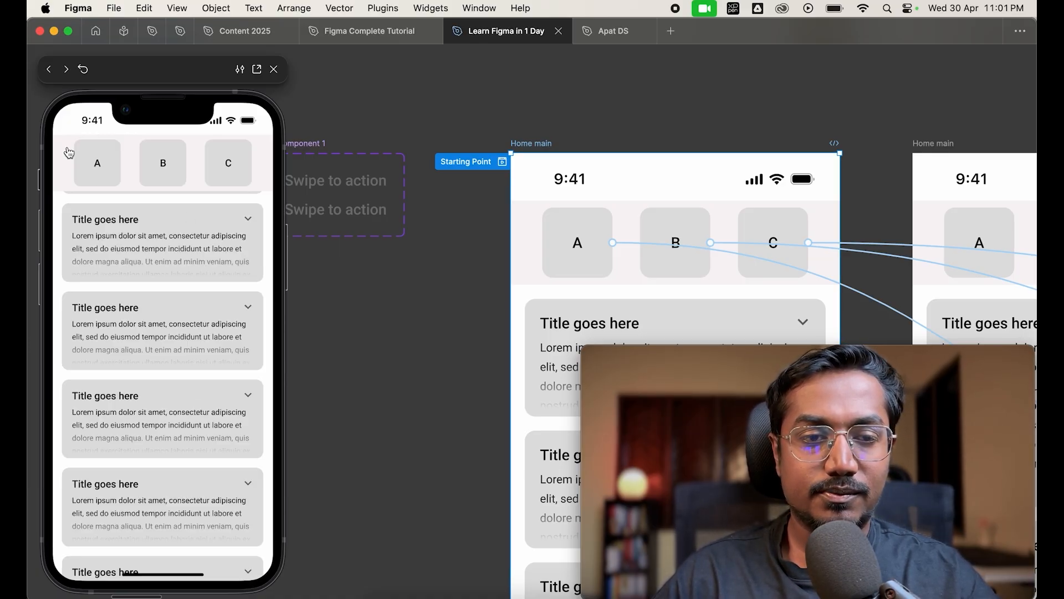
left_click(224, 168)
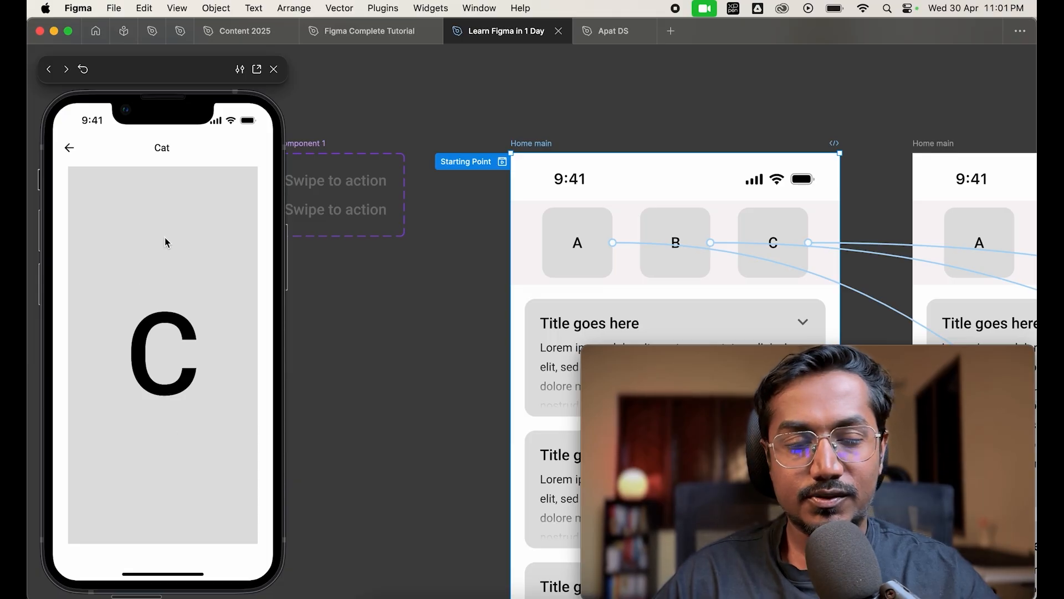
left_click(70, 151)
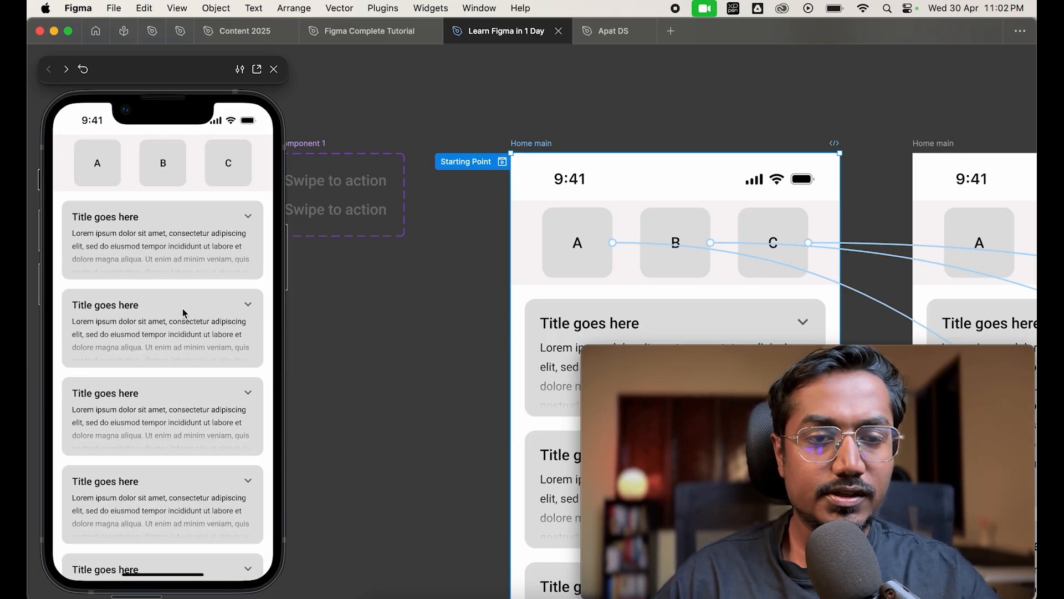
- Test expanding and collapsing the first card in the preview, and go to the end of the home screen
left_click(212, 227)
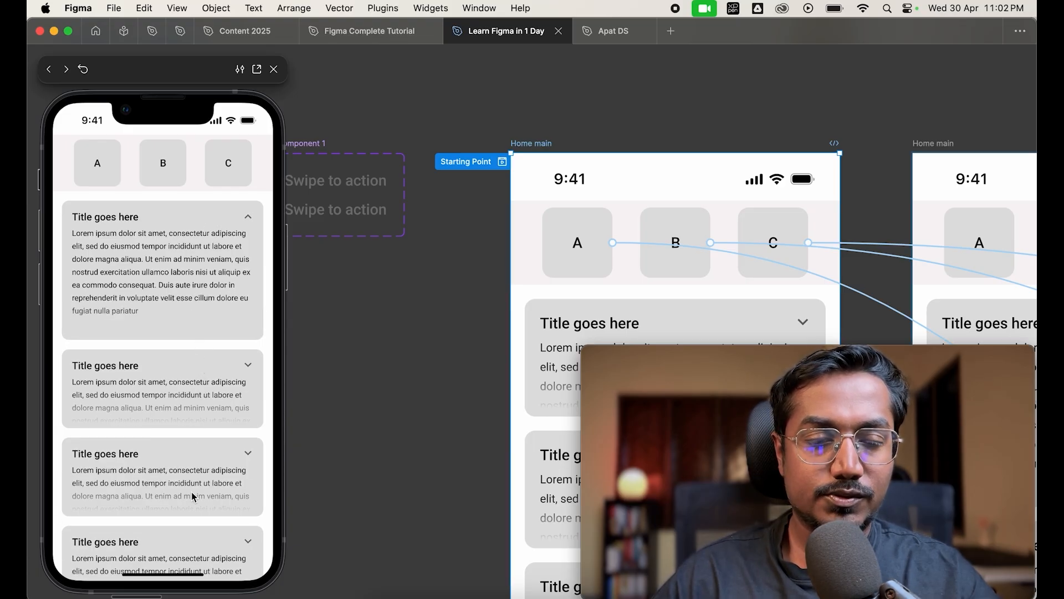
left_click(205, 232)
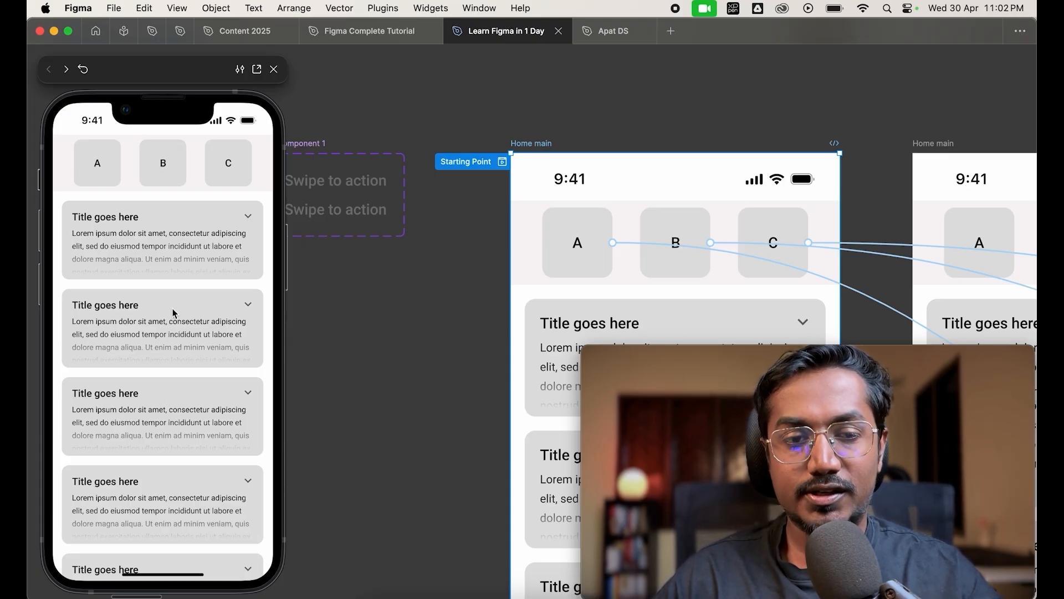
scroll(174, 314, "down", 2)
scroll(174, 313, "down", 3)
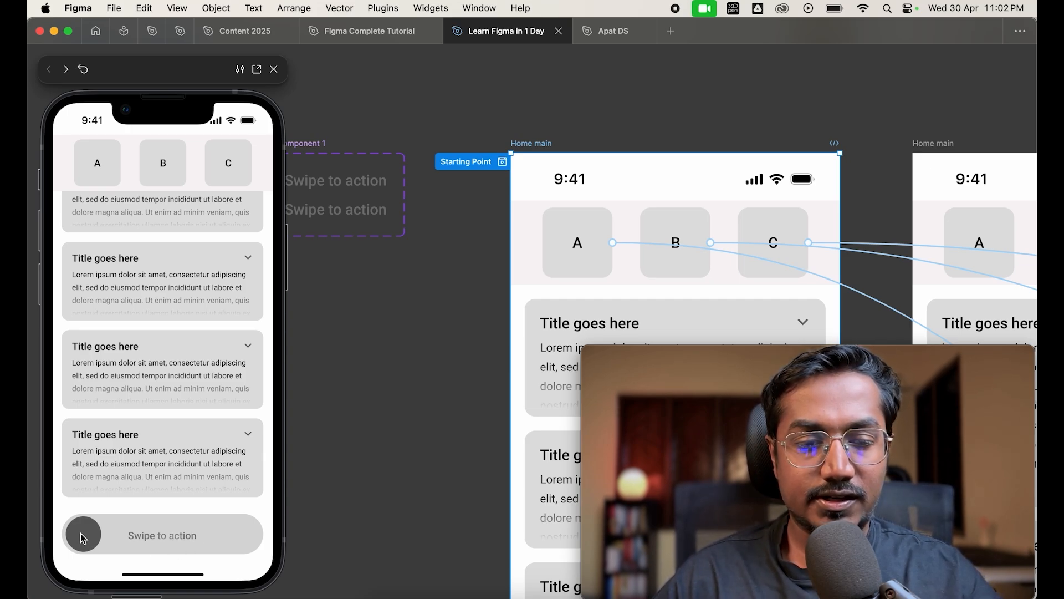
- Test the "Swipe to action" slider in the preview and return from the bottom sheet to the home screen
scroll(115, 367, "up", 3)
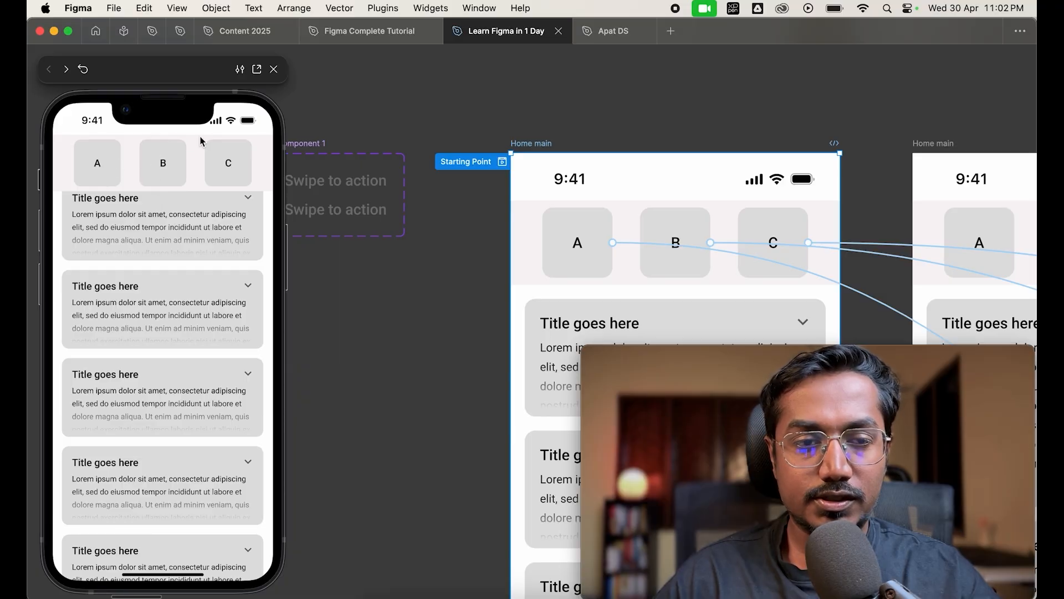
scroll(104, 475, "down", 3)
left_click_drag(81, 532, 254, 539)
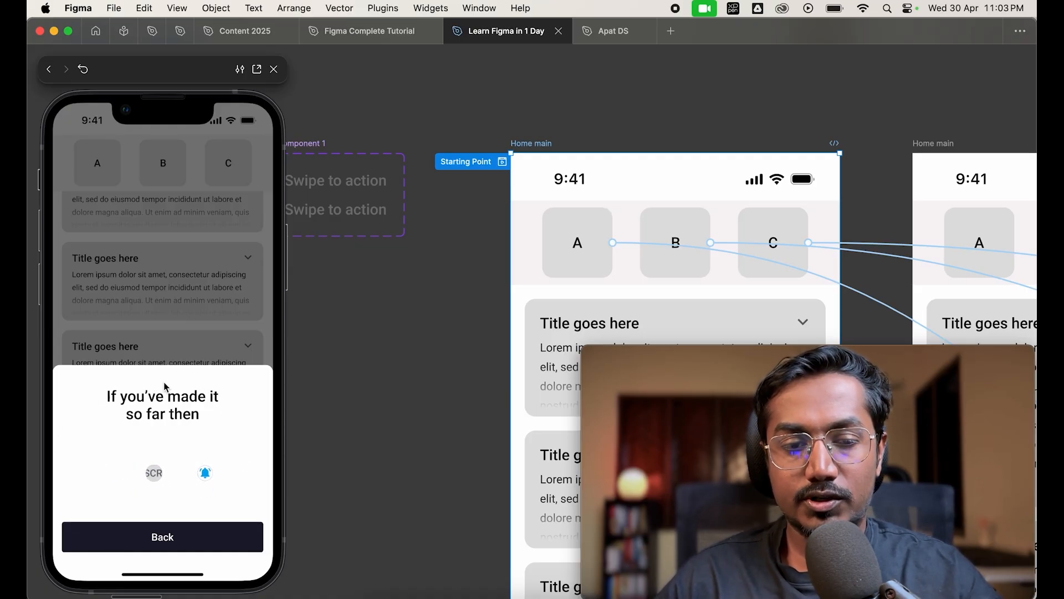
left_click(172, 541)
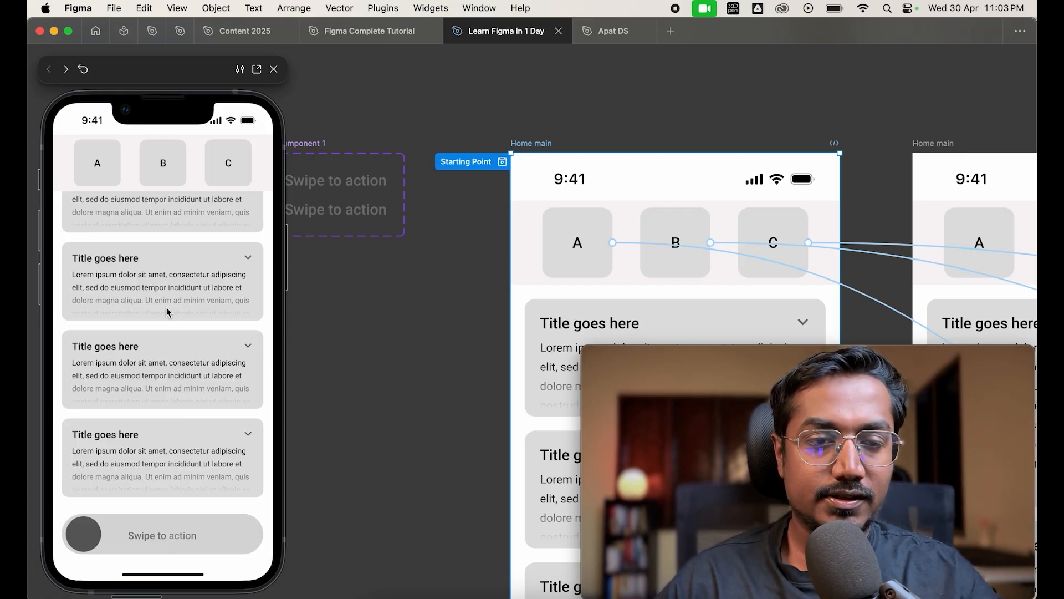
scroll(168, 312, "up", 5)
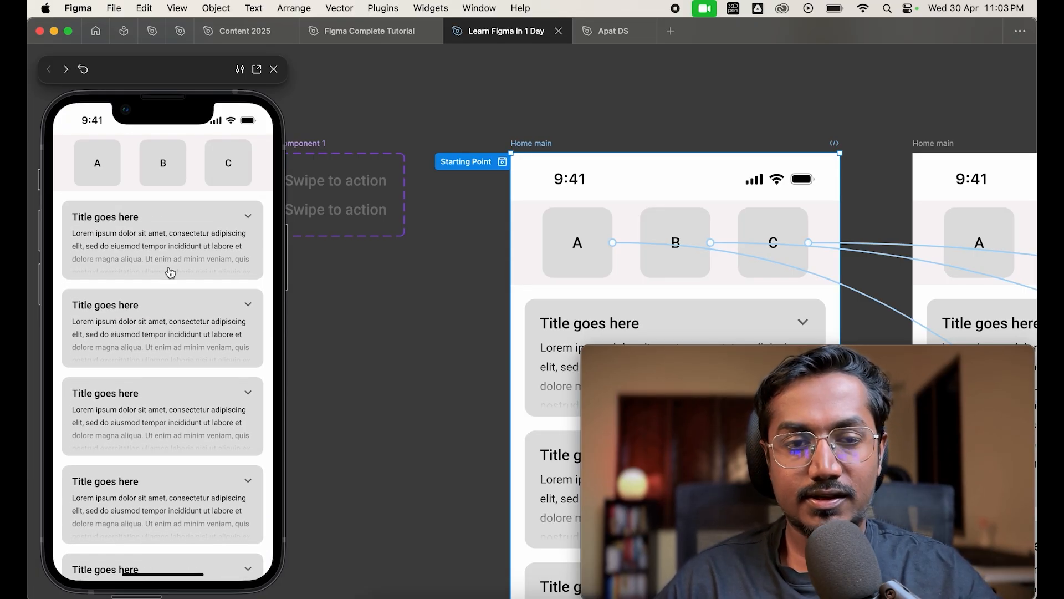
scroll(433, 362, "down", 5)
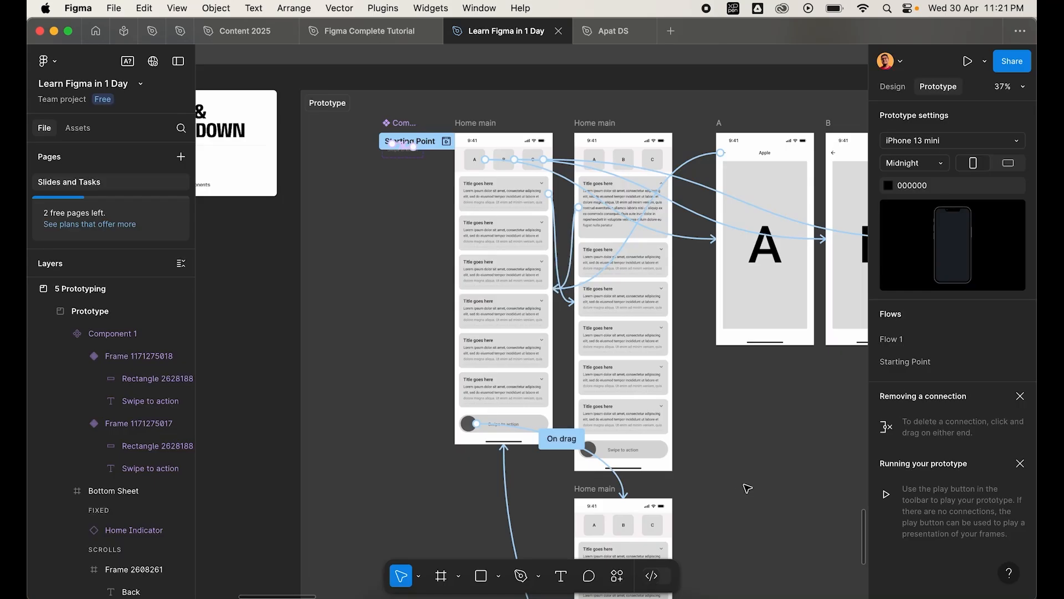
- Duplicate the starting-point Home main frame into the empty canvas below the 5 Prototyping section
left_click(475, 121)
scroll(482, 120, "down", 5)
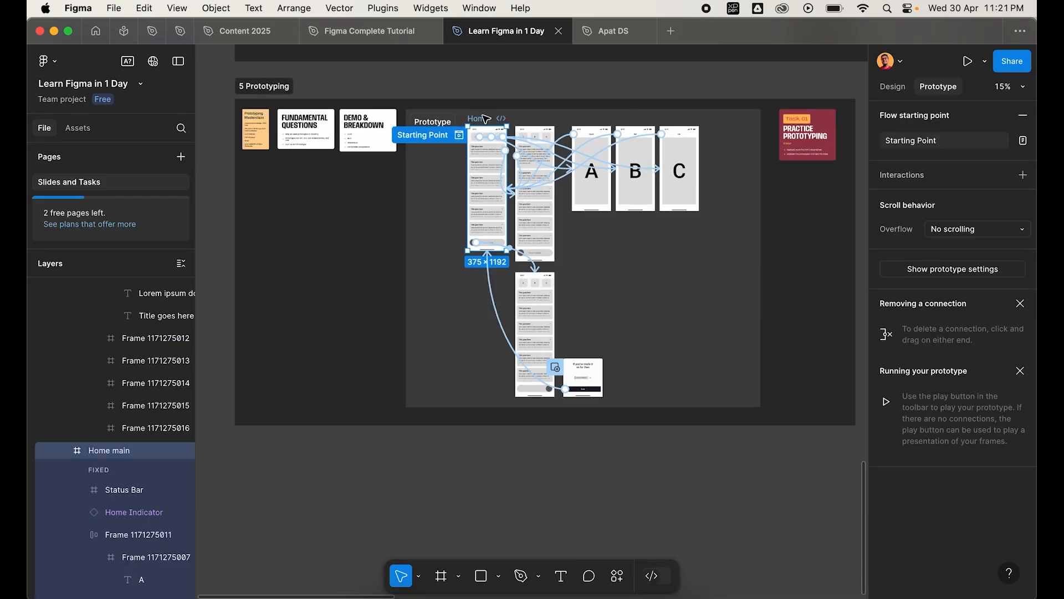
left_click_drag(483, 120, 459, 458)
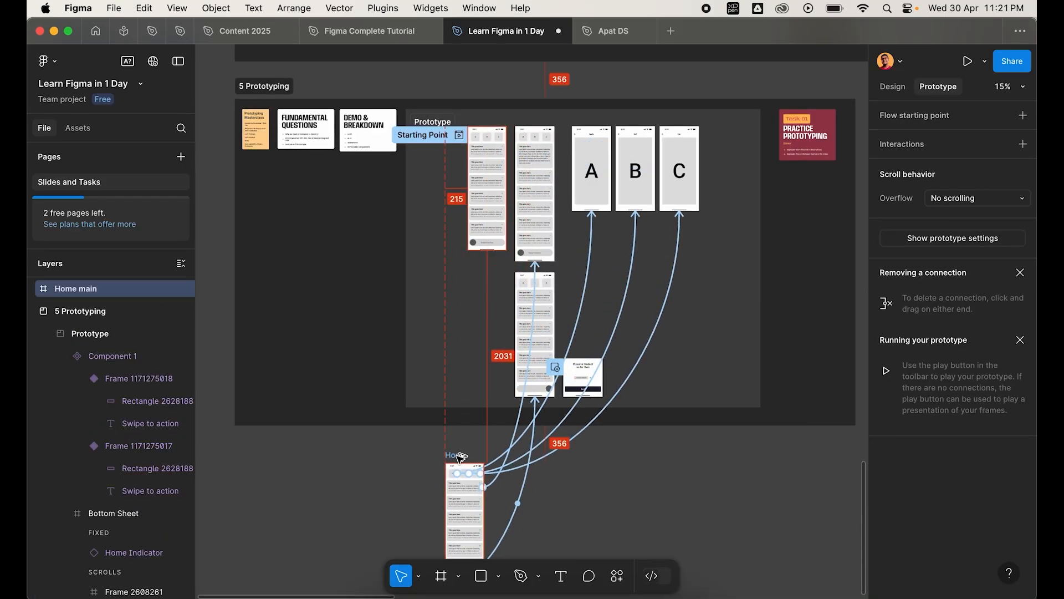
scroll(459, 459, "down", 2)
scroll(459, 459, "up", 3)
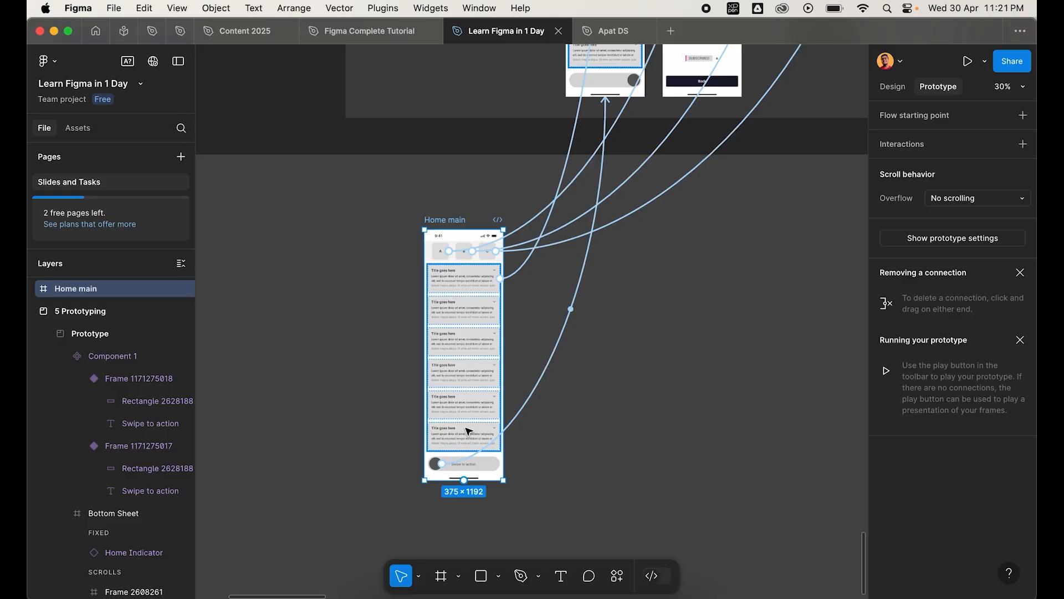
scroll(508, 285, "up", 4)
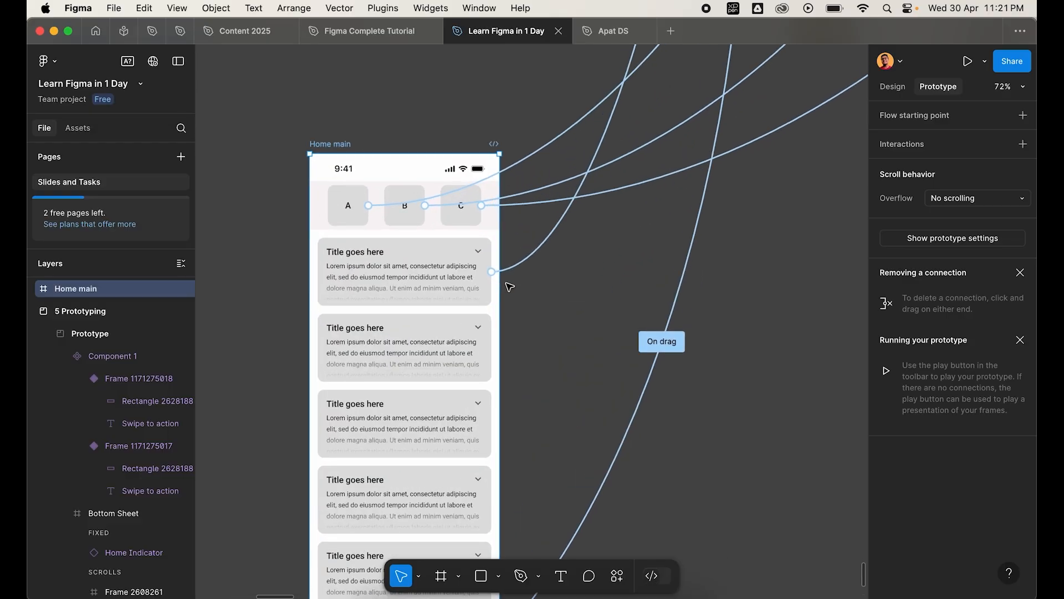
scroll(513, 183, "down", 5)
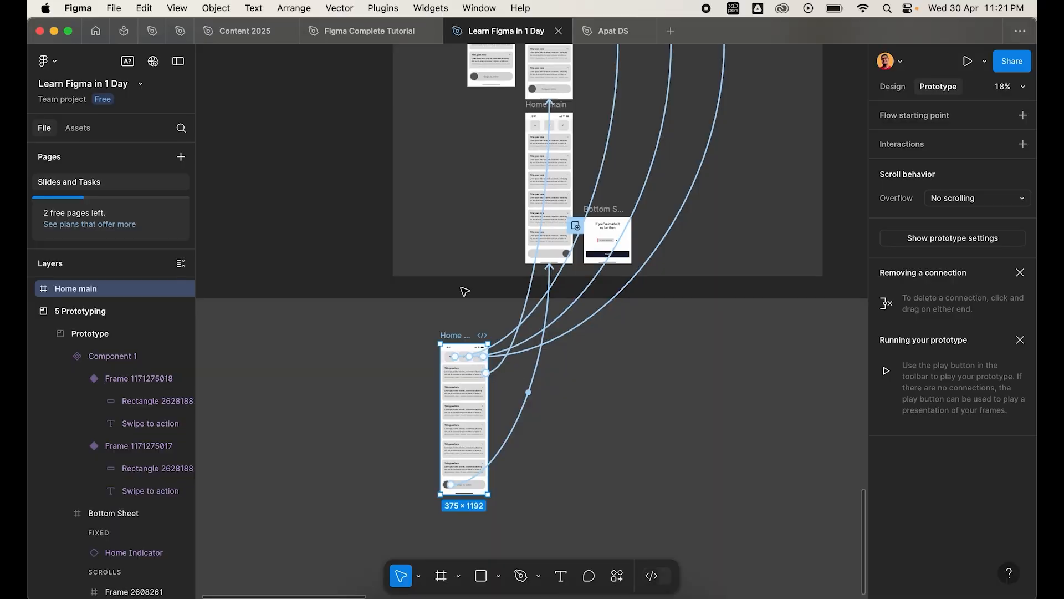
scroll(463, 315, "up", 2)
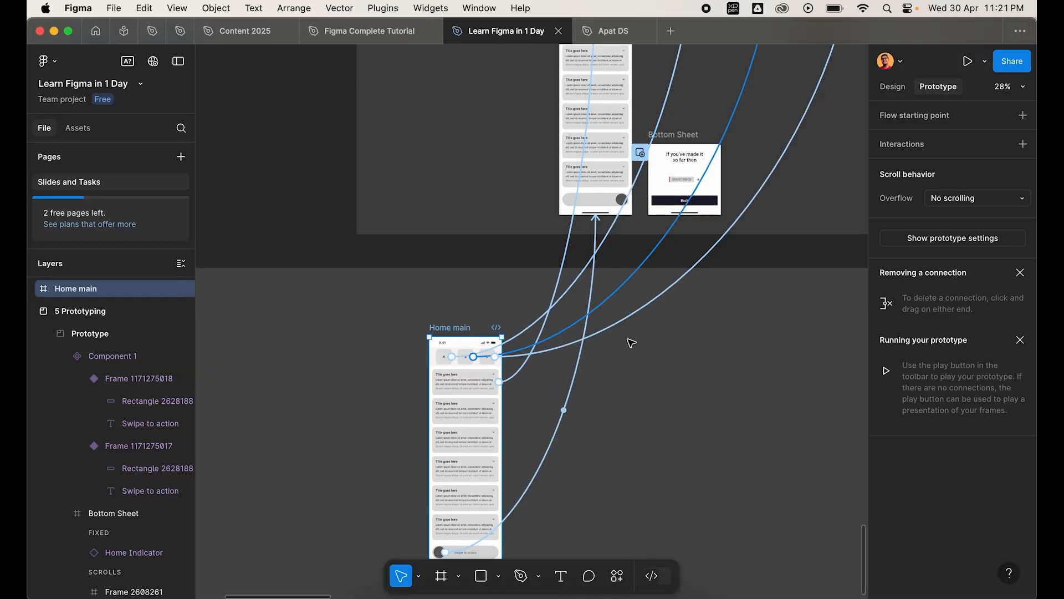
scroll(606, 323, "down", 3)
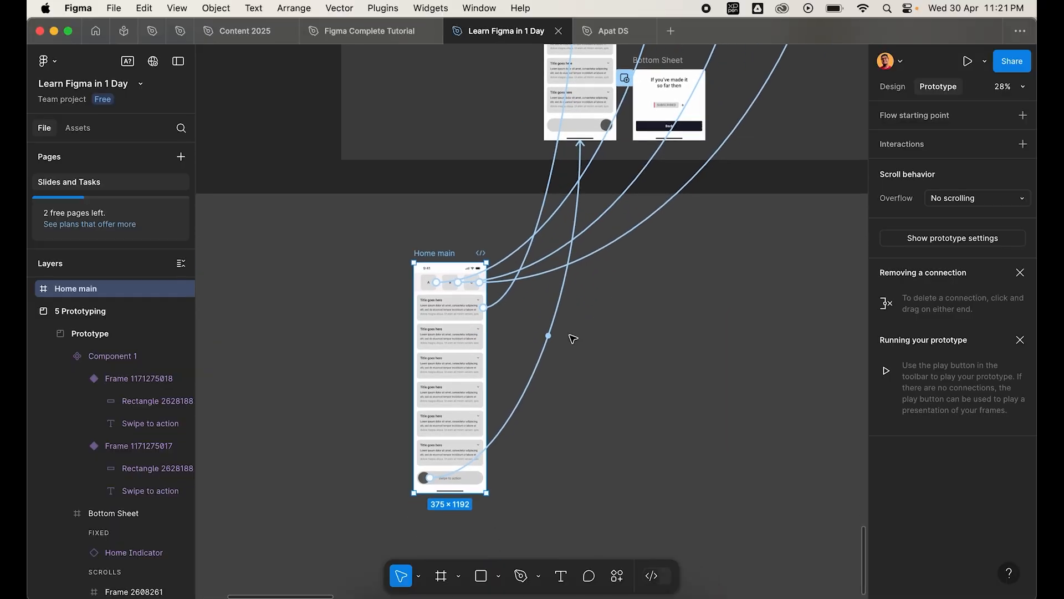
- Remove all interactions from the Home main copy below the section
right_click(432, 246)
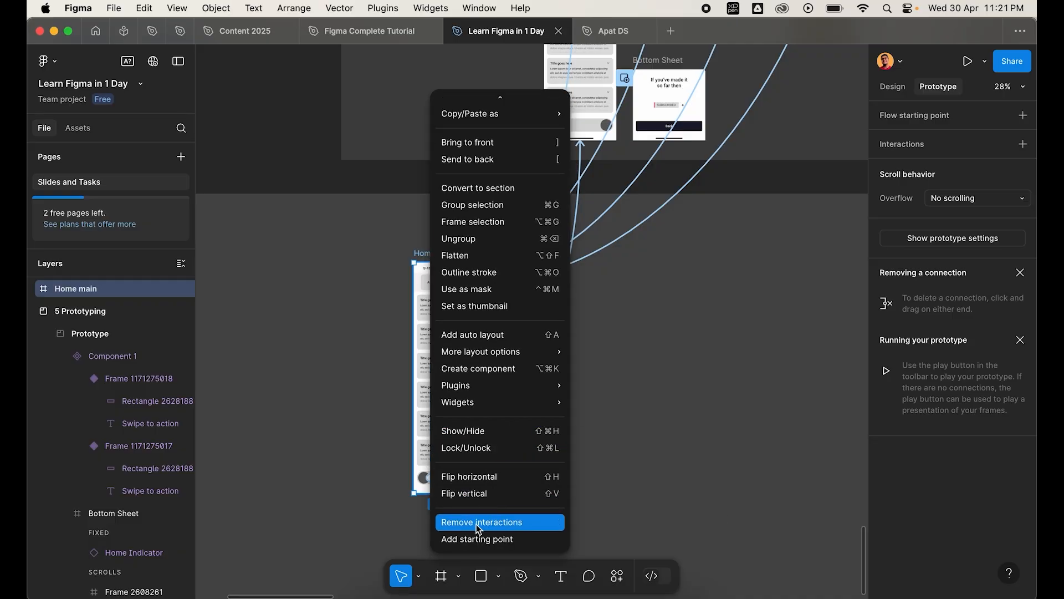
left_click(477, 522)
scroll(461, 498, "up", 3)
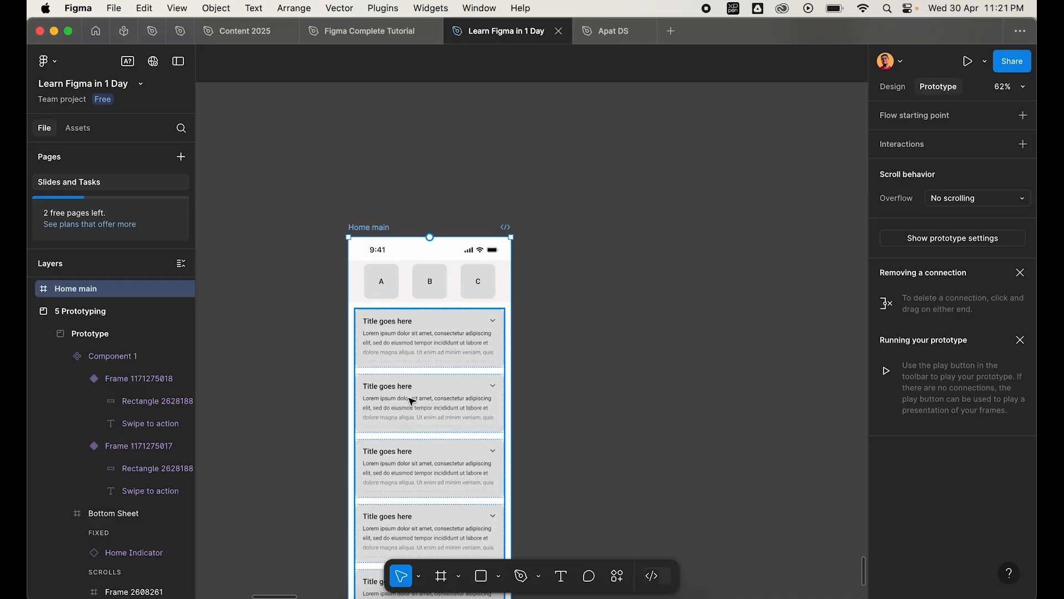
- Duplicate the interaction-free Home main frame to its right, leaving a gap of about 196 px
scroll(412, 401, "up", 2)
scroll(412, 400, "down", 1)
left_click_drag(394, 245, 573, 254, "alt")
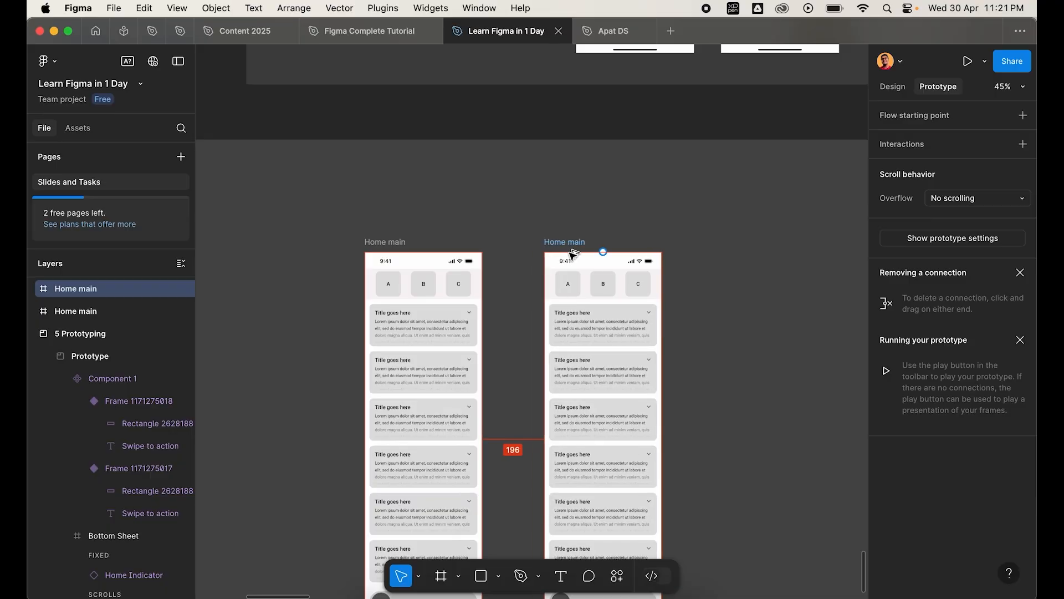
- Examine frame A in the finished prototype to read its frame size
left_click(577, 214)
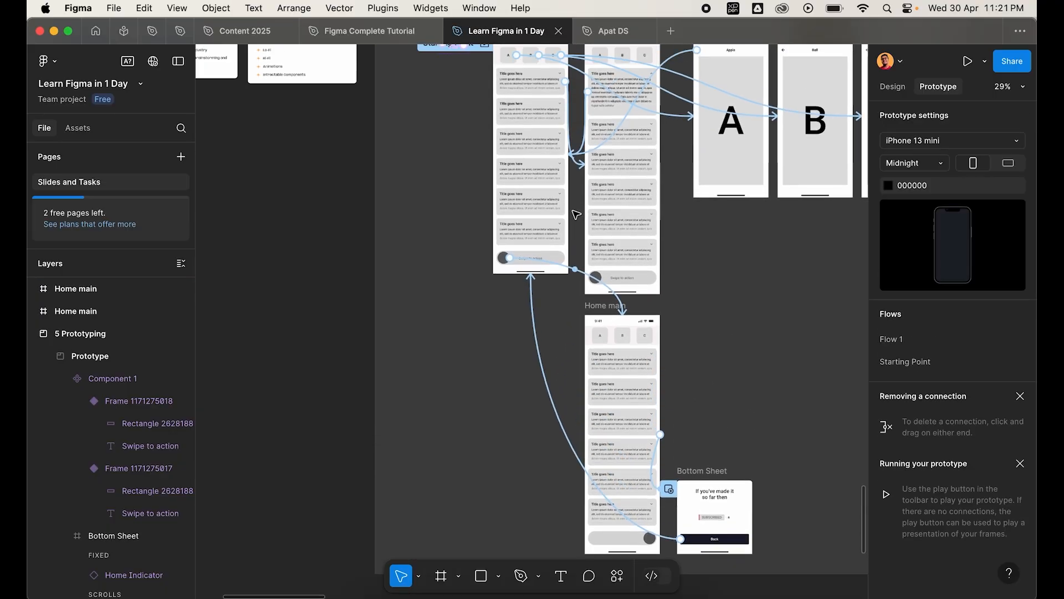
left_click(541, 159)
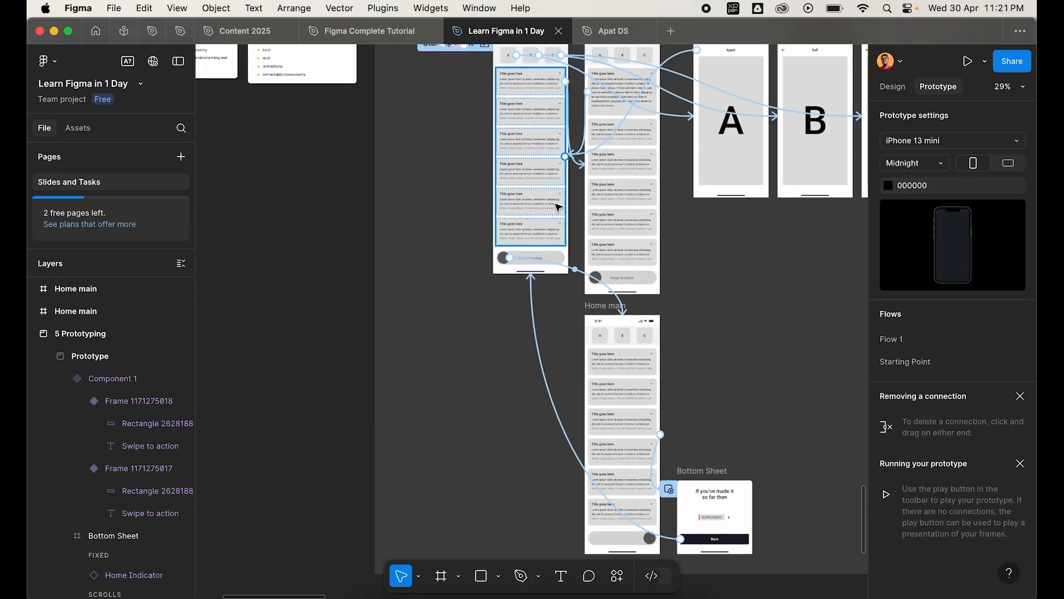
scroll(541, 238, "down", 1)
scroll(540, 236, "up", 4)
scroll(541, 236, "right", 2)
scroll(541, 237, "down", 2)
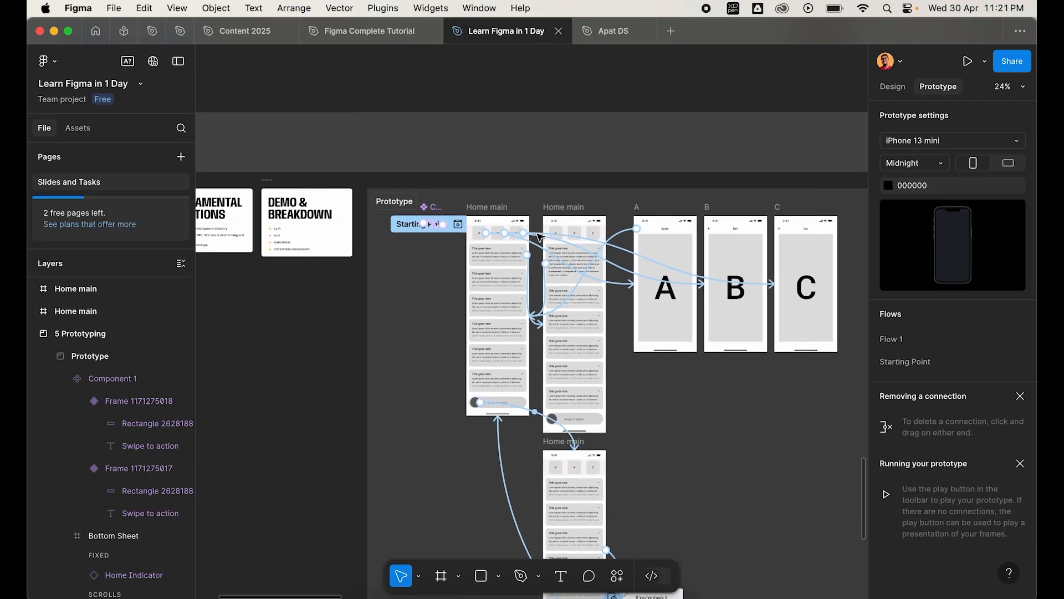
scroll(554, 227, "up", 2)
left_click(569, 205)
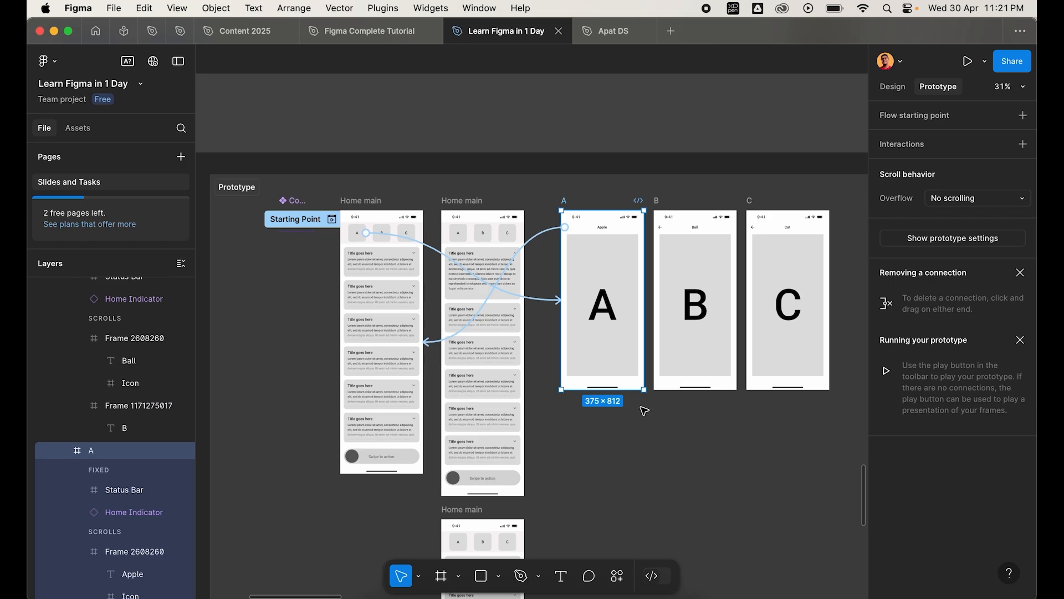
scroll(644, 411, "up", 3)
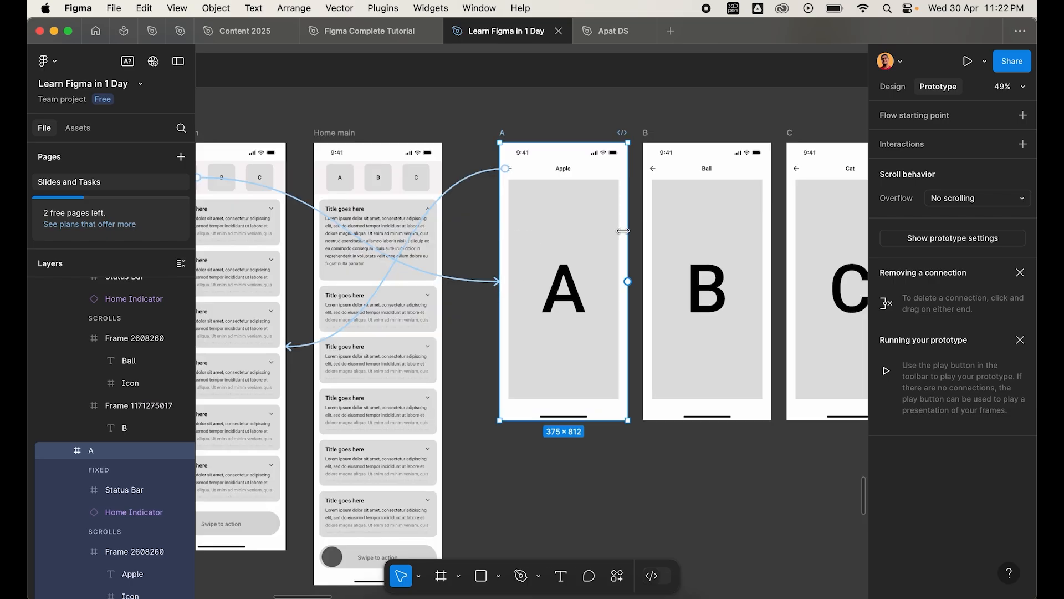
- Set the height of the second interaction-free Home main frame to 812
scroll(613, 414, "down", 3)
scroll(612, 414, "down", 10)
scroll(415, 232, "up", 3)
left_click(463, 128)
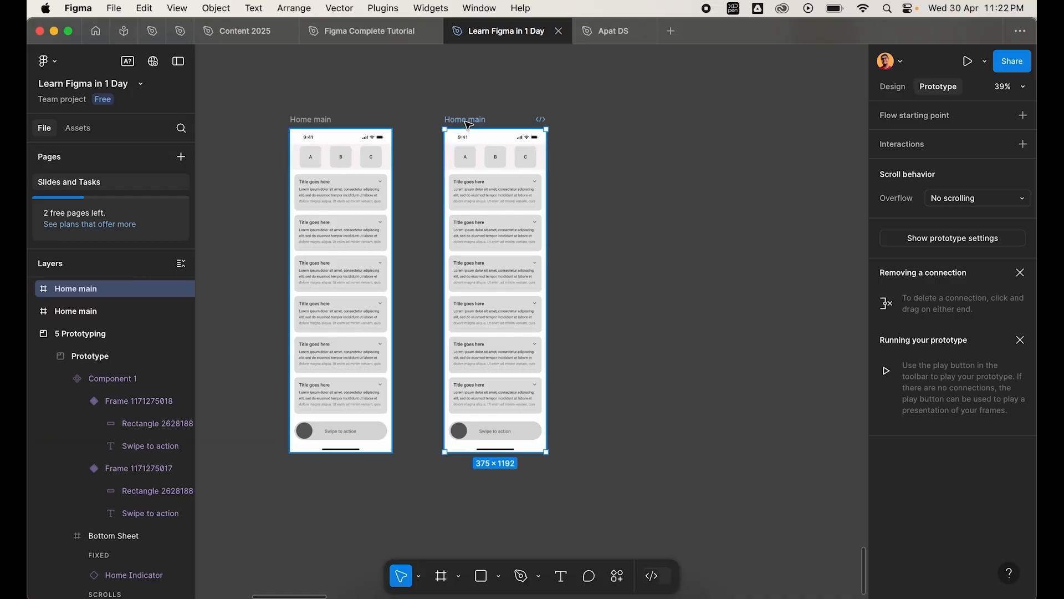
left_click(891, 86)
left_click(975, 282)
type("812")
key("Return")
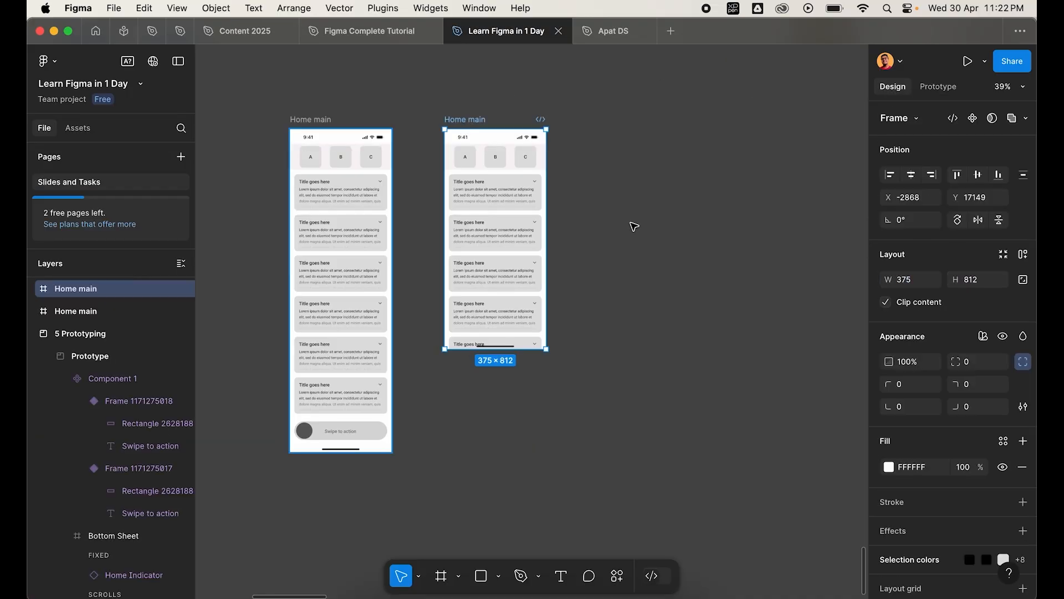
- Delete the auto-layout list of title cards from the second Home main frame
left_click(634, 225)
left_click_drag(481, 208, 676, 224)
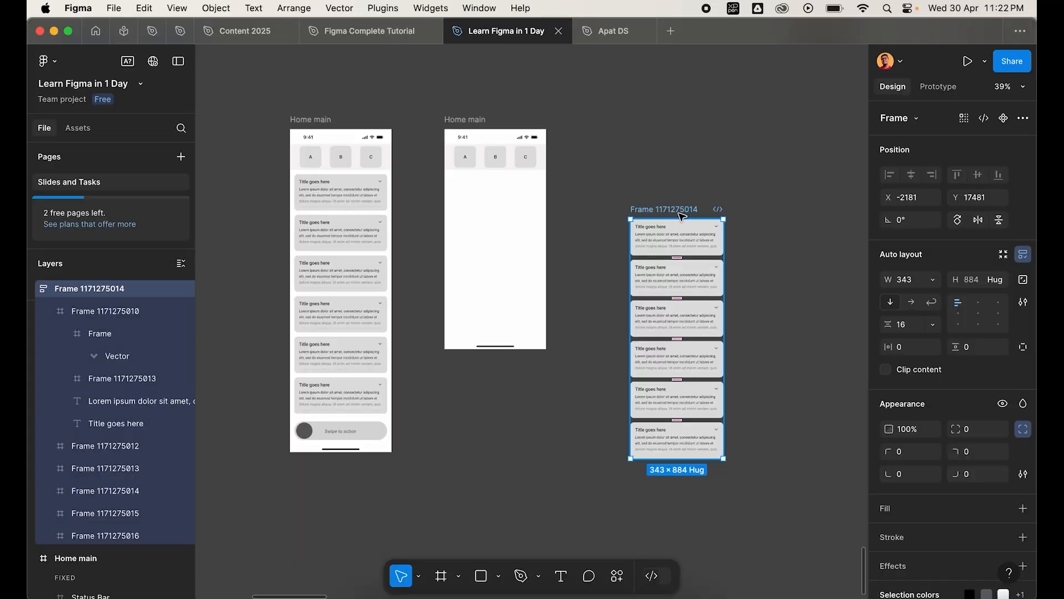
key("BackSpace")
- Stretch the second Home main frame to a height of about 1587 and delete everything still inside it
left_click(507, 128)
left_click_drag(467, 353, 466, 557)
left_click_drag(432, 406, 593, 492)
key("BackSpace")
left_click_drag(604, 216, 442, 109)
key("BackSpace")
- Set the emptied Home main frame's height to 812
left_click(457, 121)
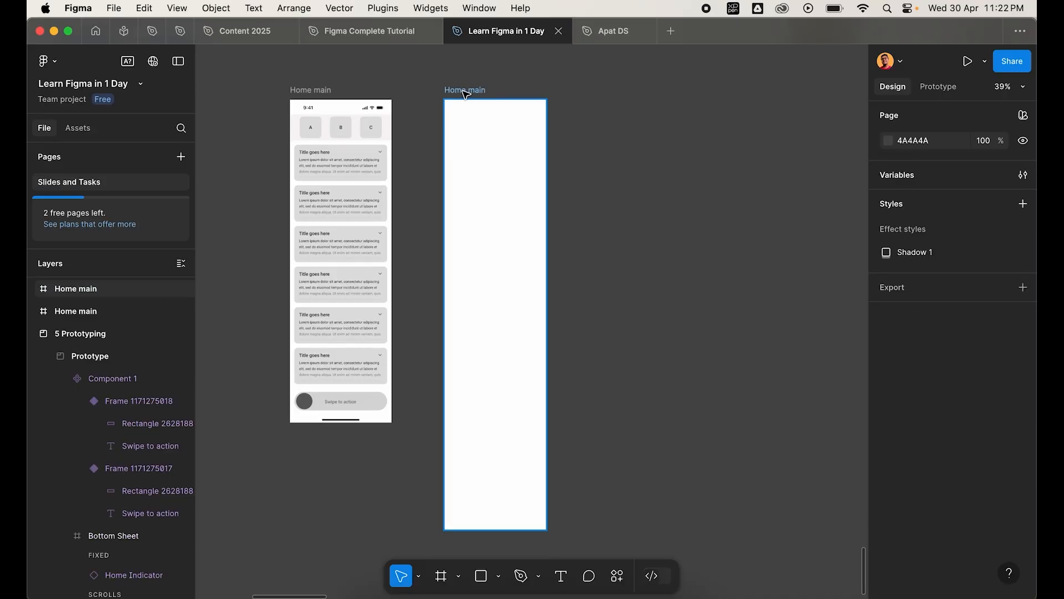
left_click(468, 91)
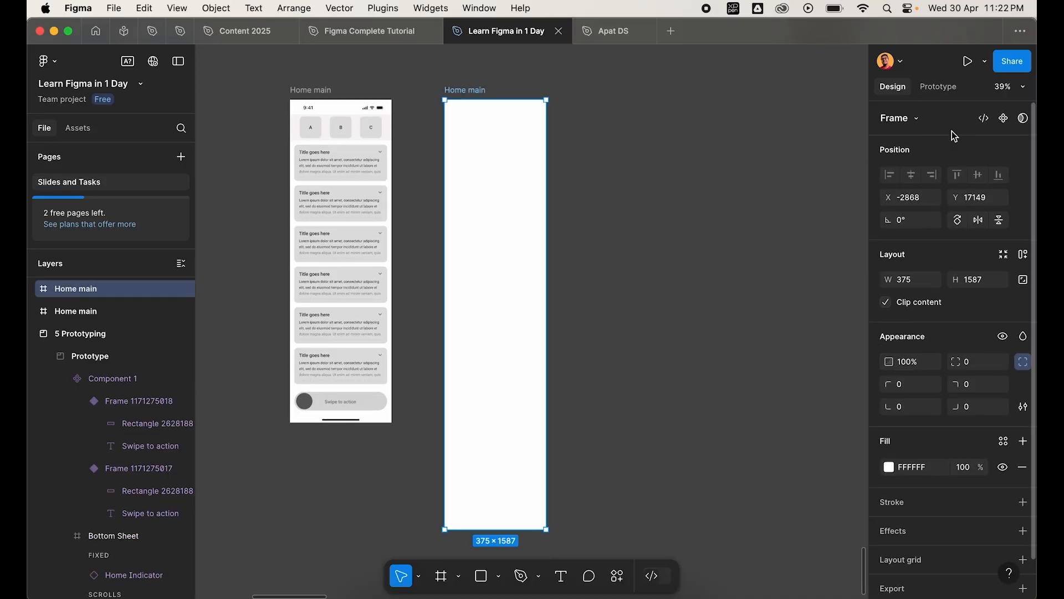
type("812")
key("Return")
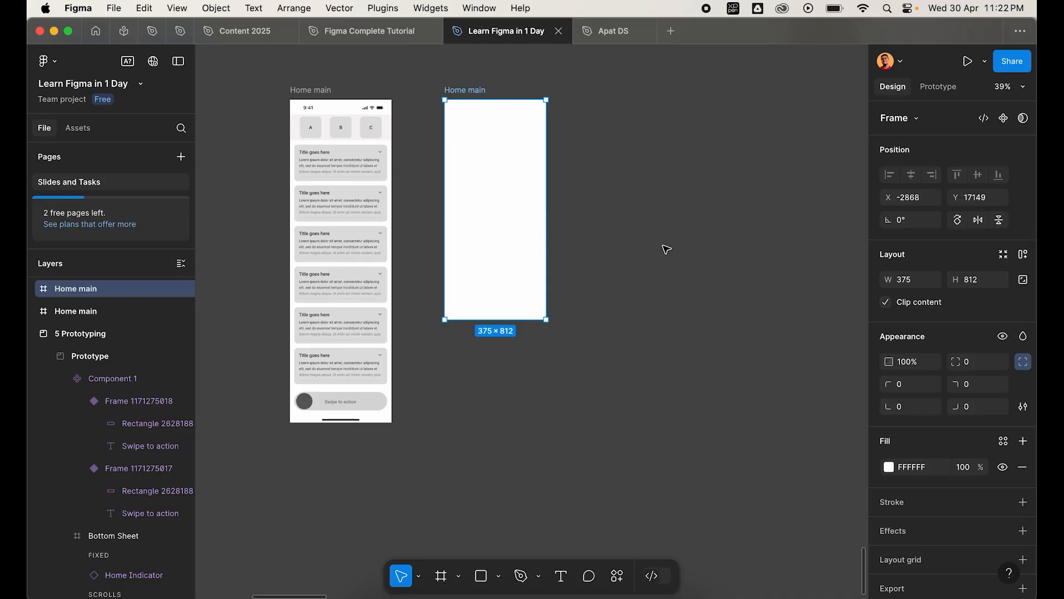
- Copy the status bar from the full Home main frame into the emptied one
left_click(613, 231)
scroll(613, 232, "left", 2)
scroll(612, 231, "up", 4)
scroll(615, 233, "up", 4)
scroll(615, 233, "left", 1)
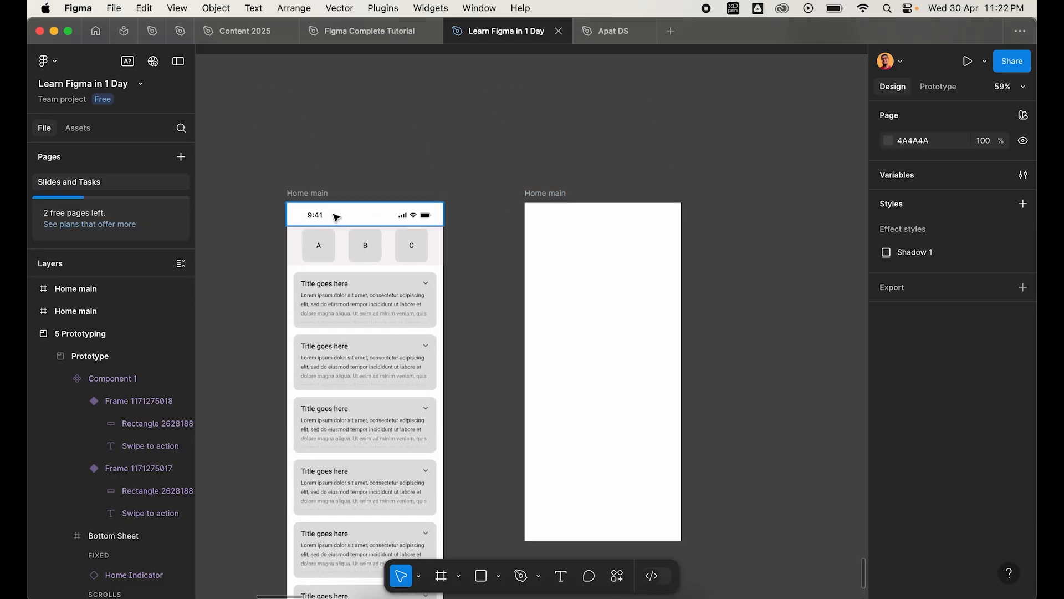
left_click(336, 217)
scroll(357, 551, "down", 6)
left_click(351, 500)
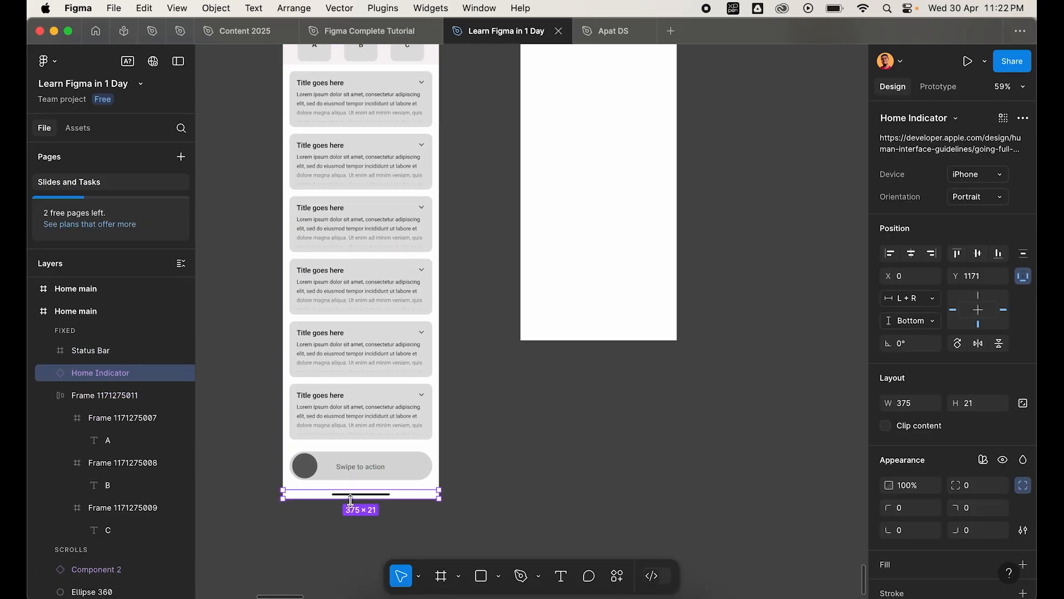
scroll(351, 499, "up", 4)
left_click(349, 153)
left_click(555, 128)
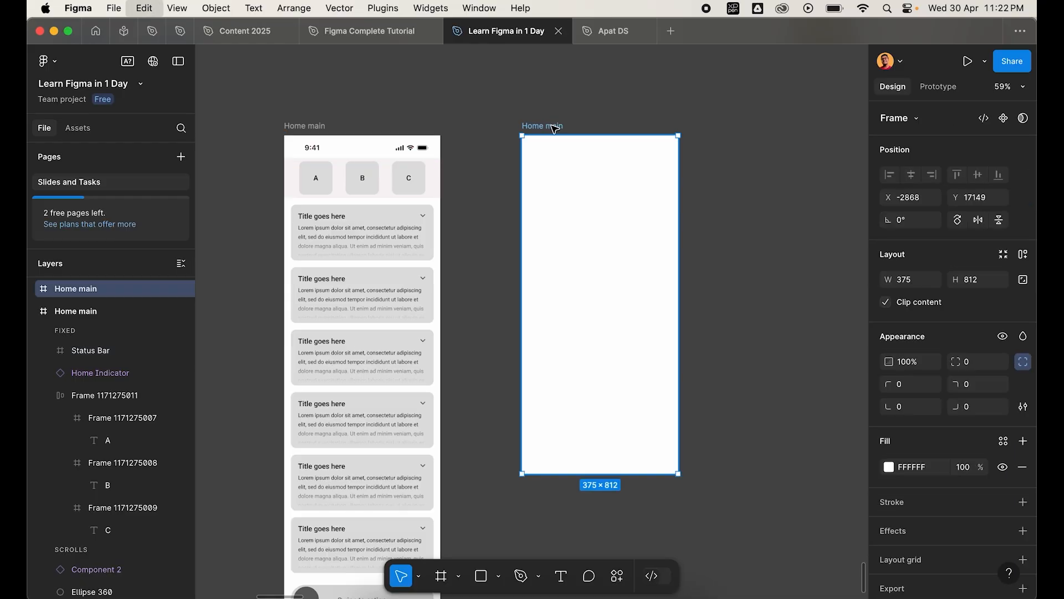
key("cmd+v")
scroll(893, 416, "down", 2)
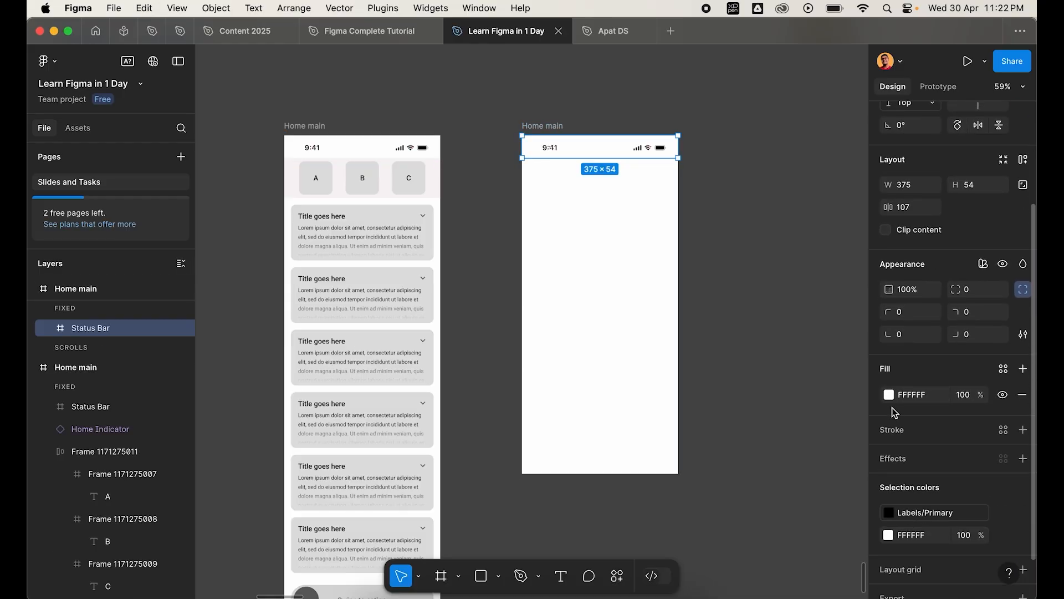
- Draw a grey rectangle about 233 × 239 in the emptied Home main frame and move it partly beneath the status bar
left_click(613, 226)
scroll(613, 225, "up", 3)
key("r")
left_click_drag(540, 191, 670, 323)
key("Escape")
left_click(602, 273)
key("Delete")
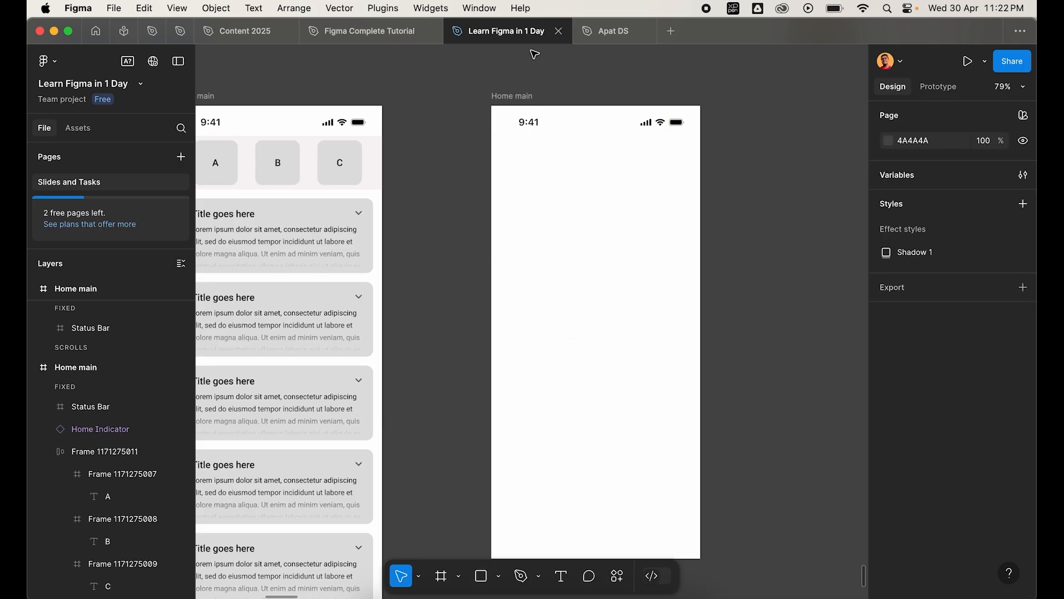
key("cmd+z")
left_click_drag(619, 308, 601, 238)
scroll(603, 238, "up", 5)
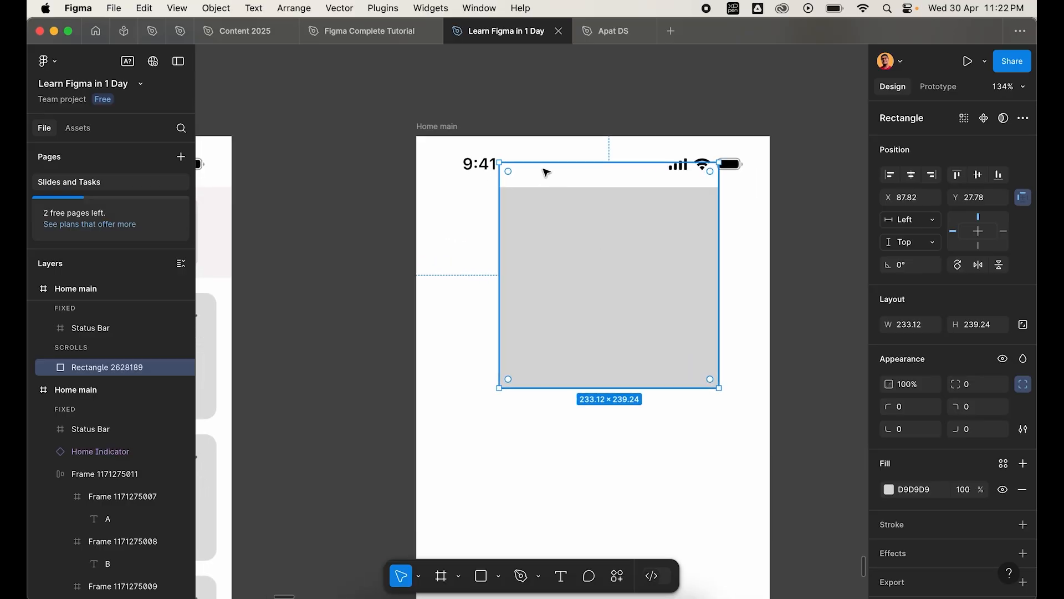
- Hide the white fill of the status bar that overlaps the grey rectangle
left_click(447, 164)
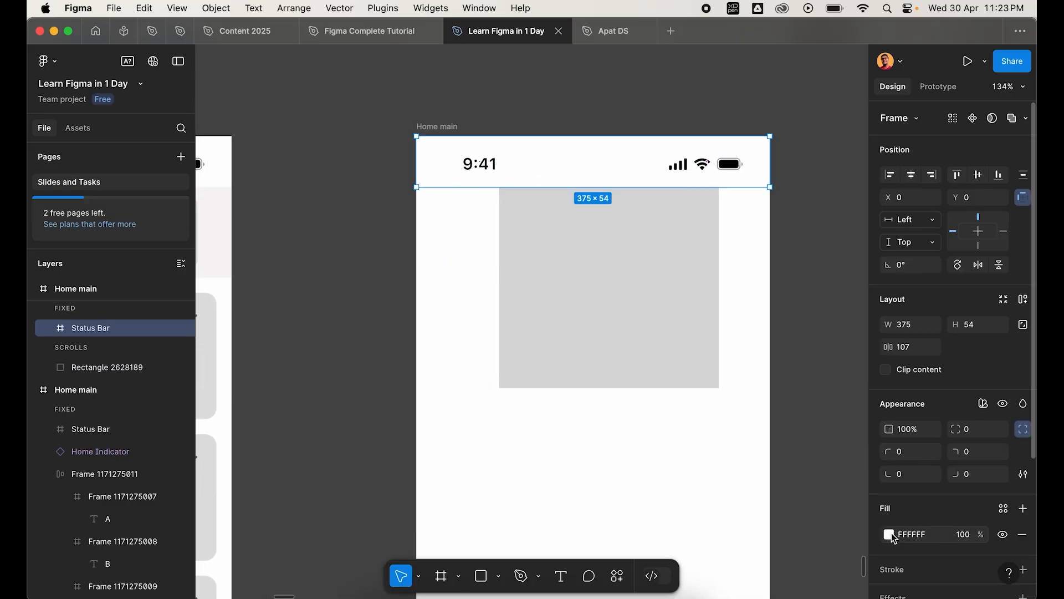
left_click(1003, 533)
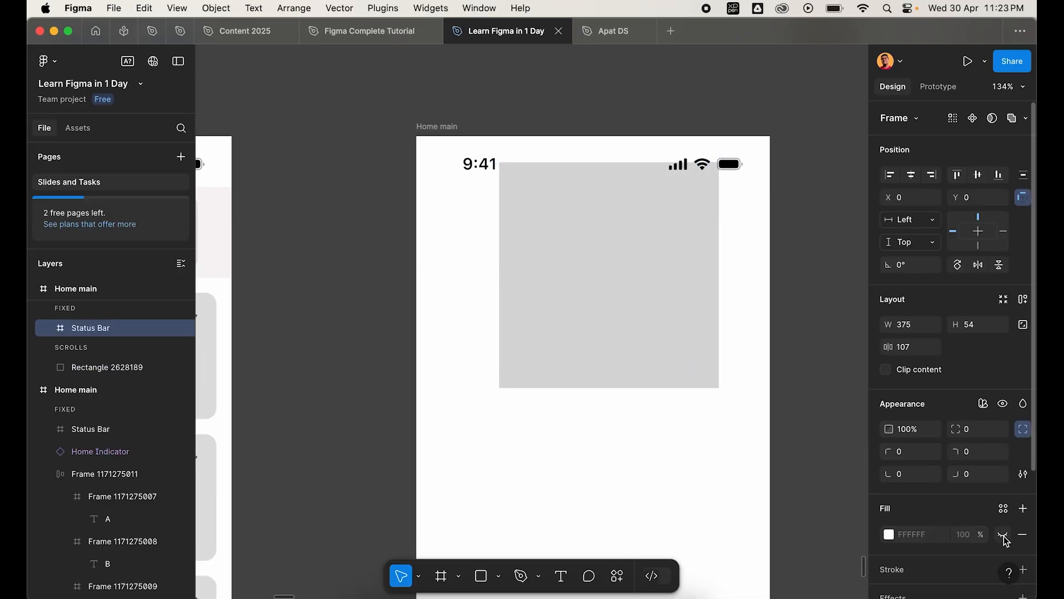
left_click(613, 336)
left_click(707, 435)
- Move the grey rectangle down to about Y 154, clear of the status bar
left_click_drag(617, 282, 610, 458)
scroll(616, 400, "down", 3)
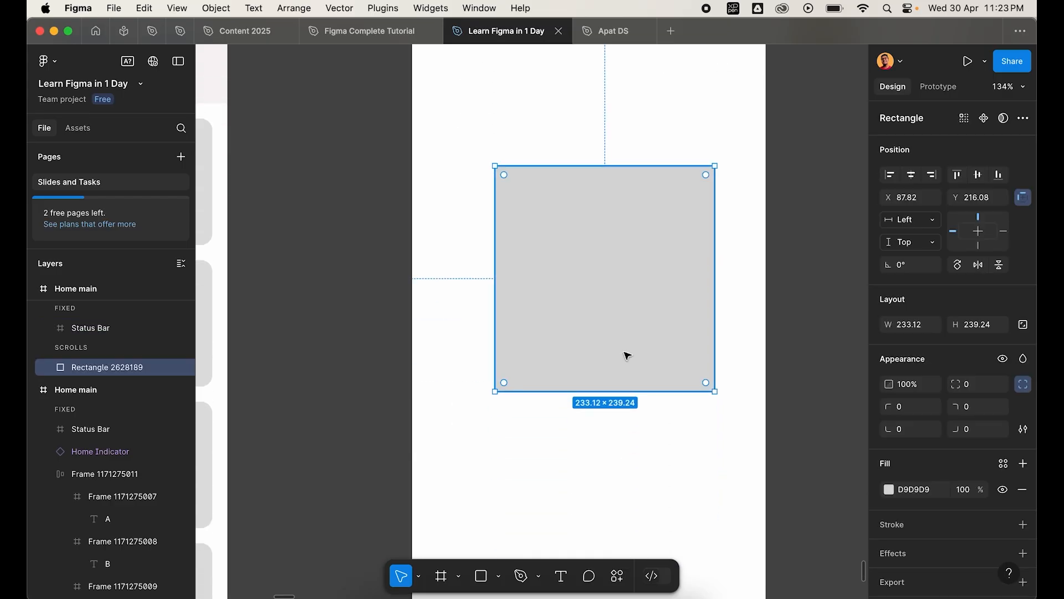
left_click_drag(627, 383, 610, 321)
scroll(610, 368, "up", 3)
left_click_drag(610, 368, 571, 201)
key("super+z")
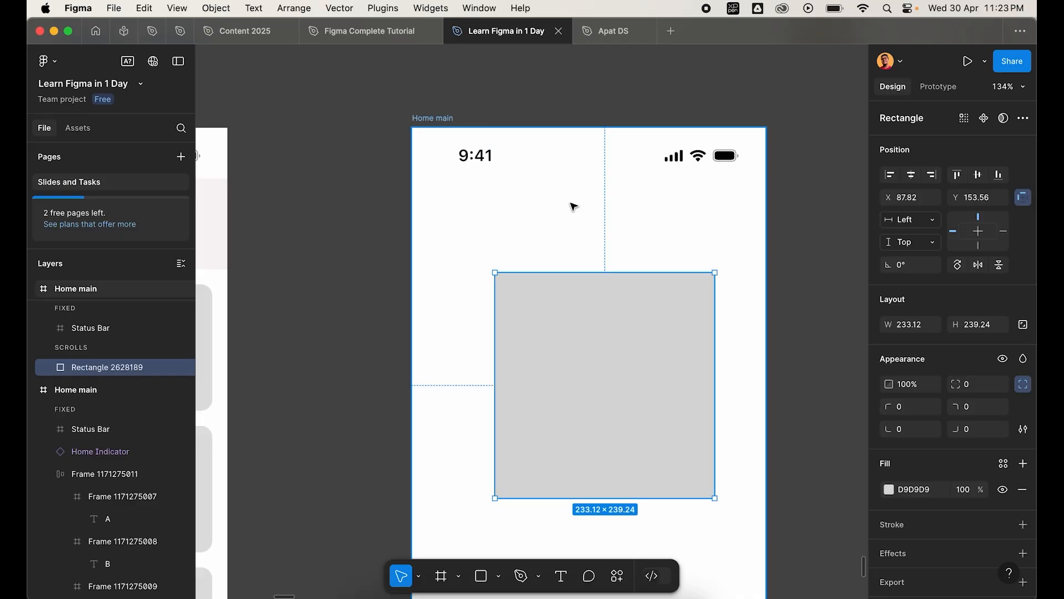
- Make the status bar's white fill visible again
left_click(495, 154)
left_click(796, 230)
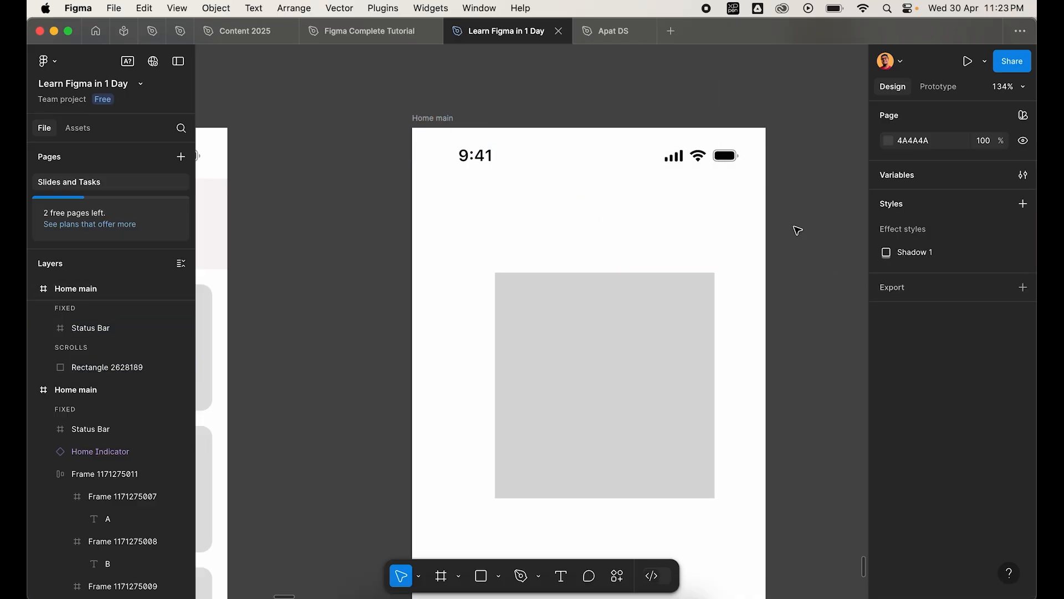
scroll(797, 230, "down", 5)
scroll(797, 230, "down", 1)
left_click(686, 138)
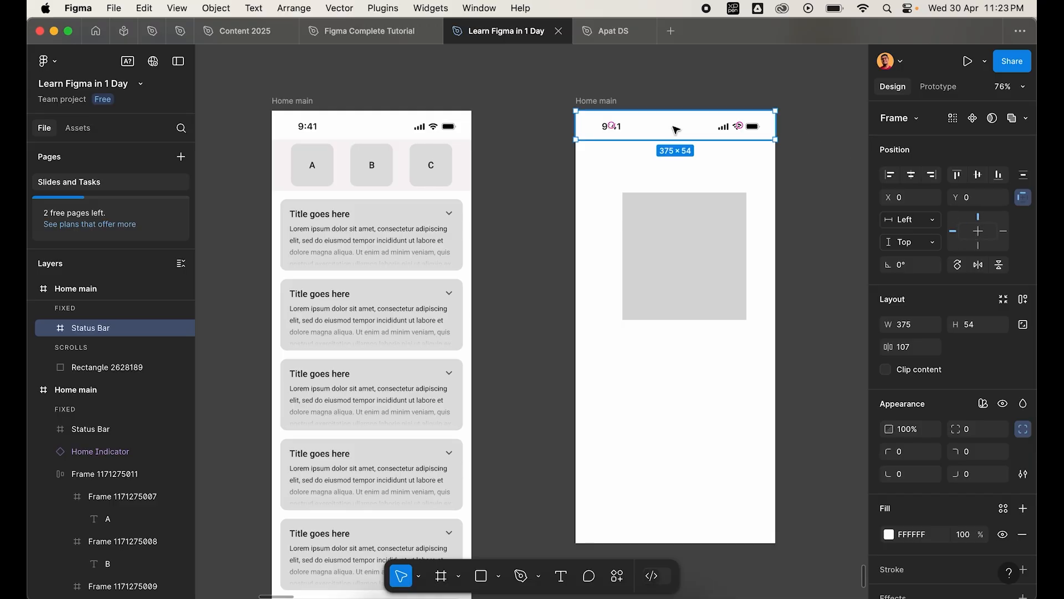
scroll(676, 131, "up", 5)
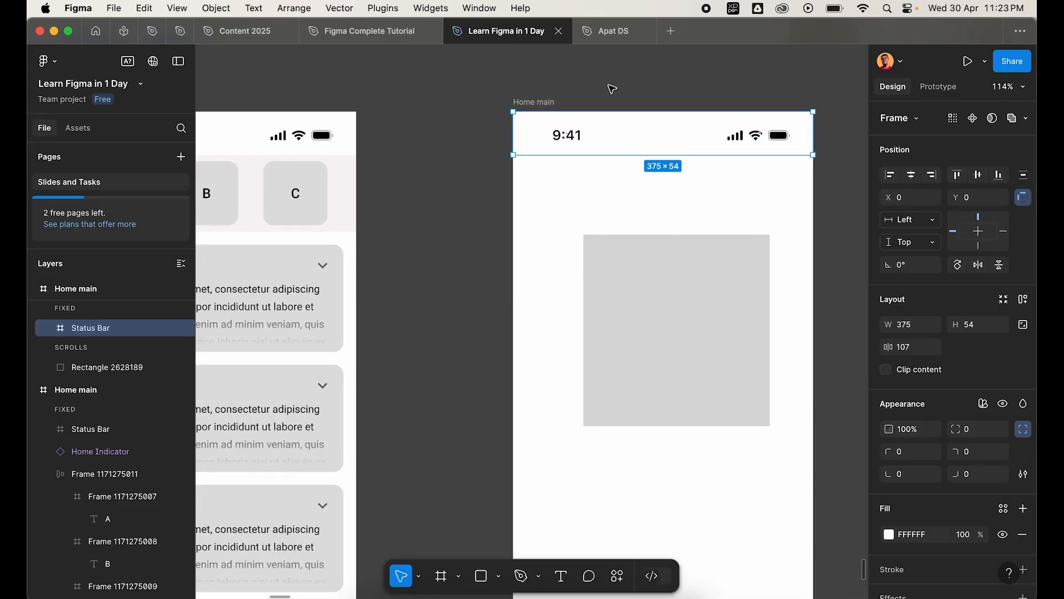
- Try stretching the second Home main frame to a height of about 1530 to test the status bar's top constraint
scroll(632, 144, "down", 4)
left_click(569, 112)
scroll(569, 113, "down", 4)
mouse_move(589, 392)
left_mouse_down()
mouse_move(589, 587)
mouse_move(587, 413)
left_mouse_up()
scroll(587, 413, "up", 5)
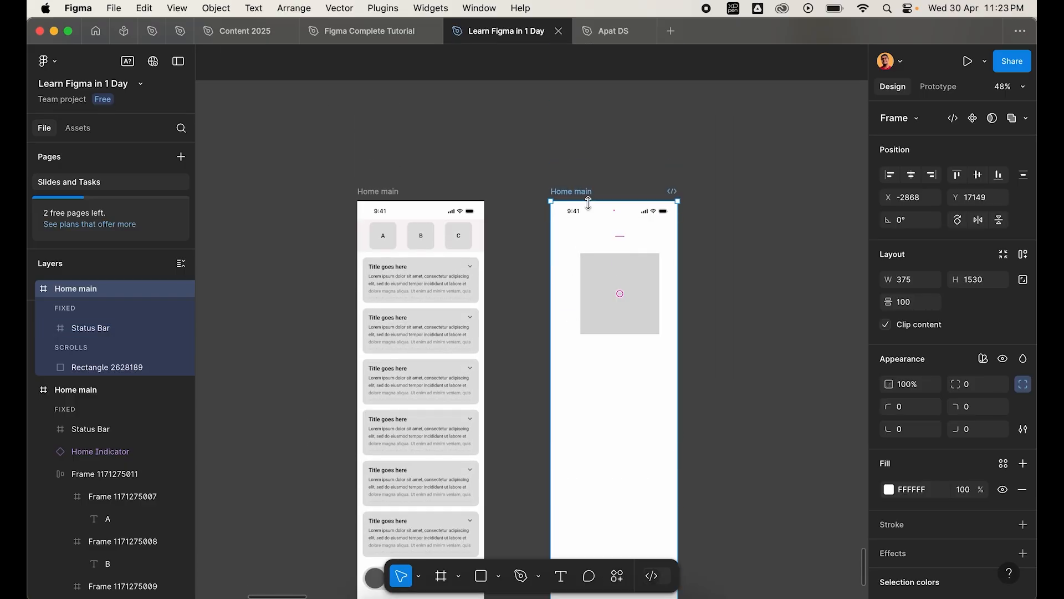
left_click(580, 216)
scroll(629, 351, "down", 3)
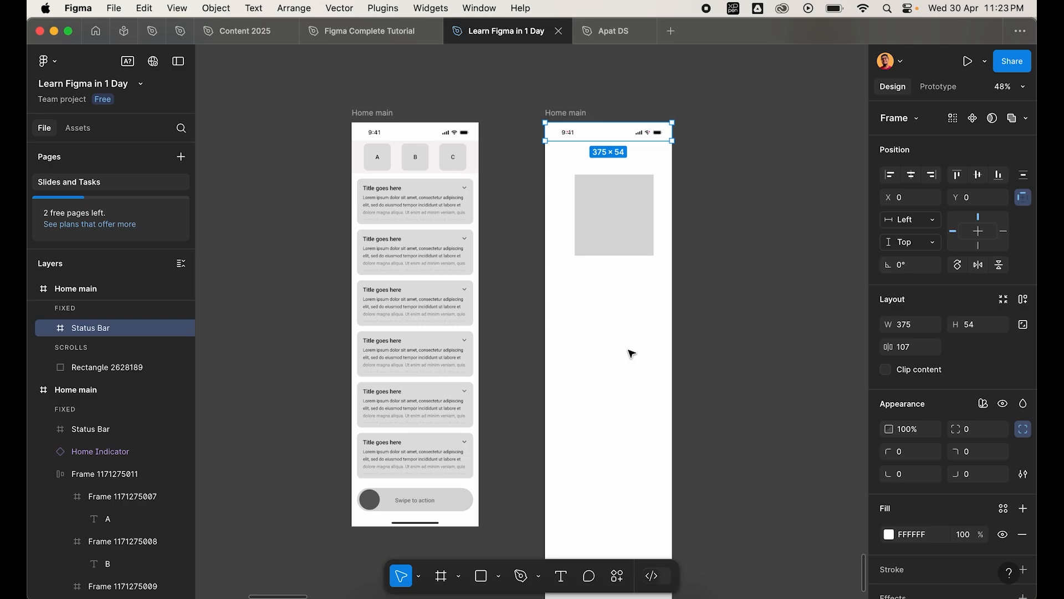
scroll(632, 353, "down", 1)
left_click(629, 351)
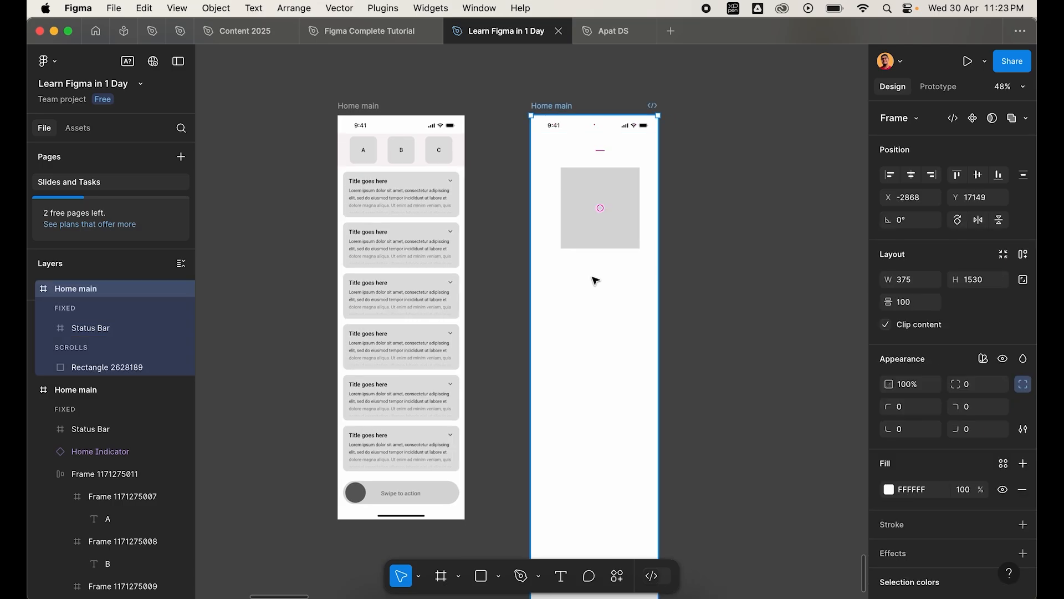
- Constrain the status bar to the bottom and test it by stretching the Home main frame to a height of about 1249
left_click(570, 171)
left_click(566, 131)
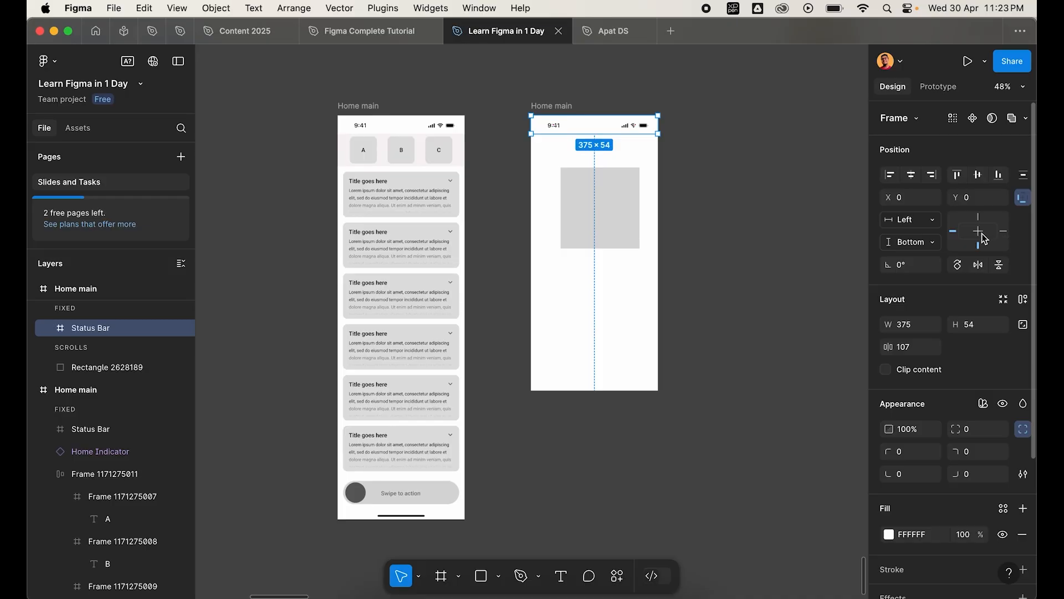
left_click(557, 105)
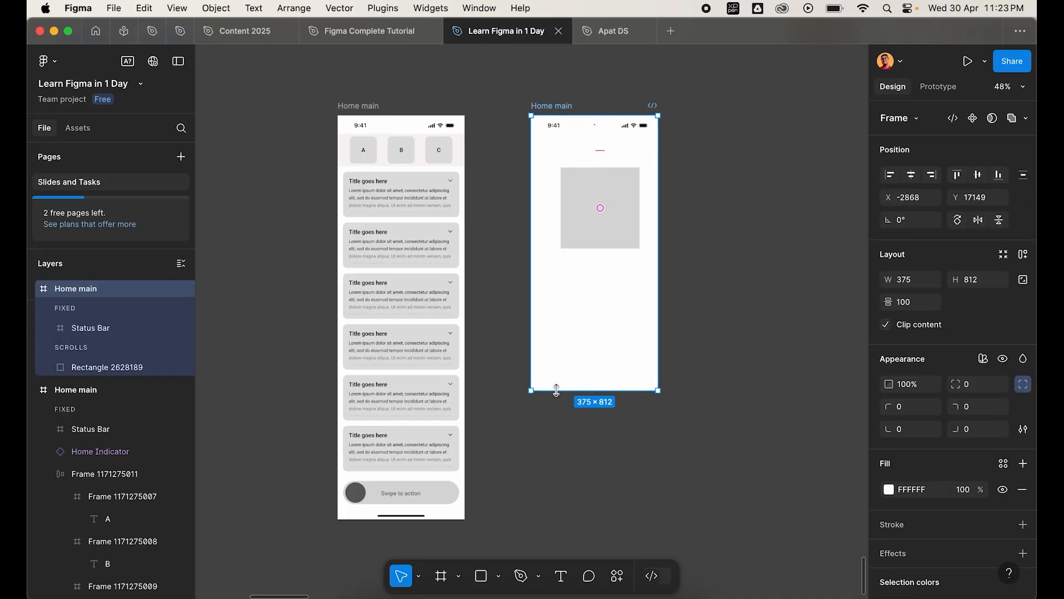
left_click_drag(556, 414, 556, 561)
left_click(565, 276)
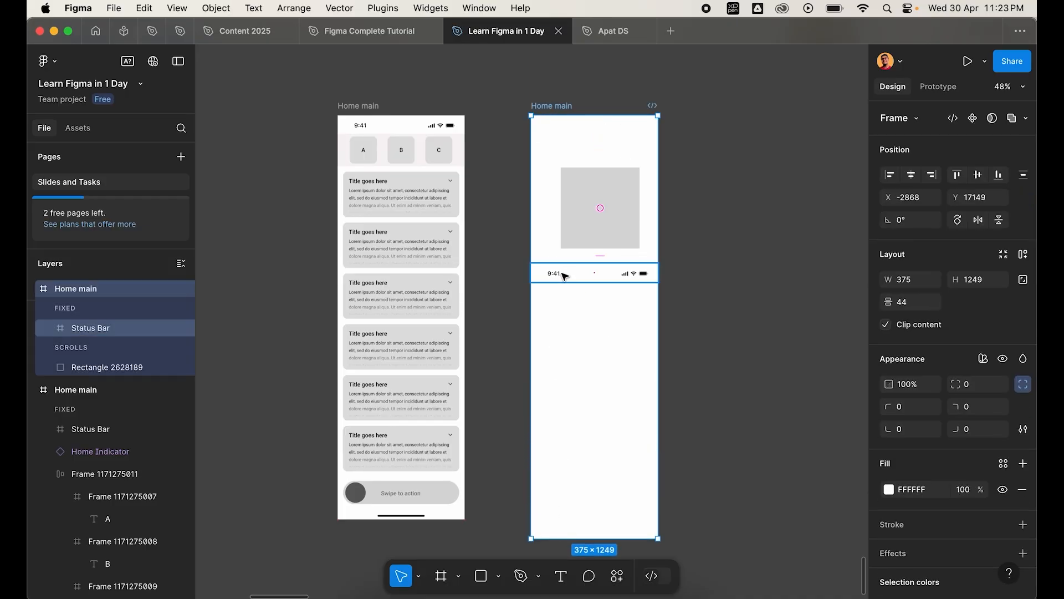
- Undo the last frame stretch and set the status bar's constraints to Left and Top
key("super+z")
left_click(577, 126)
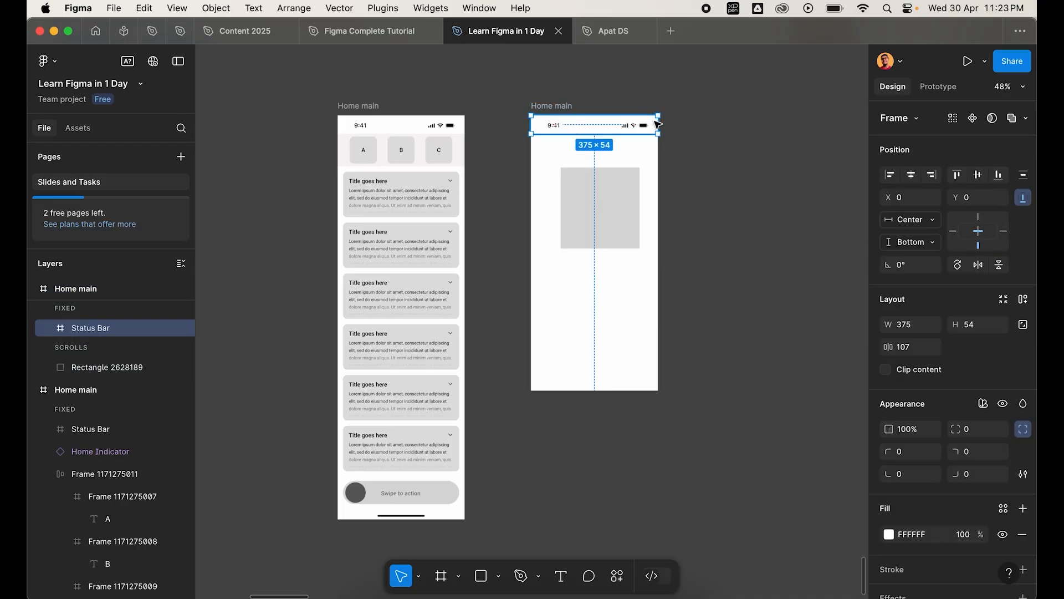
left_click(978, 217)
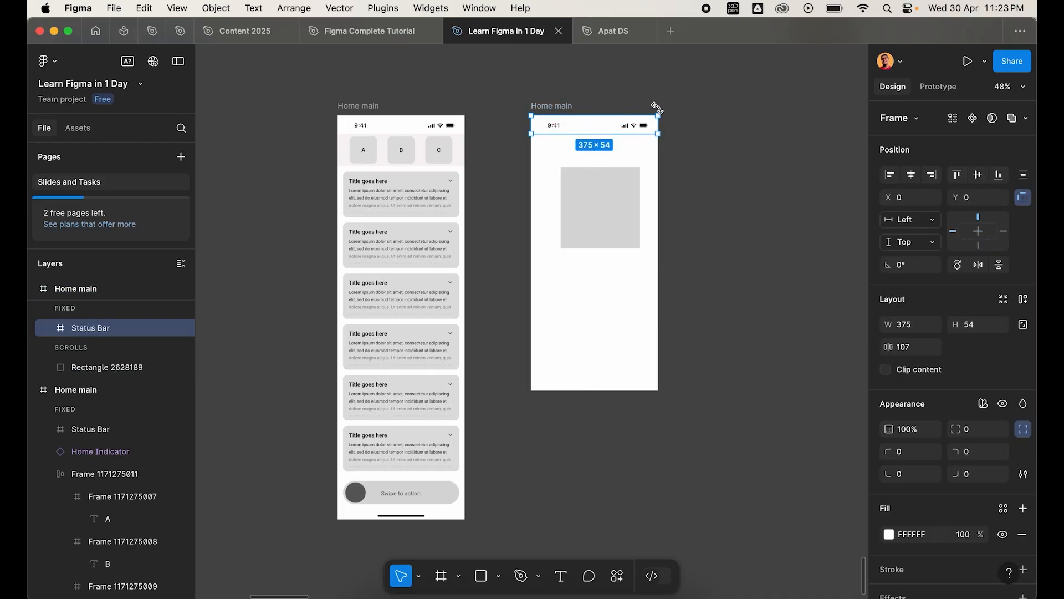
- Copy the Home Indicator into the second Home main frame and align it to that frame's bottom edge
left_click(99, 451)
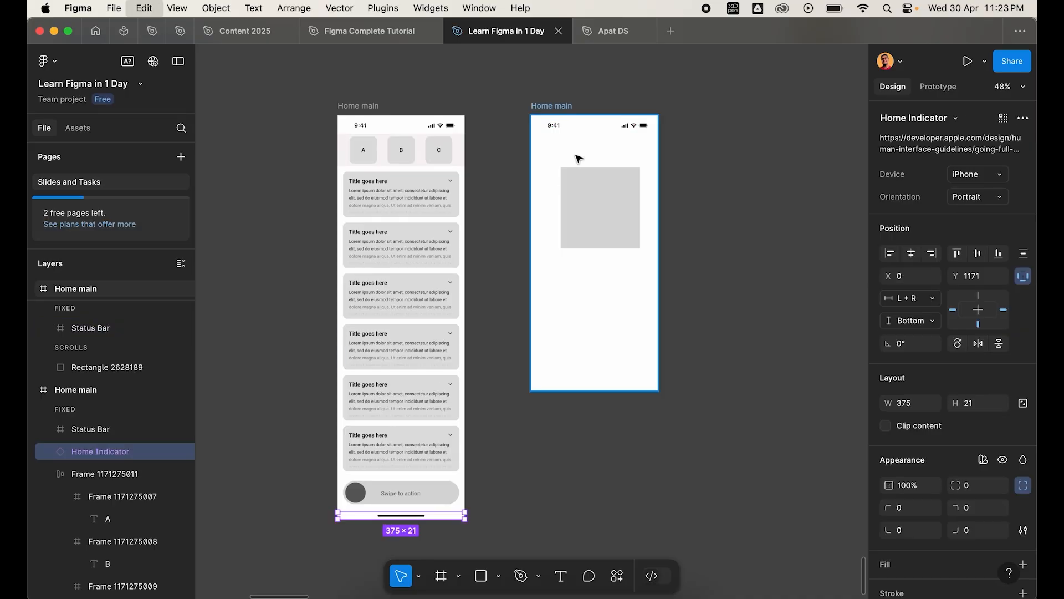
left_click(560, 104)
key("super+v")
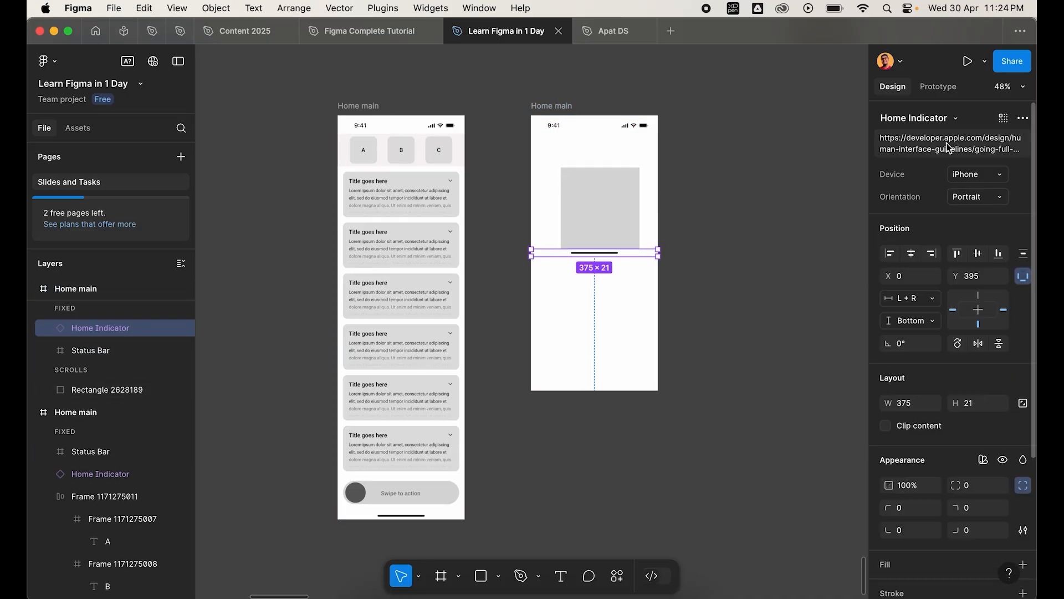
left_click(1000, 255)
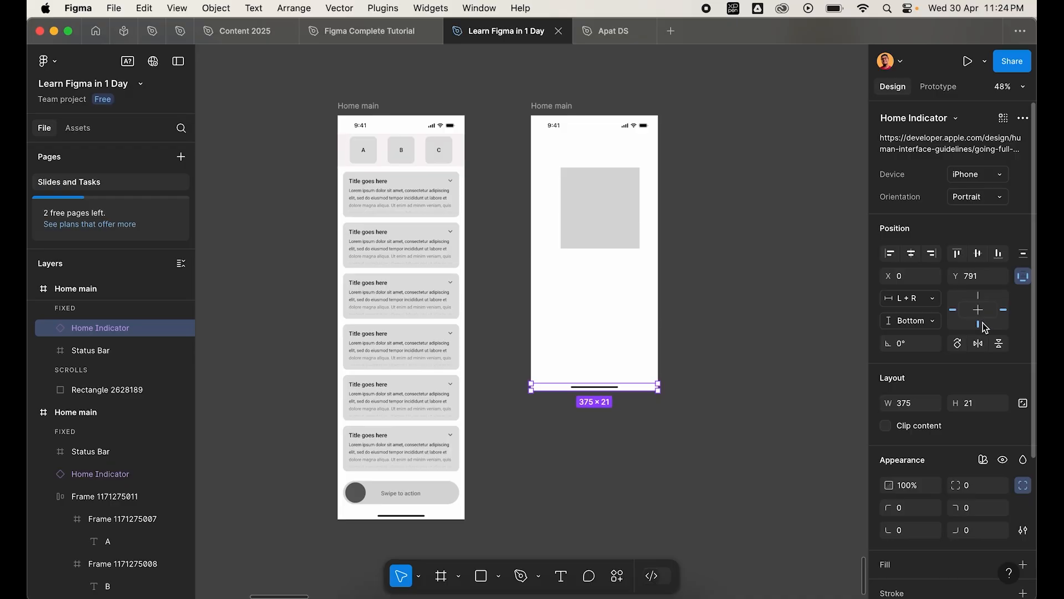
- Widen the gray rectangle past both sides of the second Home main frame to about 502, and duplicate it downward into a stack of four
left_click(598, 218)
scroll(599, 219, "up", 3)
left_click_drag(526, 174, 488, 174)
left_click_drag(652, 181, 722, 182)
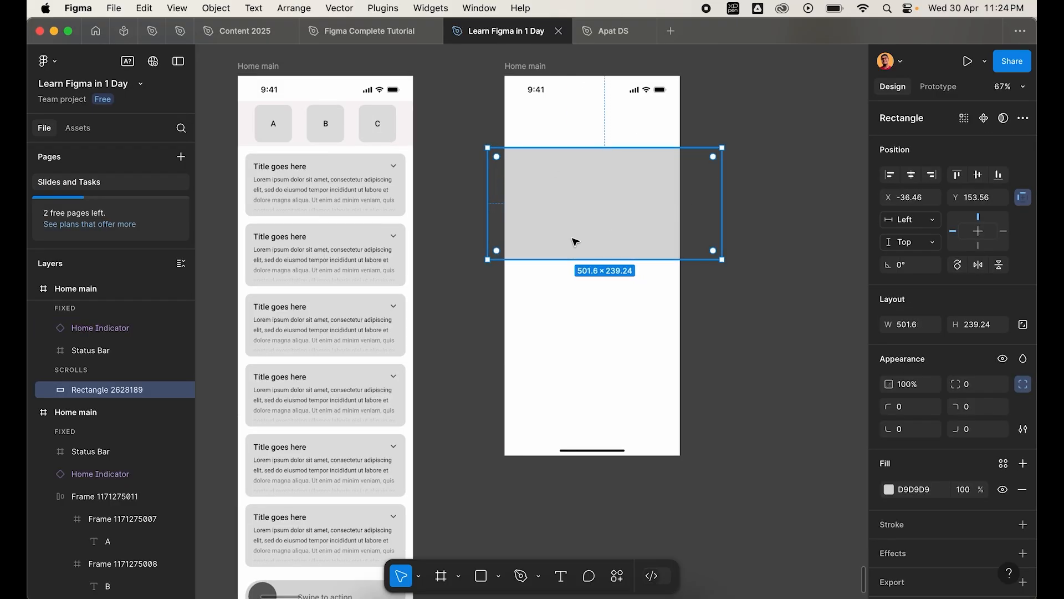
left_click_drag(568, 167, 558, 516)
- Stretch the second Home main frame downward to a height of about 1316 so it contains all four gray rectangles
scroll(563, 285, "down", 3)
scroll(579, 317, "down", 2)
key("Escape")
left_click_drag(572, 381, 571, 447)
left_click(564, 178)
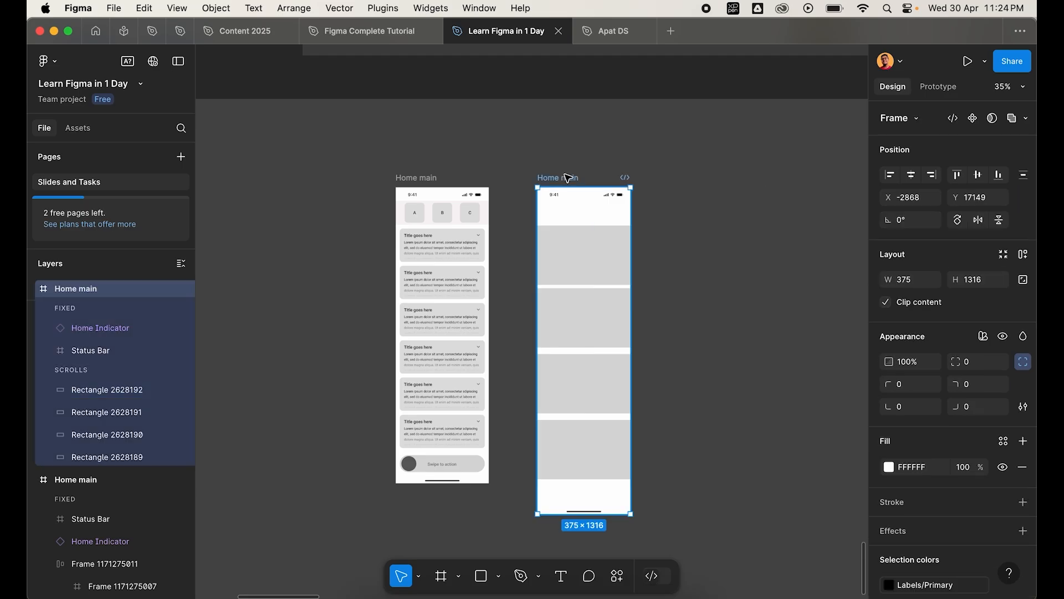
- Set the scroll position of the status bar in the second Home main frame to Scroll with parent
scroll(595, 445, "down", 2)
scroll(593, 443, "up", 5)
left_click(543, 274)
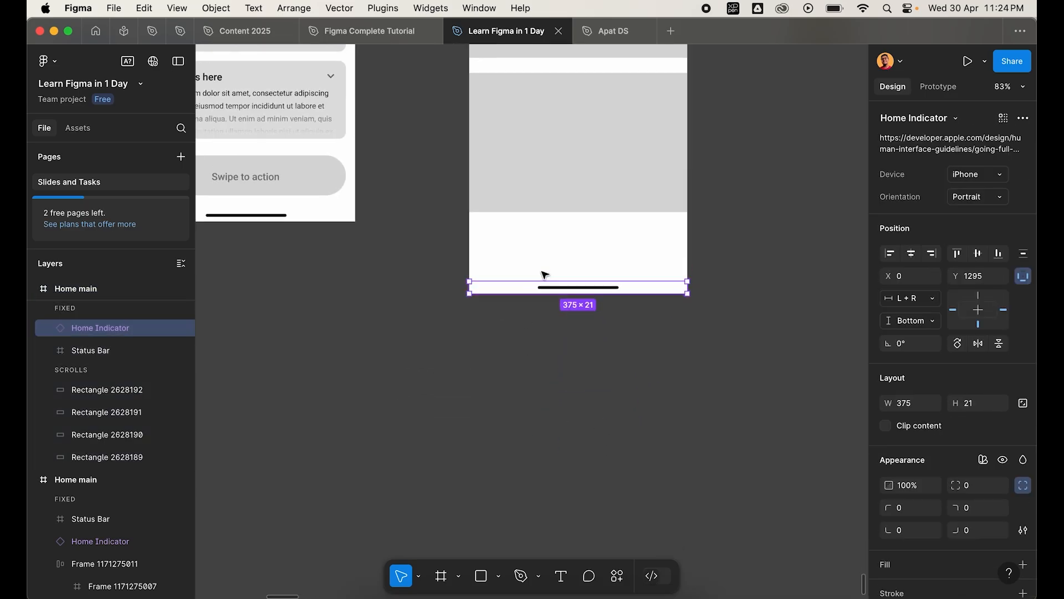
scroll(551, 266, "up", 10)
left_click(566, 253)
scroll(566, 253, "down", 3)
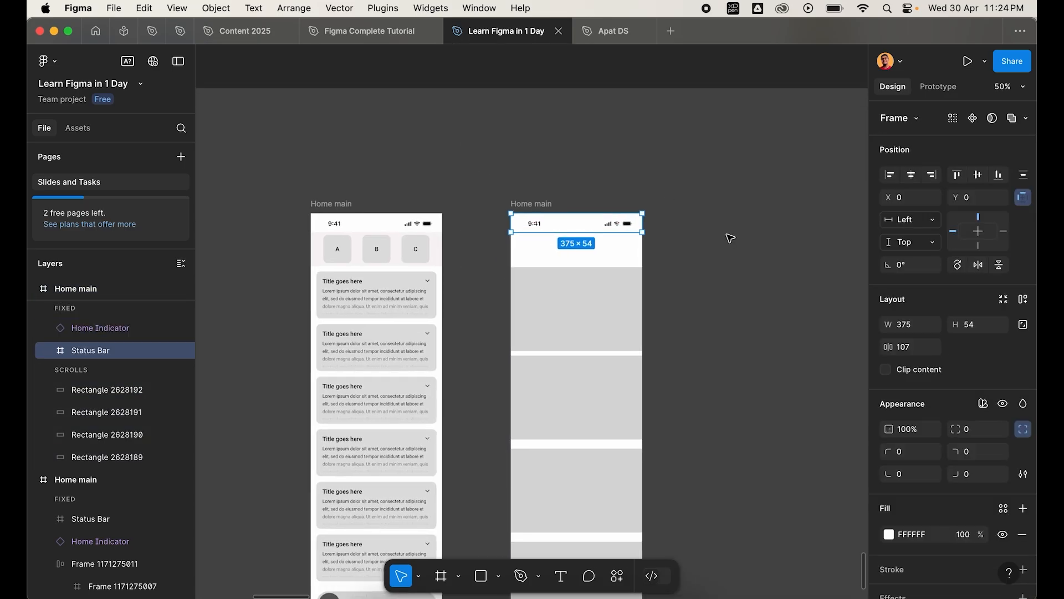
left_click(938, 86)
left_click(949, 168)
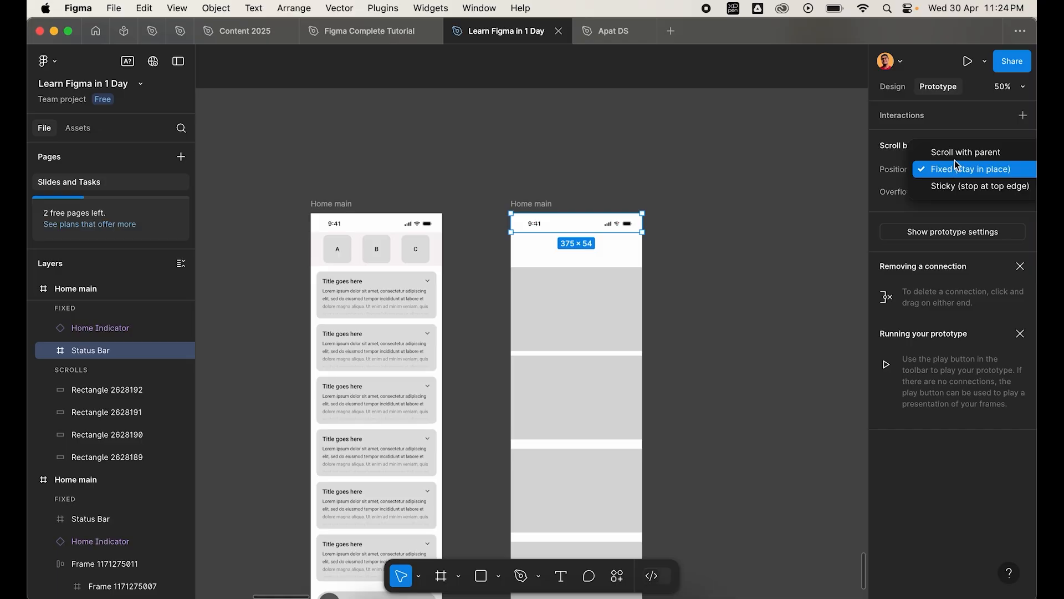
left_click(959, 147)
- Set the Home Indicator's scroll position in the second Home main frame to Scroll with parent
scroll(721, 302, "down", 10)
left_click(565, 390)
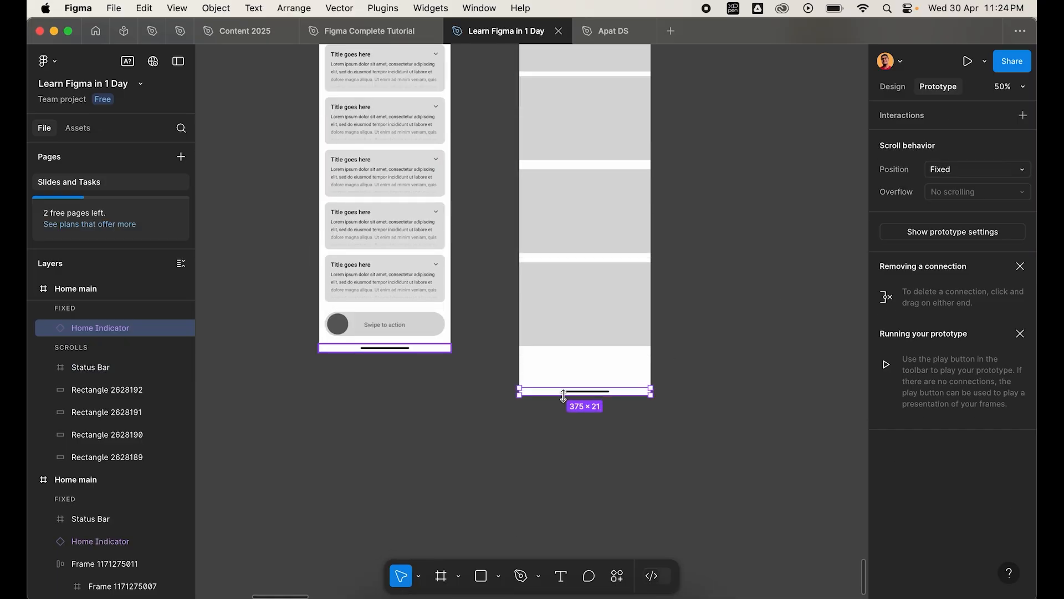
left_click(952, 174)
left_click(972, 153)
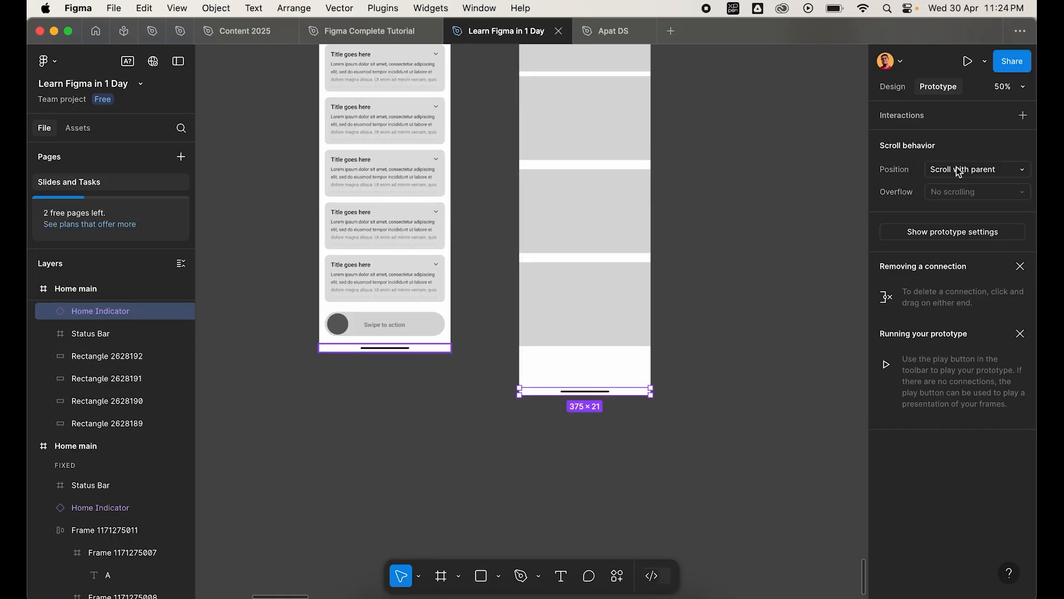
- Add a flow starting point to the second Home main frame and open the prototype preview of that flow
scroll(675, 275, "down", 3)
scroll(675, 274, "up", 3)
left_click(575, 170)
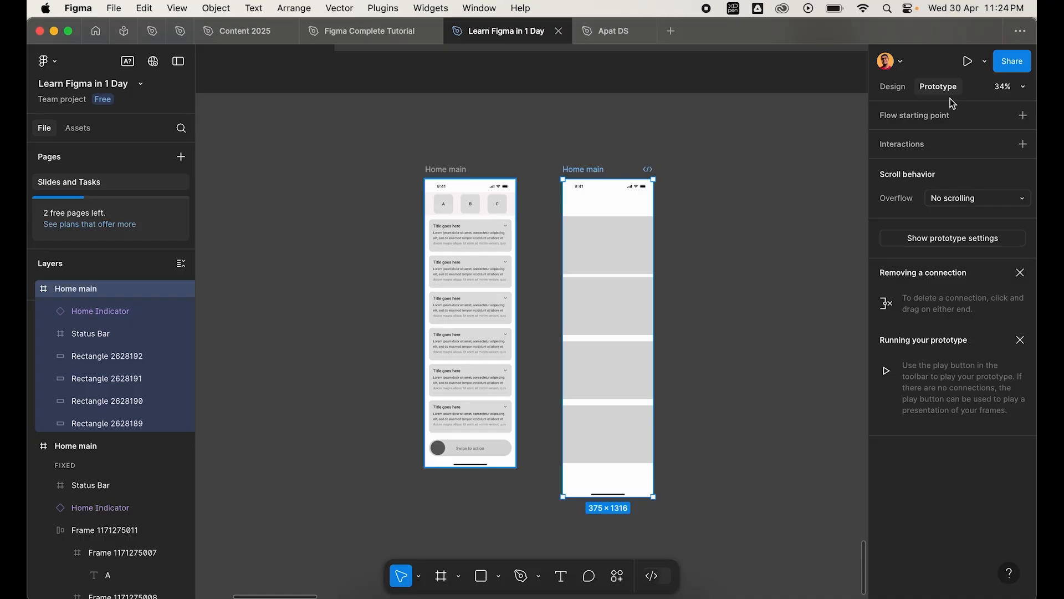
left_click(926, 119)
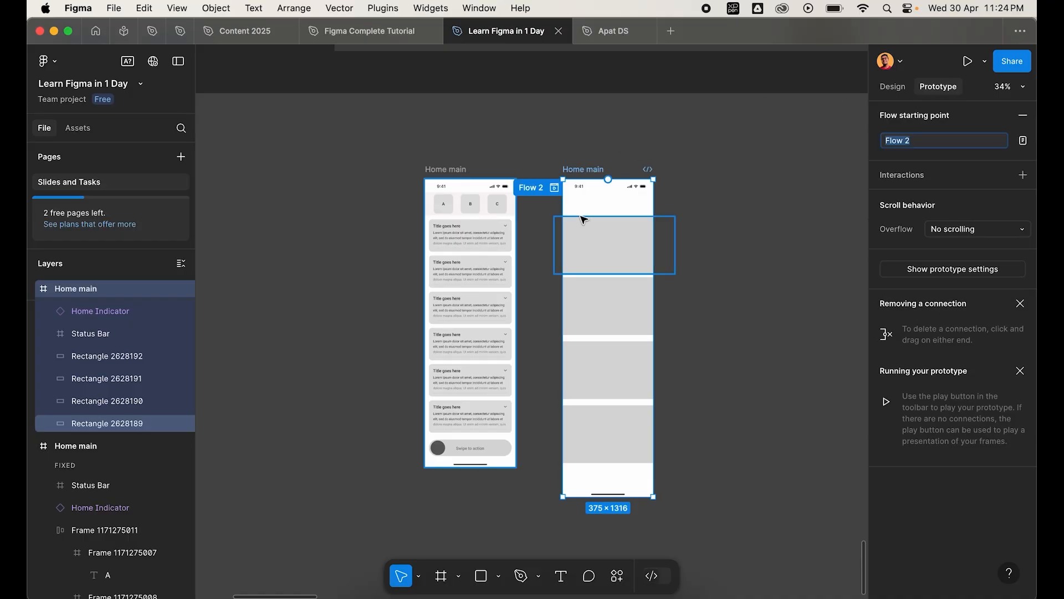
scroll(578, 185, "up", 5)
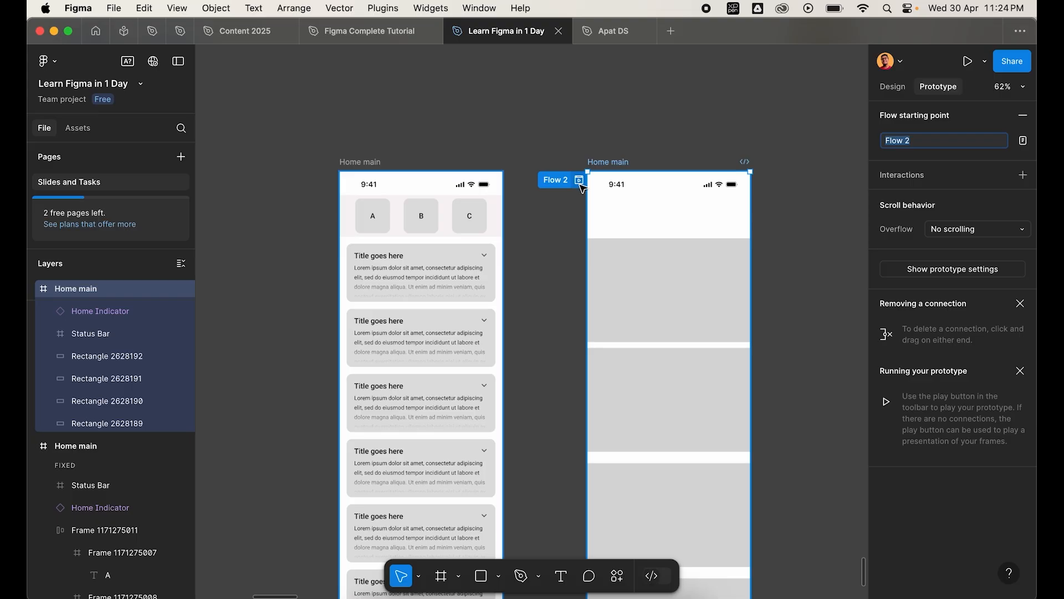
left_click(579, 181)
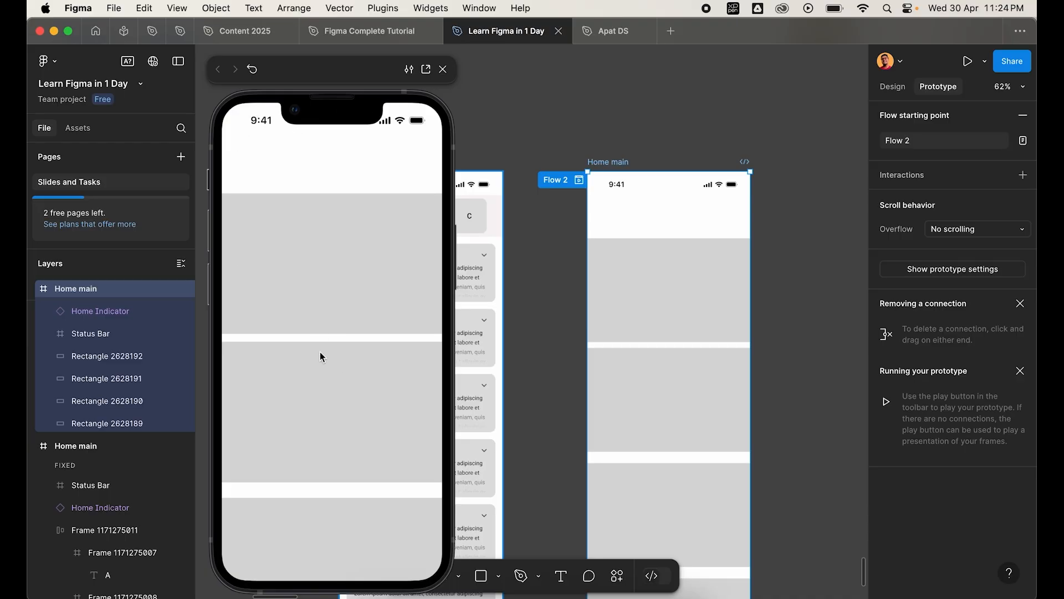
- Scroll the prototype preview up and down to examine how the status bar and home indicator behave when scrolling with the parent
scroll(321, 352, "down", 5)
scroll(319, 278, "up", 5)
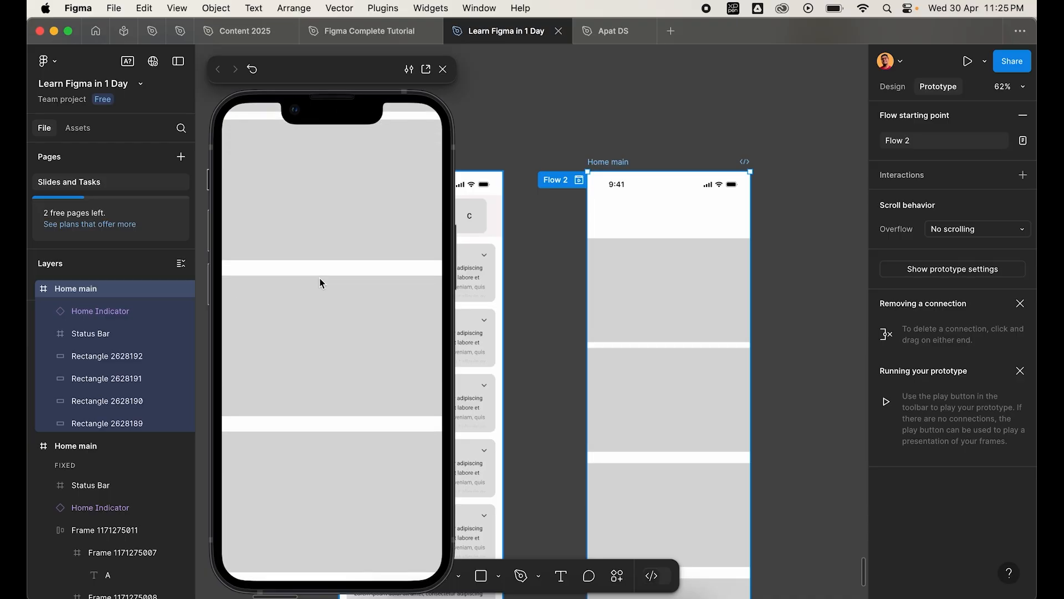
scroll(281, 255, "down", 5)
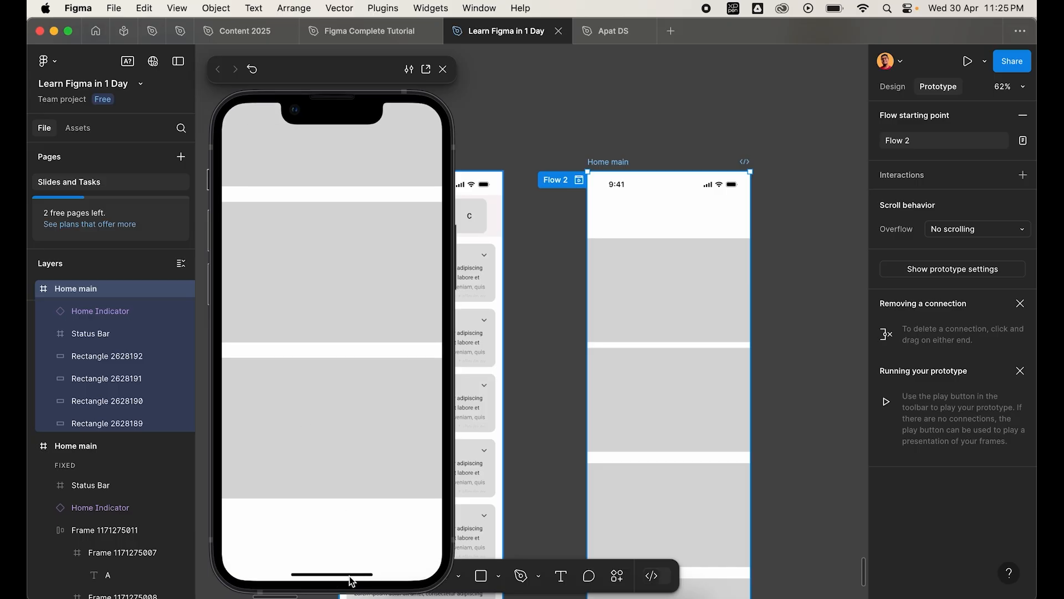
scroll(348, 463, "up", 5)
scroll(349, 460, "down", 5)
scroll(350, 393, "up", 1)
scroll(349, 392, "up", 3)
scroll(349, 393, "down", 3)
scroll(349, 393, "up", 3)
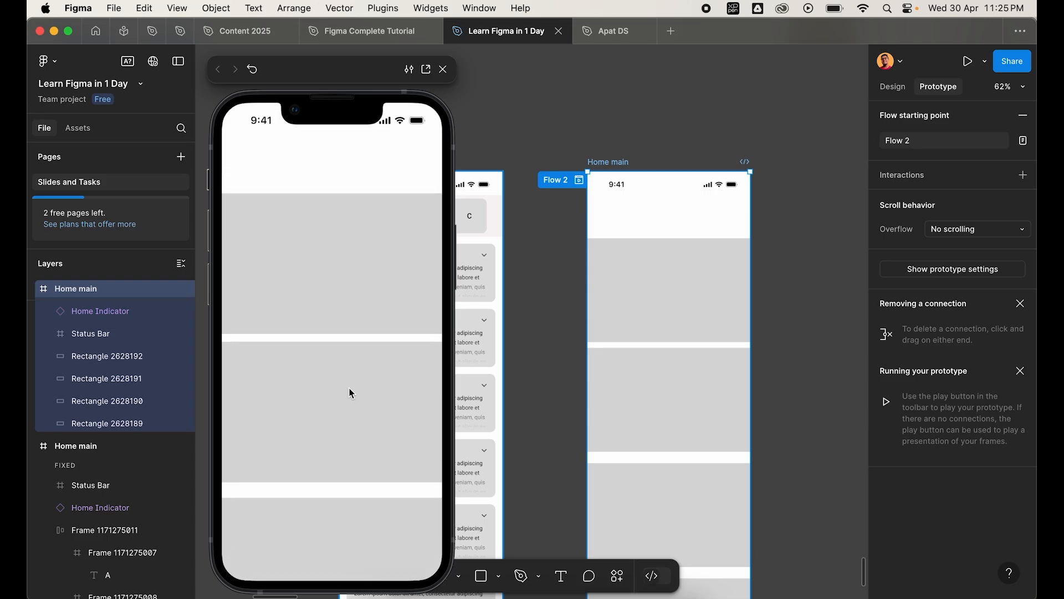
- Set the scroll position of both the status bar and the Home Indicator in the second Home main frame to Fixed
left_click(630, 188)
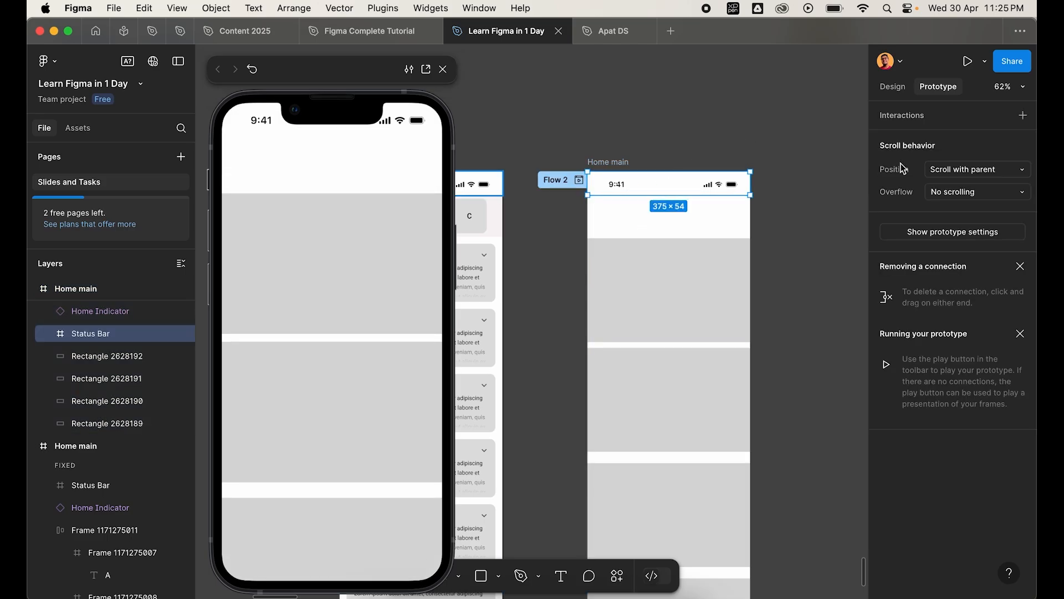
left_click(965, 176)
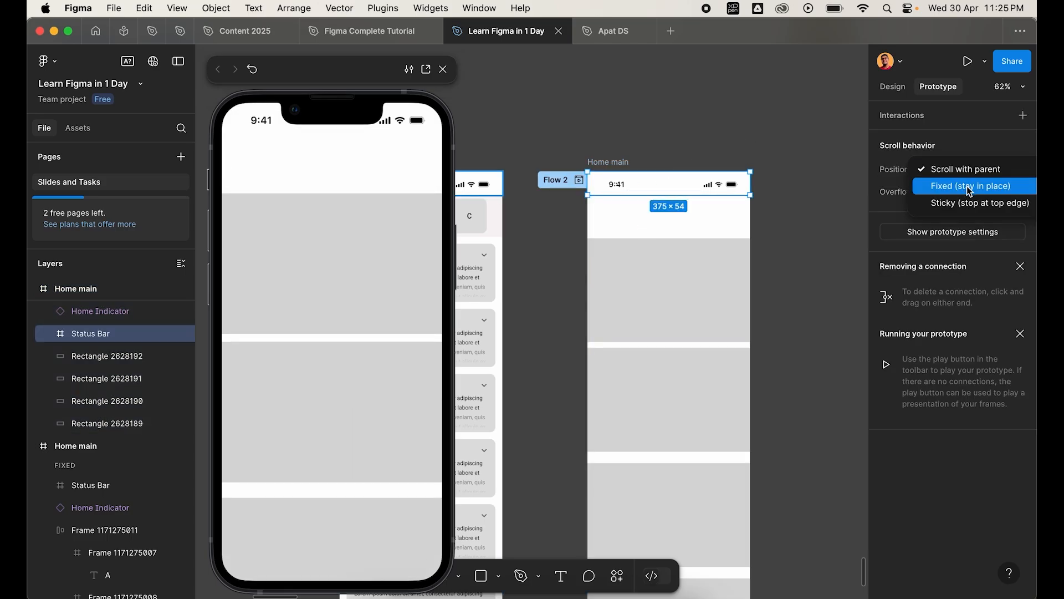
left_click(969, 190)
scroll(665, 252, "down", 9)
left_click(628, 254)
left_click(988, 174)
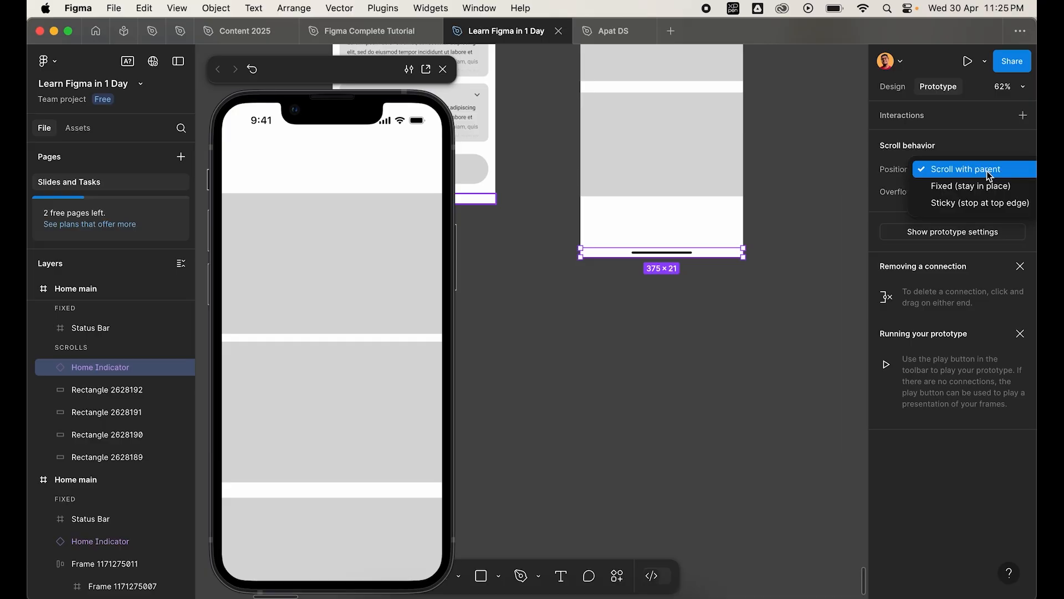
left_click(984, 188)
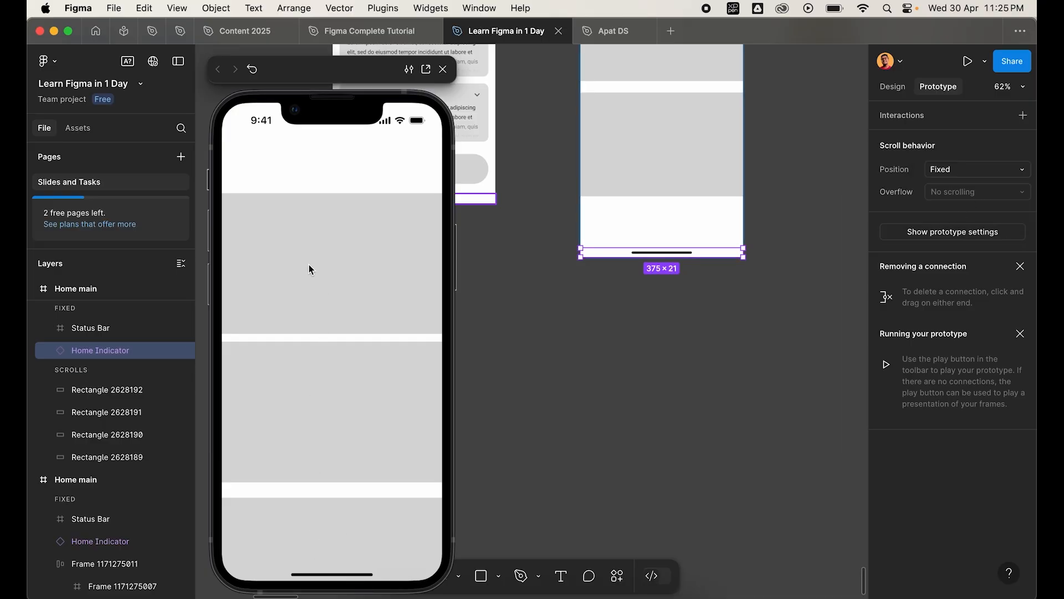
- Scroll the preview up and down to check how the fixed status bar and home indicator behave over the content
left_click_drag(314, 274, 266, 126)
scroll(330, 292, "up", 3)
scroll(330, 293, "up", 4)
scroll(331, 293, "down", 5)
scroll(331, 293, "up", 5)
scroll(648, 267, "down", 5)
scroll(648, 267, "up", 5)
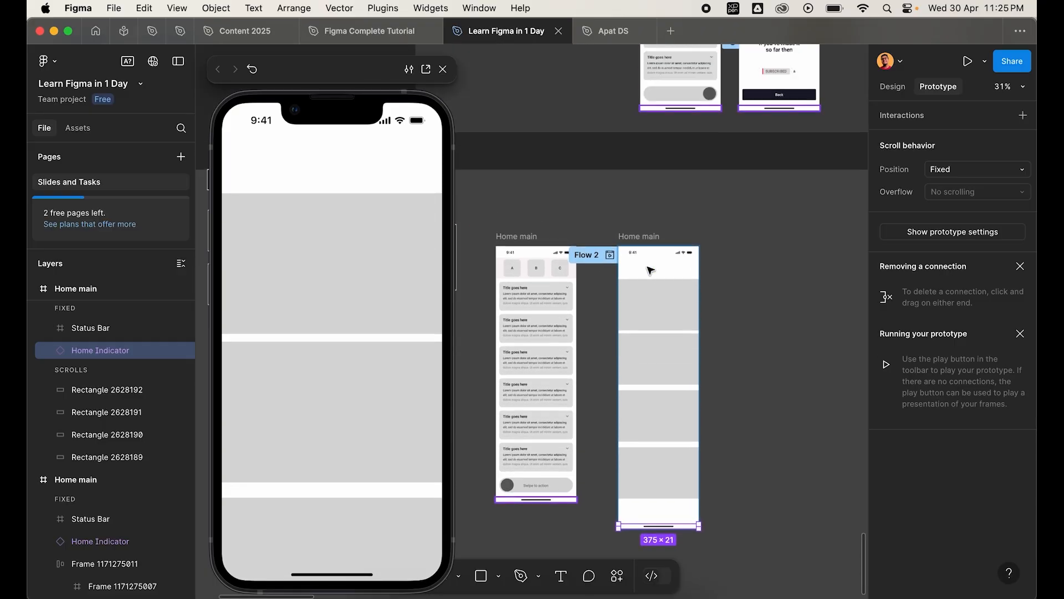
- Delete all four gray rectangles from the second Home main frame
left_click(719, 290)
scroll(719, 290, "down", 2)
left_click(682, 338, "shift")
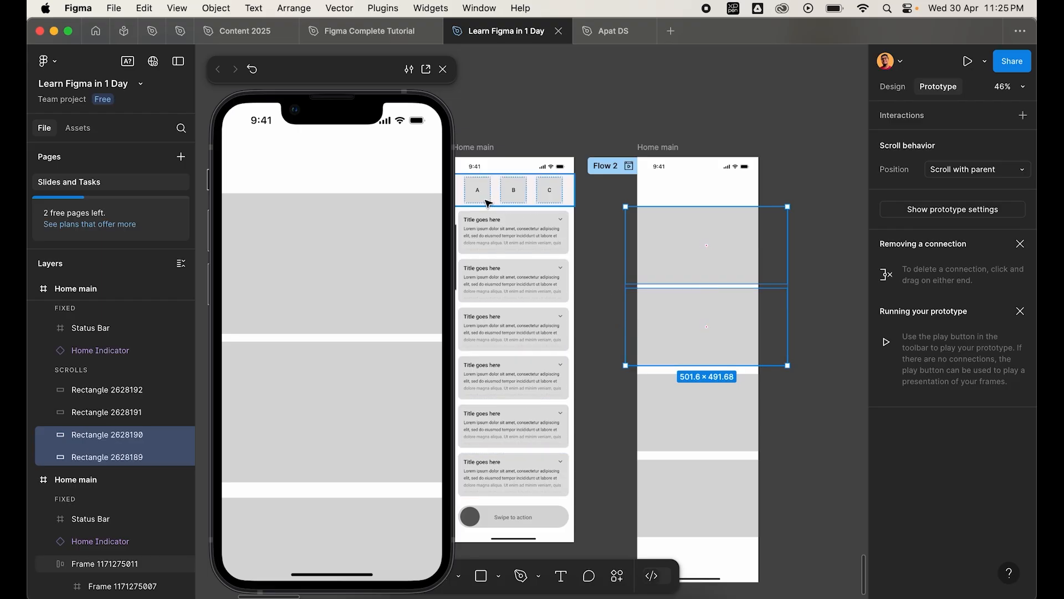
left_click(658, 416, "shift")
key("Delete")
- Examine the header row and its A and B tiles in the first Home main frame
scroll(477, 187, "up", 3)
scroll(503, 197, "up", 3)
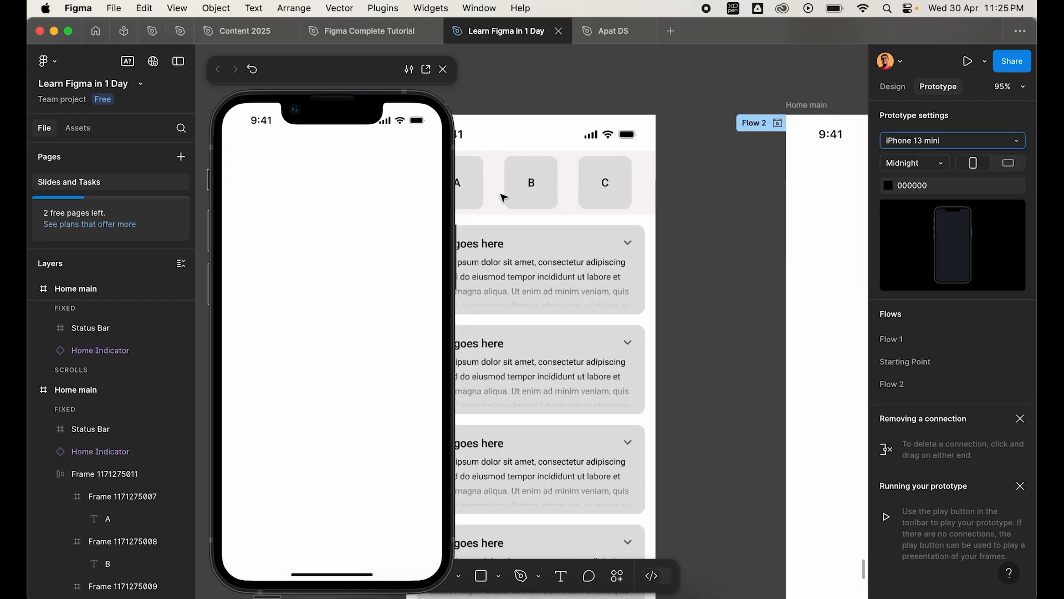
scroll(495, 179, "left", 2)
double_click(524, 209)
scroll(521, 211, "up", 5)
scroll(507, 213, "left", 3)
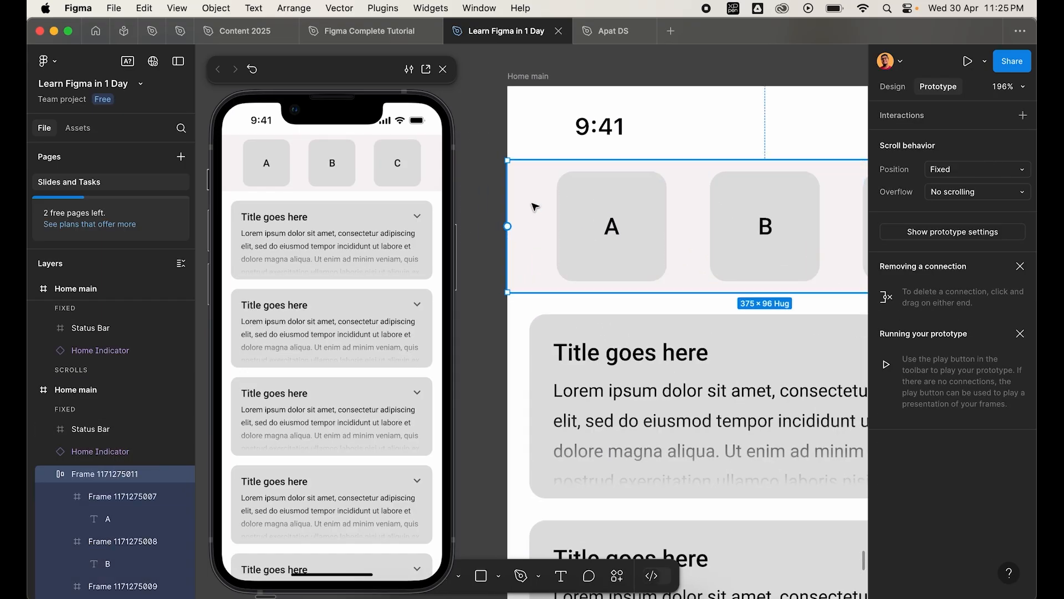
scroll(534, 216, "right", 3)
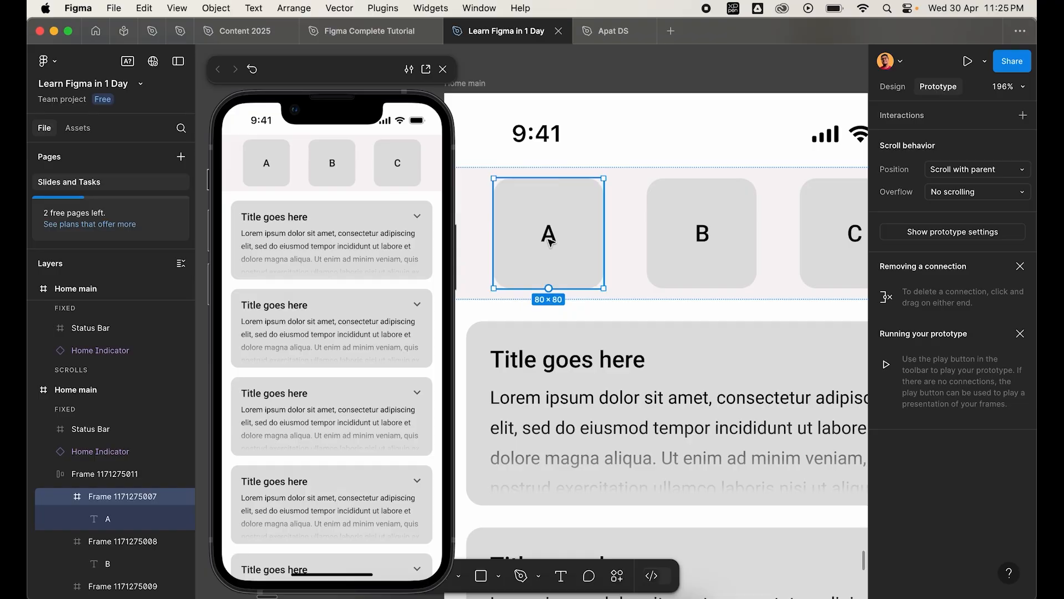
left_click(688, 222)
scroll(689, 222, "down", 3)
scroll(647, 222, "right", 8)
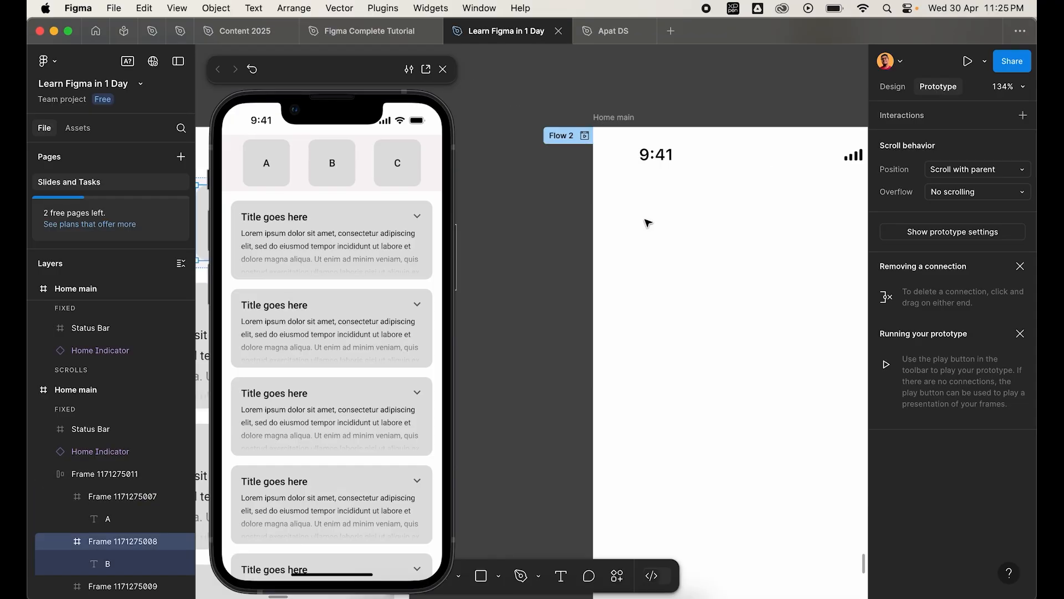
- Draw a frame about 111 high below the second Home main frame's status bar and widen it to the full 375 width
left_click(648, 223)
scroll(647, 223, "right", 3)
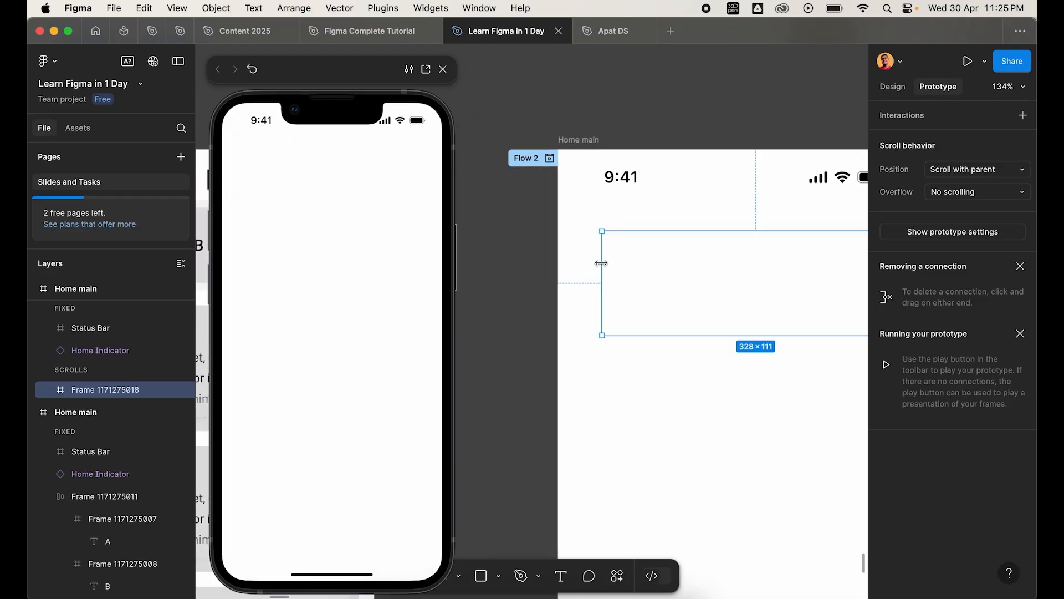
left_click_drag(601, 262, 558, 261)
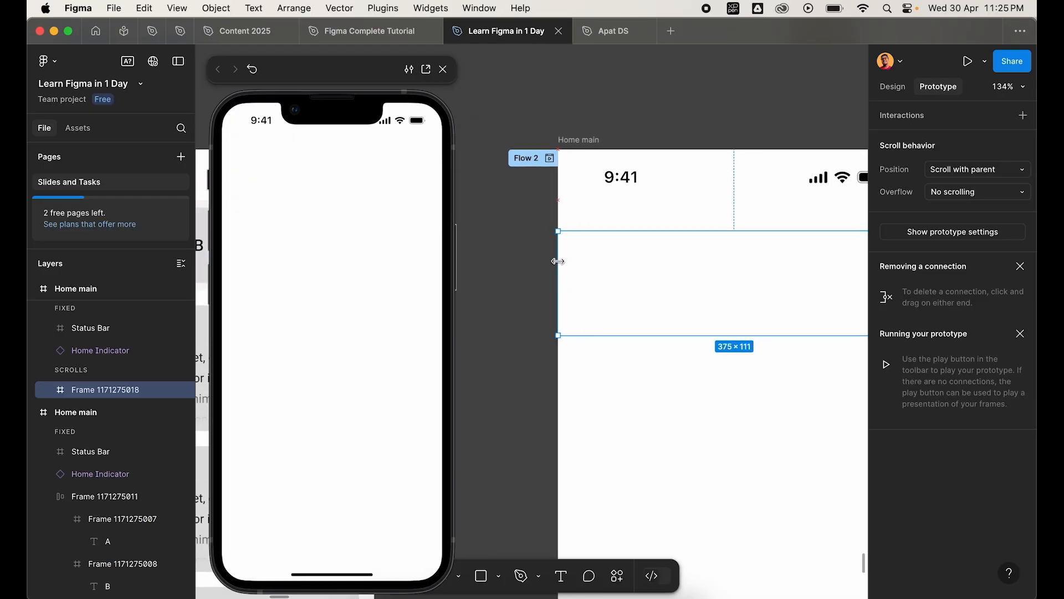
- Fill the new frame with the F7F4F4 background sampled from the first screen's header row, and place it directly under the status bar at Y 54
scroll(561, 264, "left", 3)
scroll(562, 265, "down", 5)
scroll(560, 265, "left", 4)
scroll(560, 265, "up", 5)
key("i")
left_click(571, 242)
scroll(577, 242, "down", 3)
scroll(578, 243, "right", 4)
scroll(578, 242, "up", 5)
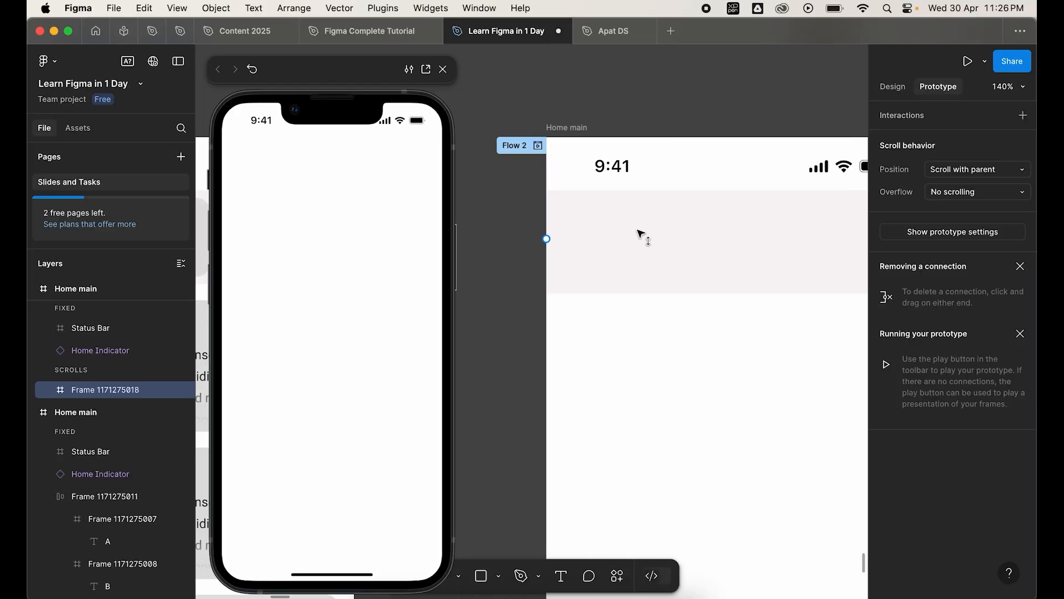
left_click(889, 85)
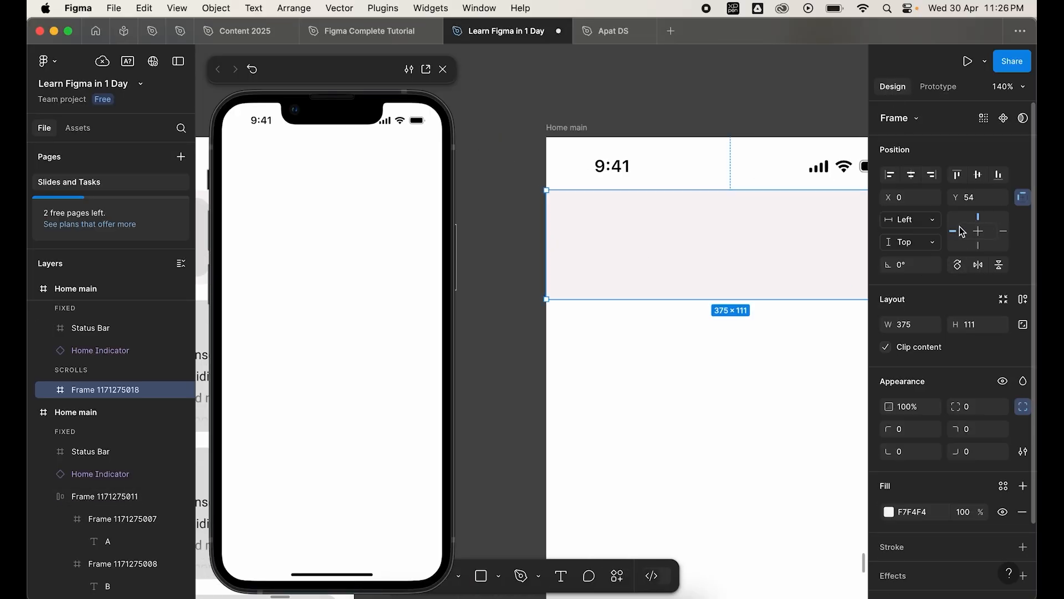
- Copy the 80 × 80 A tile out of the first Home main frame onto the canvas between the two screens
scroll(694, 264, "down", 4)
scroll(694, 264, "left", 5)
scroll(693, 264, "up", 3)
scroll(694, 263, "right", 2)
double_click(522, 213)
scroll(519, 211, "down", 2)
left_click_drag(520, 210, 801, 258)
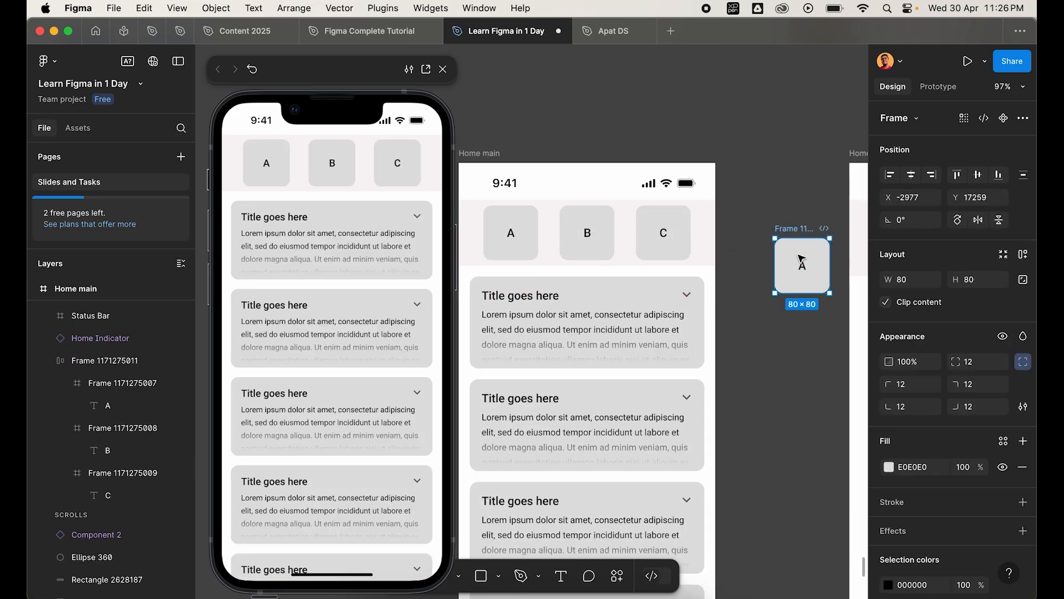
- Place copies of the A, B and C tiles side by side inside the second screen's header frame and select all three
scroll(801, 258, "up", 4)
scroll(800, 257, "right", 5)
scroll(584, 235, "right", 2)
left_click_drag(522, 271, 782, 257)
scroll(583, 236, "down", 1)
scroll(715, 235, "down", 2)
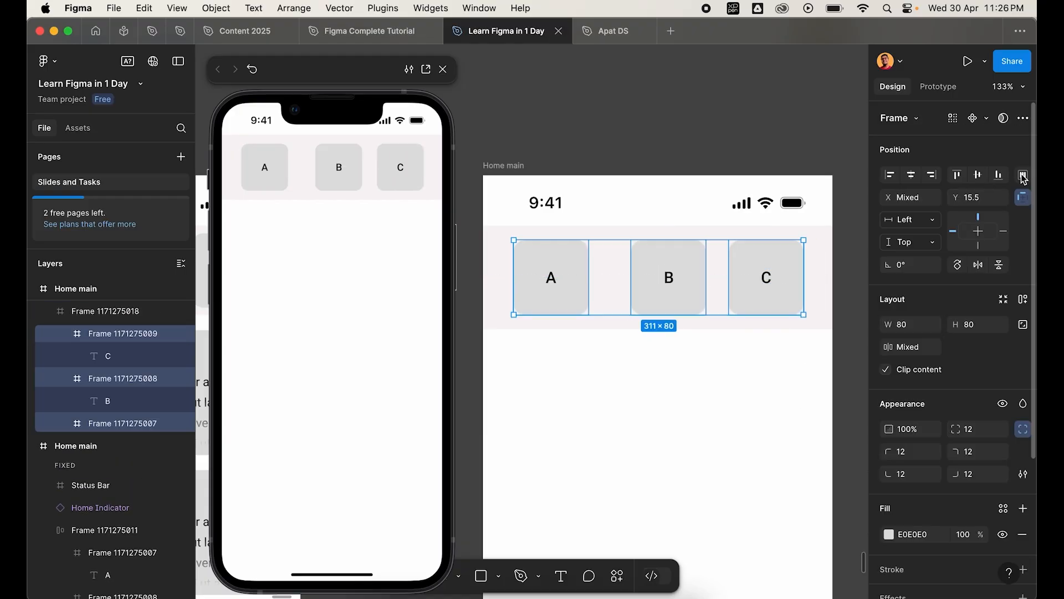
- Tidy up the A, B and C tiles so they are evenly spaced within the header frame
left_click(1023, 175)
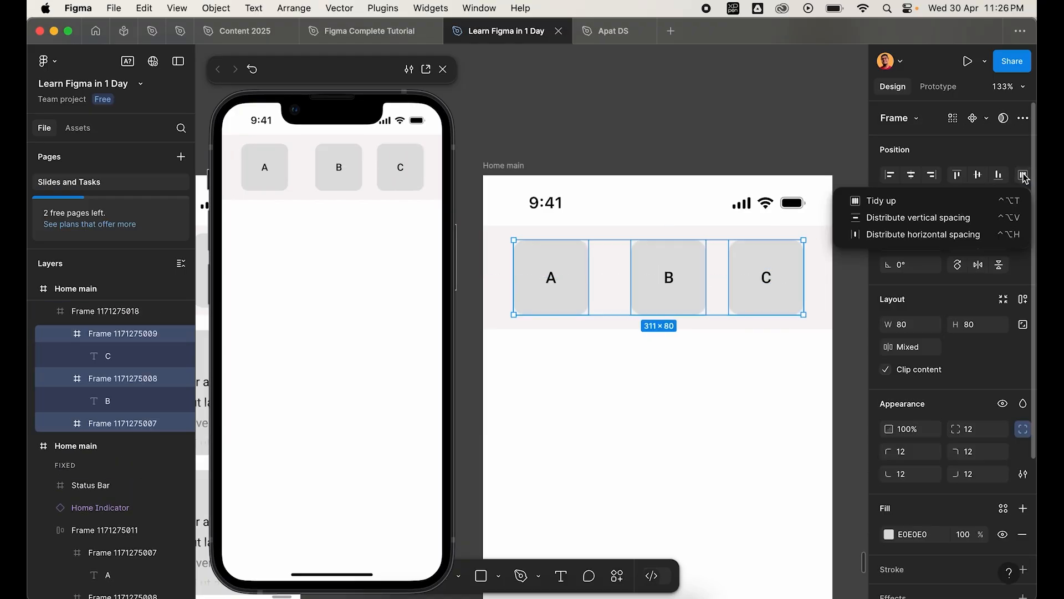
left_click(895, 203)
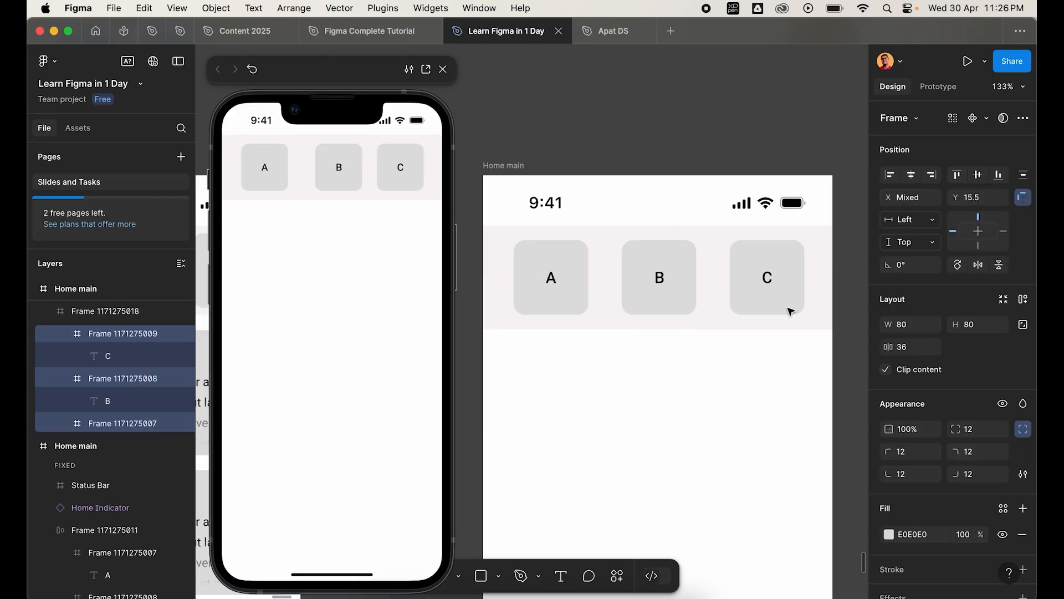
left_click(672, 423)
- Examine the second Home main frame, its A, B and C tiles and the header frame that holds them
scroll(670, 420, "down", 6)
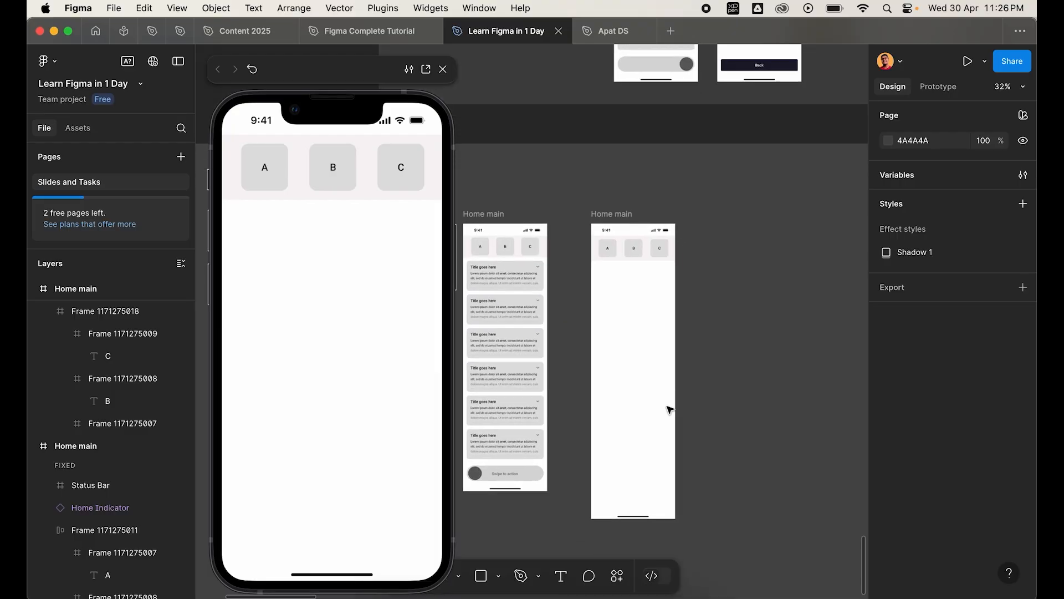
left_click(612, 166)
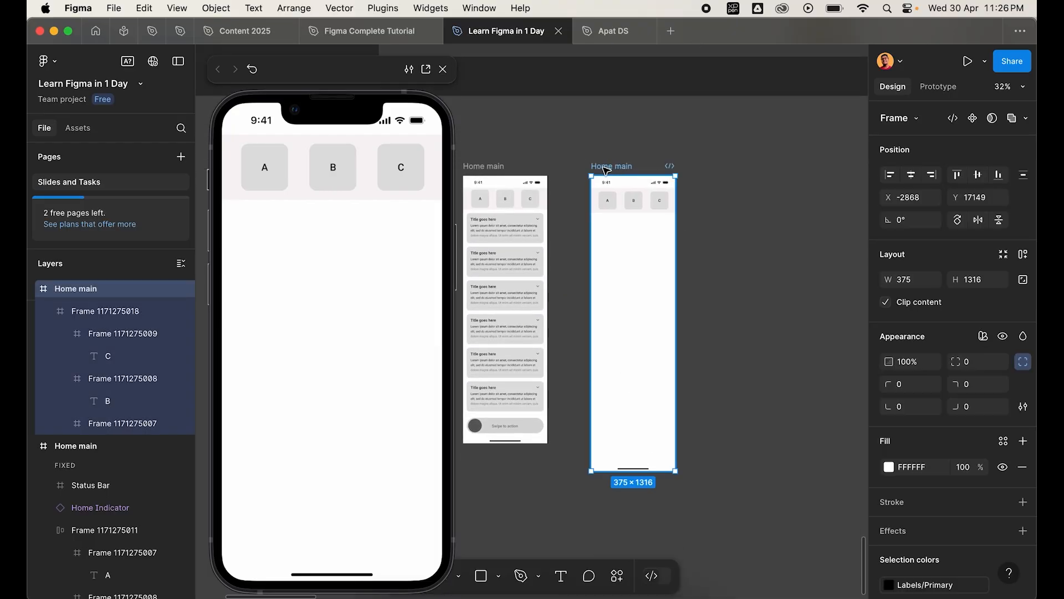
scroll(610, 166, "up", 5)
double_click(598, 256)
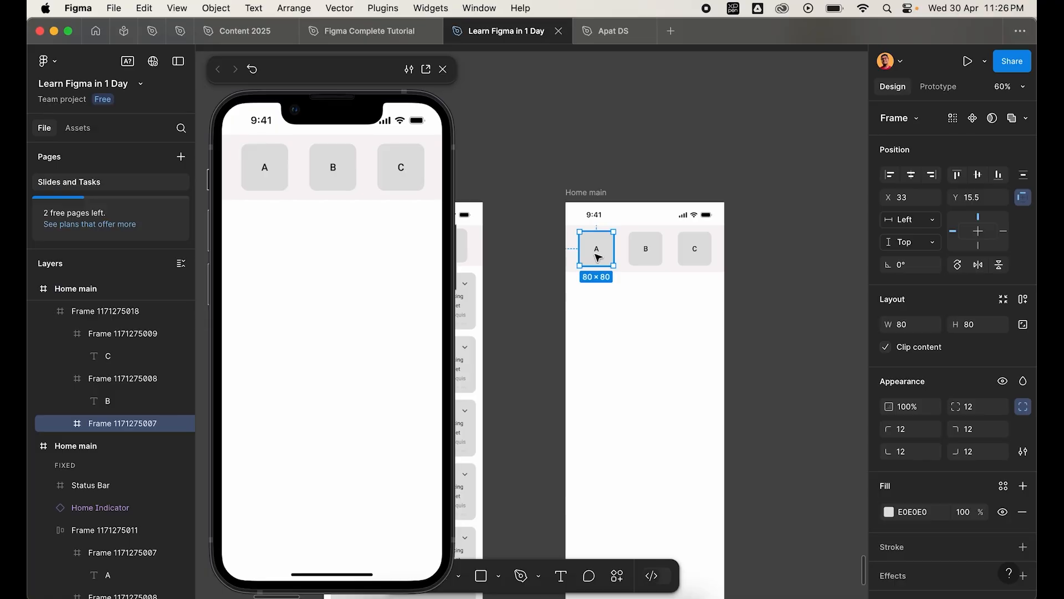
left_click(642, 250)
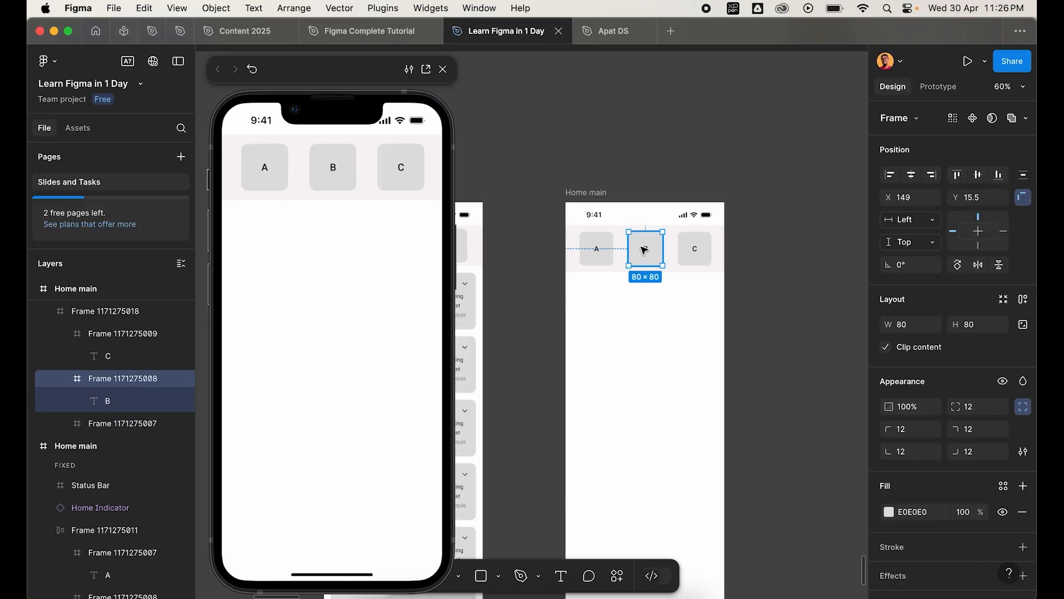
left_click(701, 256)
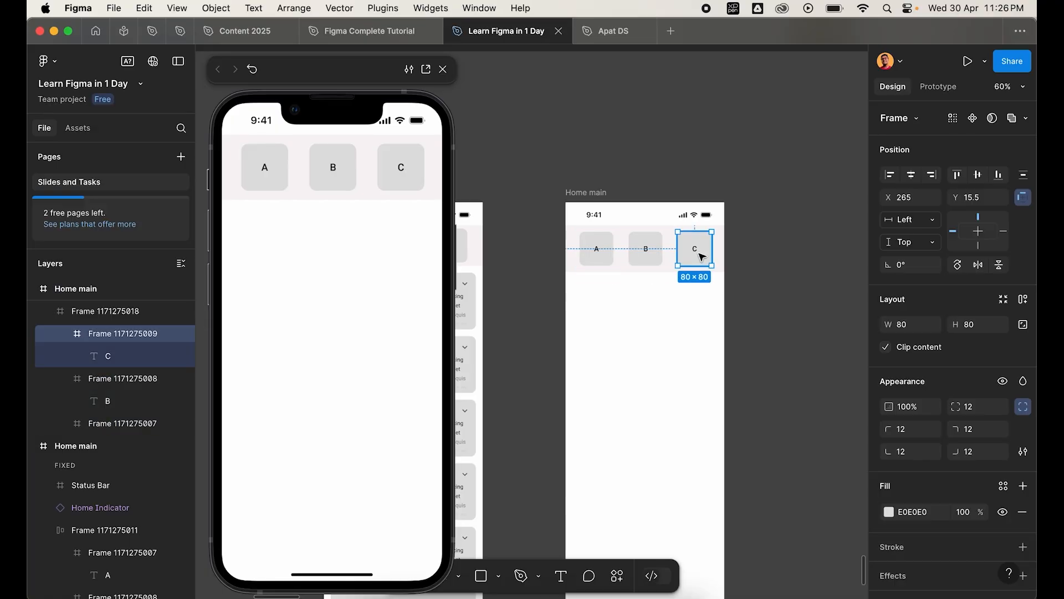
left_click(692, 348)
scroll(691, 348, "up", 5)
scroll(691, 349, "up", 3)
left_click(699, 298)
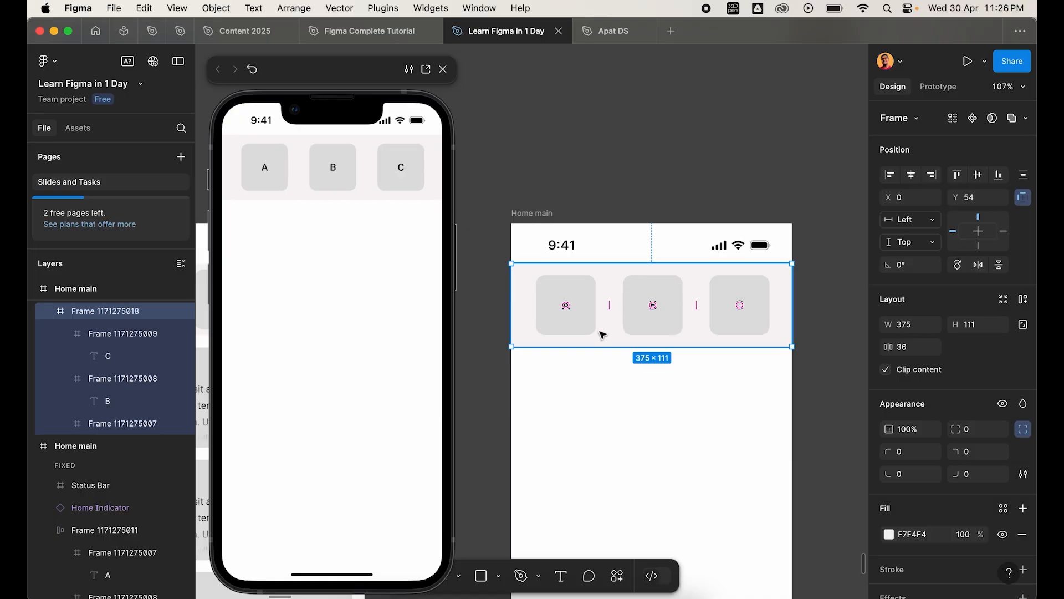
scroll(613, 395, "down", 5)
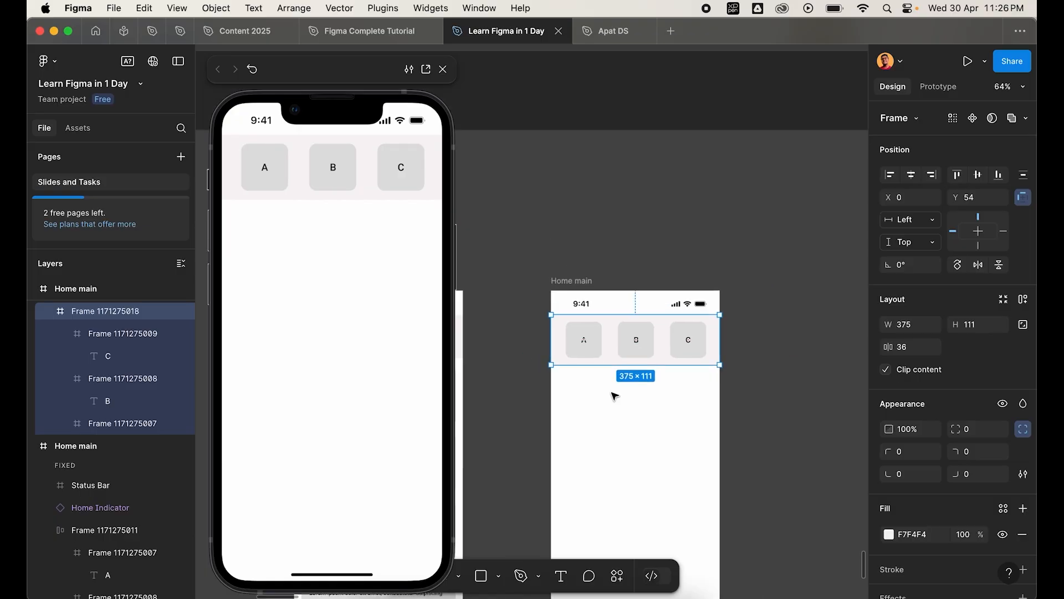
scroll(615, 396, "left", 2)
scroll(615, 396, "down", 2)
scroll(615, 396, "right", 2)
scroll(615, 395, "up", 1)
scroll(610, 277, "up", 5)
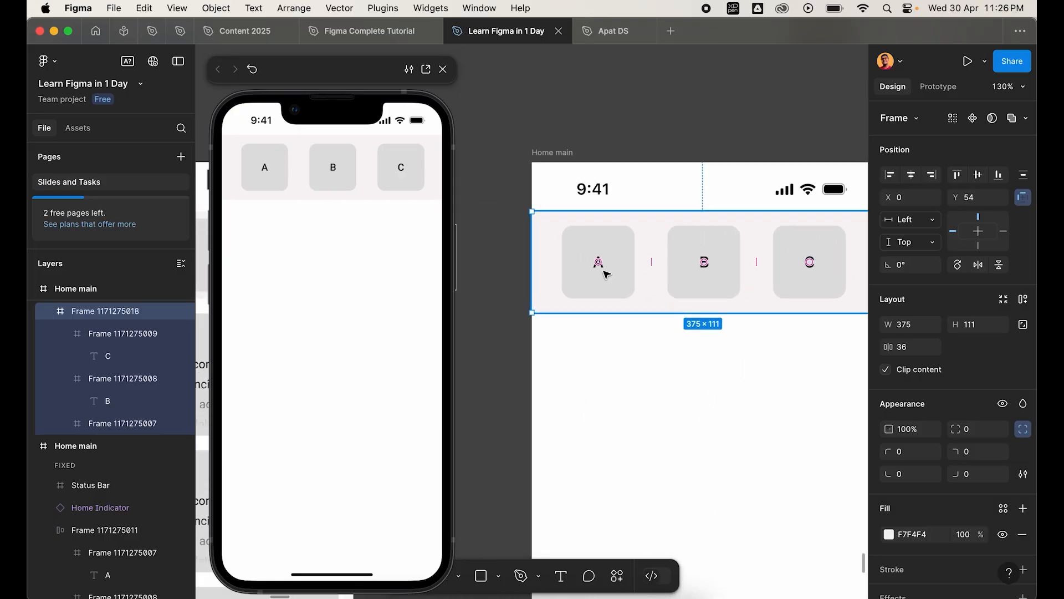
scroll(653, 257, "down", 5)
key("Escape")
scroll(615, 358, "up", 2)
- Draw a rectangle about 402 × 127 below the second screen's header and extend it past the frame's left edge
key("r")
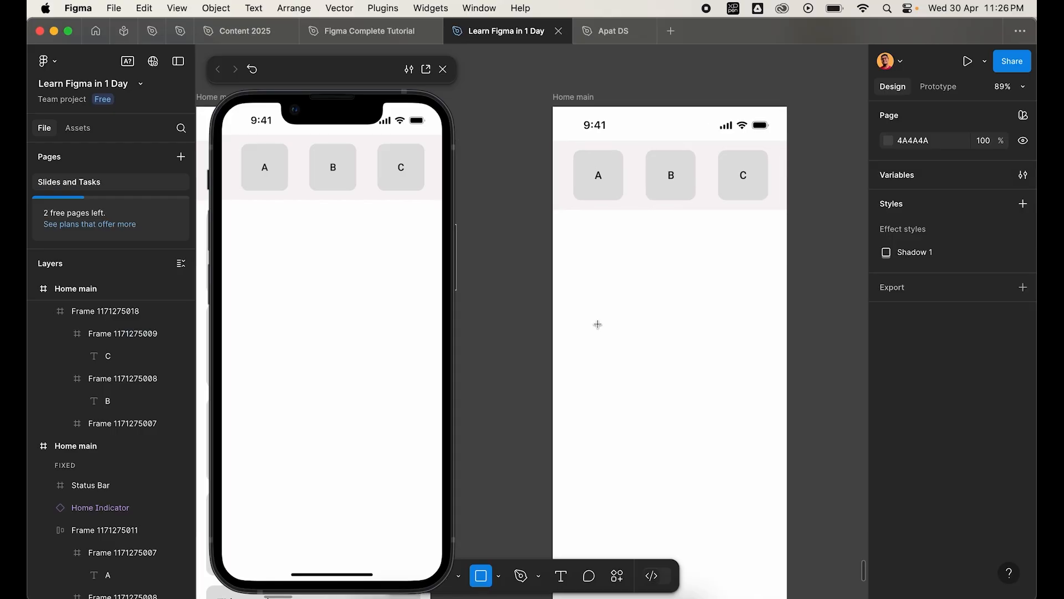
left_click_drag(574, 245, 826, 326)
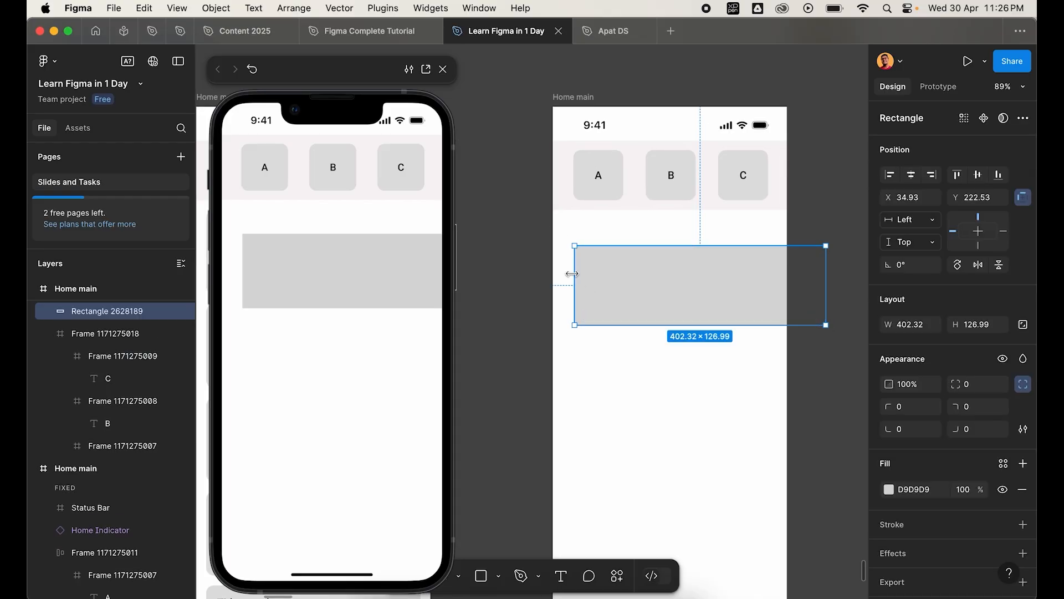
left_click_drag(575, 274, 525, 277)
- Stack three copies of the grey rectangle below it in the second Home main frame
scroll(589, 179, "down", 3)
left_click_drag(649, 174, 647, 273)
key("super+d")
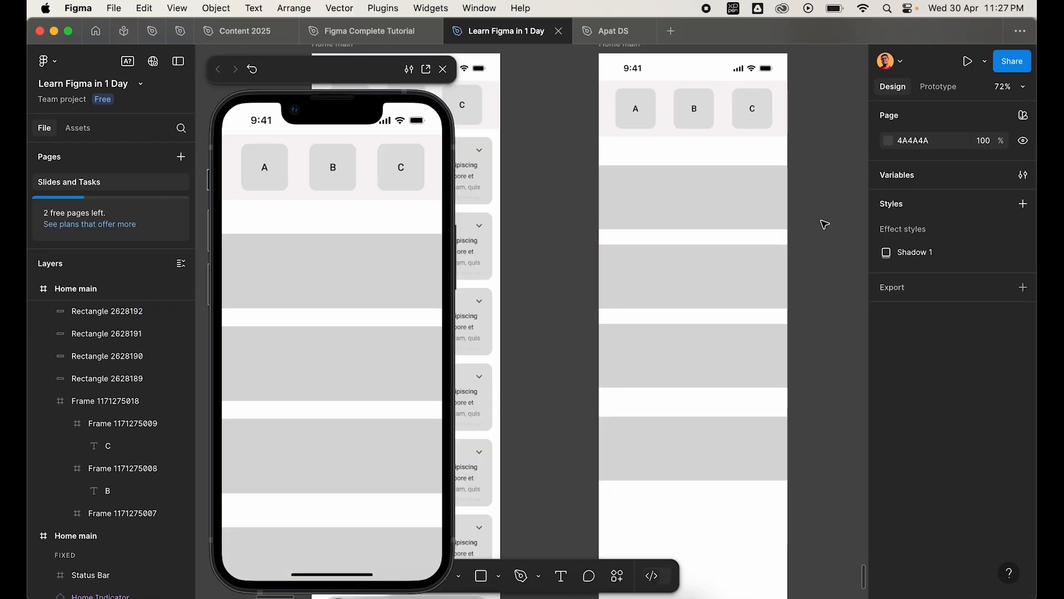
scroll(824, 225, "up", 3)
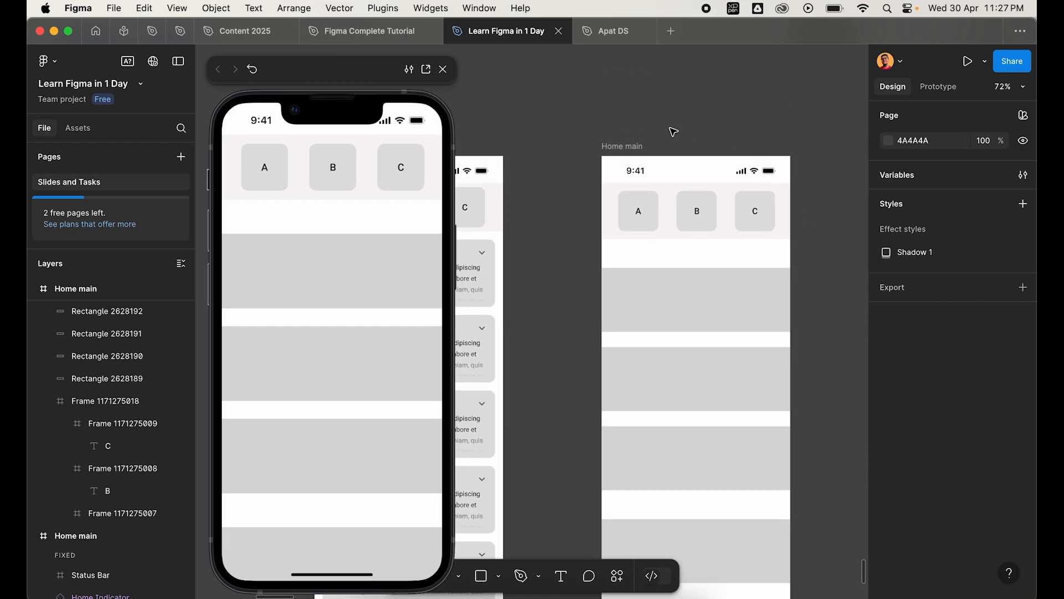
- Select the second Home main frame and scroll through its prototype preview to check the header's scroll behaviour
left_click(625, 149)
scroll(327, 404, "down", 2)
scroll(327, 404, "up", 2)
scroll(348, 380, "down", 3)
scroll(348, 381, "up", 3)
scroll(348, 380, "down", 3)
scroll(348, 380, "up", 3)
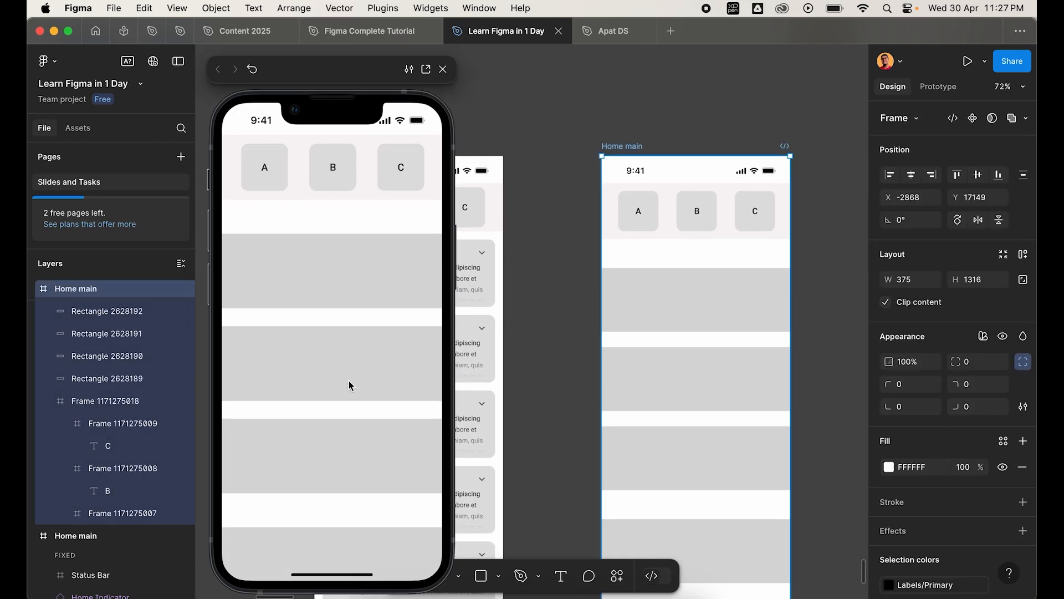
- Set the scroll position of the second screen's A, B, C header frame to Fixed
left_click(695, 212)
left_click(937, 89)
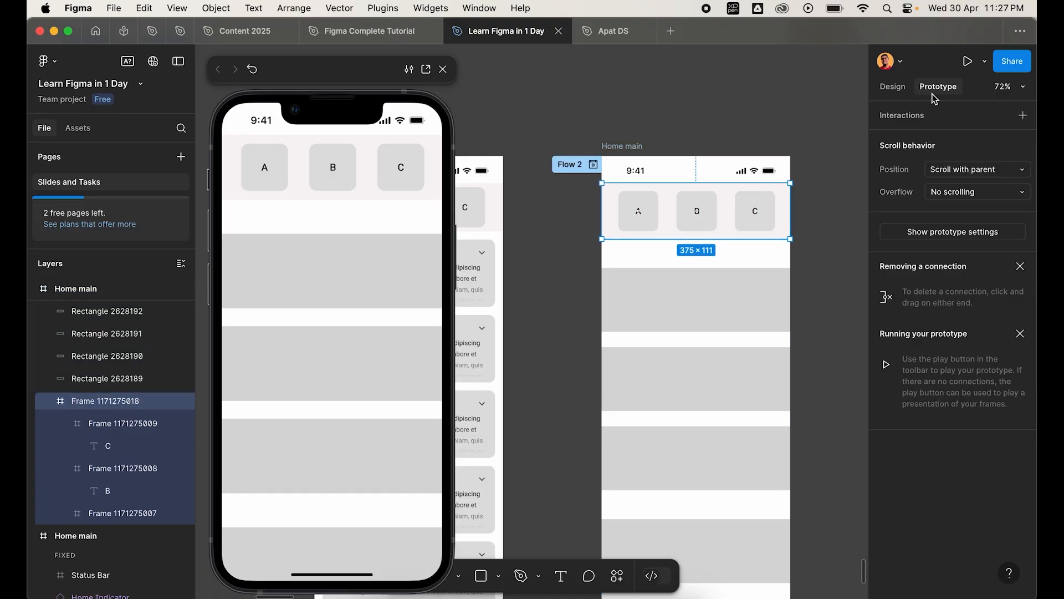
left_click(955, 174)
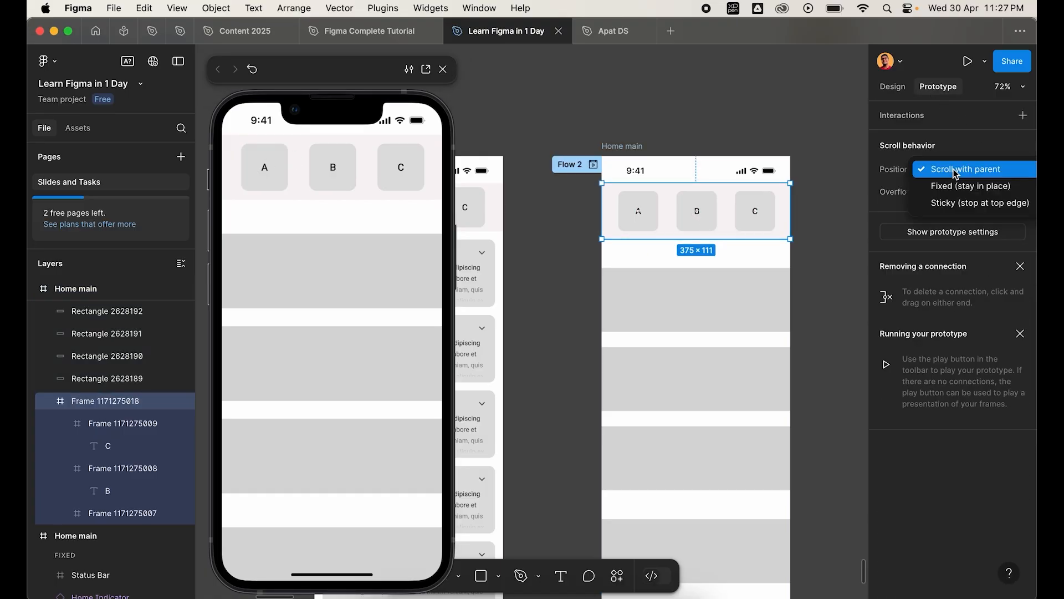
left_click(975, 187)
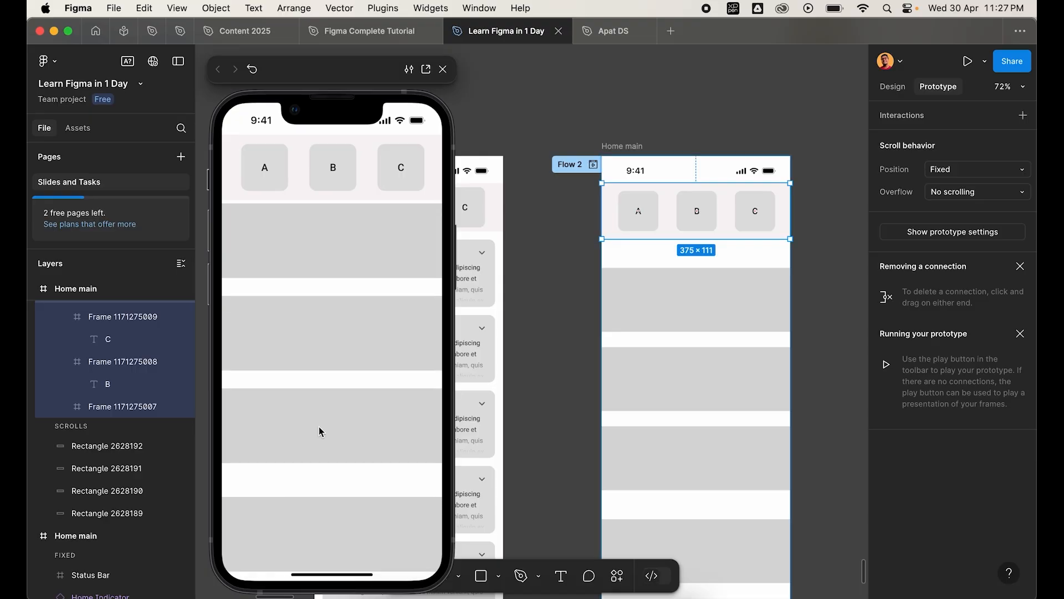
left_click(665, 113)
- Select the A, B and C detail screens in the original prototype and place copies beside the second Home main frame
scroll(732, 272, "up", 3)
scroll(732, 272, "down", 6)
scroll(629, 185, "up", 6)
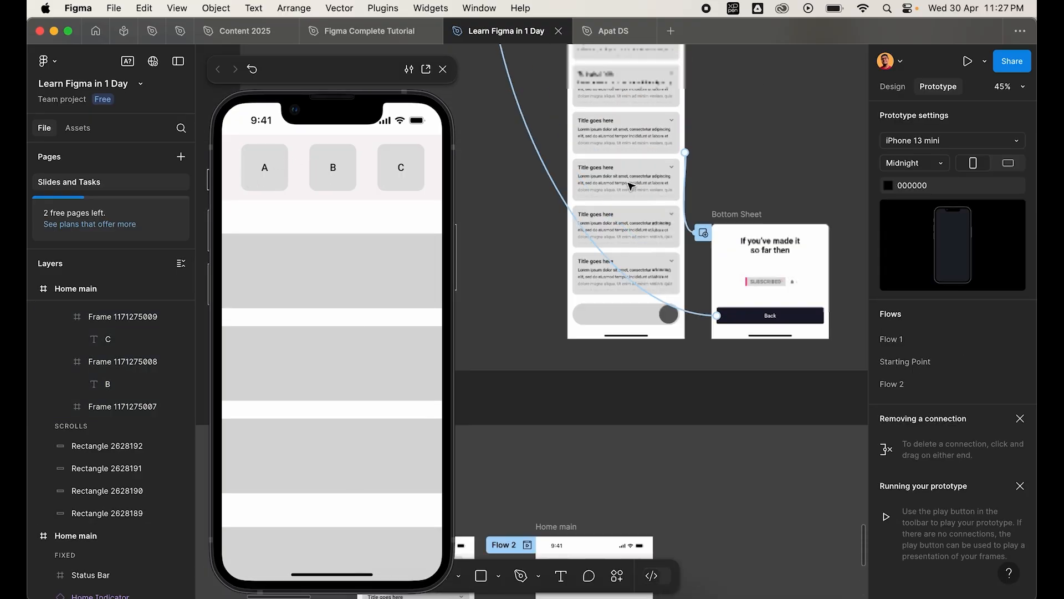
scroll(630, 185, "down", 4)
scroll(630, 185, "up", 6)
scroll(629, 185, "right", 2)
left_click(625, 171)
left_click(699, 171, "shift")
left_click(774, 171, "shift")
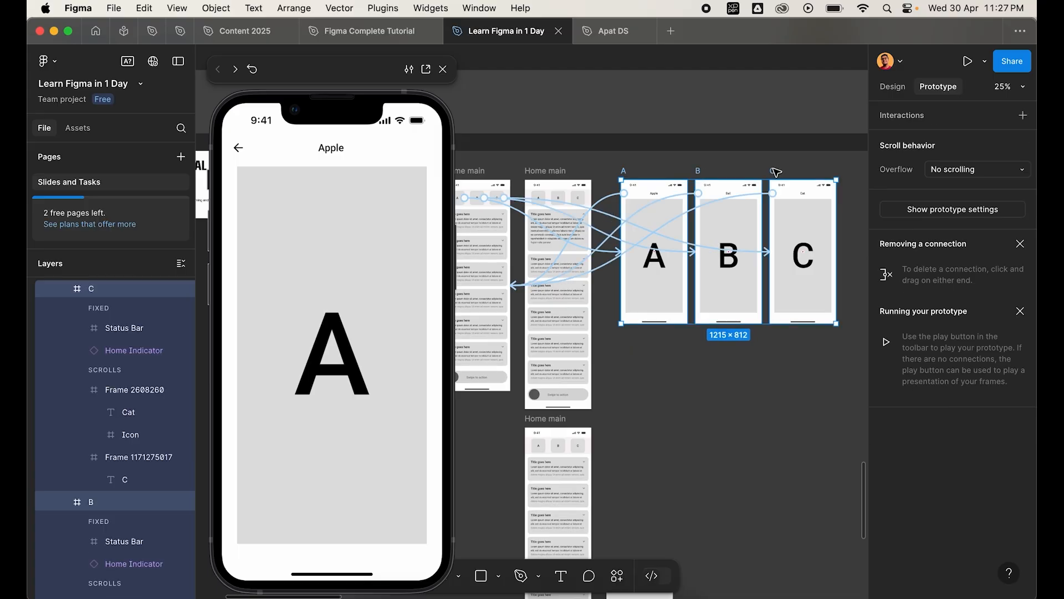
scroll(774, 171, "down", 5)
left_click_drag(774, 171, 770, 441)
scroll(767, 442, "down", 2)
scroll(765, 444, "up", 4)
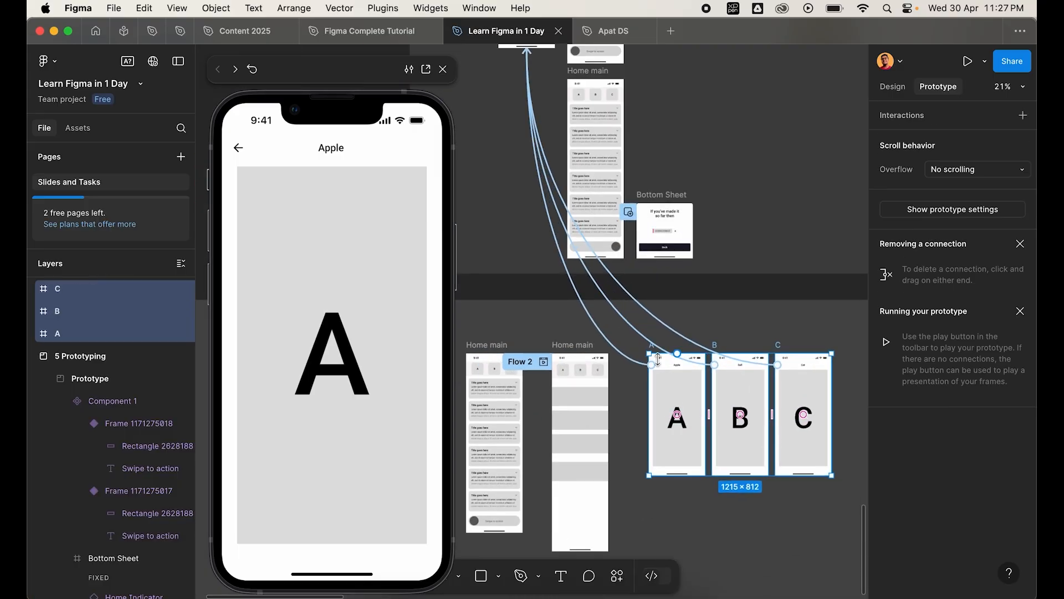
- Select the copied A, B and C screens together and remove all their interactions
left_click(617, 321)
scroll(649, 377, "down", 3)
scroll(648, 377, "right", 2)
left_click_drag(582, 254, 817, 474)
scroll(724, 311, "up", 4)
right_click(737, 311)
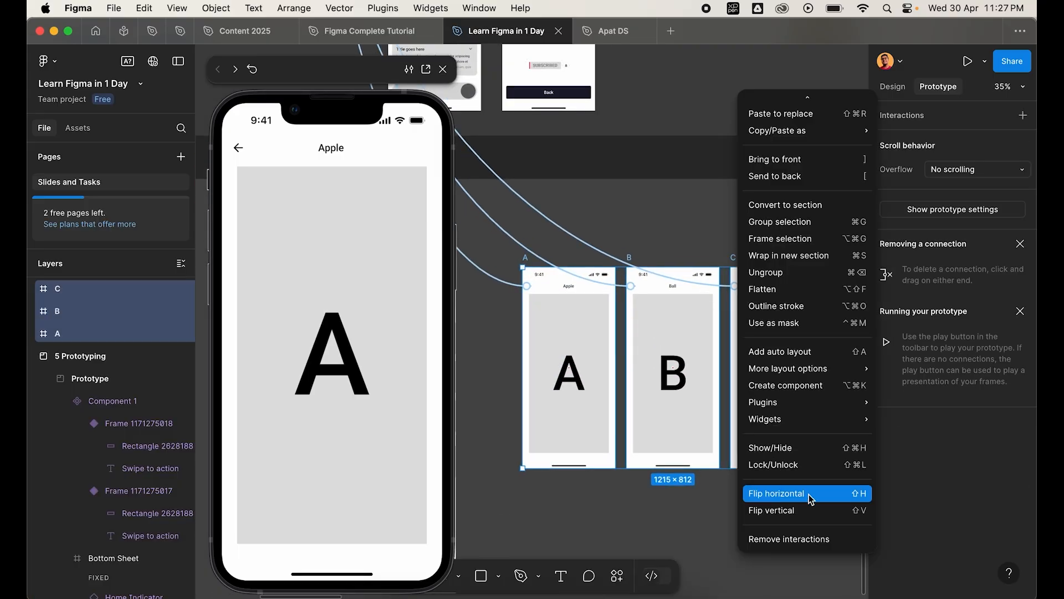
left_click(801, 539)
- Connect the A tile in the second Home main frame to the A screen with an On tap, Navigate to interaction
scroll(594, 199, "down", 3)
scroll(637, 166, "left", 2)
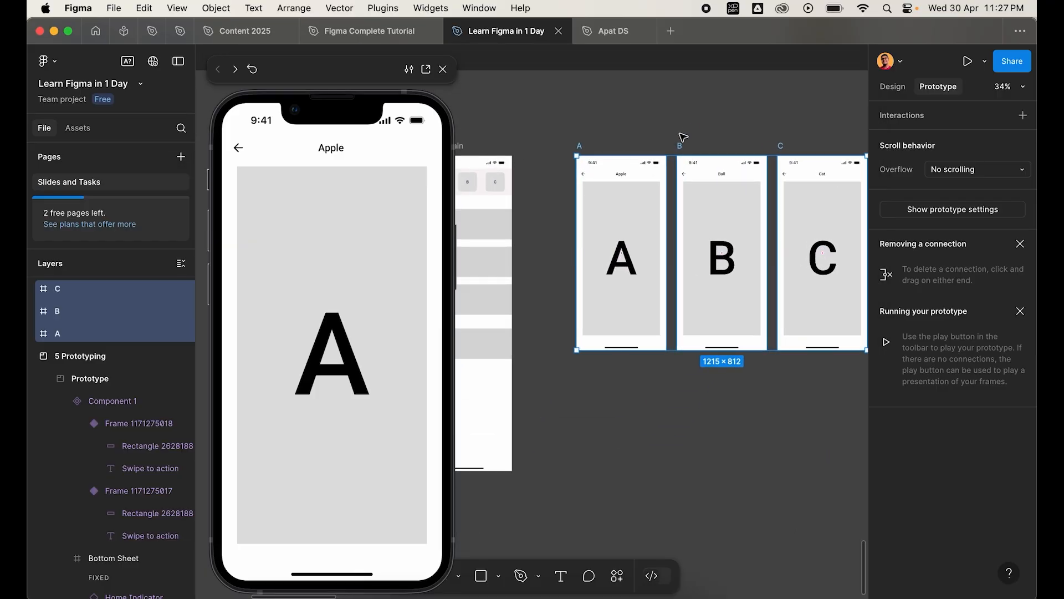
scroll(649, 183, "left", 3)
scroll(537, 185, "up", 3)
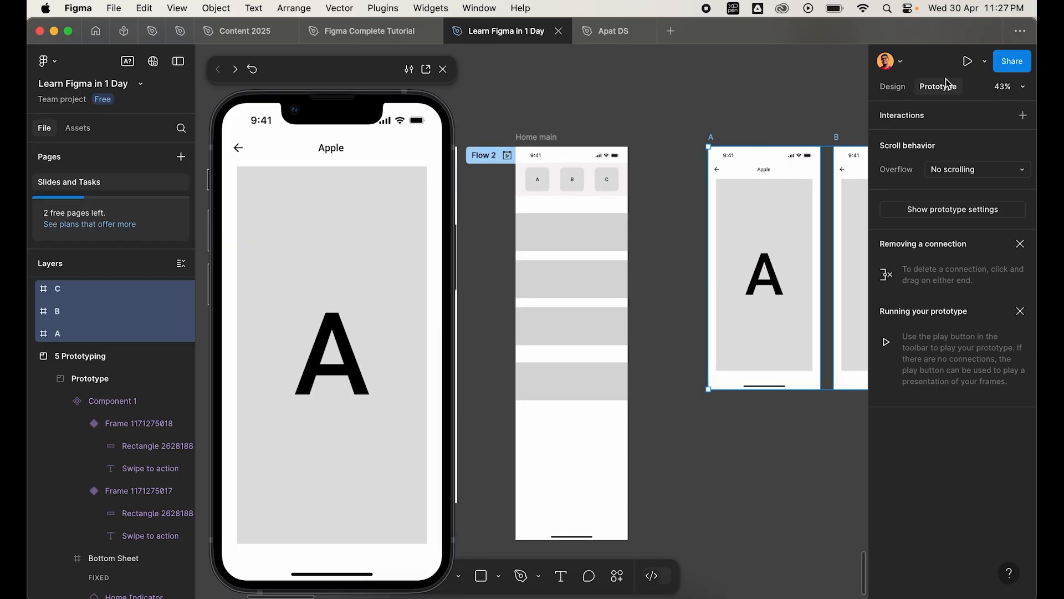
left_click(539, 181)
scroll(551, 190, "up", 10)
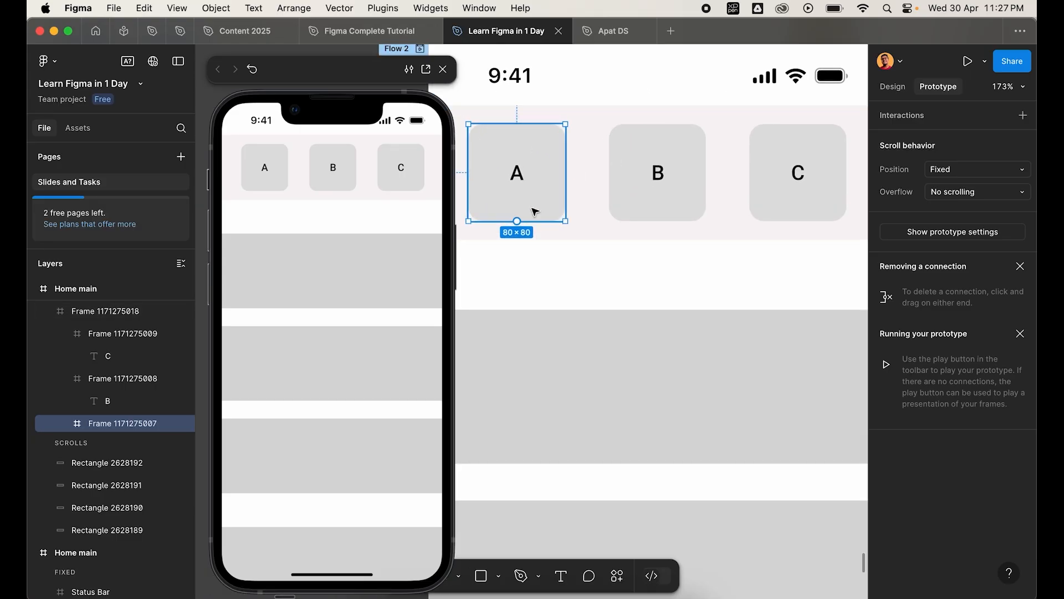
scroll(559, 183, "down", 5)
left_click_drag(560, 178, 587, 350)
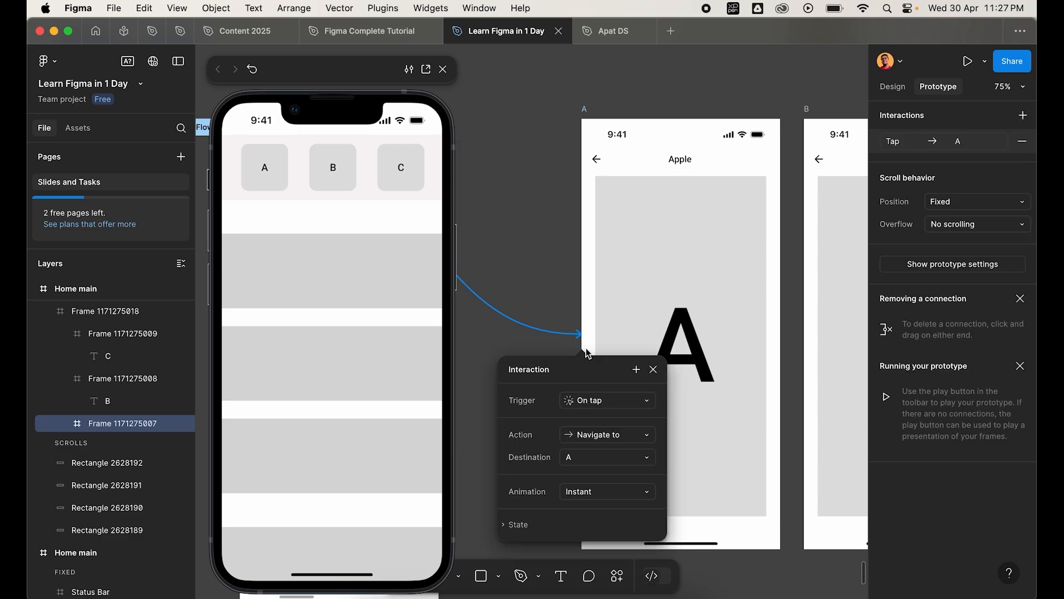
- Follow the A tile's connection to its destination screen and review the interaction's trigger, action and destination
scroll(595, 345, "down", 2)
scroll(652, 266, "left", 5)
scroll(587, 261, "up", 5)
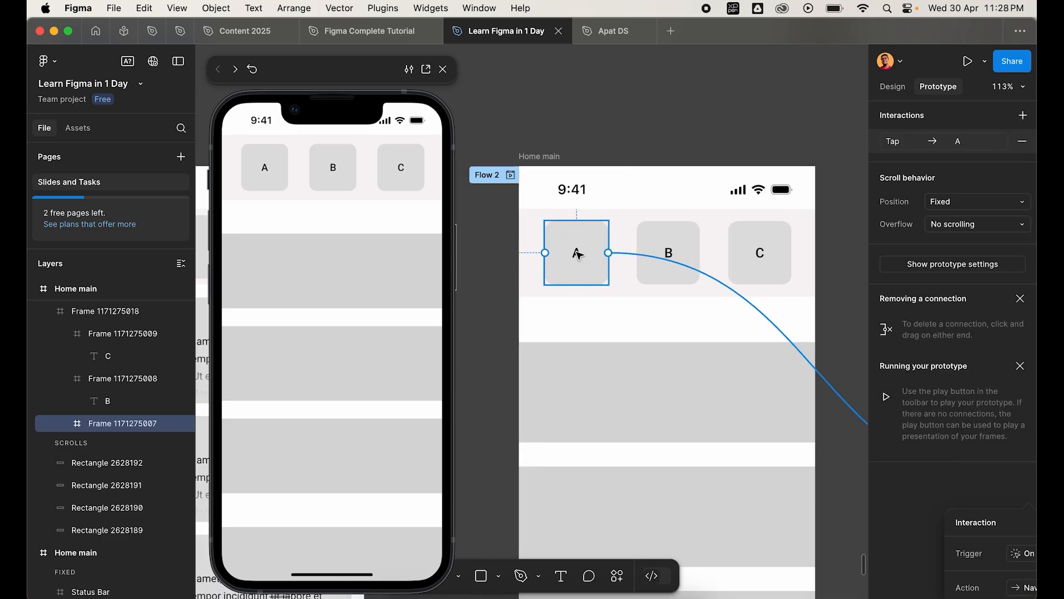
scroll(589, 251, "up", 1)
scroll(589, 251, "down", 5)
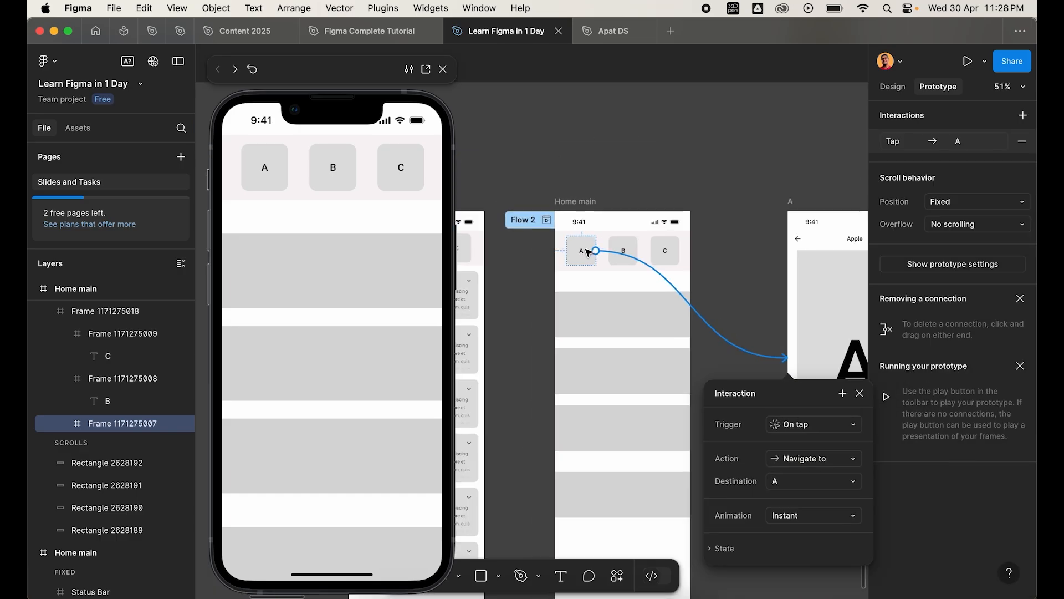
scroll(589, 251, "right", 4)
scroll(646, 280, "up", 5)
scroll(610, 148, "down", 5)
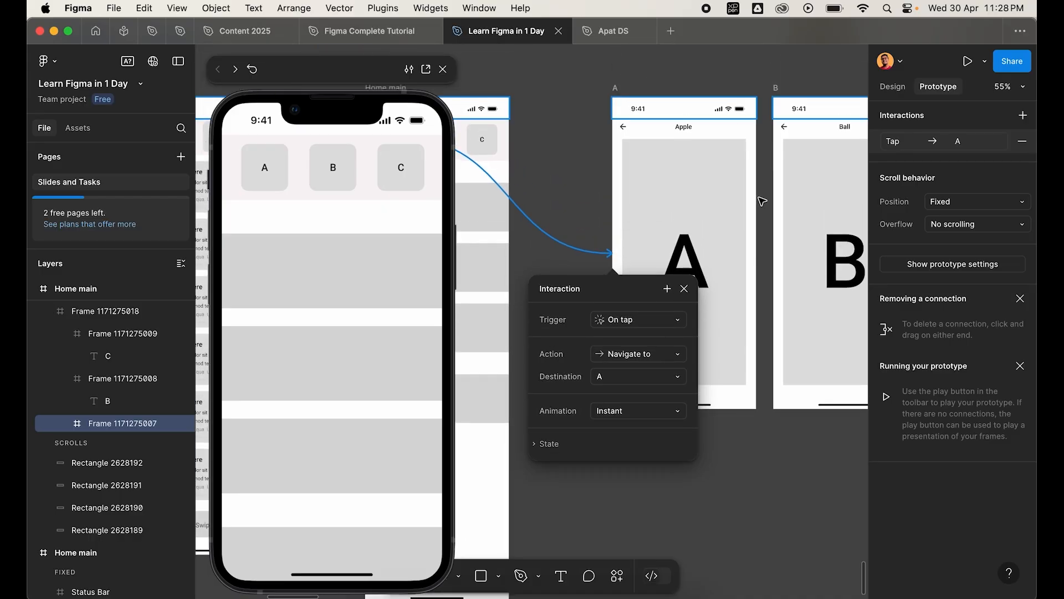
scroll(644, 164, "left", 5)
scroll(648, 167, "up", 5)
scroll(648, 166, "right", 3)
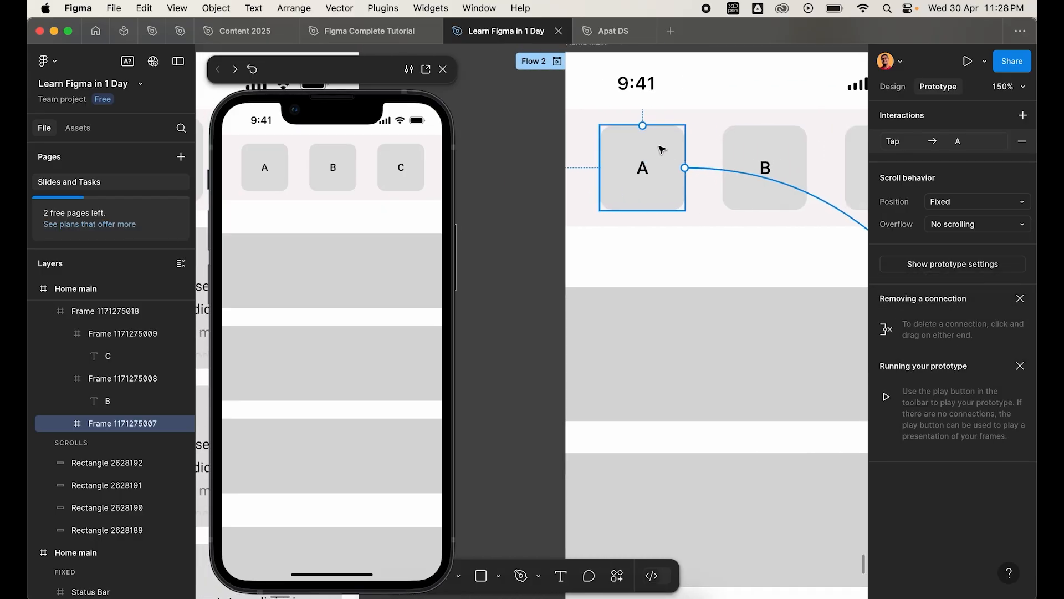
scroll(627, 173, "down", 4)
scroll(643, 222, "right", 4)
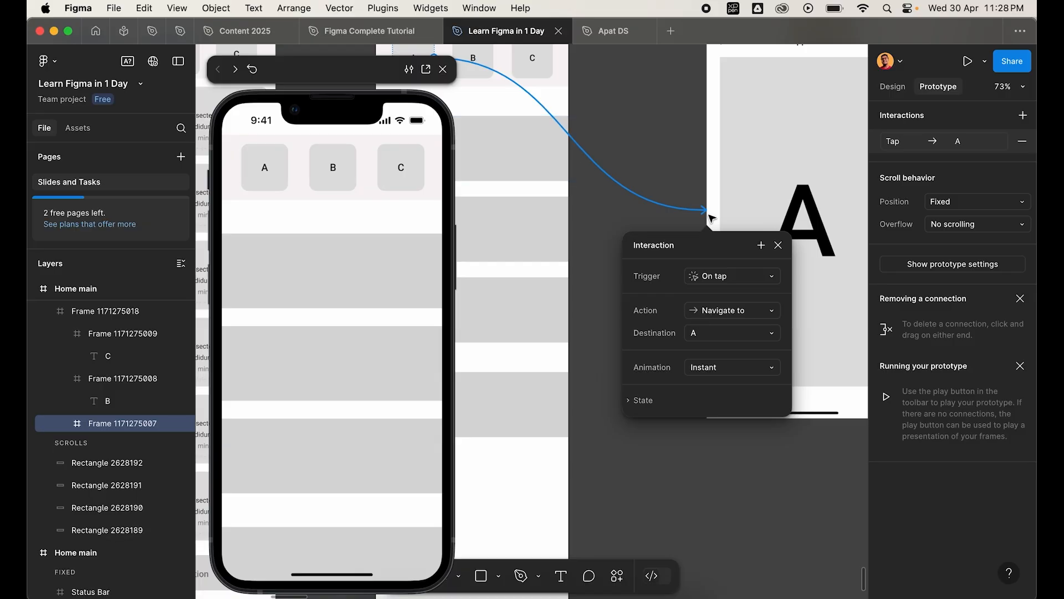
scroll(621, 194, "up", 5)
scroll(621, 194, "right", 2)
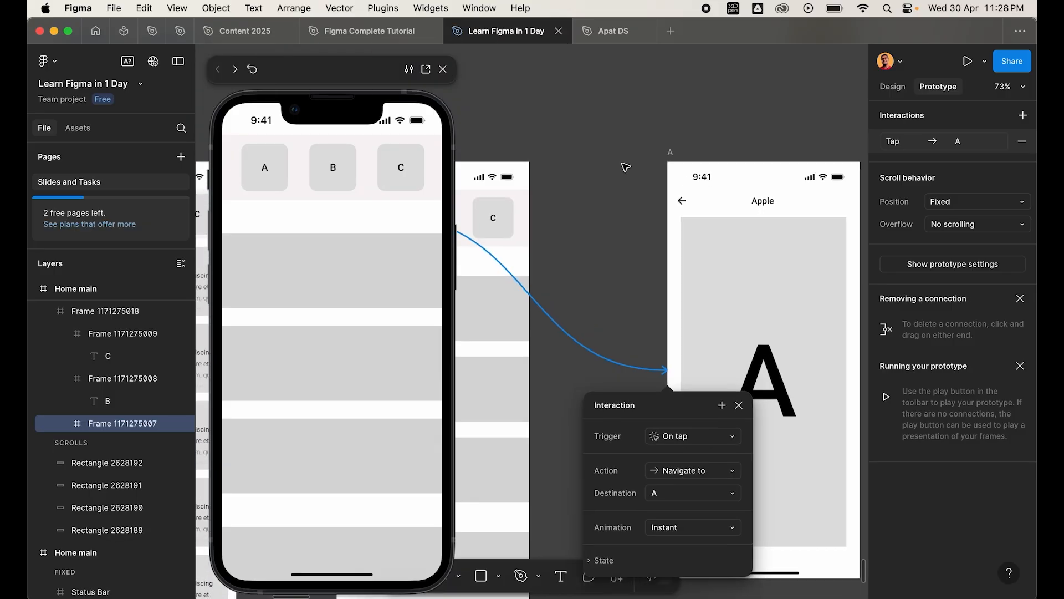
scroll(604, 241, "down", 5)
scroll(604, 241, "left", 1)
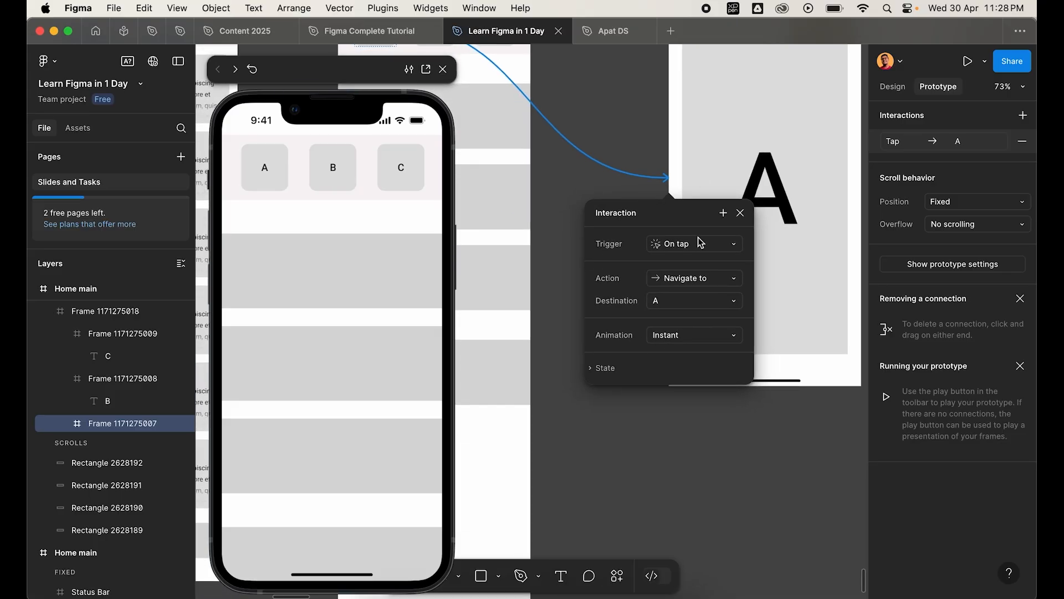
scroll(701, 269, "down", 3)
left_click(668, 155)
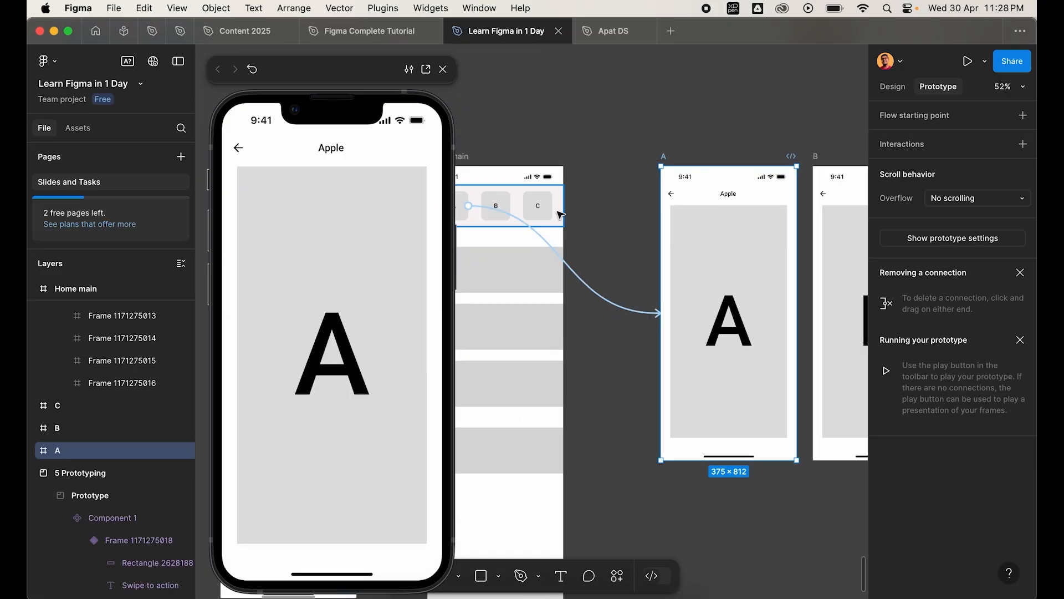
- Connect the B tile in the second Home main frame to the B screen with an On tap, Navigate to interaction
scroll(702, 400, "down", 2)
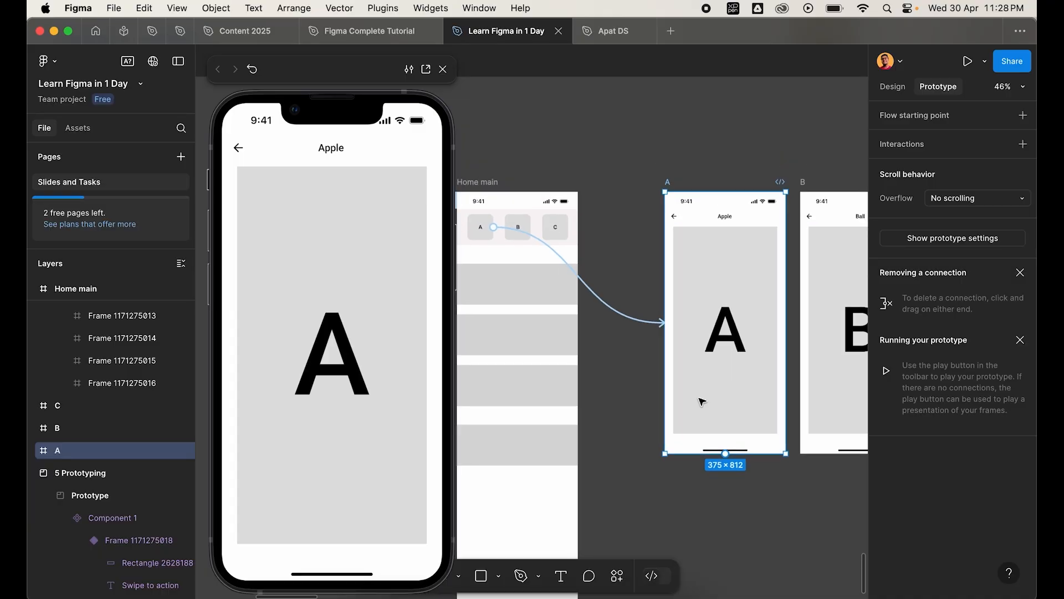
scroll(702, 401, "up", 3)
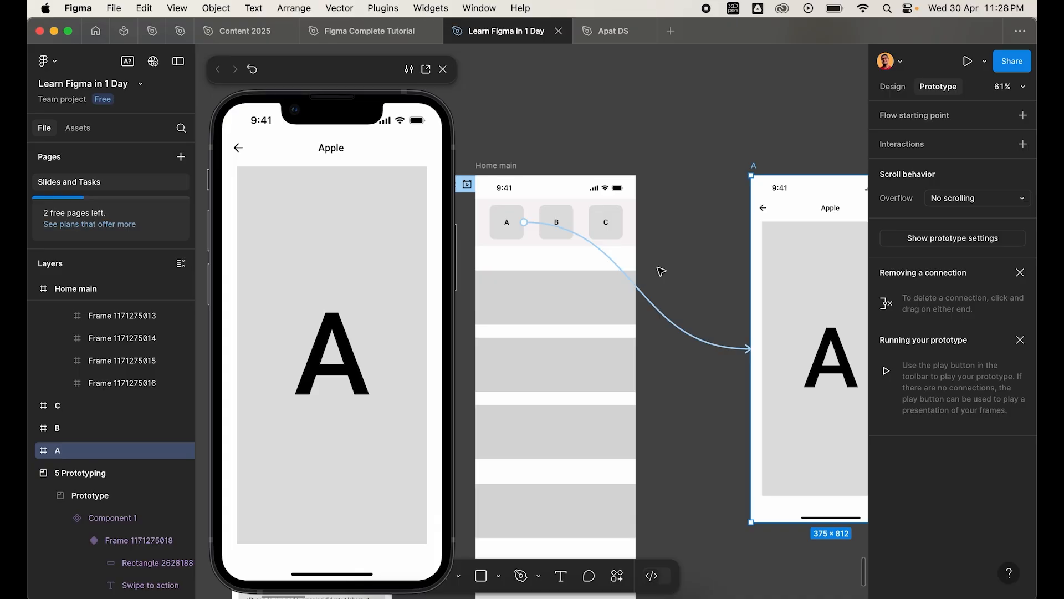
left_click(556, 221)
scroll(556, 222, "down", 3)
left_click_drag(566, 219, 824, 344)
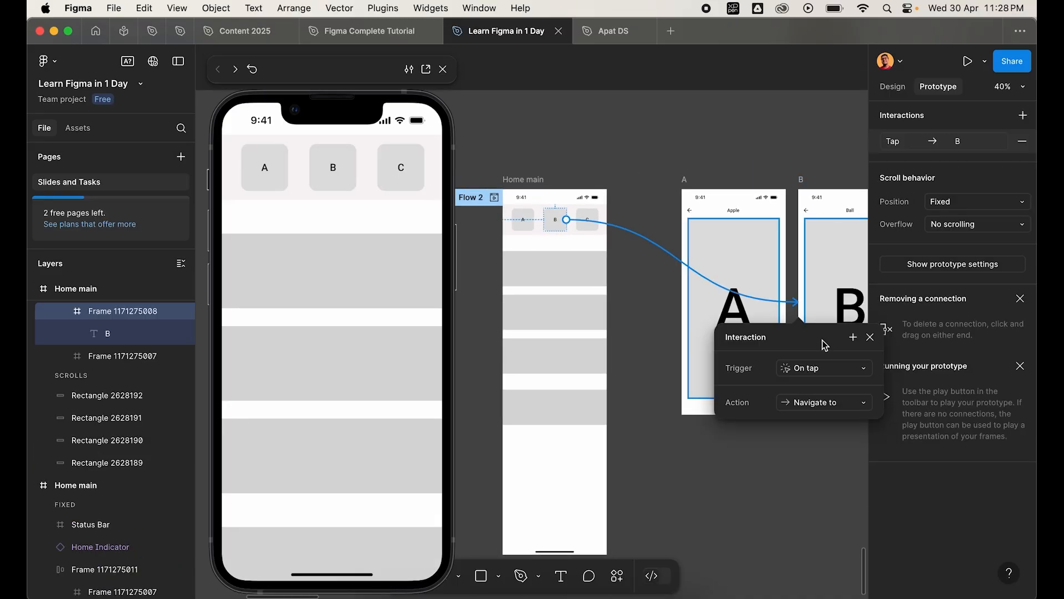
- Connect the C tile in the second Home main frame to the C screen with an On tap interaction
scroll(557, 207, "up", 4)
left_click(621, 225)
scroll(619, 225, "down", 5)
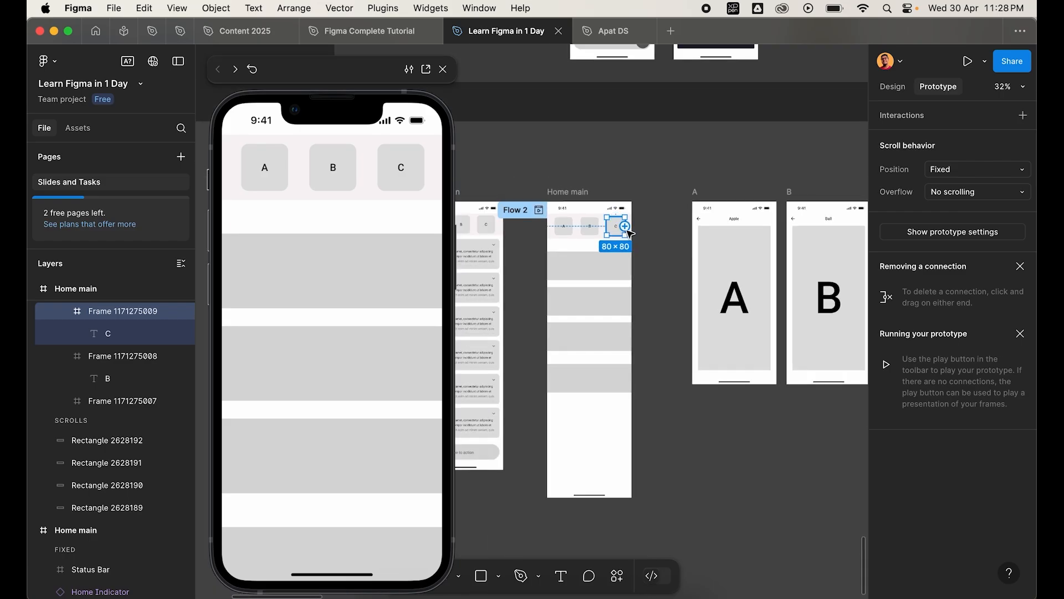
left_click_drag(625, 227, 721, 266)
- Connect the back arrow on the A screen to the second Home main frame with an On tap interaction
scroll(552, 246, "up", 5)
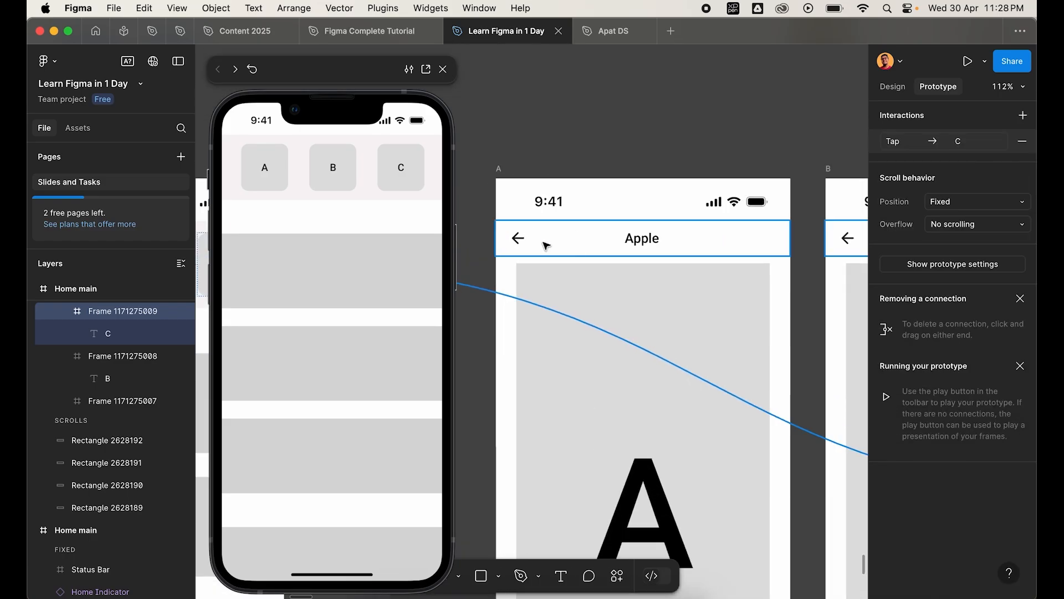
left_click(518, 238)
scroll(523, 242, "down", 4)
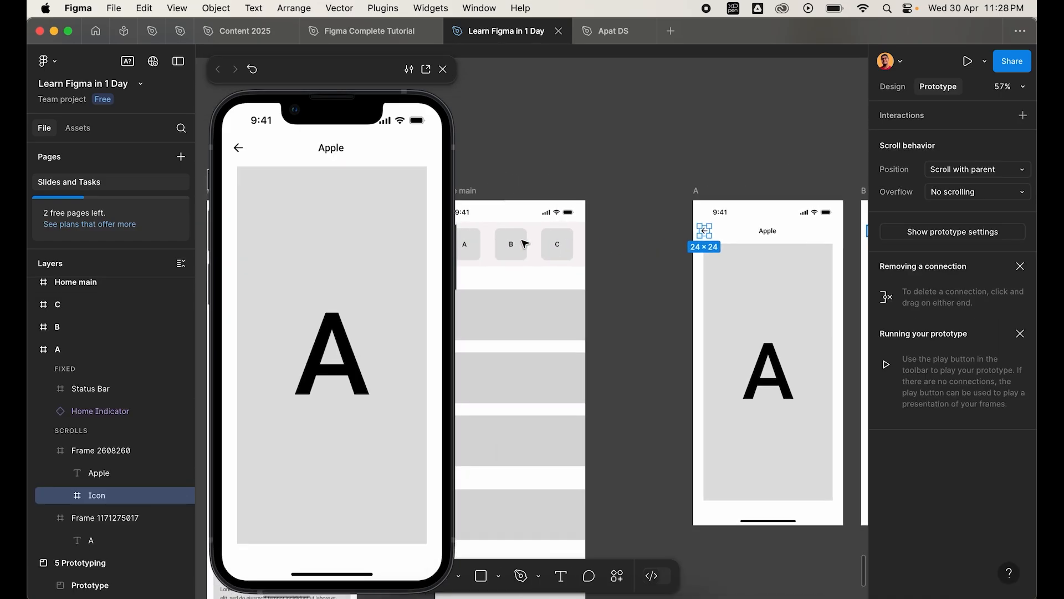
scroll(524, 243, "left", 3)
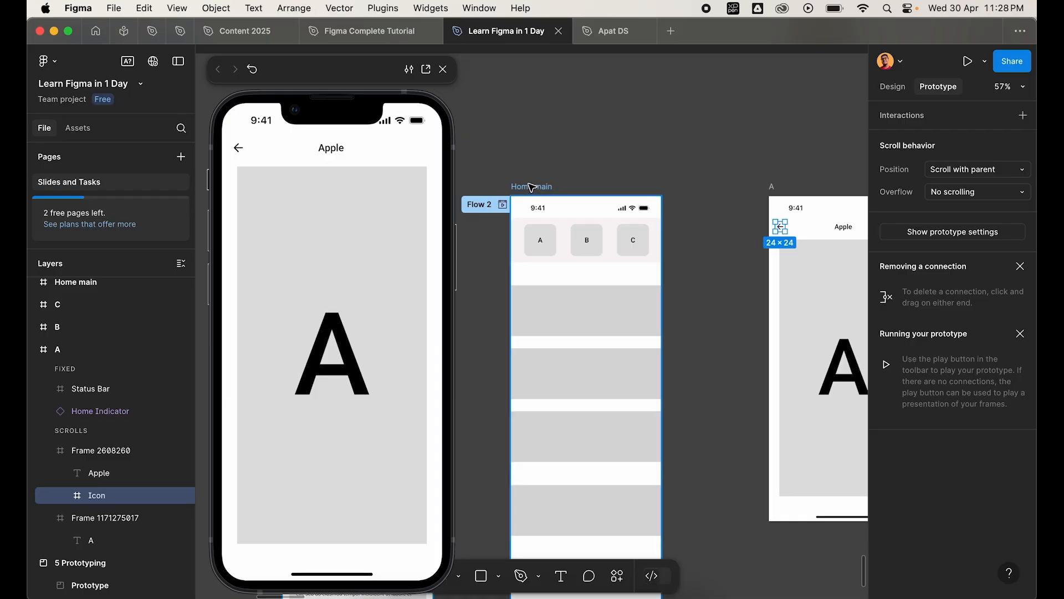
scroll(776, 229, "up", 5)
left_click_drag(764, 224, 529, 367)
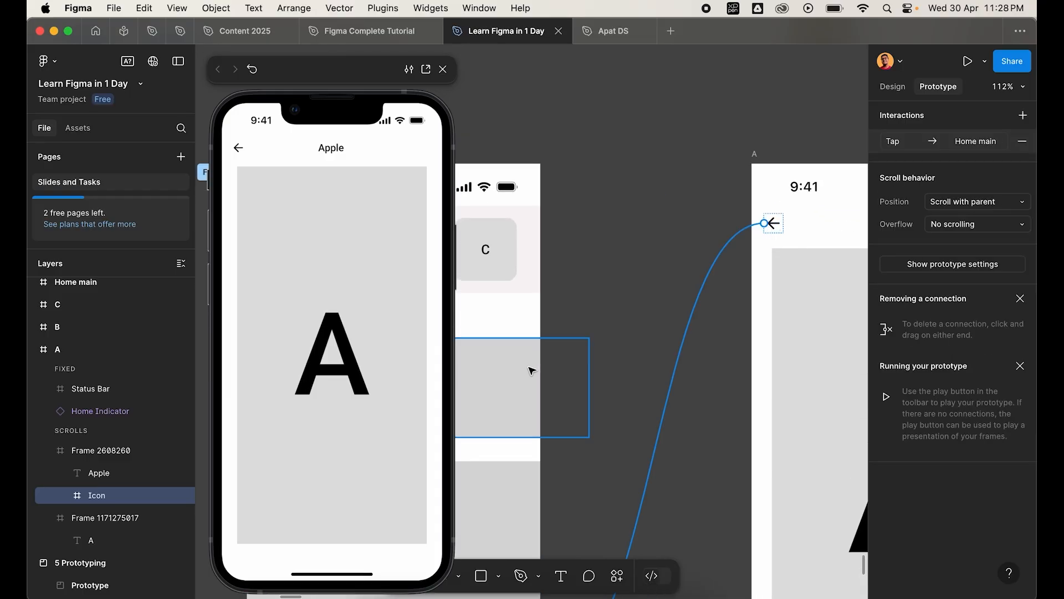
- Connect the back arrow on the B screen to the second Home main frame
scroll(529, 367, "down", 4)
scroll(557, 281, "right", 3)
scroll(673, 228, "up", 3)
left_click(673, 226)
scroll(672, 228, "down", 5)
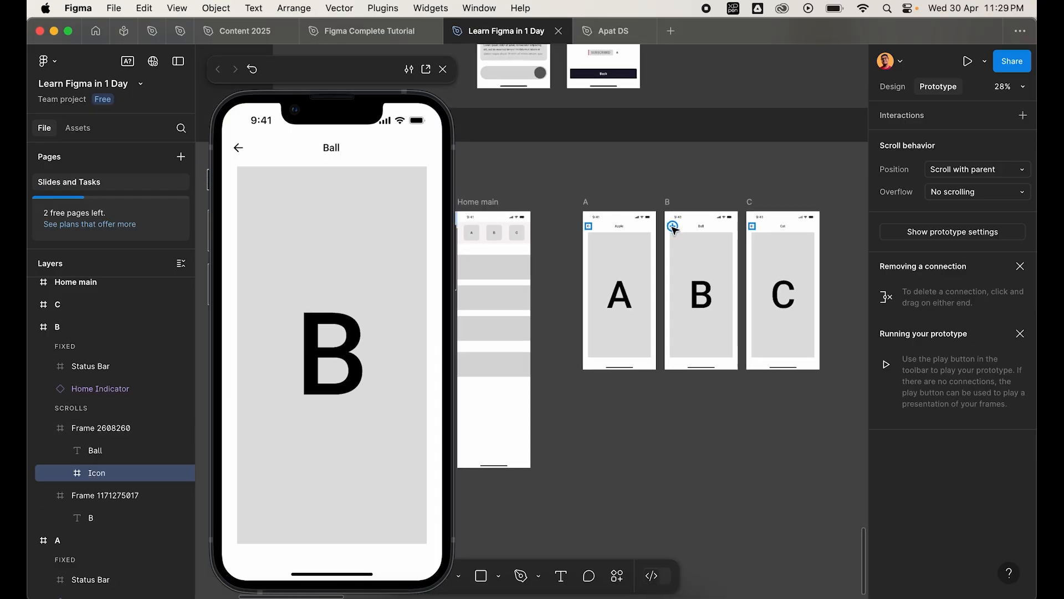
left_click_drag(671, 227, 499, 288)
- Connect the back arrow on the C screen to the second Home main frame
scroll(747, 233, "up", 4)
left_click(765, 217)
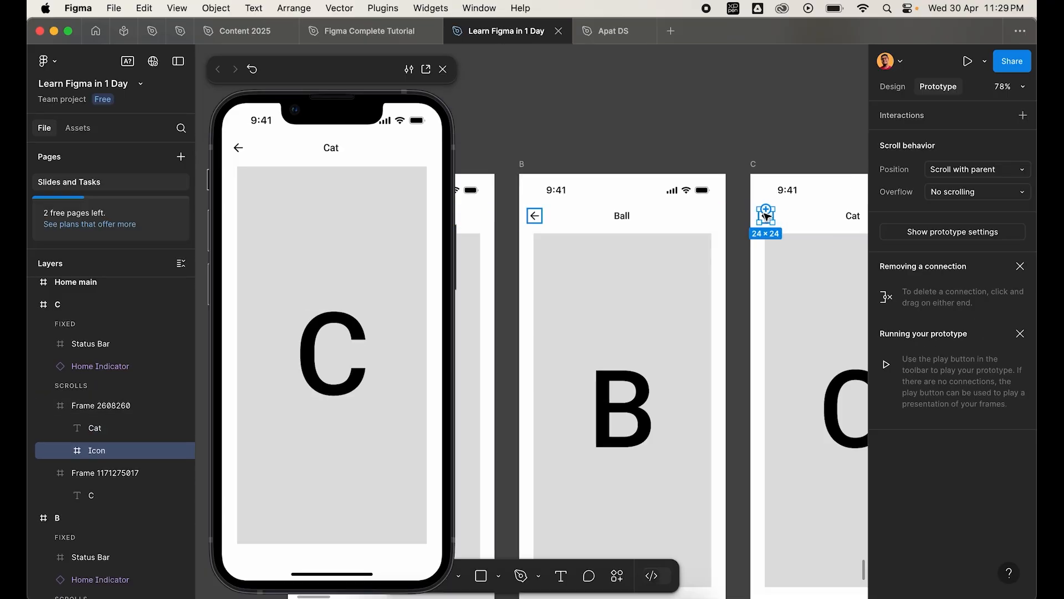
scroll(766, 216, "down", 4)
left_click_drag(764, 215, 488, 311)
left_click(552, 277)
- Preview the second Home main frame and test its A, B and C tiles, the back arrows and the scrolling
scroll(586, 213, "left", 4)
scroll(587, 213, "up", 2)
left_click(607, 199)
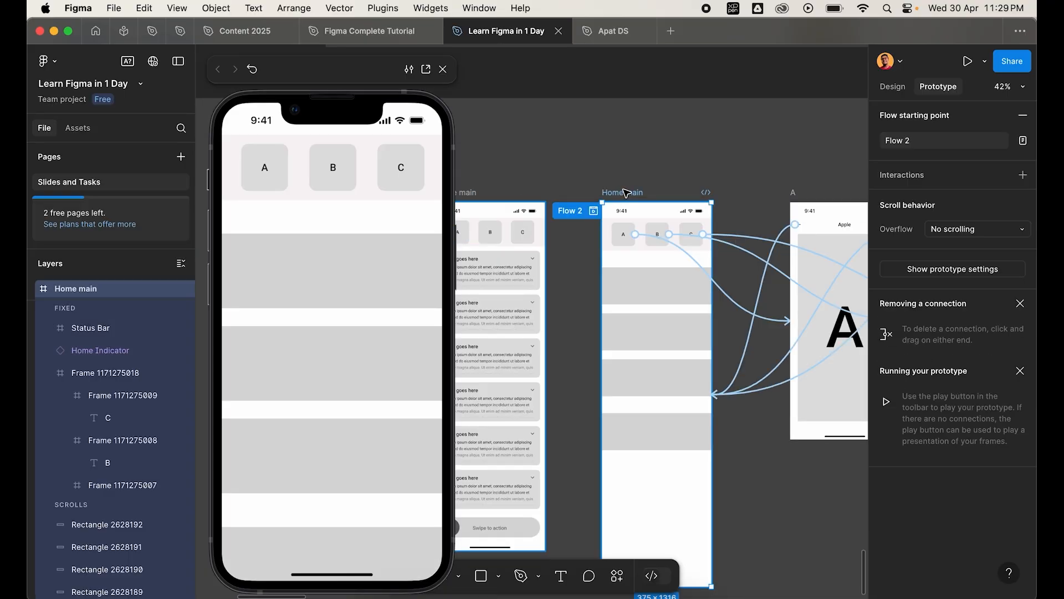
left_click(311, 368)
left_click(331, 317)
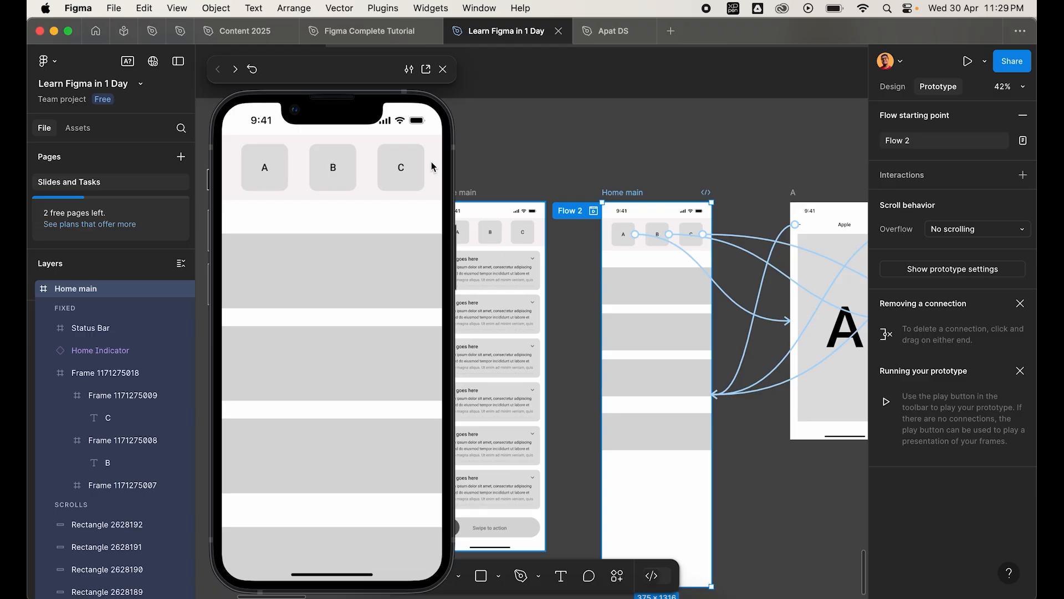
left_click(265, 176)
left_click(239, 146)
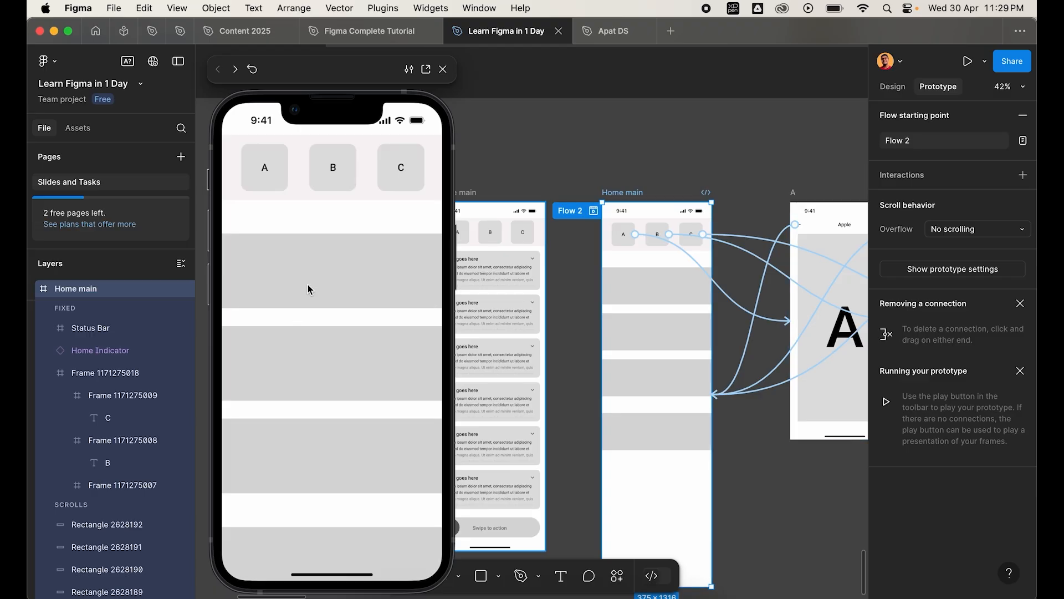
left_click(340, 186)
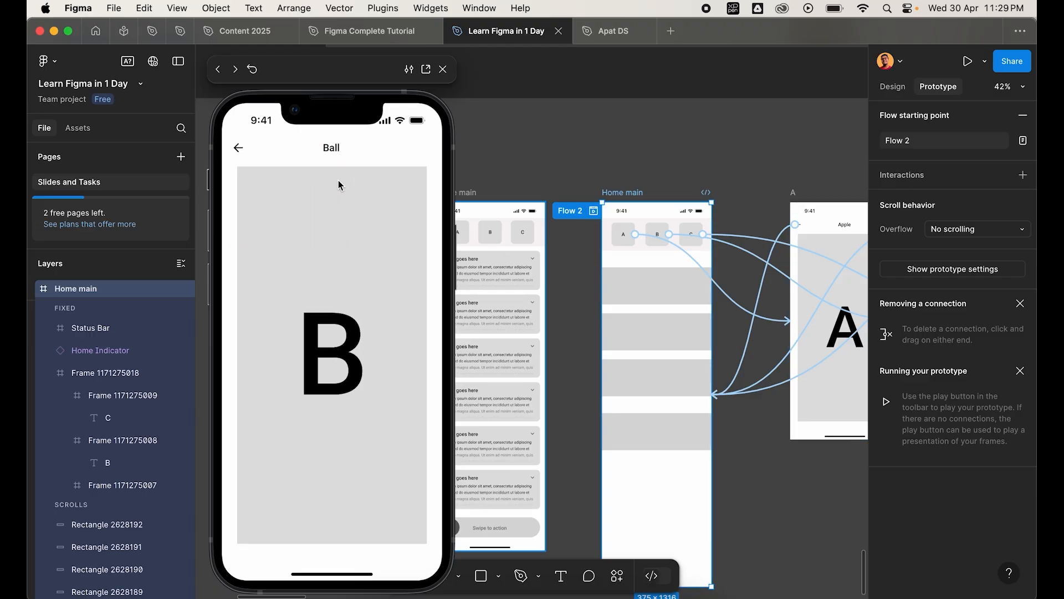
left_click(237, 150)
left_click(403, 175)
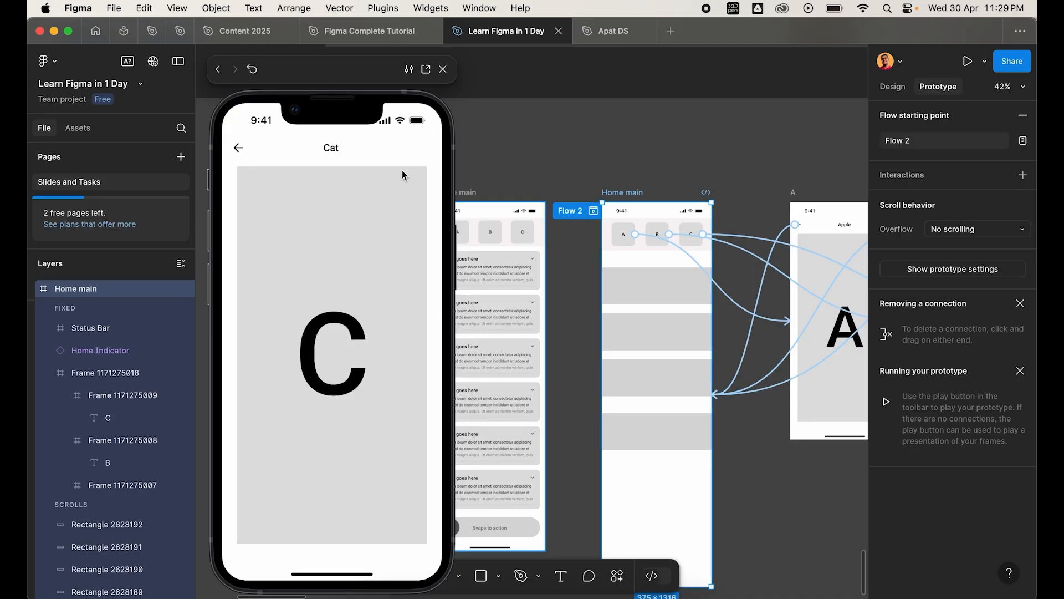
left_click(240, 150)
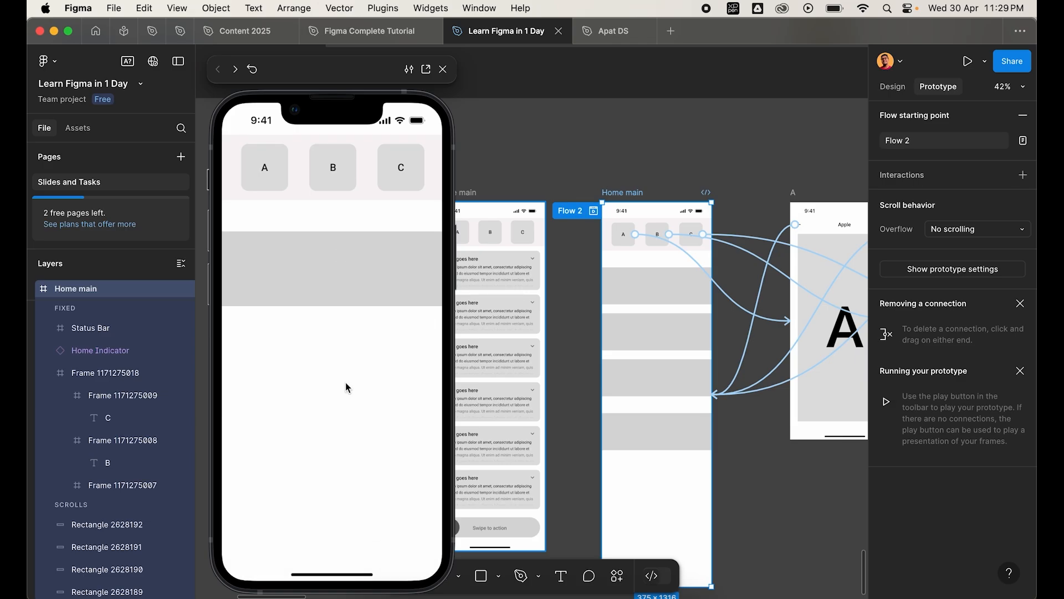
scroll(646, 356, "up", 5)
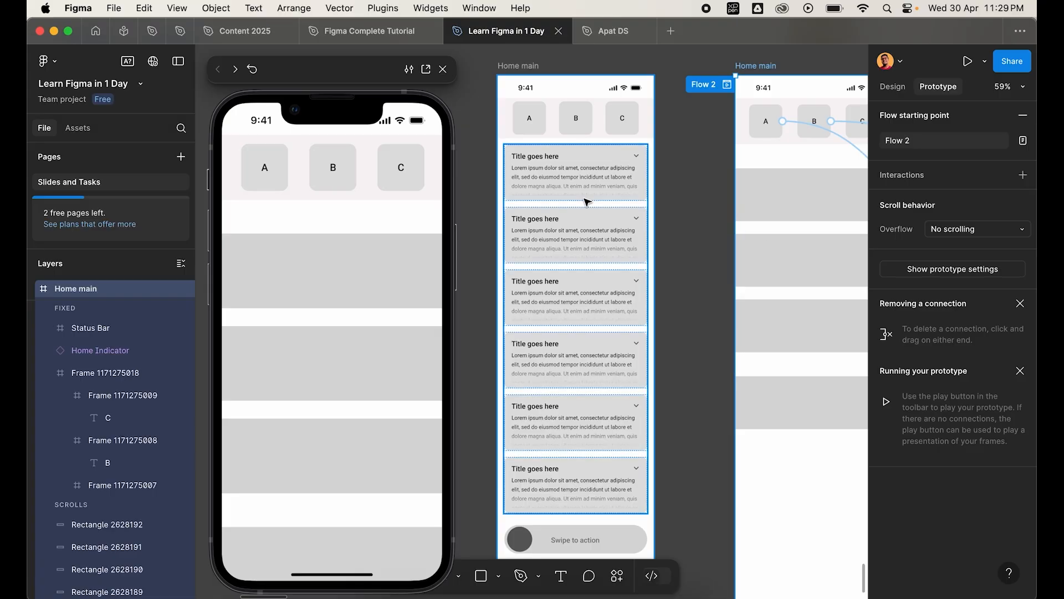
- Place a copy of the first "Title goes here" card on the empty canvas beside the first Home main frame
left_click(575, 180)
scroll(532, 220, "left", 3)
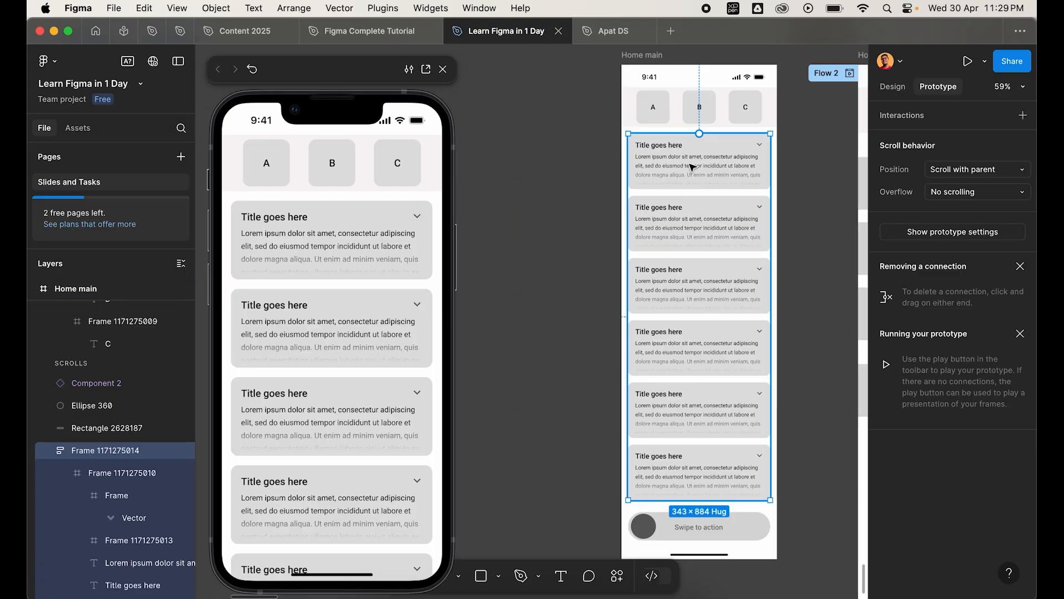
left_click(695, 158)
scroll(695, 158, "up", 5)
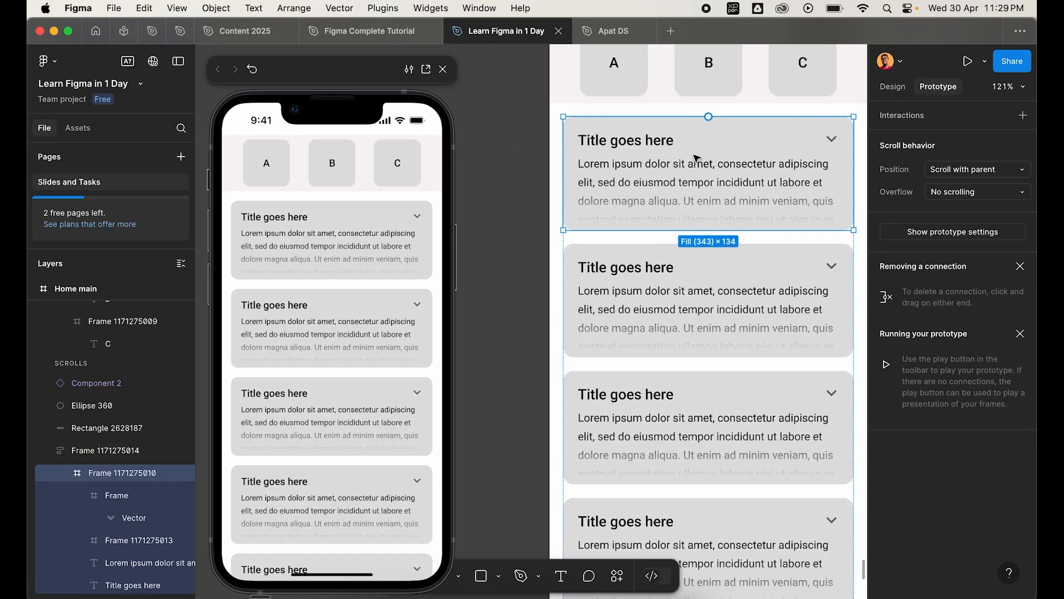
scroll(699, 160, "down", 5)
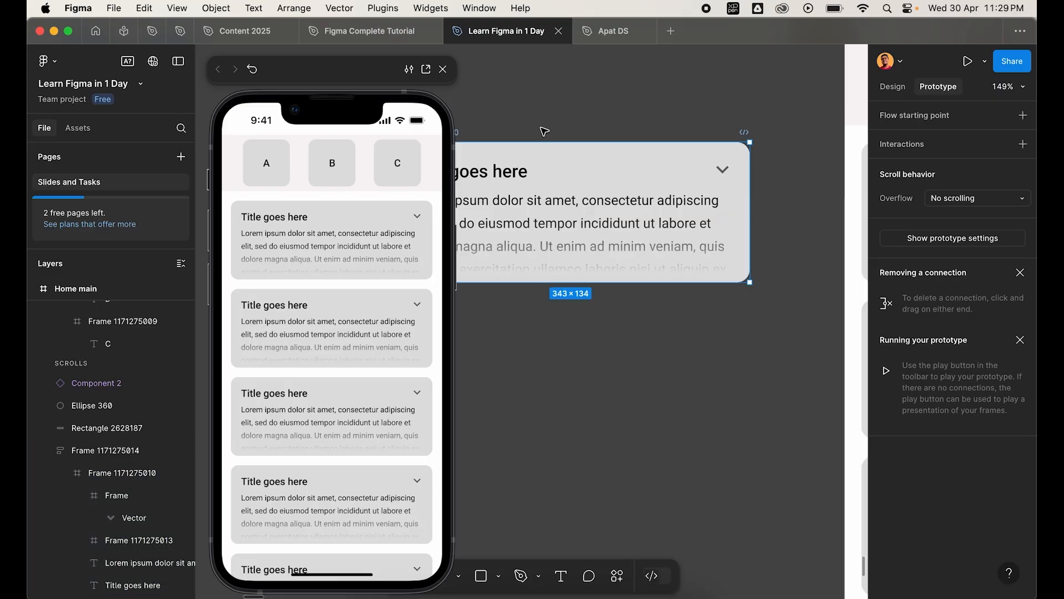
scroll(544, 131, "left", 4)
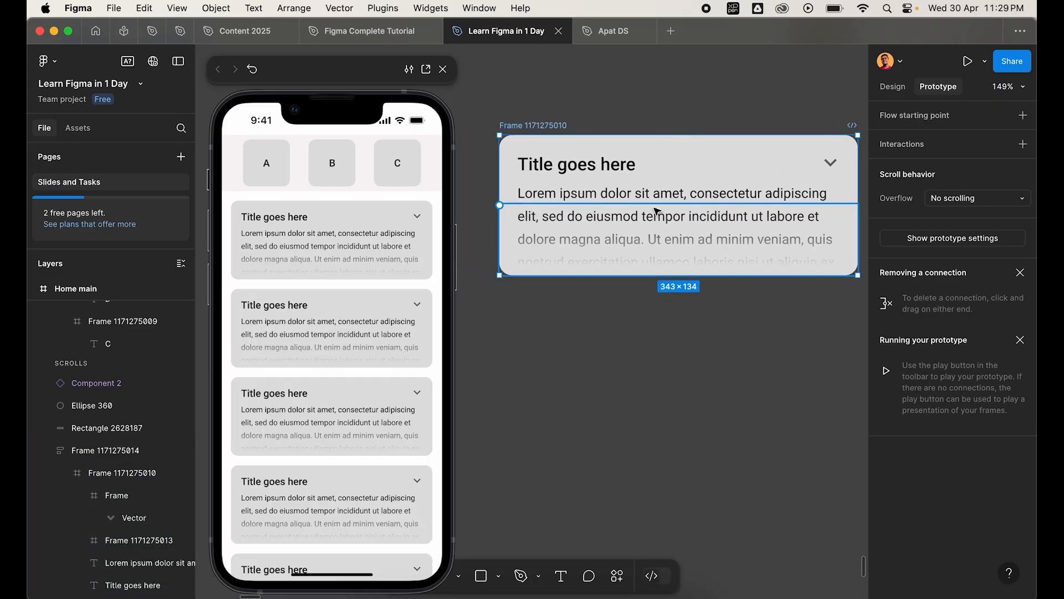
- Review the constraints of the copied card's title, chevron, body text and bottom gradient frame
left_click(561, 162)
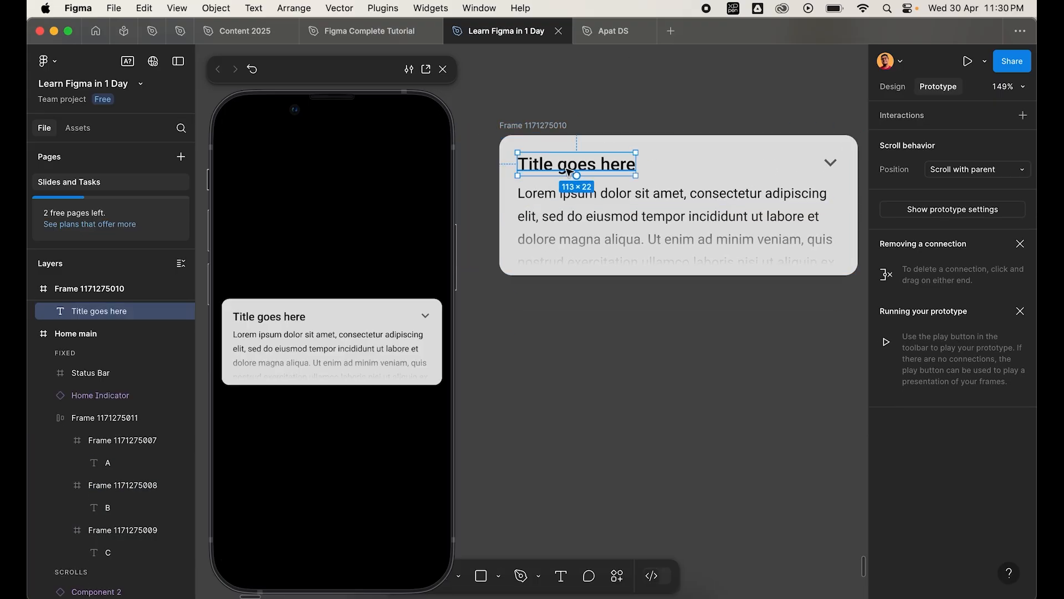
left_click(908, 87)
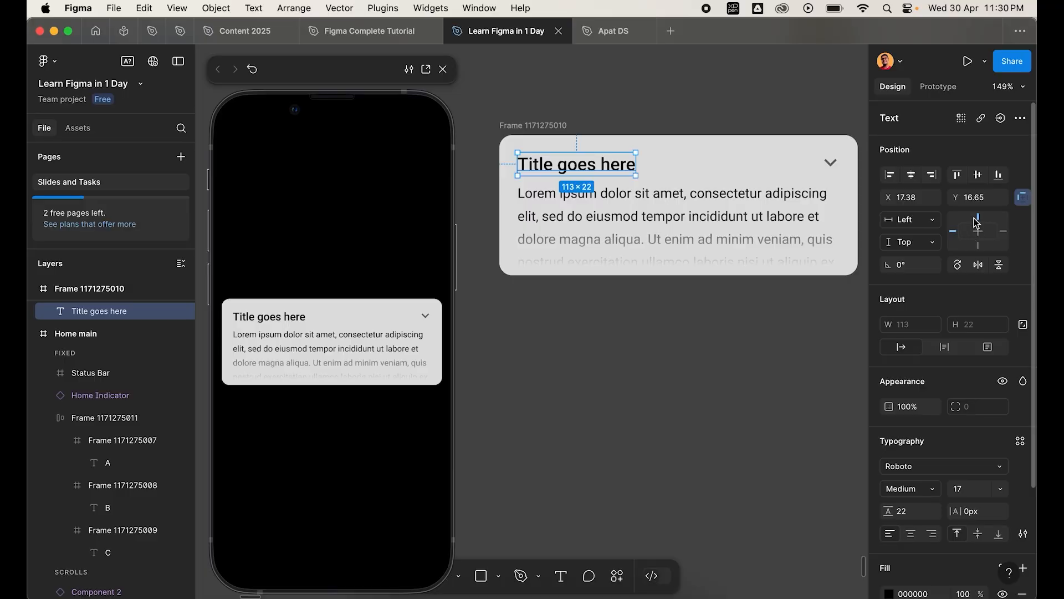
key("Tab")
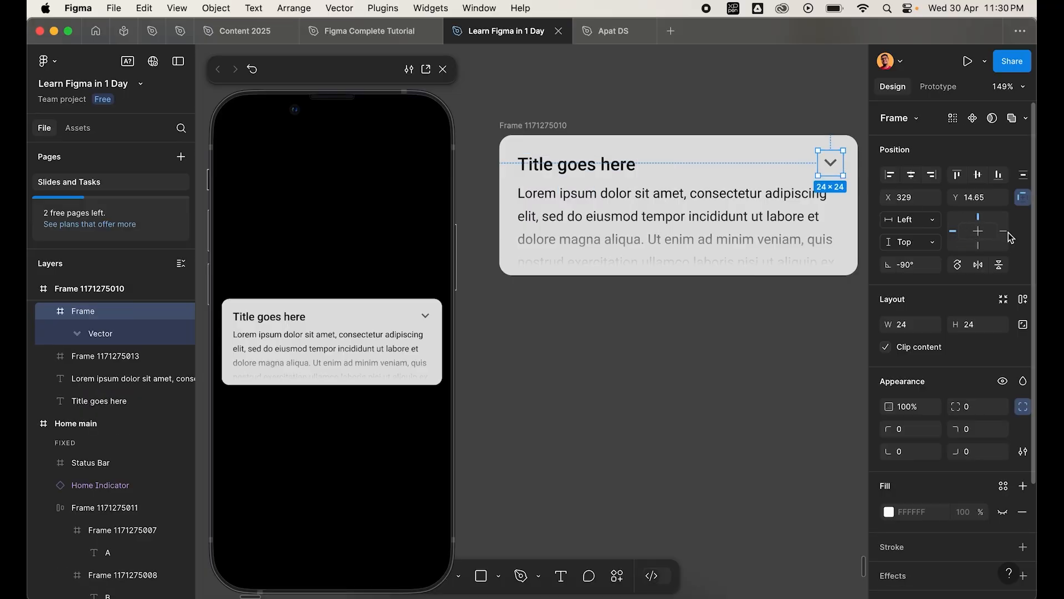
left_click(567, 248)
left_click_drag(584, 230, 577, 360)
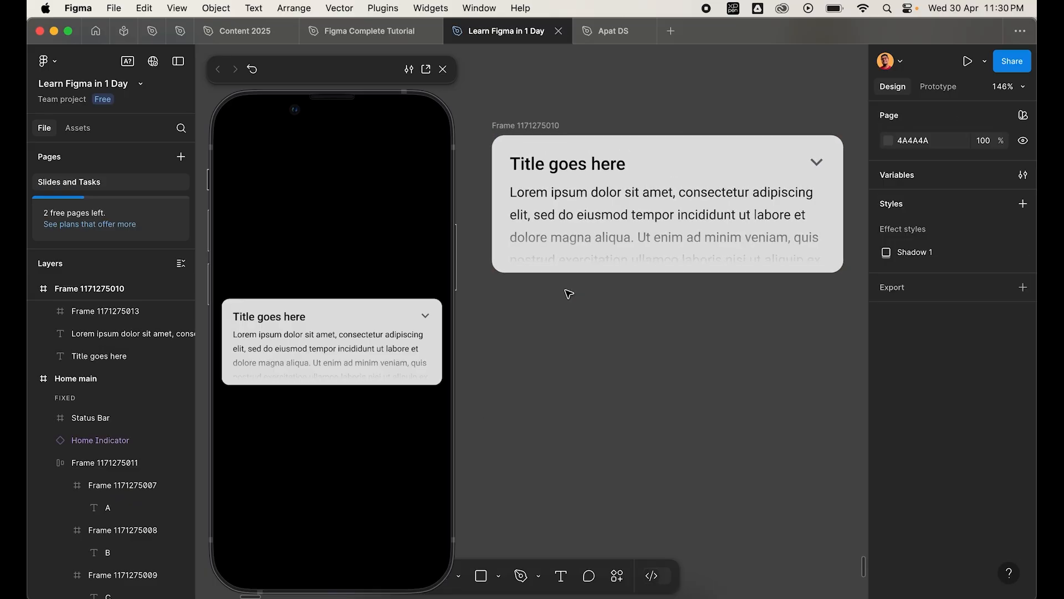
scroll(566, 266, "up", 1)
left_click(573, 222)
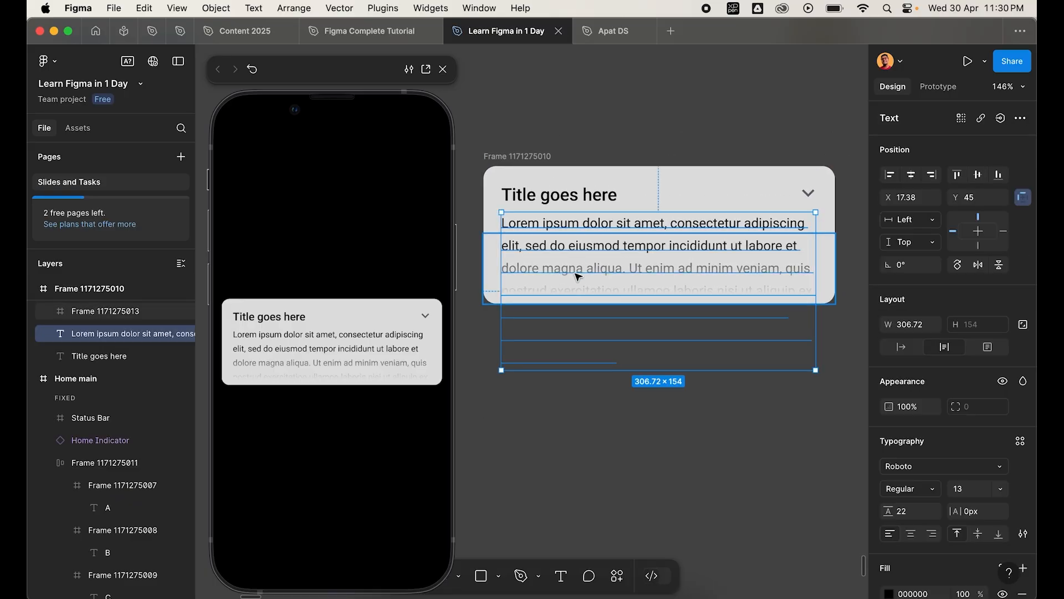
left_click(570, 423)
left_click(544, 279)
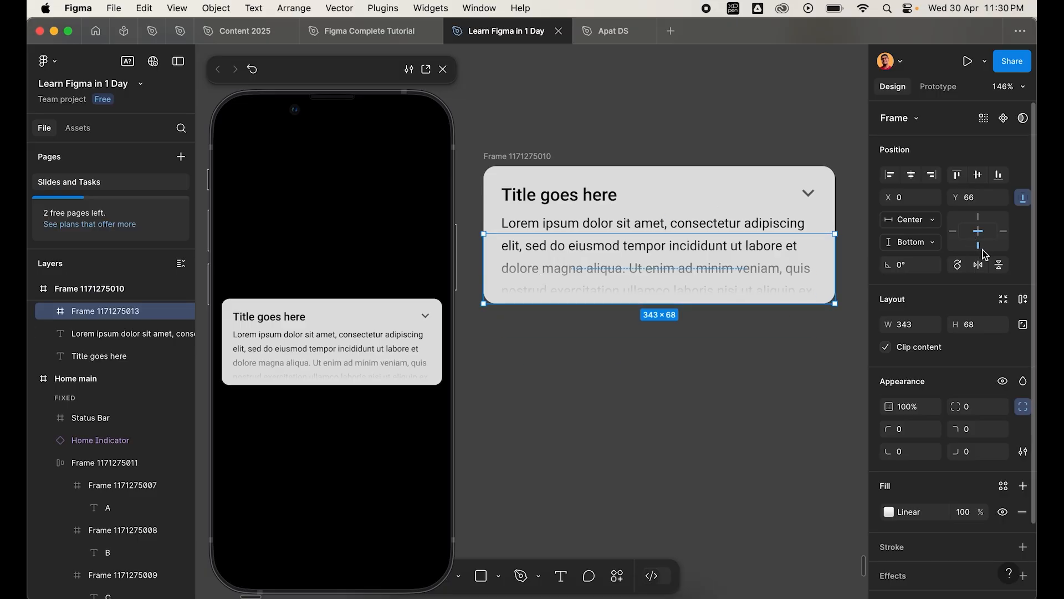
- Stretch the copied card downward past its body text and check the constraints of the gradient, title, chevron and text
left_click(644, 166)
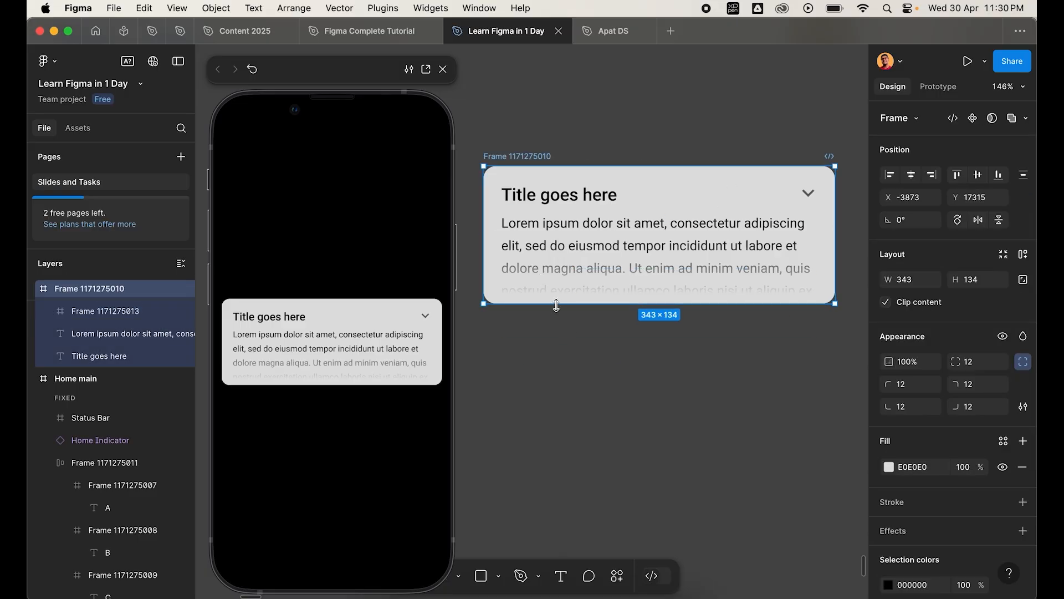
left_click_drag(557, 305, 576, 462)
left_click(585, 443)
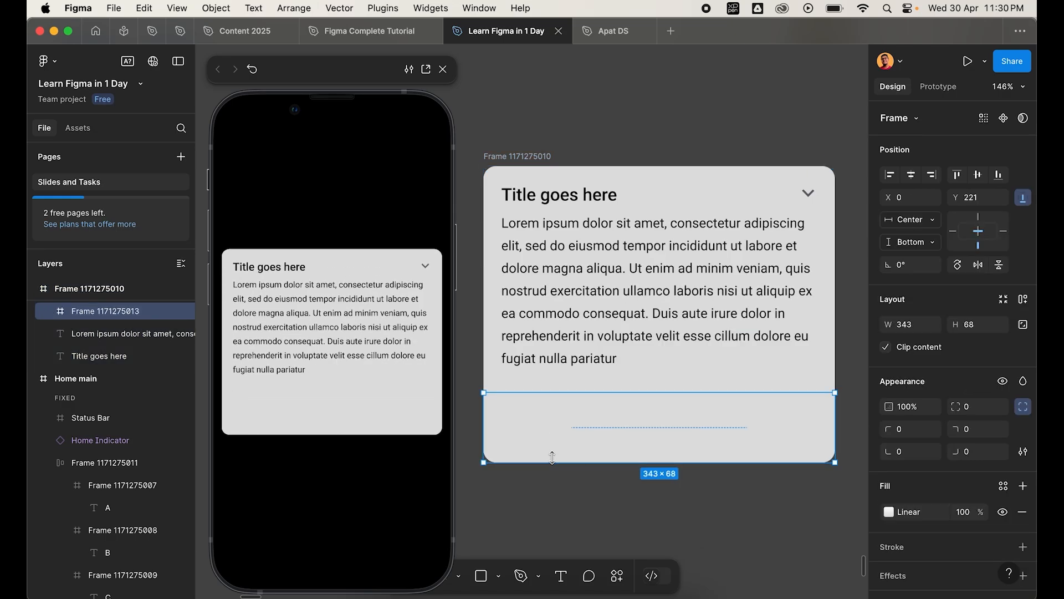
left_click(561, 196)
left_click(809, 195, "shift")
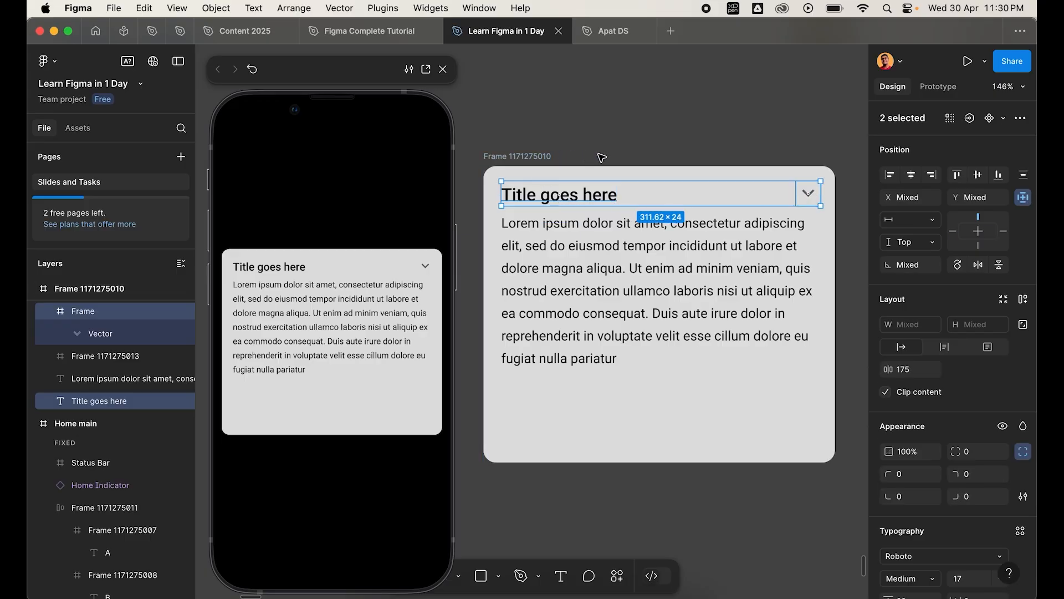
left_click(590, 266)
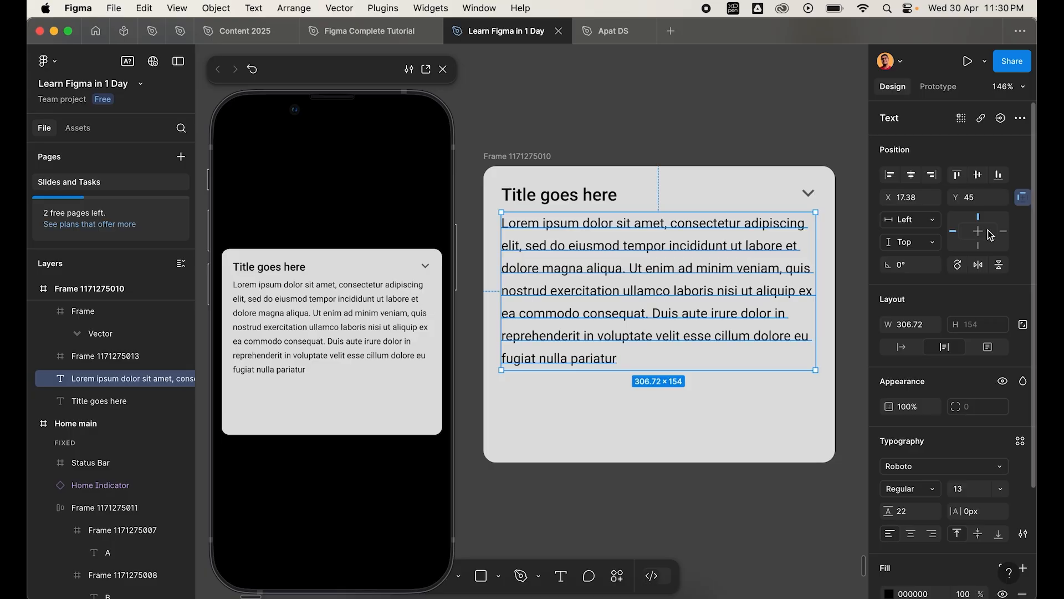
- Resize the copied card to about 228 px tall and rotate its chevron to point upward
left_click(531, 157)
left_click_drag(582, 462, 588, 400)
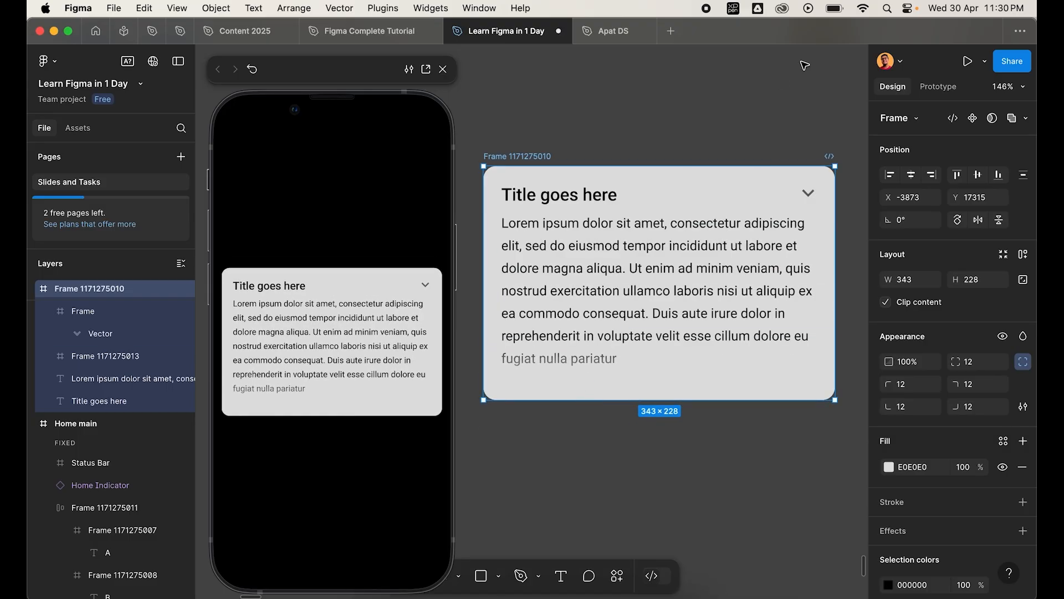
left_click(808, 192)
left_click_drag(825, 181, 788, 213)
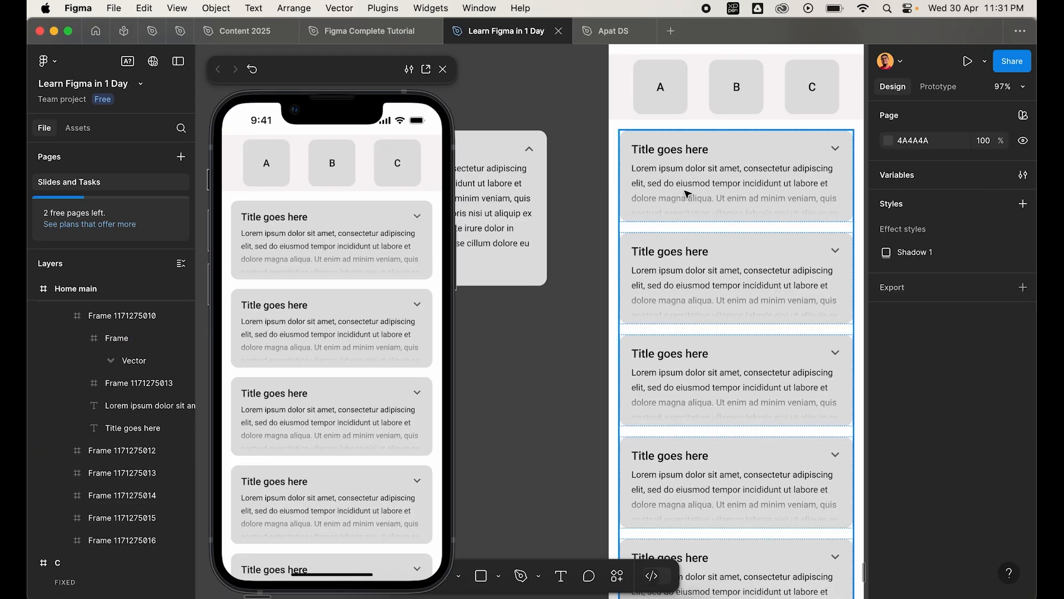
- Replace the grey placeholder rectangles in the second Home main frame with a copy of the first frame's six-card list
left_click(688, 254)
scroll(690, 267, "down", 2)
scroll(702, 421, "down", 5)
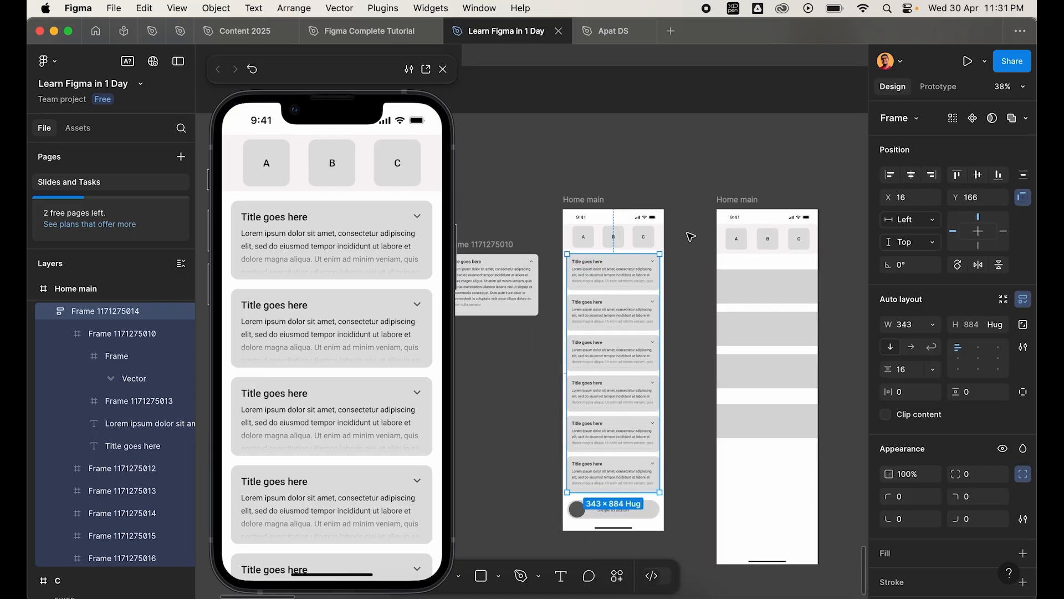
scroll(708, 310, "left", 2)
scroll(616, 344, "down", 1)
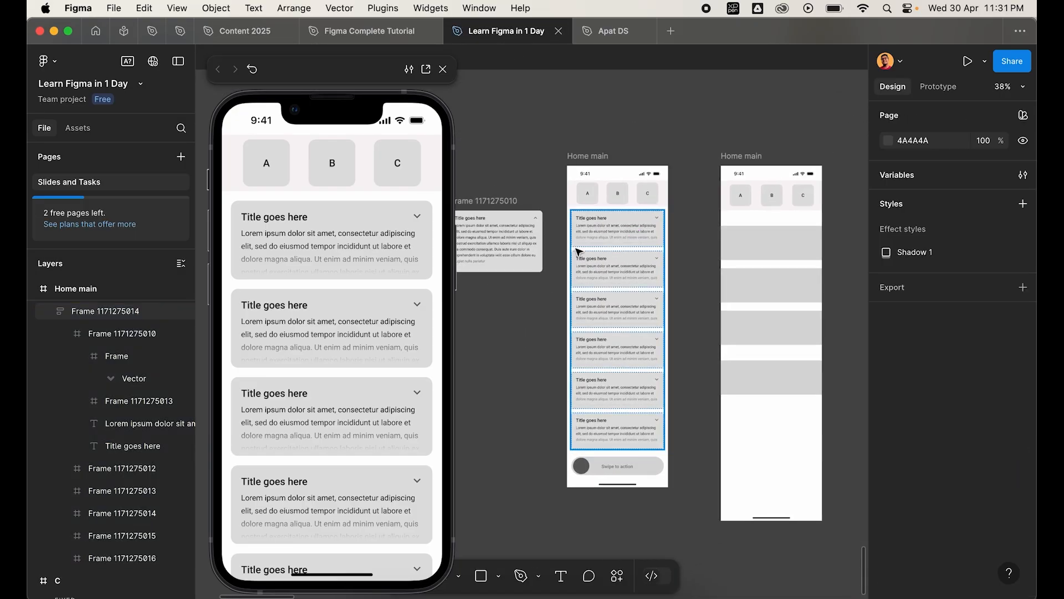
left_click(575, 247)
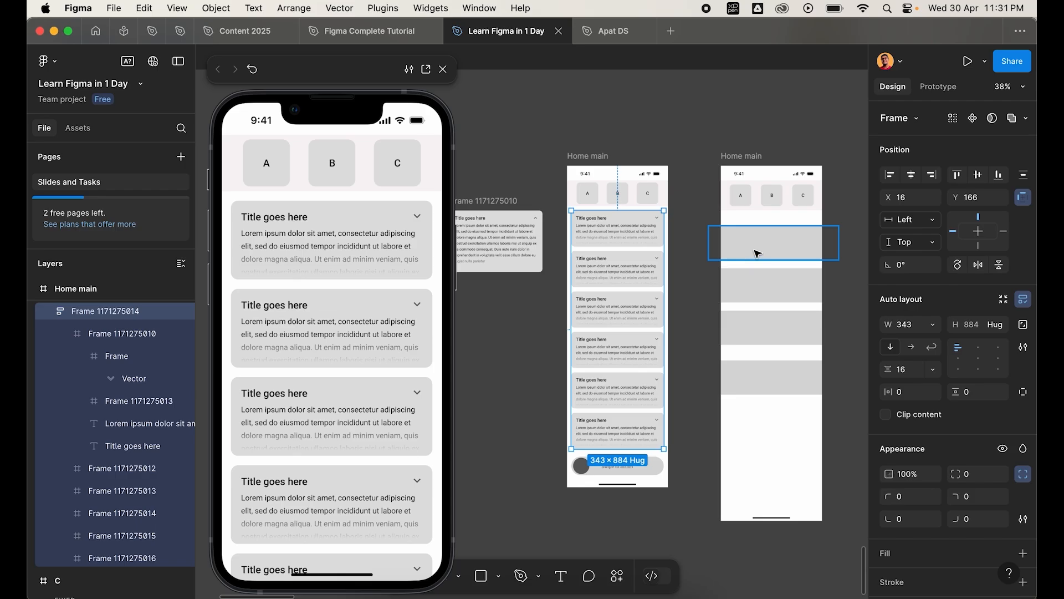
left_click(757, 254)
left_click(811, 519)
scroll(798, 337, "up", 5)
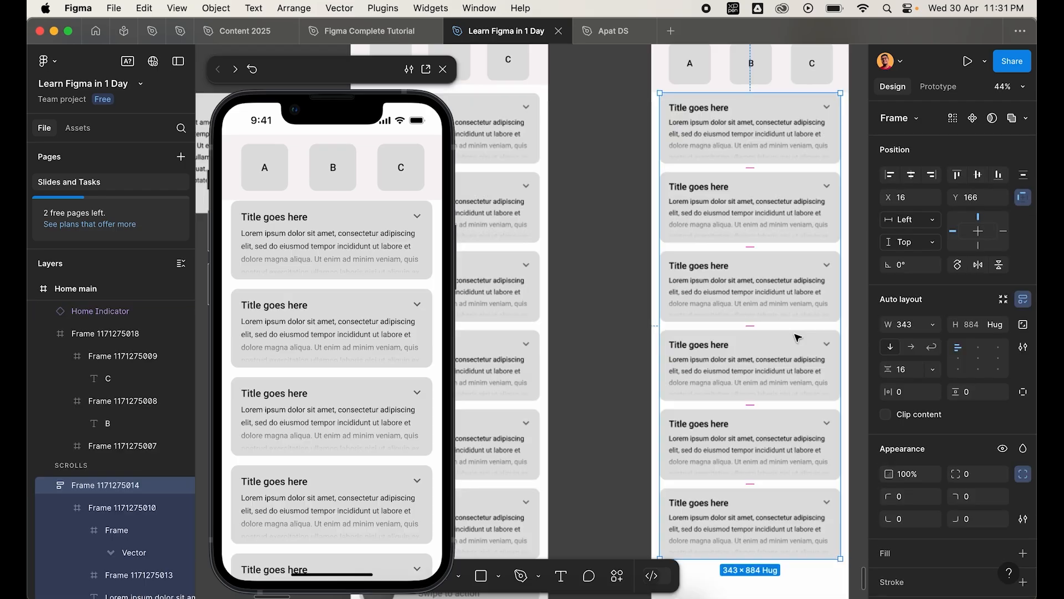
scroll(798, 338, "up", 2)
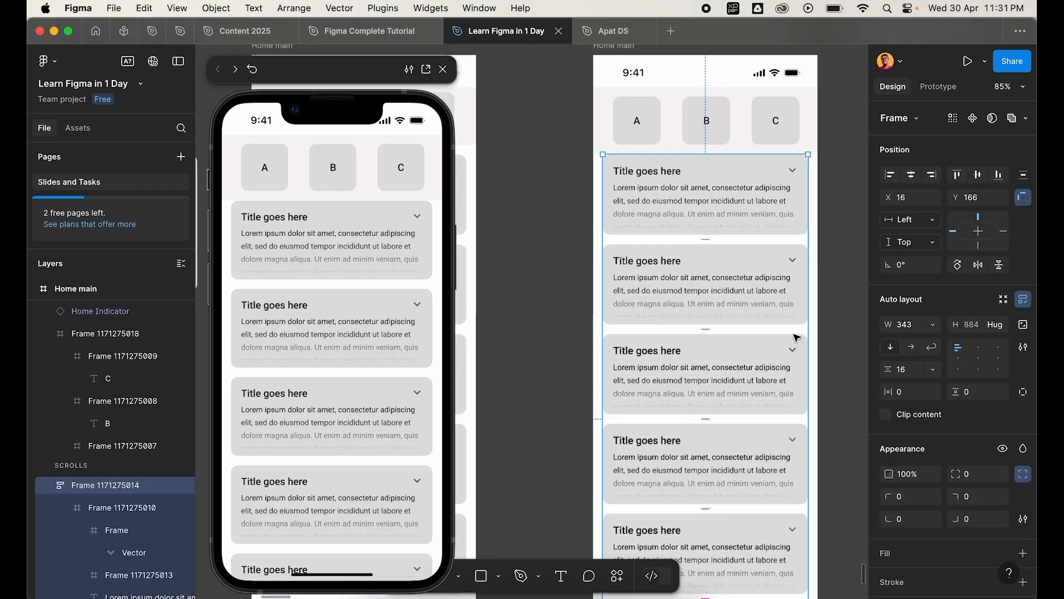
- Try stretching the first card in the Home main frame to 226 px tall, and undo the resize
scroll(740, 216, "up", 3)
left_click(710, 219)
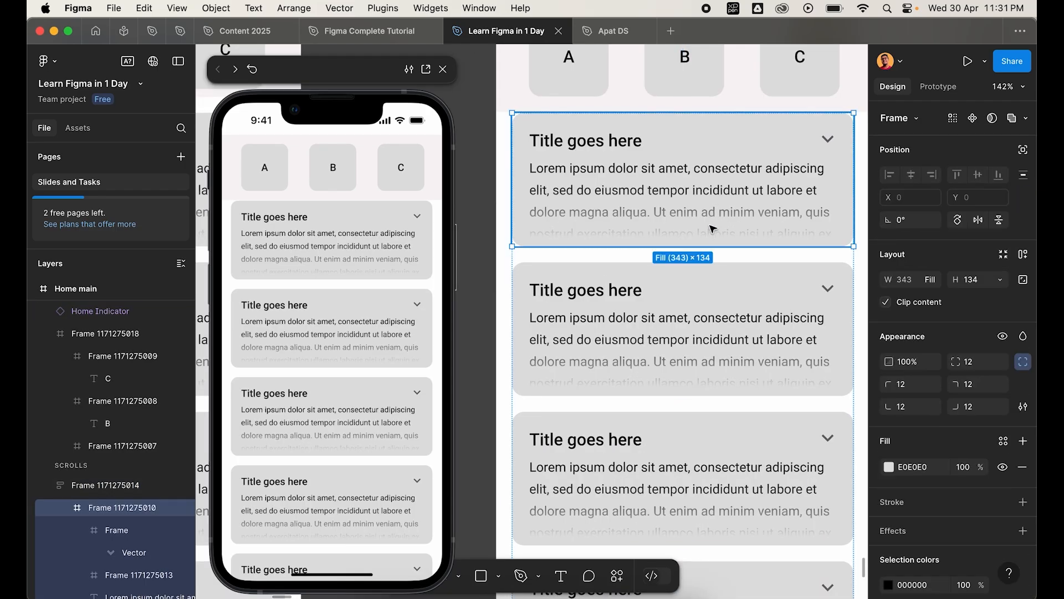
left_click_drag(713, 251, 712, 319)
scroll(713, 339, "down", 5)
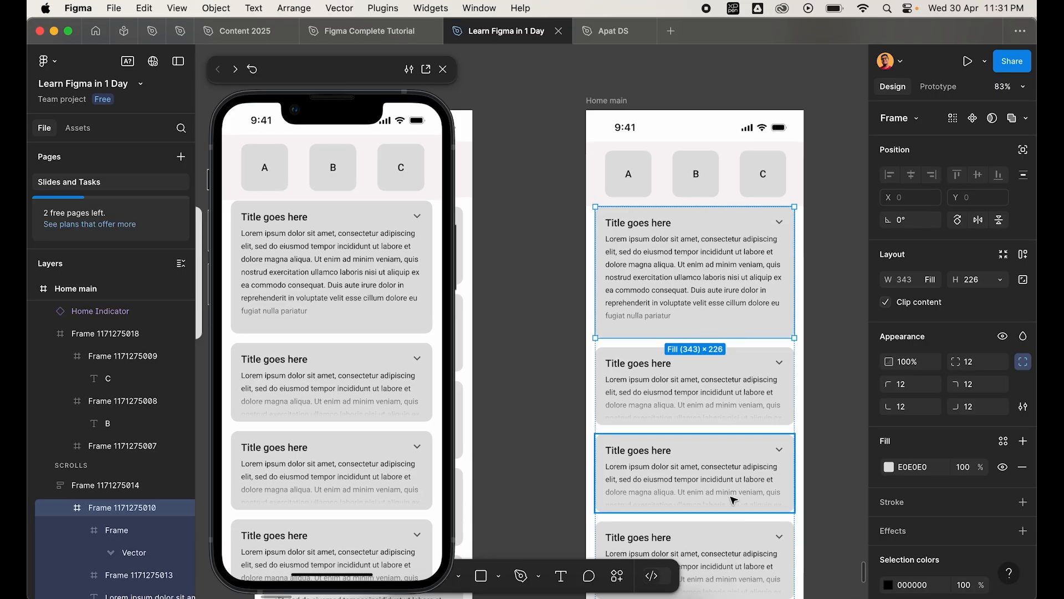
scroll(734, 554, "down", 3)
scroll(711, 316, "up", 2)
scroll(710, 316, "down", 3)
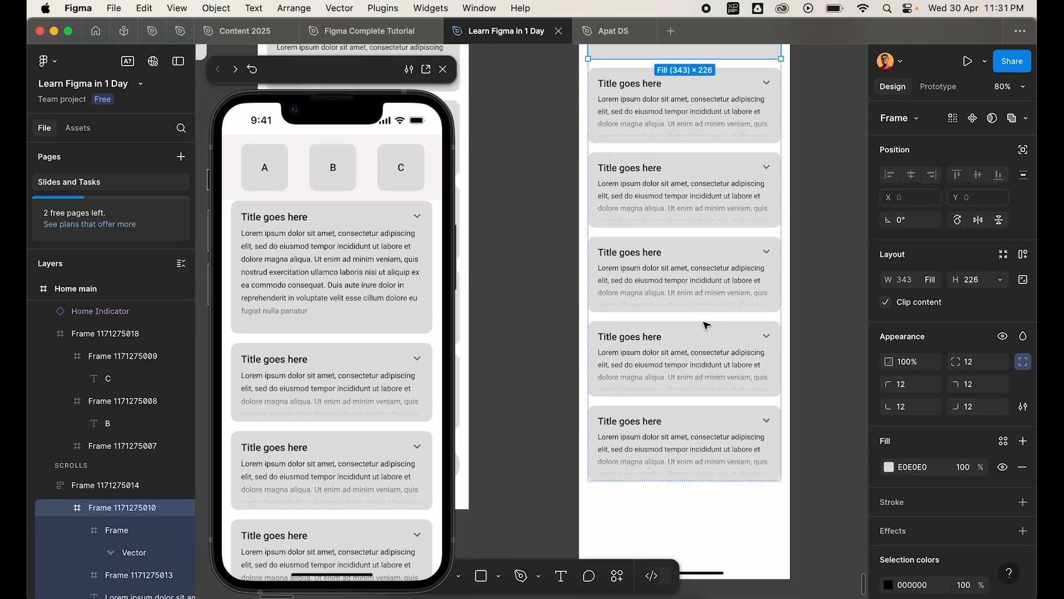
scroll(705, 321, "up", 5)
scroll(706, 322, "down", 1)
key("super+z")
scroll(704, 323, "up", 5)
scroll(692, 184, "down", 4)
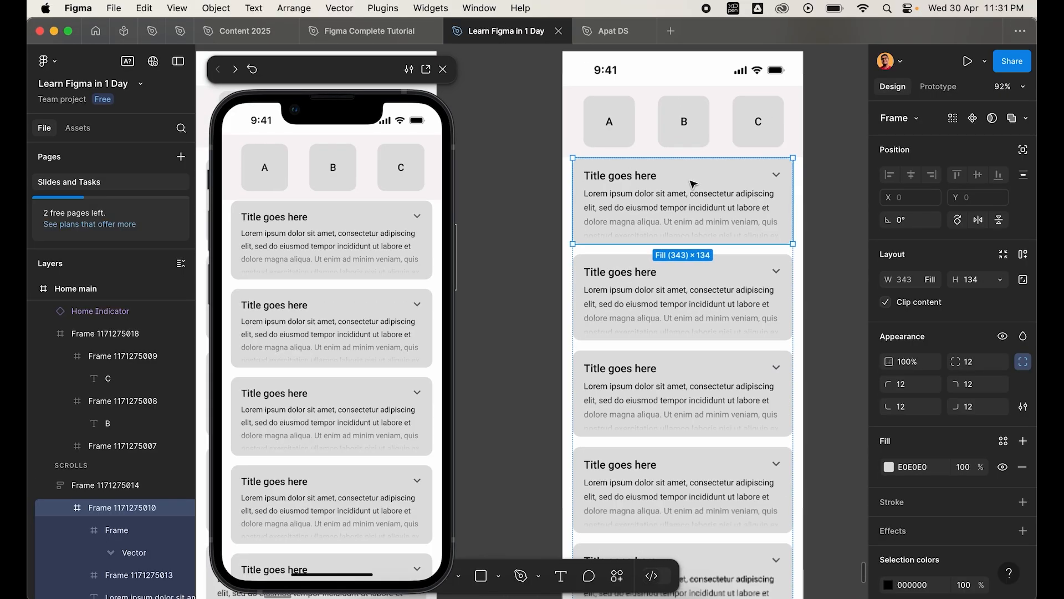
- Try stretching the first card well past its body text to 339 px tall, and undo that height change
left_click_drag(722, 245, 722, 331)
scroll(696, 321, "down", 3)
scroll(676, 282, "up", 3)
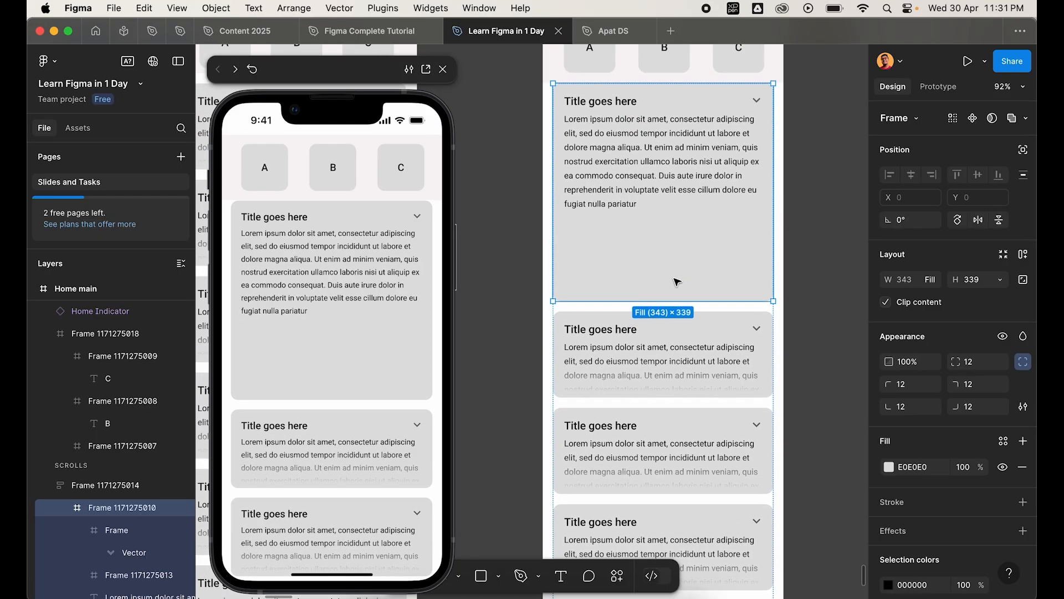
key("super+z")
scroll(676, 283, "up", 3)
scroll(689, 142, "down", 3)
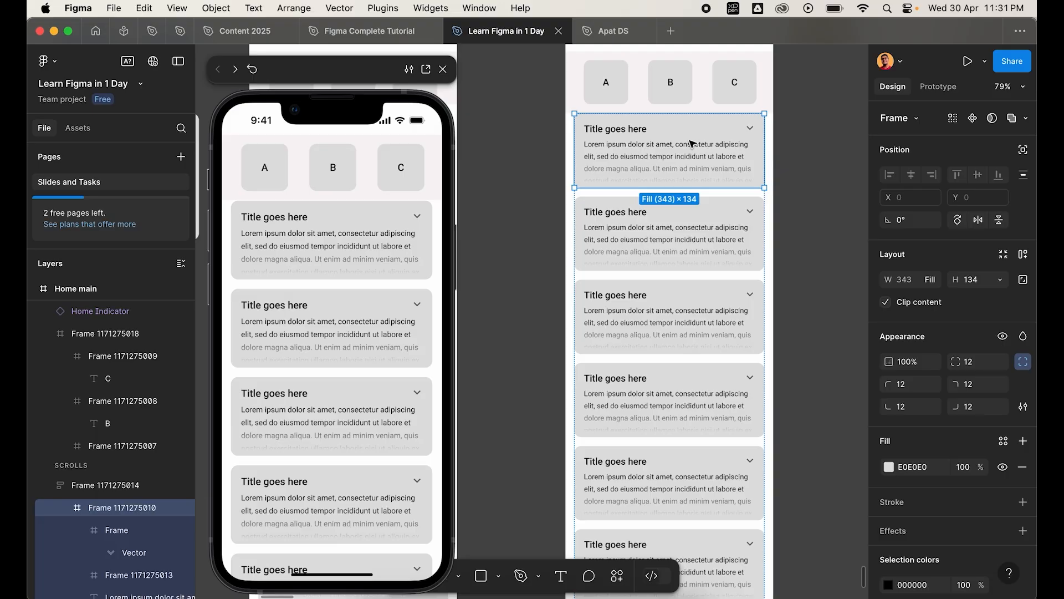
- Duplicate the Home main frame and place the copy below screen A
scroll(691, 144, "down", 6)
left_click_drag(579, 111, 713, 314)
scroll(711, 313, "up", 3)
scroll(710, 314, "up", 4)
- Add an on-tap prototype connection from the first card in the original Home main frame to the duplicated Home main frame
double_click(599, 133)
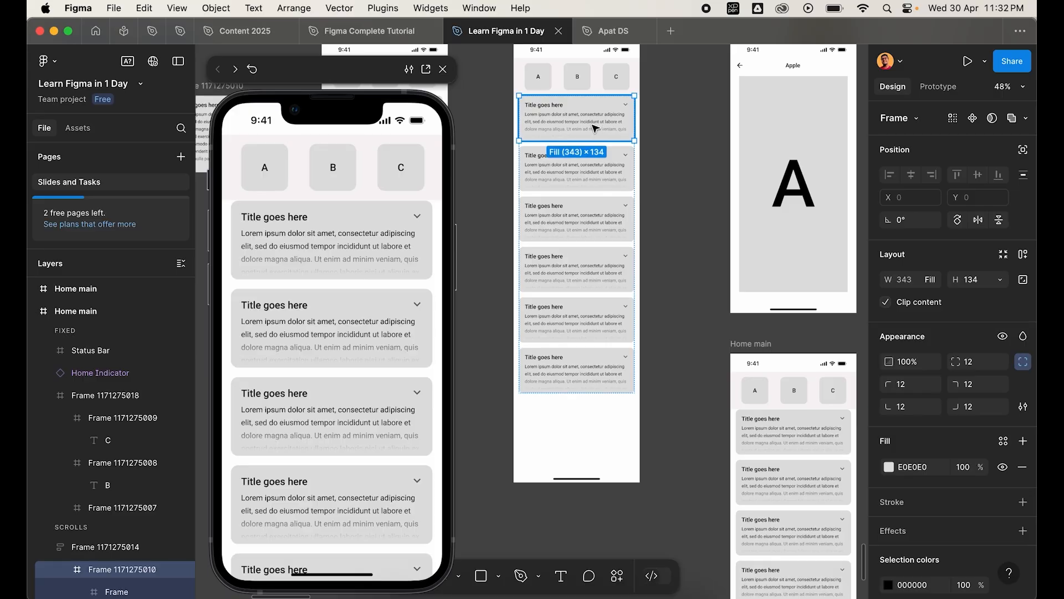
scroll(598, 132, "up", 5)
scroll(554, 139, "down", 5)
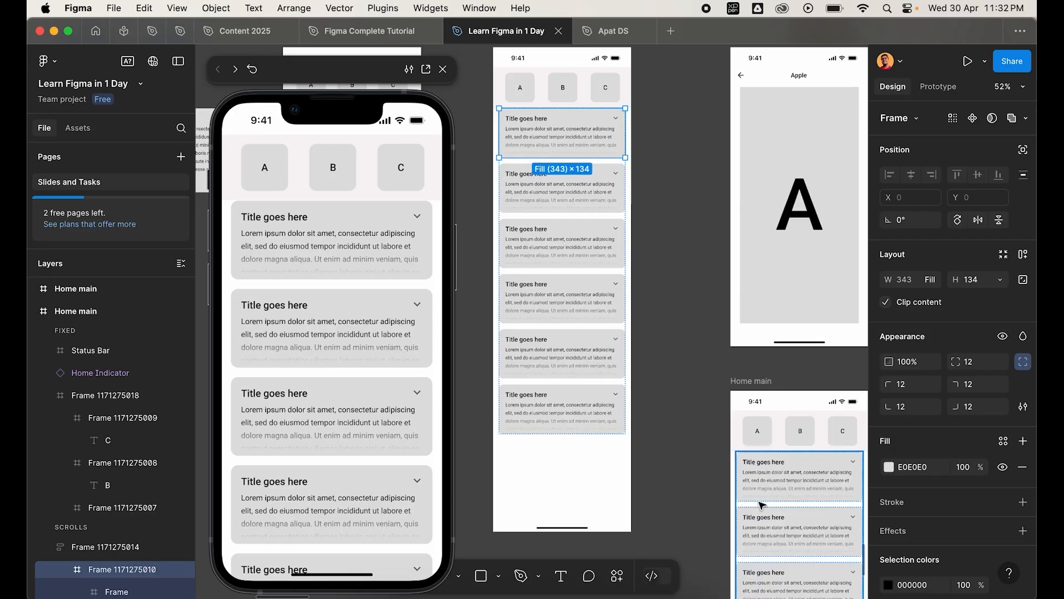
left_click(937, 86)
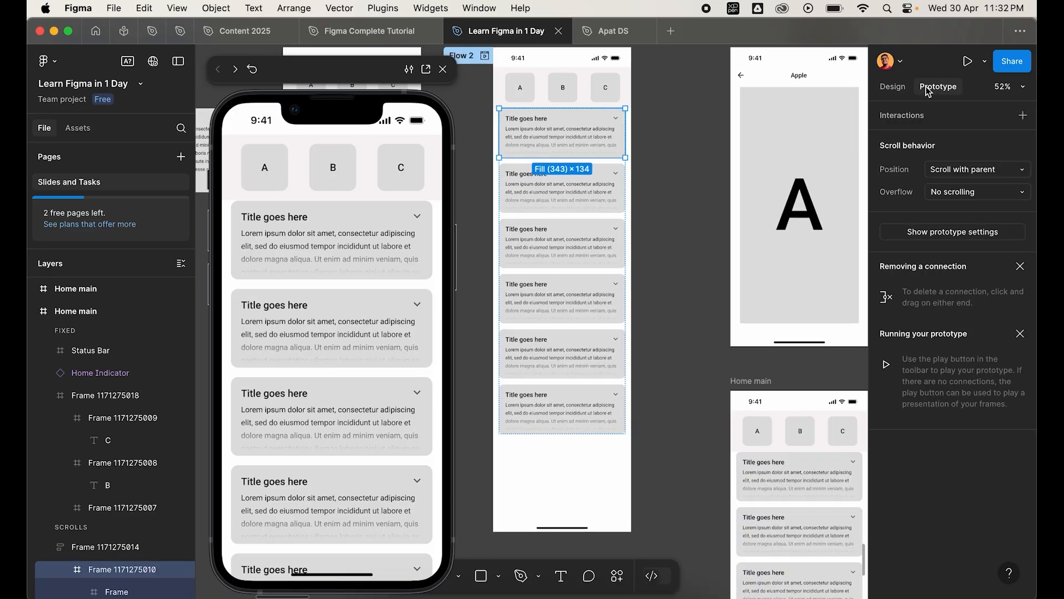
left_click_drag(626, 133, 745, 425)
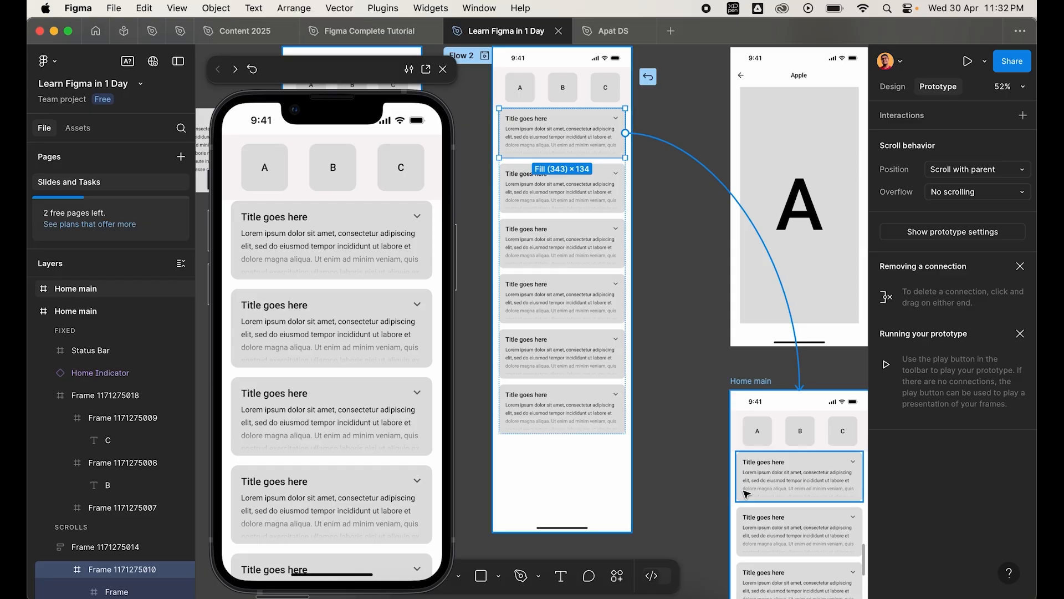
left_click_drag(746, 493, 746, 494)
scroll(673, 298, "down", 5)
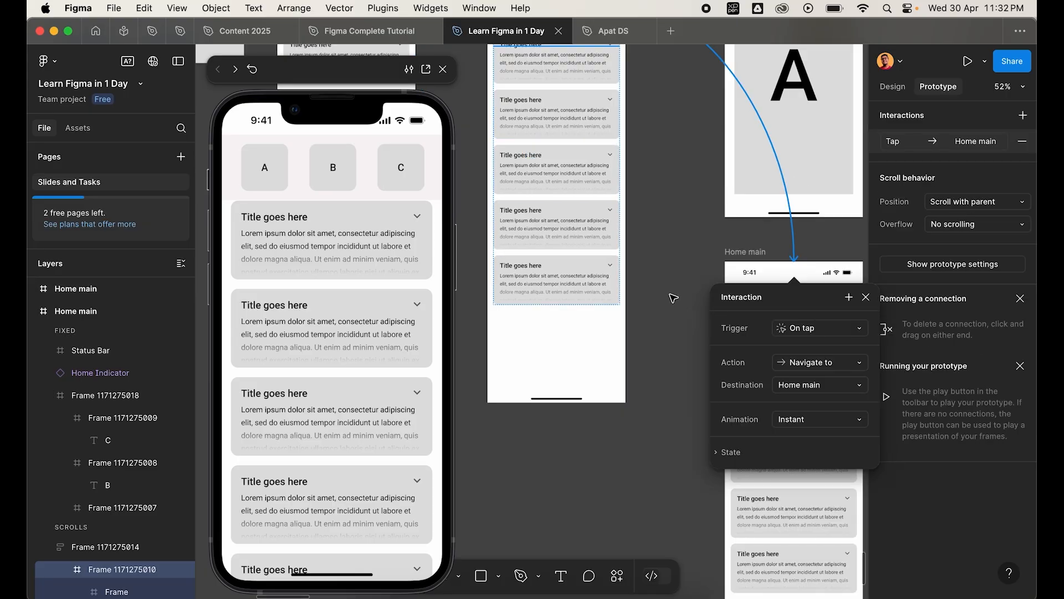
left_click(673, 298)
- Expand the first card in the duplicated Home main frame to 232 px tall so its full body text fits
scroll(673, 298, "right", 5)
scroll(645, 279, "up", 5)
double_click(643, 278)
scroll(643, 279, "down", 4)
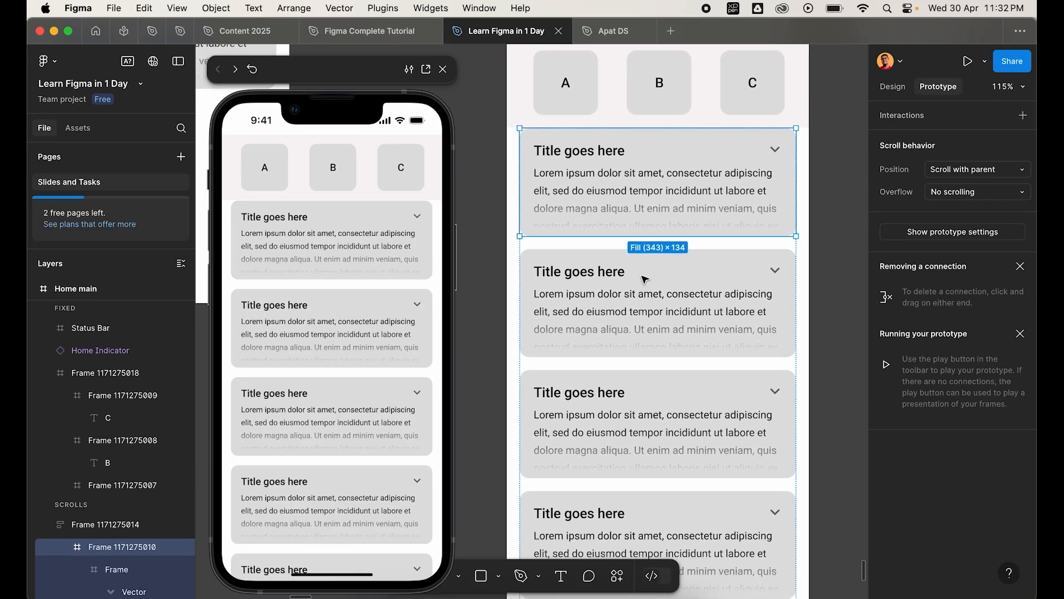
left_click_drag(600, 224, 590, 298)
left_click(770, 138)
scroll(770, 139, "up", 5)
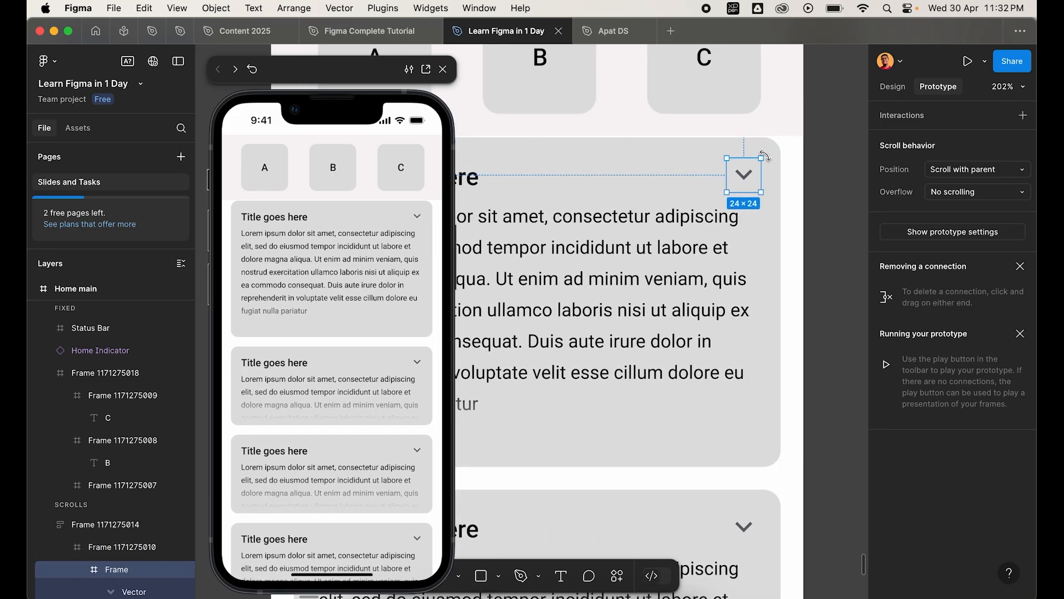
scroll(766, 151, "down", 8)
left_click(693, 199)
- Preview Flow 2 by visiting screens A and B, returning home each time, and expanding the first card
scroll(692, 200, "up", 4)
scroll(603, 169, "up", 1)
scroll(564, 87, "down", 2)
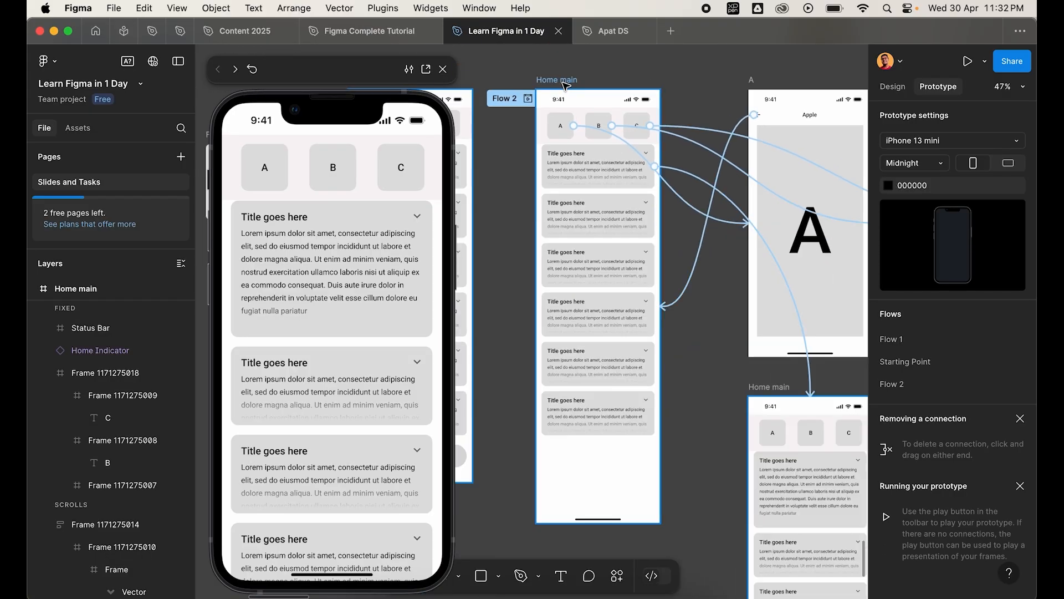
left_click(565, 83)
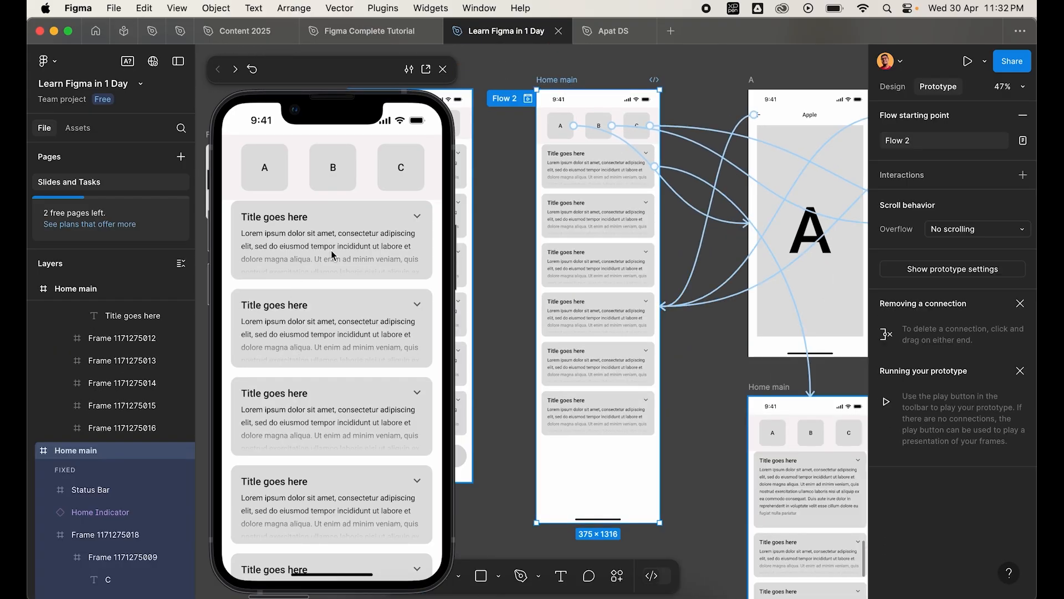
left_click(282, 179)
left_click(239, 147)
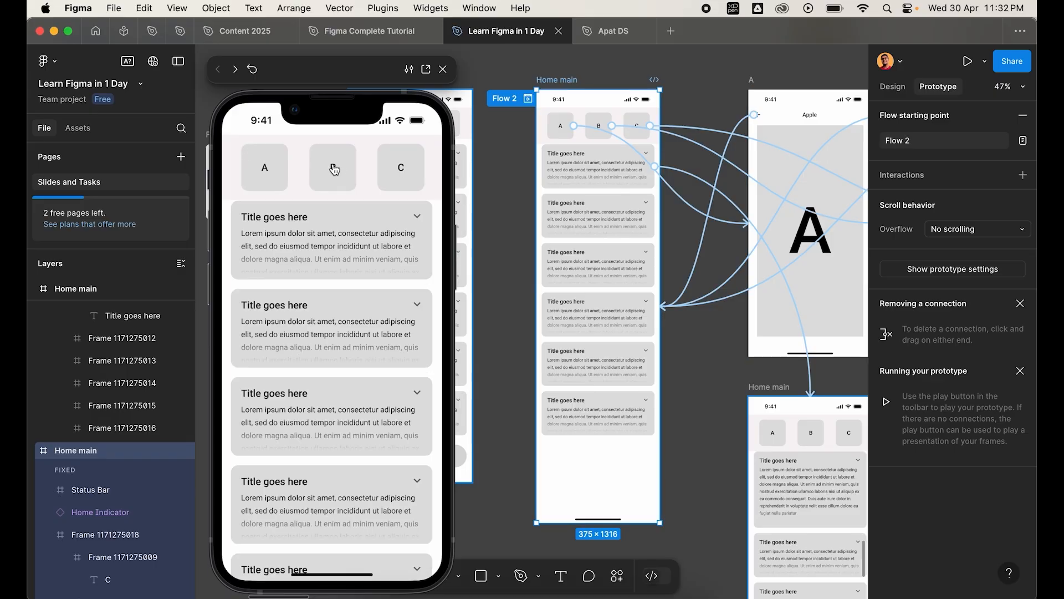
left_click(333, 169)
left_click(239, 150)
left_click(320, 240)
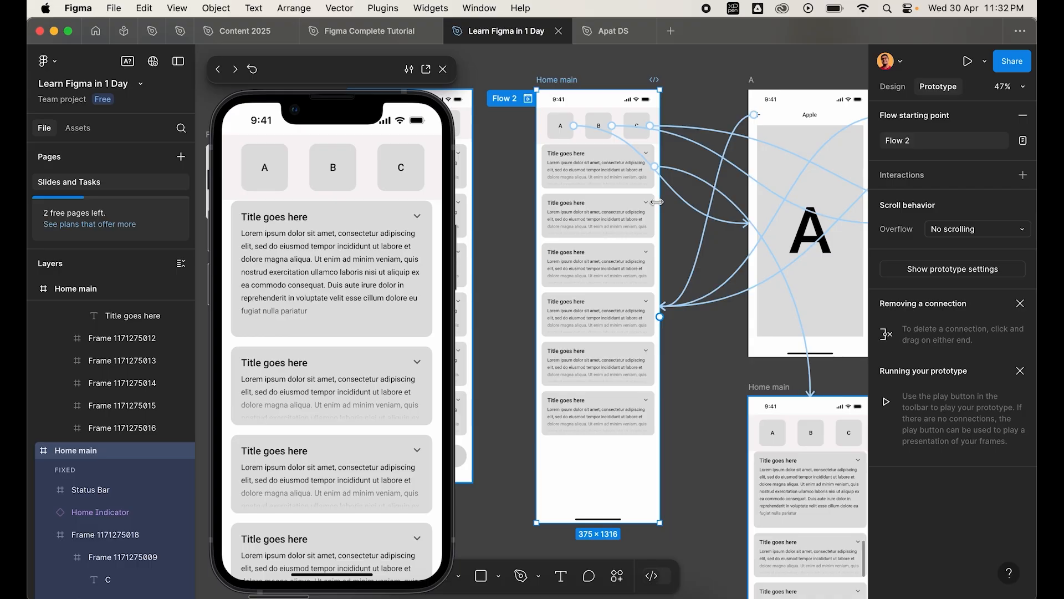
- Set the animation of the first card's tap interaction to Smart animate and review its curve and duration settings
left_click(686, 175)
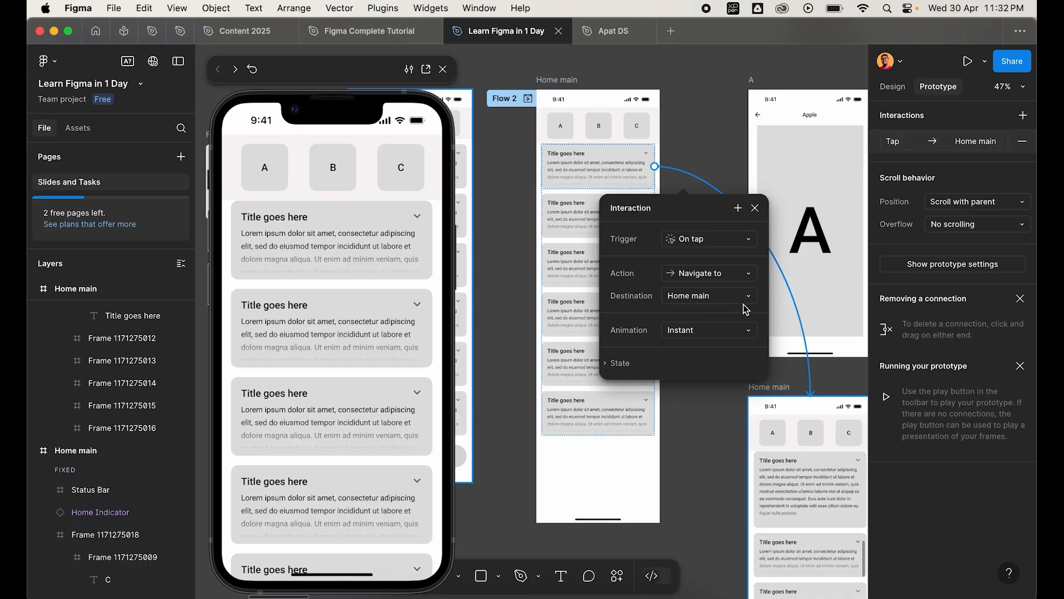
left_click(712, 337)
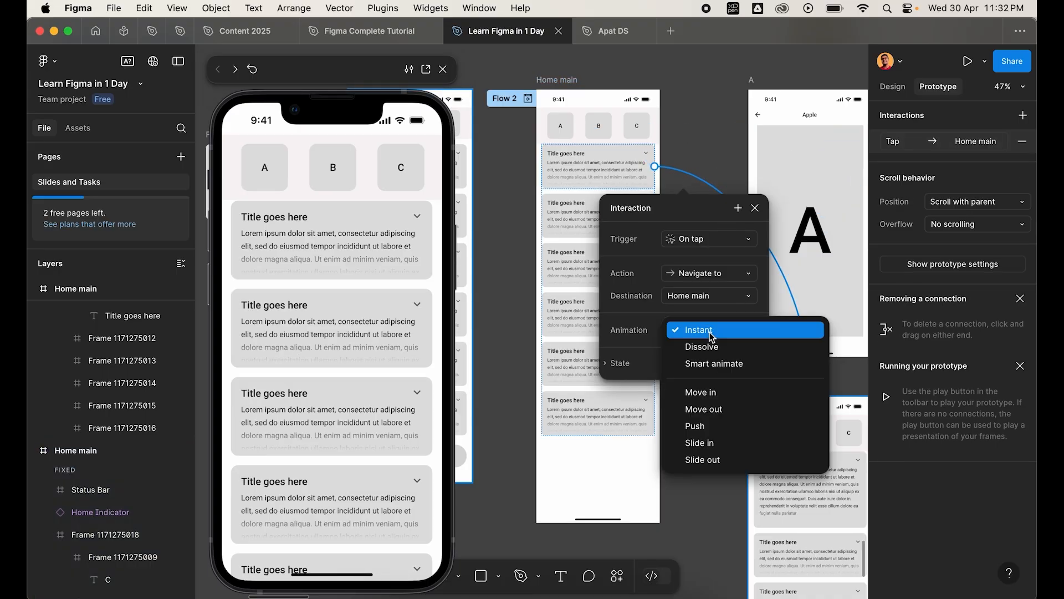
left_click(720, 365)
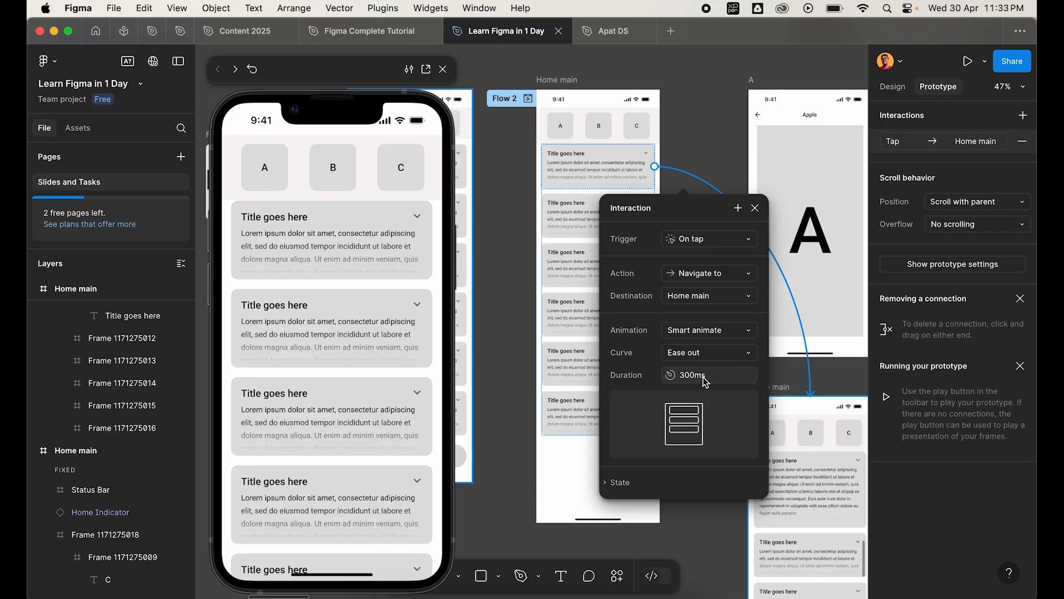
left_click(714, 355)
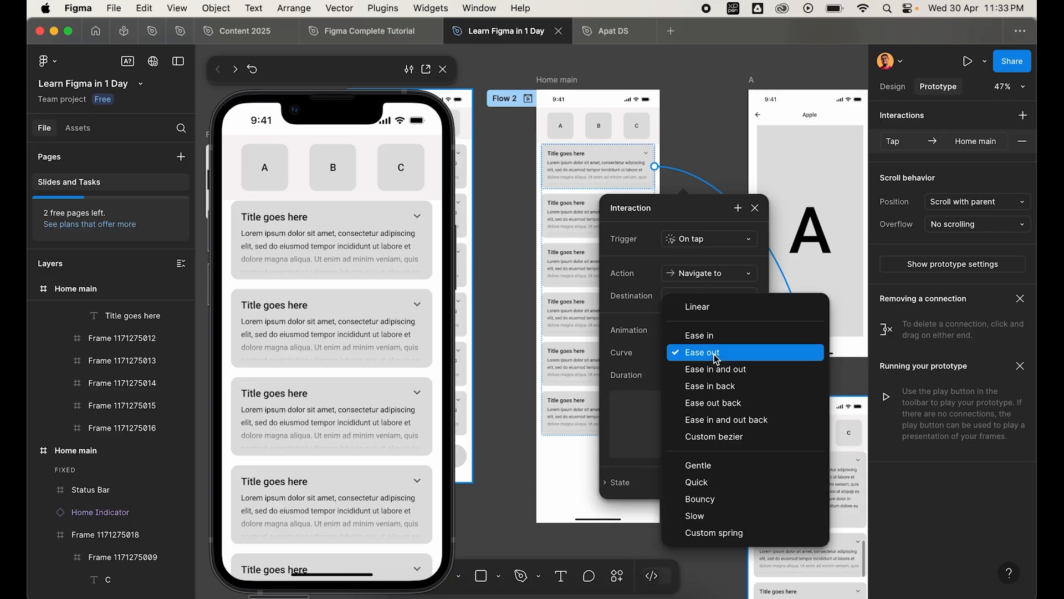
left_click(643, 363)
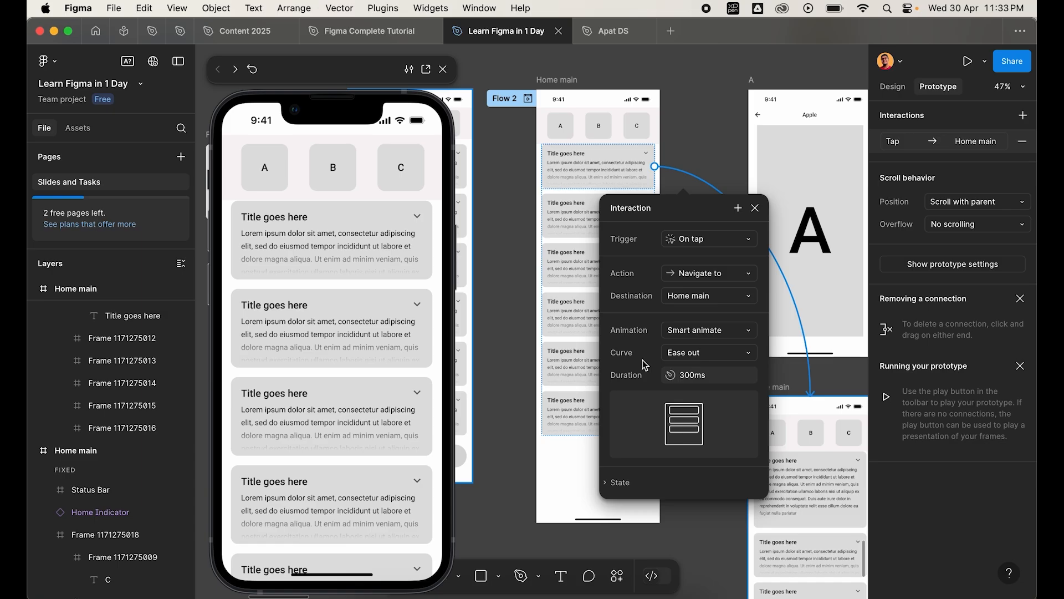
left_click(701, 374)
key("Escape")
key("Escape")
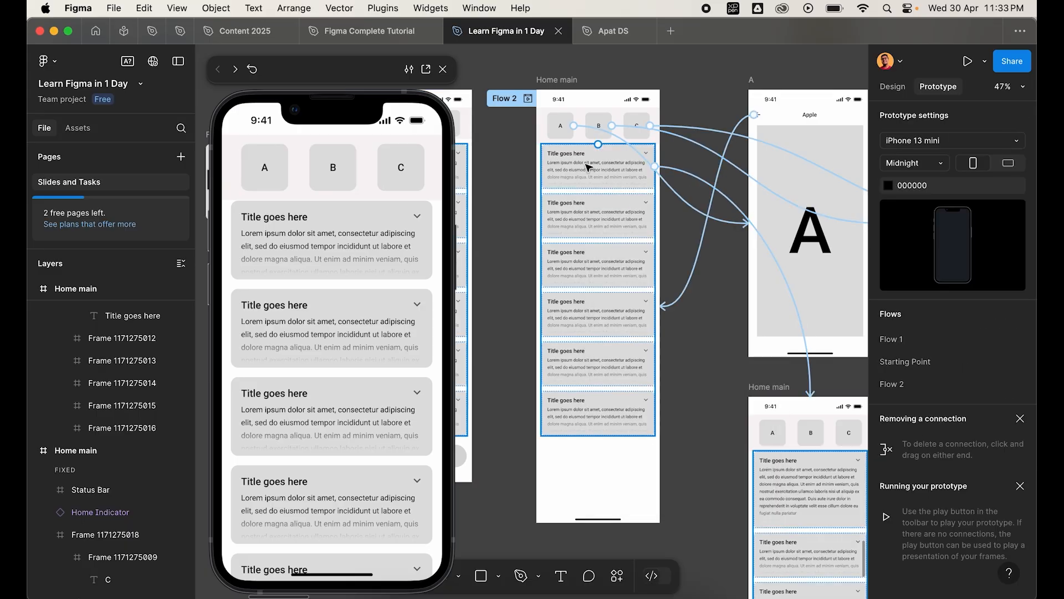
- Test the first card's animated expansion in the Flow 2 preview
left_click(557, 80)
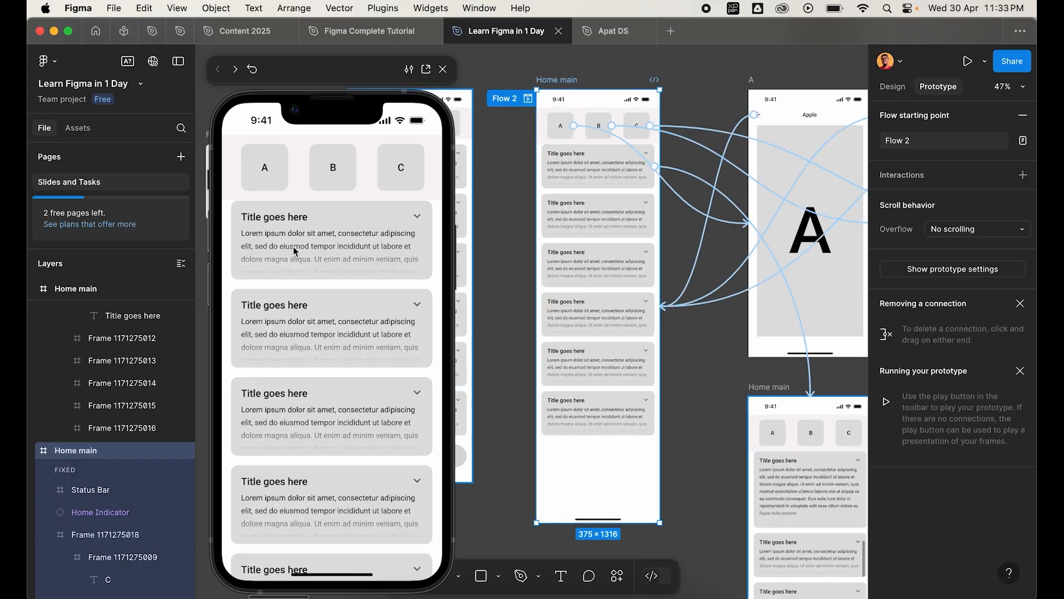
left_click(294, 219)
left_click(392, 219)
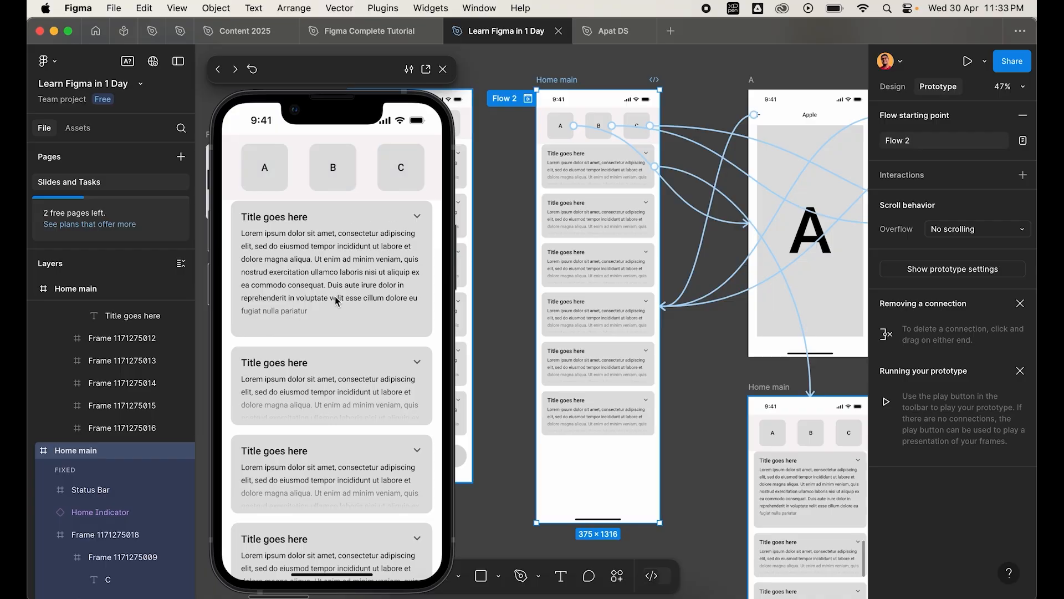
- Connect the expanded card in the duplicated frame back to the original Home main frame
scroll(609, 360, "down", 3)
scroll(610, 360, "right", 4)
left_click(713, 415)
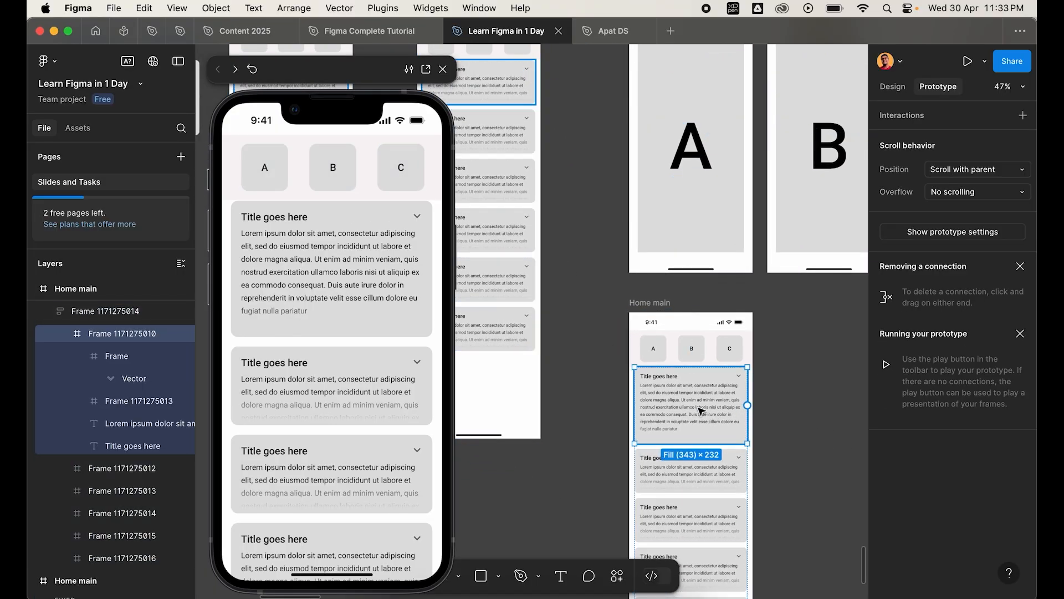
scroll(711, 411, "up", 5)
scroll(705, 351, "down", 5)
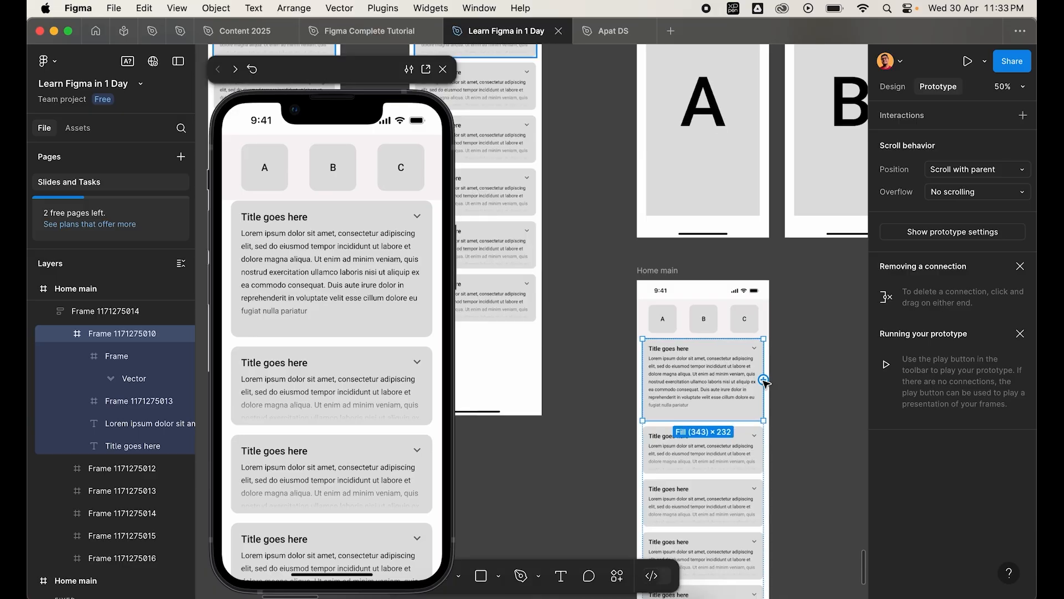
left_click_drag(765, 380, 486, 180)
scroll(560, 180, "left", 2)
scroll(560, 181, "up", 2)
scroll(733, 180, "up", 4)
left_click(733, 181)
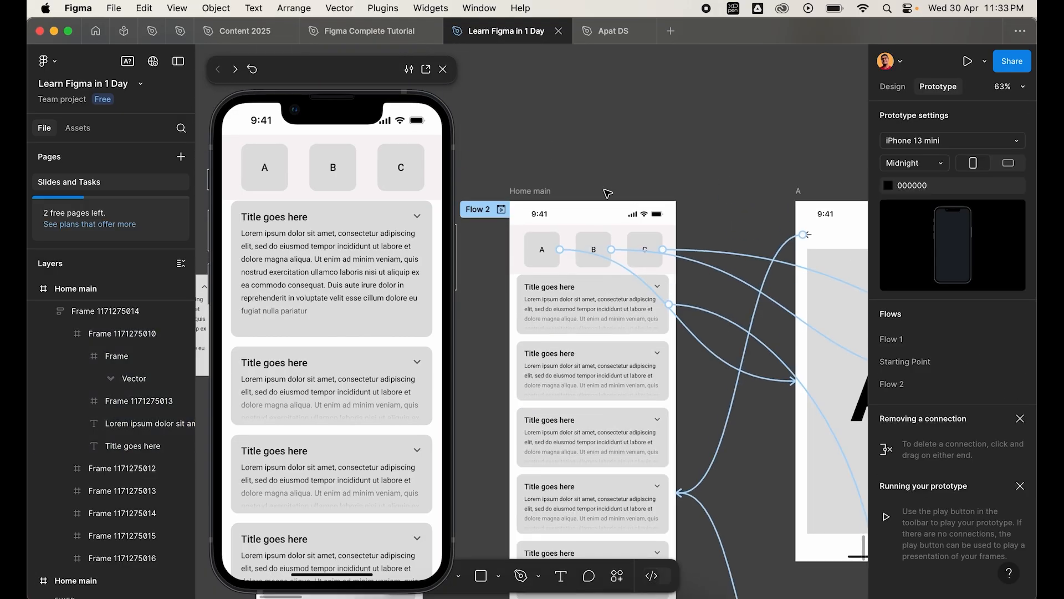
- Test the A and B screen links with their back arrows and toggle the first card in the Flow 2 preview
scroll(608, 193, "down", 2)
left_click(554, 188)
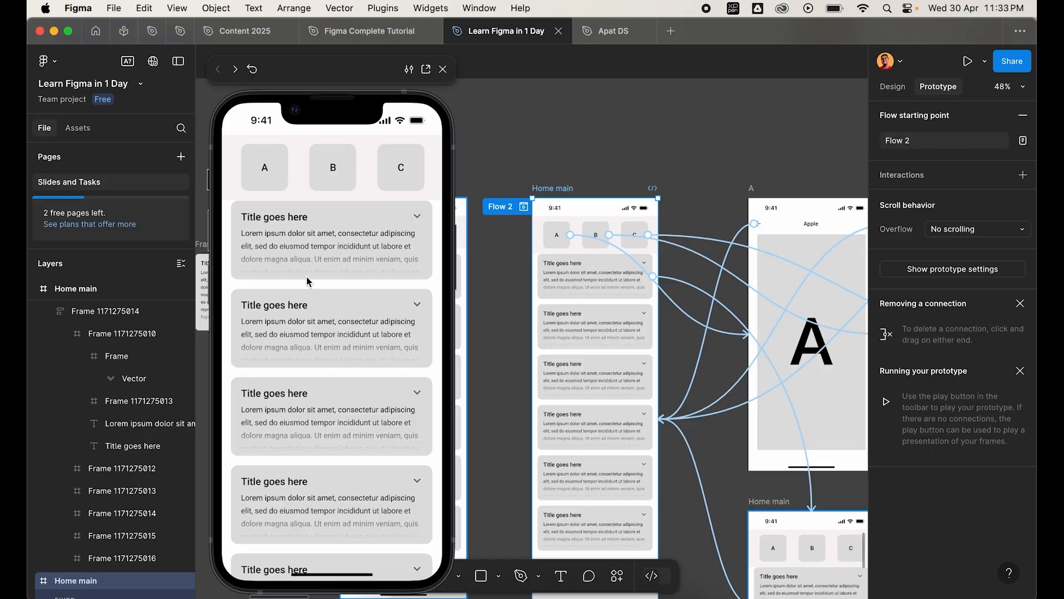
left_click(262, 186)
left_click(239, 149)
left_click(335, 176)
left_click(238, 148)
left_click(303, 240)
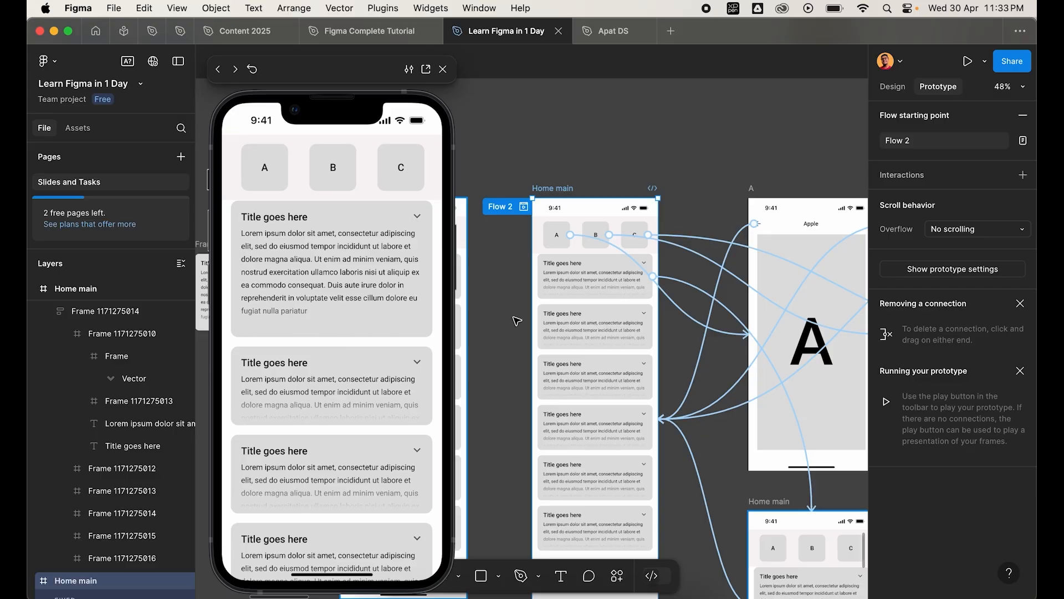
- Rename the first card's layer in the original Home main frame as ABCD
scroll(577, 319, "up", 3)
left_click(623, 259)
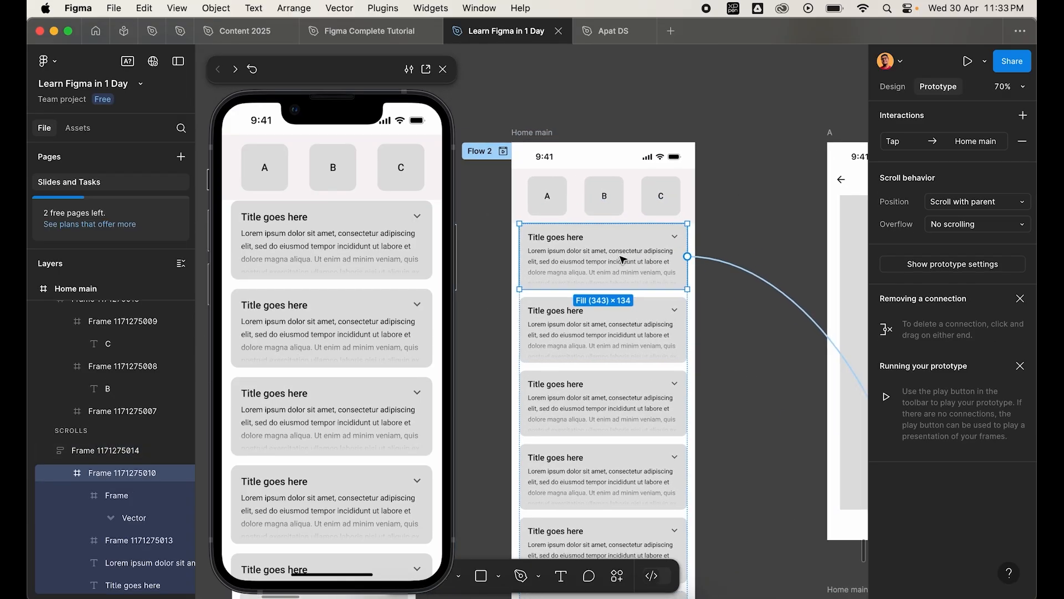
double_click(128, 474)
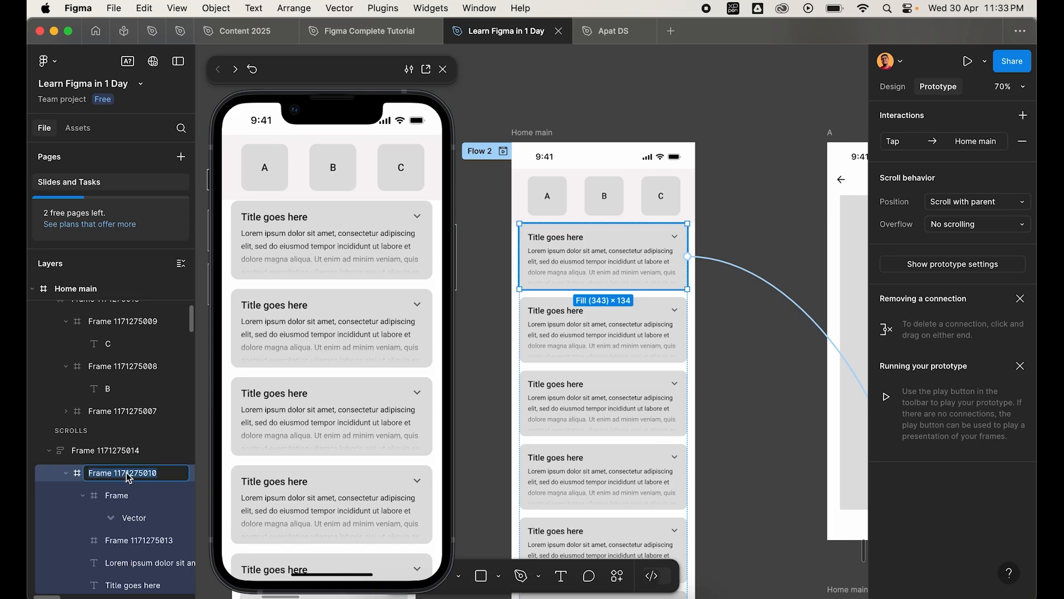
type("ABCD")
key("super+a")
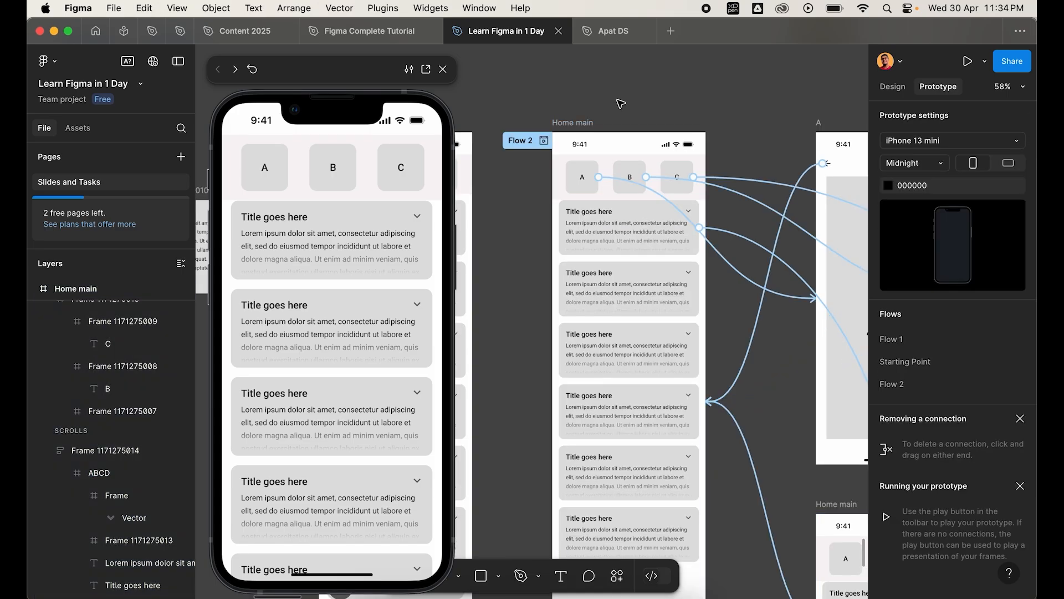
- Play Flow 2 from the original Home main frame and test how the renamed card expands and collapses
left_click(582, 125)
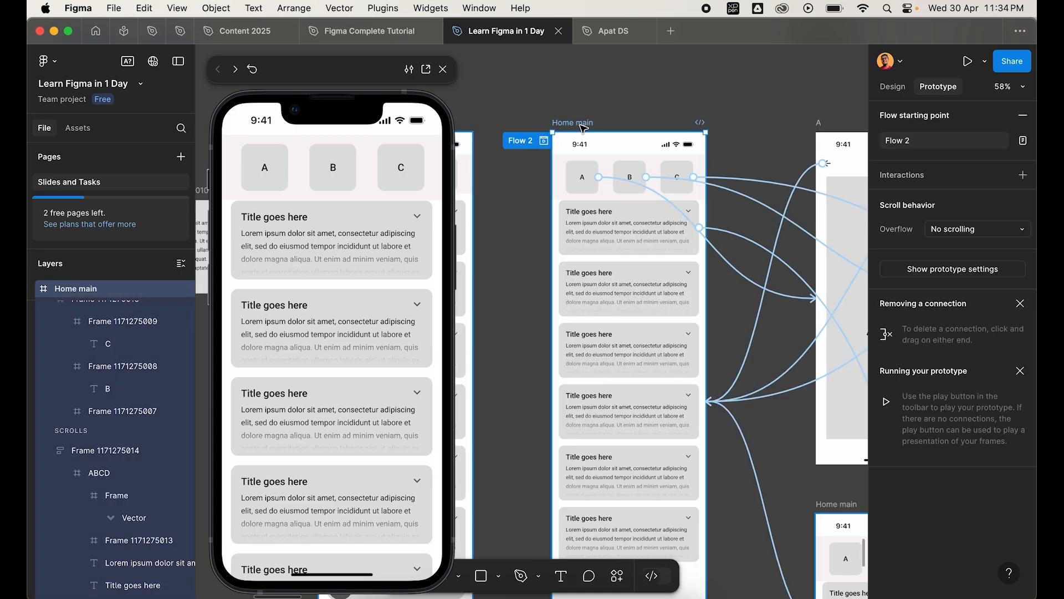
left_click(303, 236)
left_click(310, 218)
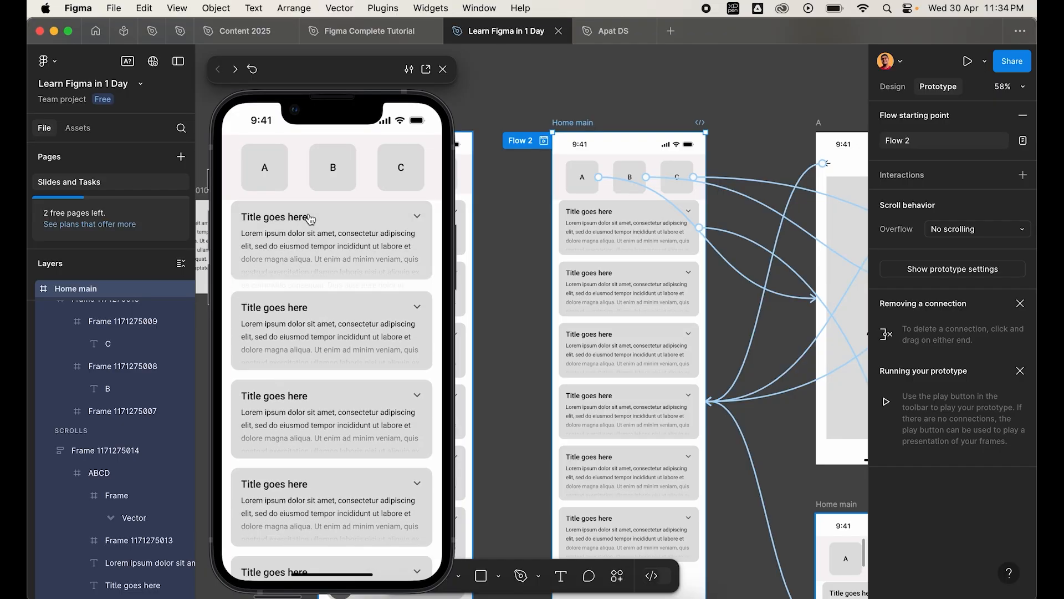
- Toggle the first card in the Flow 2 preview and inspect the expanded card in the duplicated Home main frame
left_click(373, 220)
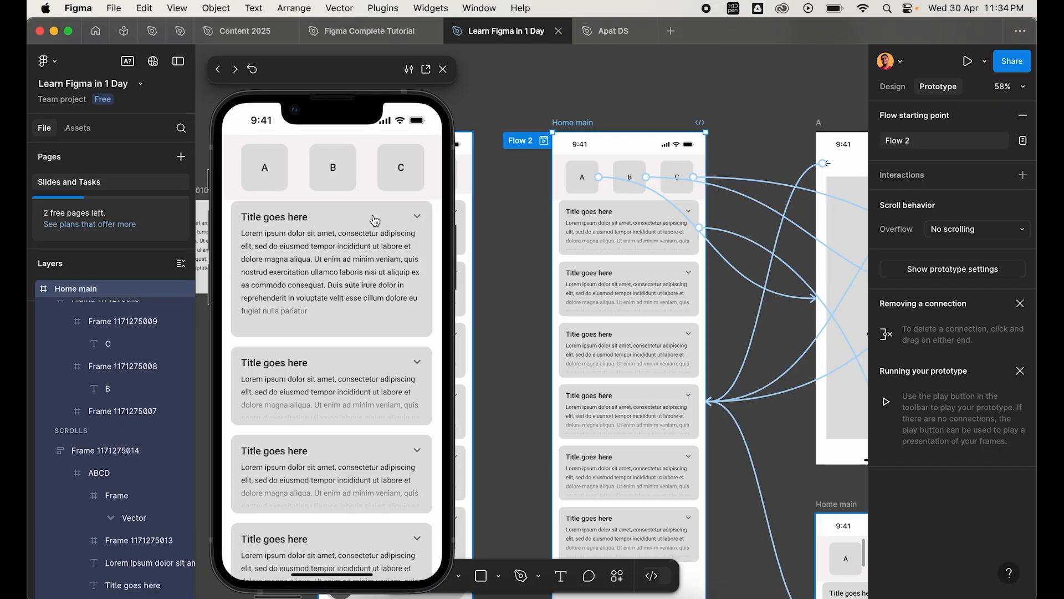
left_click(368, 228)
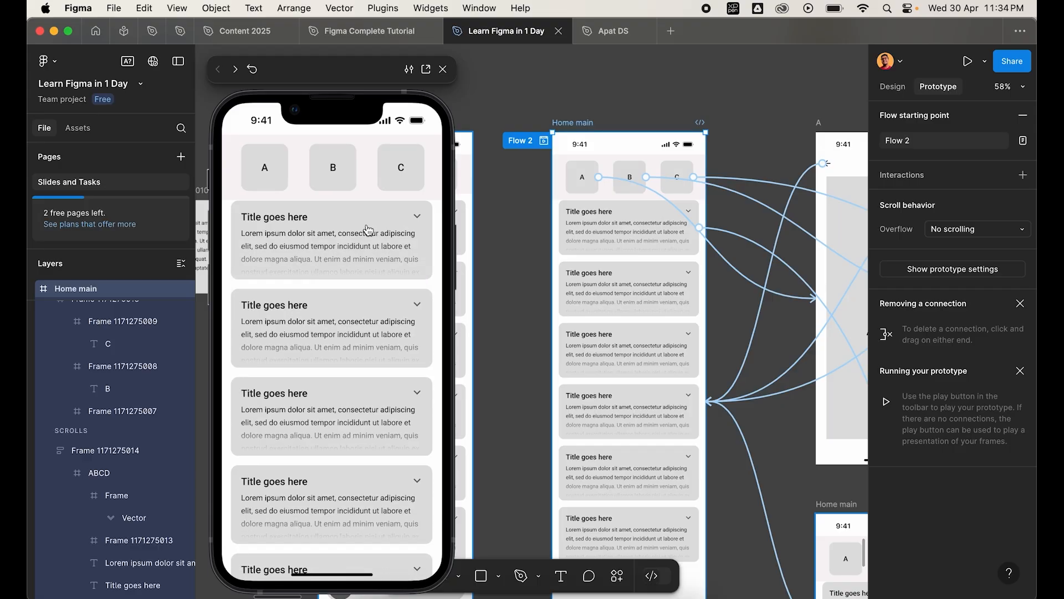
left_click(607, 214)
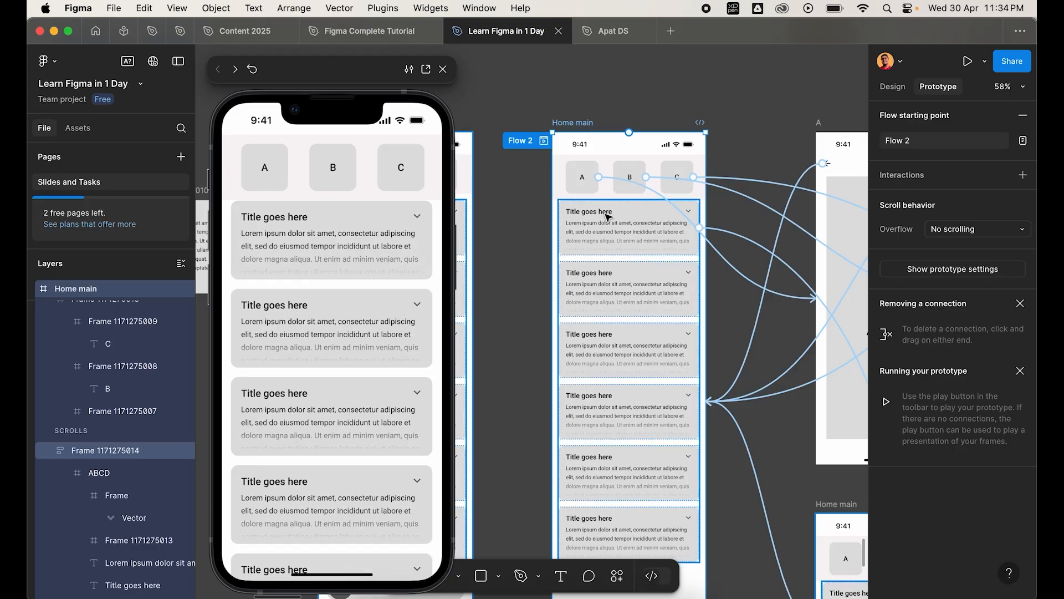
scroll(613, 214, "up", 5)
scroll(581, 233, "up", 3)
left_click(582, 233)
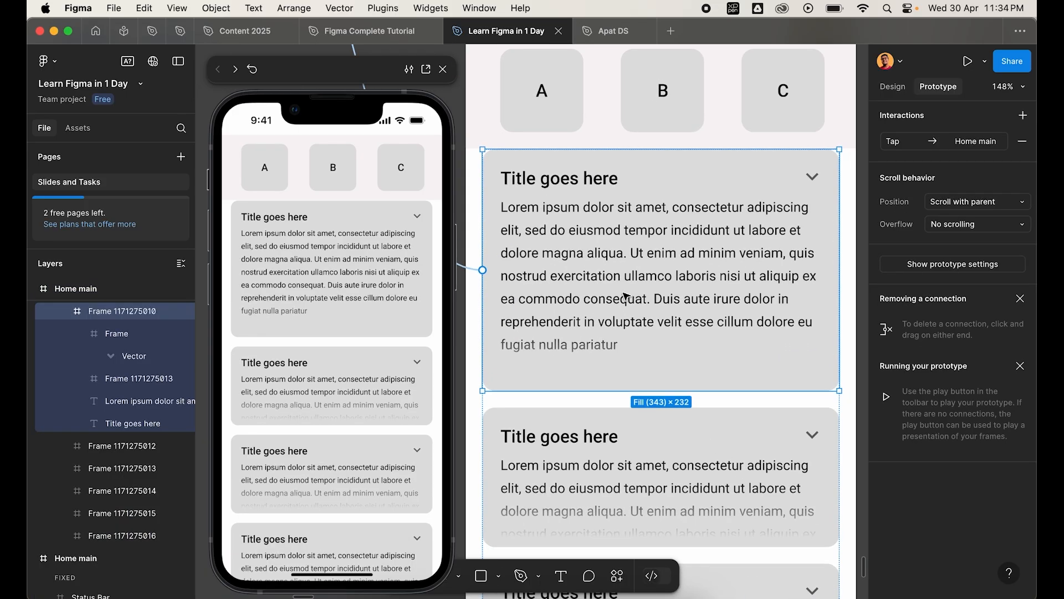
scroll(636, 259, "down", 3)
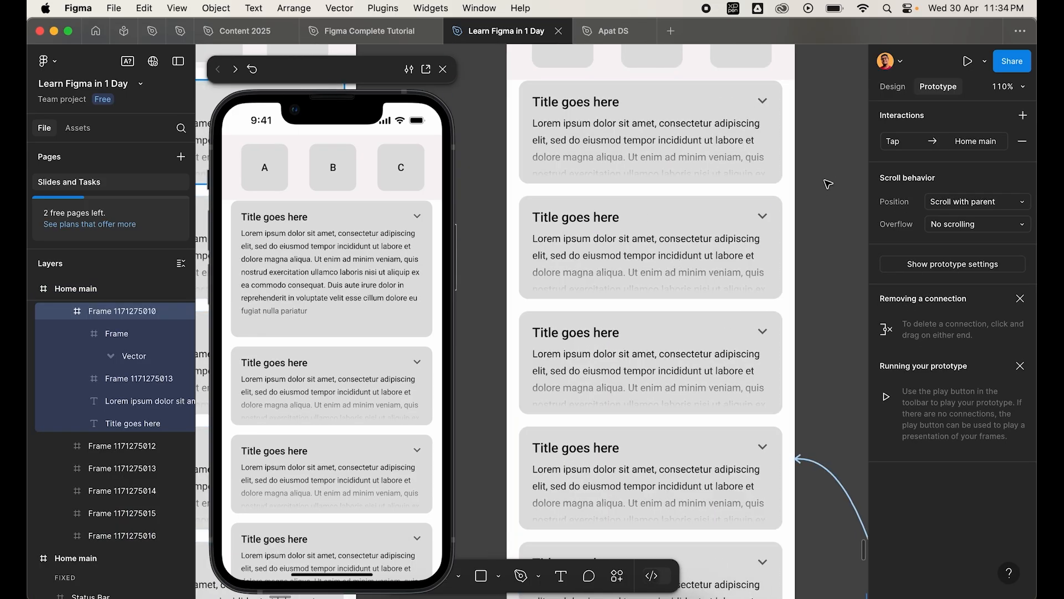
- Set the Smart animate duration of the expanded card's connection back to the original Home main frame to 3000 ms
left_click(487, 203)
scroll(577, 342, "down", 5)
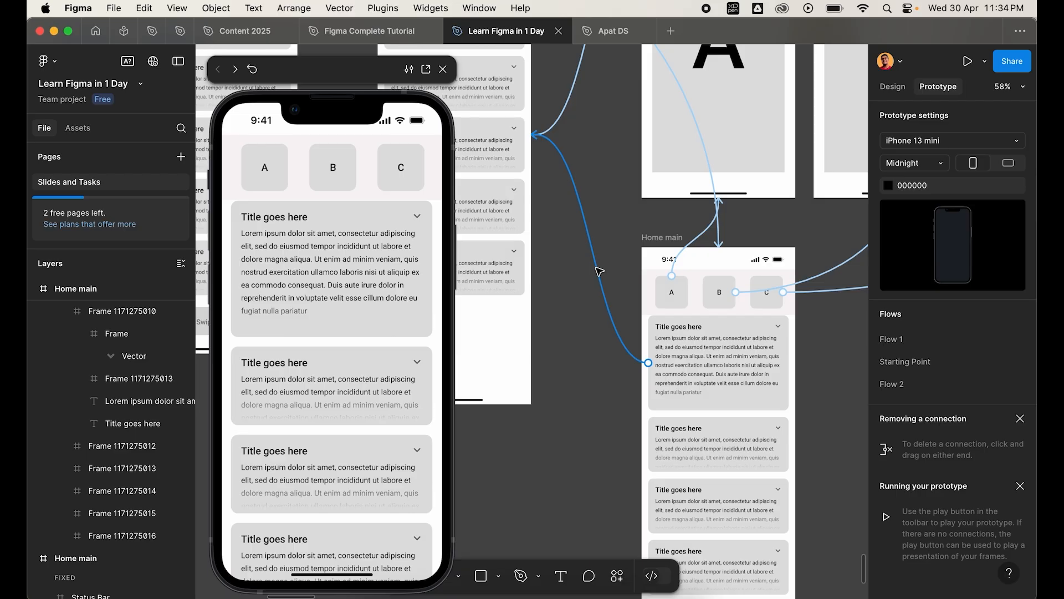
left_click(597, 271)
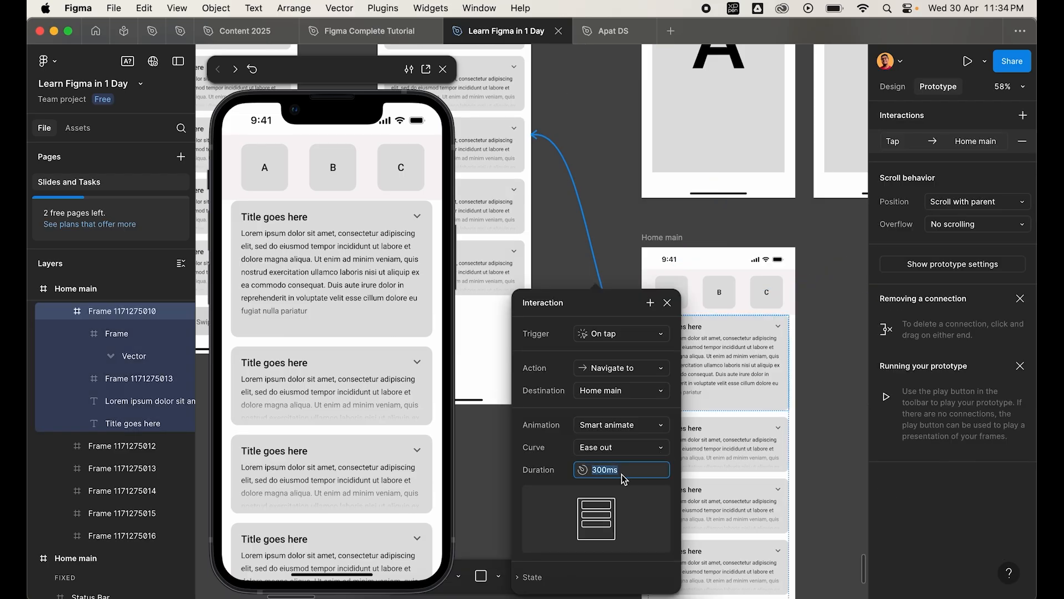
type("3000")
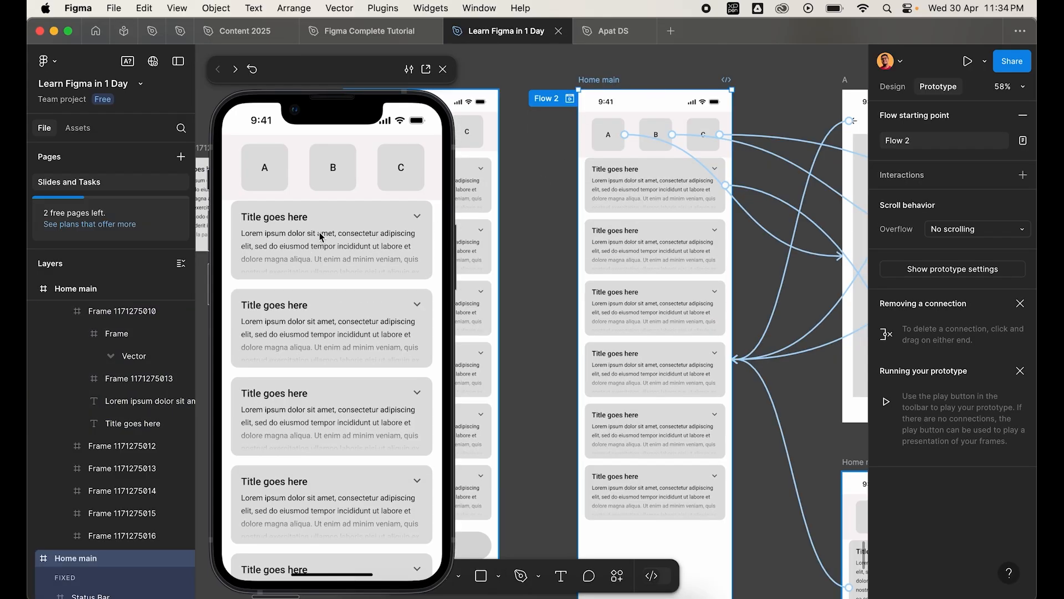
- Test expanding and collapsing the first card in the Flow 2 preview with the slowed return animation
left_click(320, 236)
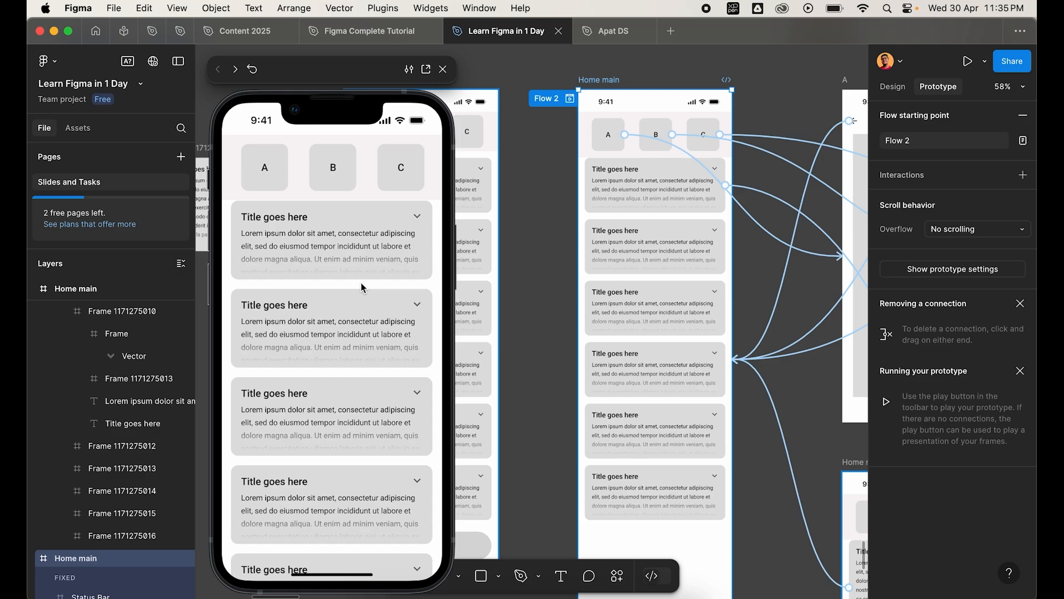
left_click(342, 224)
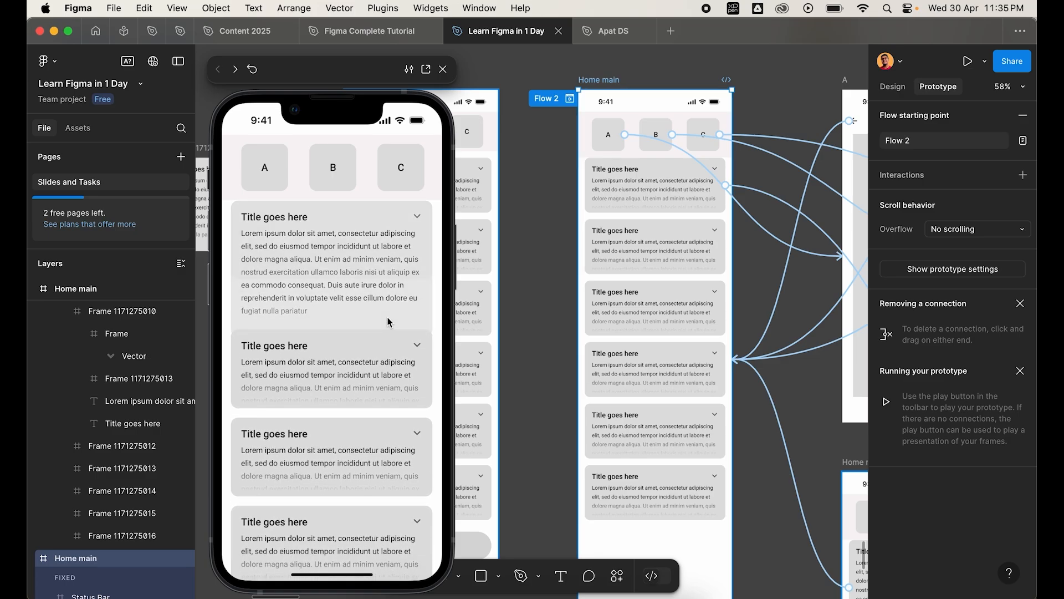
left_click(404, 306)
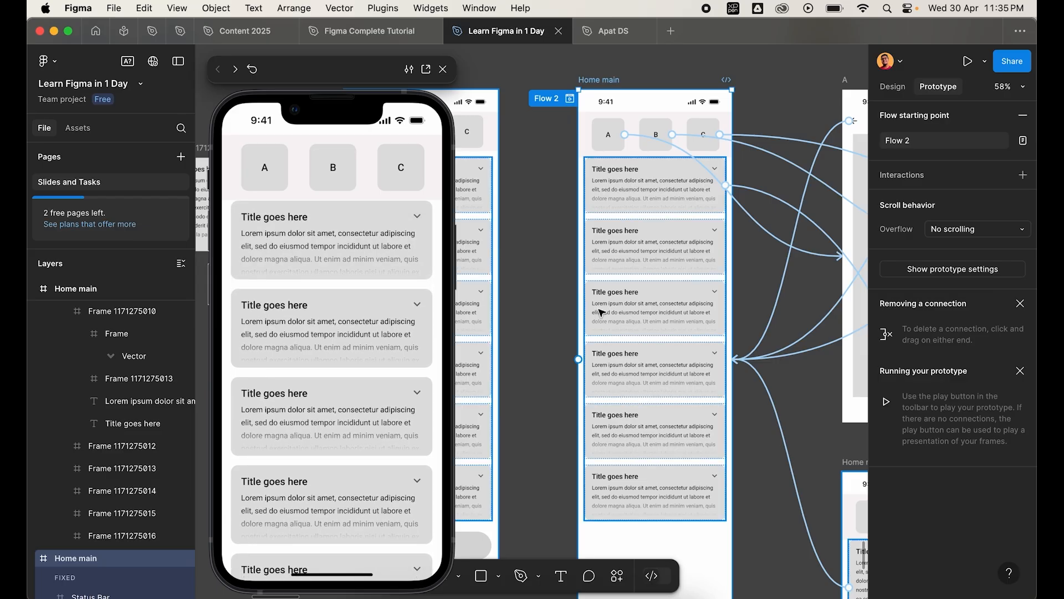
- Rename the expanded card's layer in the duplicated Home main frame as ABCD, copying the name from the original card
scroll(601, 312, "right", 2)
left_click(619, 194)
double_click(114, 474)
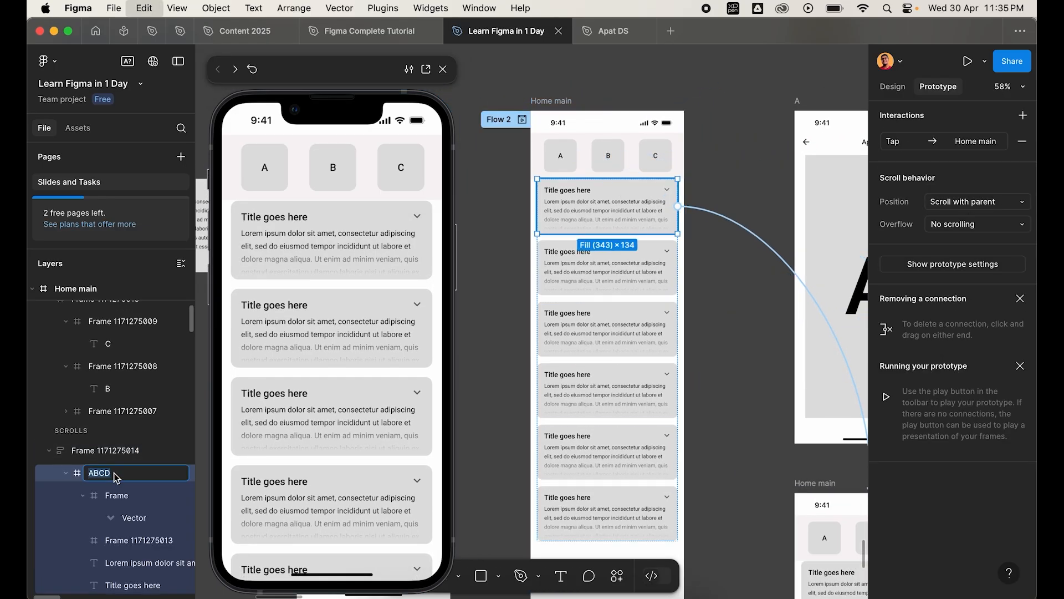
left_click(716, 306)
scroll(737, 388, "down", 5)
scroll(737, 388, "right", 4)
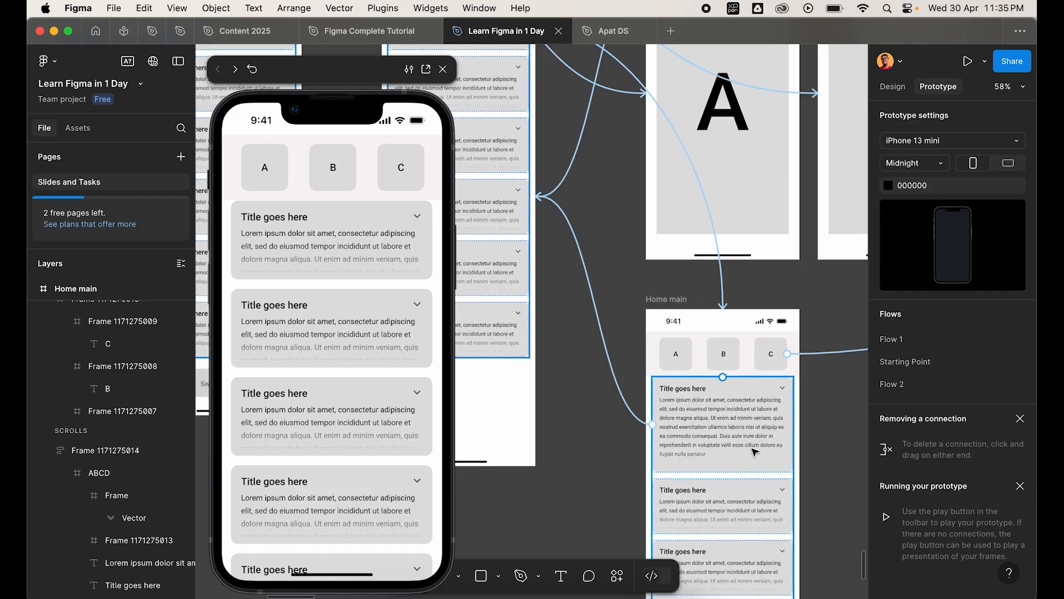
left_click(755, 452)
left_click(598, 182)
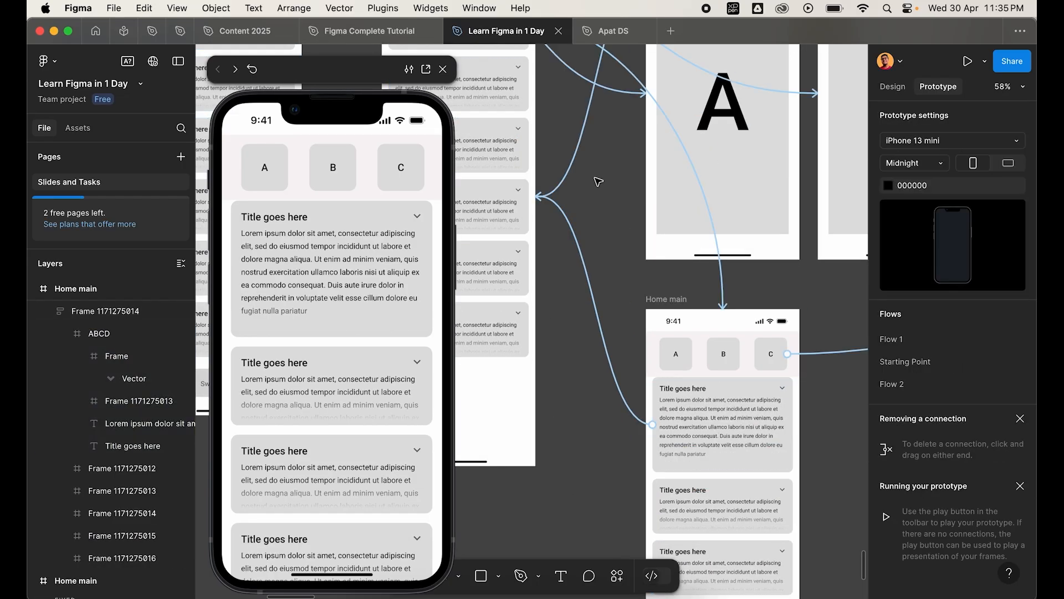
- Play Flow 2 from the original Home main frame and test the first card's animation with matching layer names
scroll(599, 182, "down", 3)
left_click(526, 151)
left_click(288, 237)
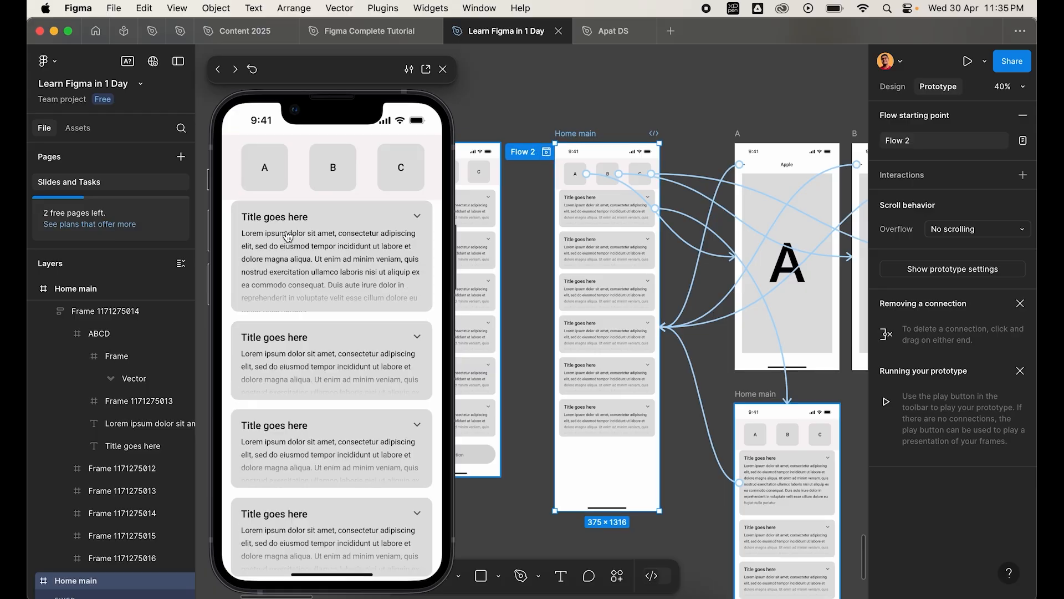
left_click(319, 231)
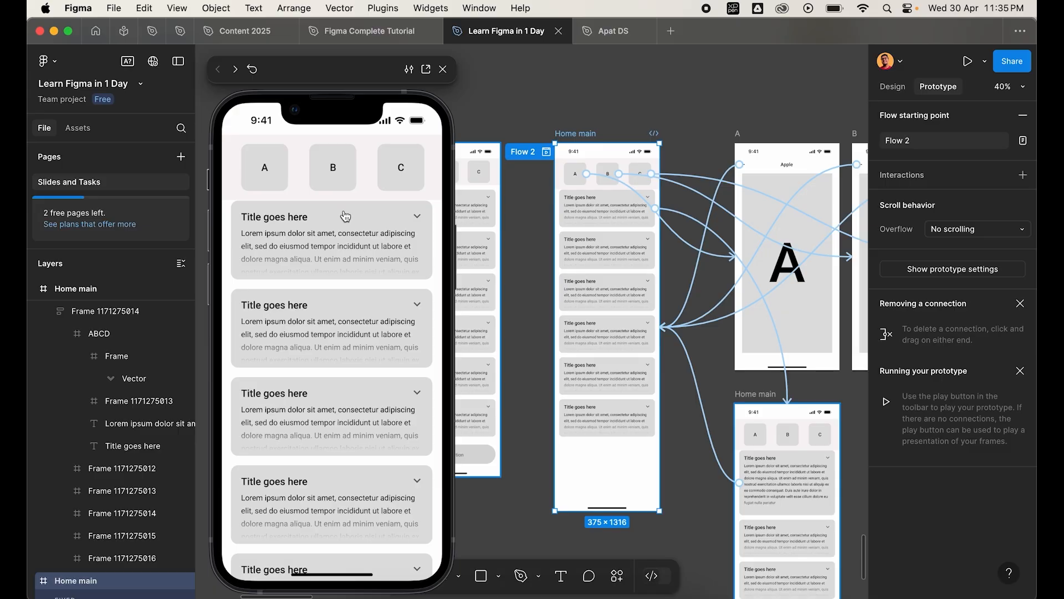
- Rotate the expanded card's chevron icon by 180° in the duplicated Home main frame so it points up
scroll(745, 360, "up", 10)
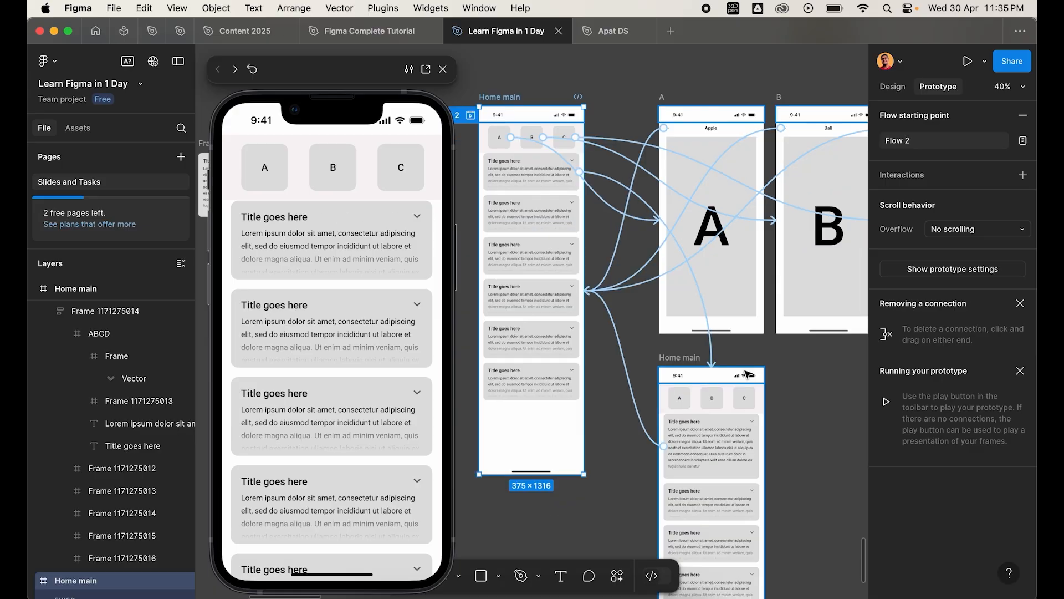
scroll(741, 317, "up", 3)
left_click(721, 309)
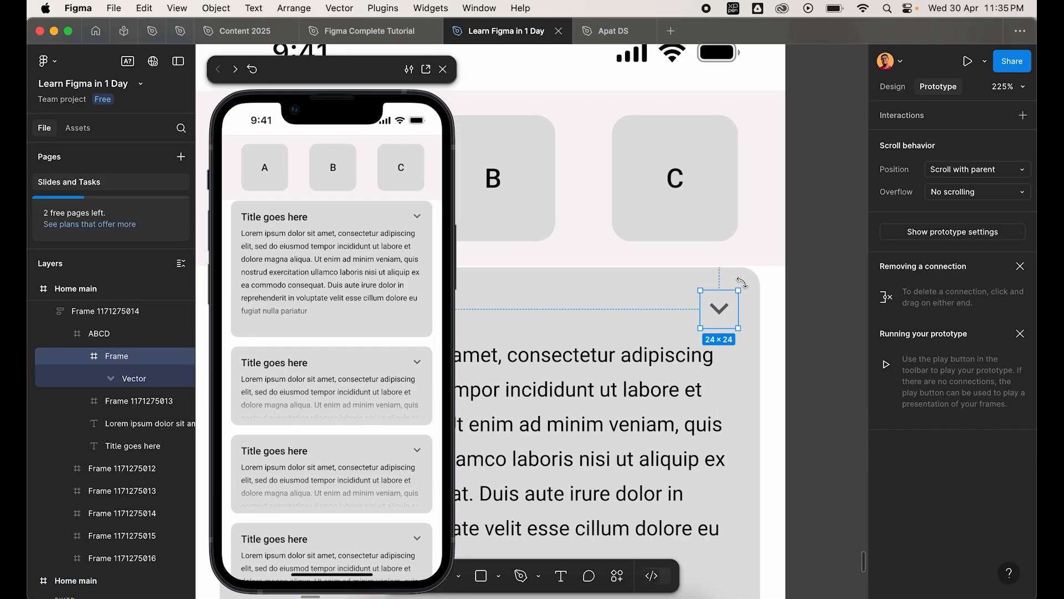
left_click_drag(740, 286, 696, 336)
scroll(698, 335, "down", 10)
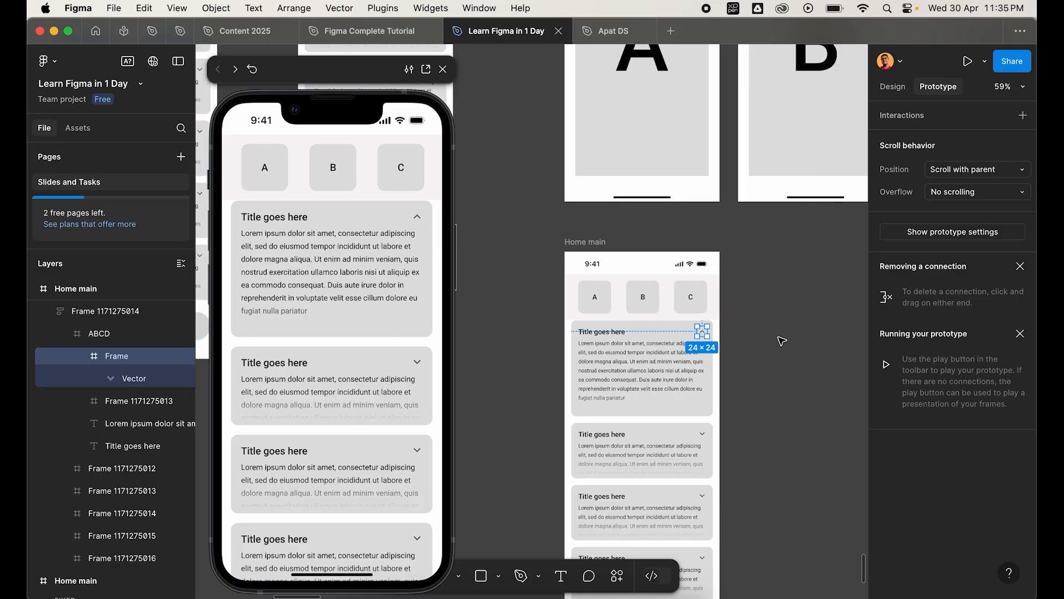
left_click(746, 326)
- Restart Flow 2 from the original Home main frame and test how the first card's chevron rotates while toggling
scroll(748, 326, "down", 5)
scroll(748, 325, "up", 8)
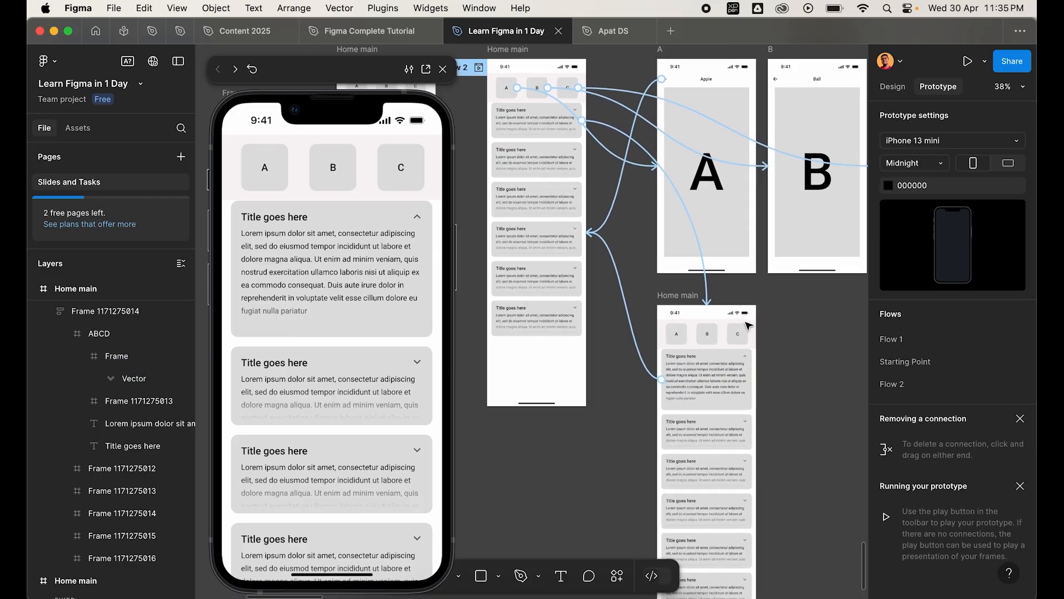
scroll(679, 375, "down", 3)
scroll(743, 415, "down", 2)
scroll(741, 416, "up", 4)
left_click(546, 147)
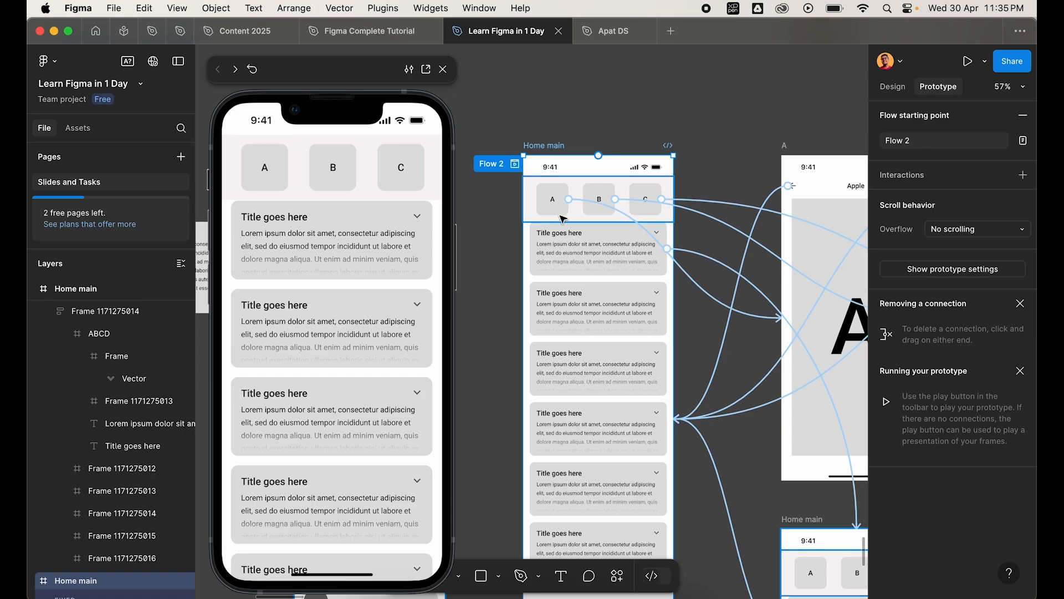
left_click(302, 227)
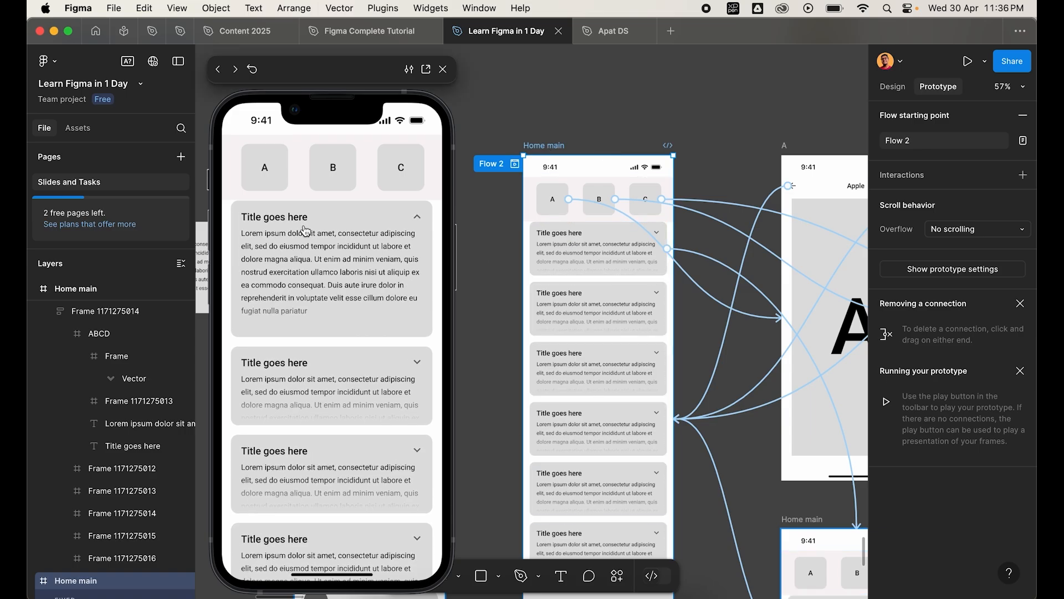
left_click(420, 218)
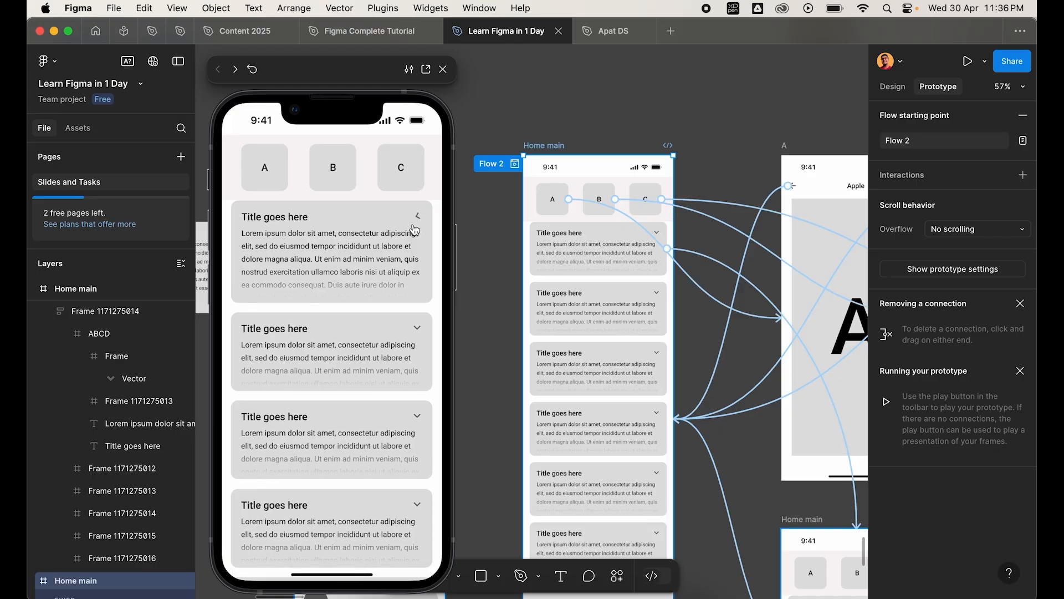
- Set the Smart animate duration of the expanded card's return connection to 300 ms
scroll(582, 321, "down", 5)
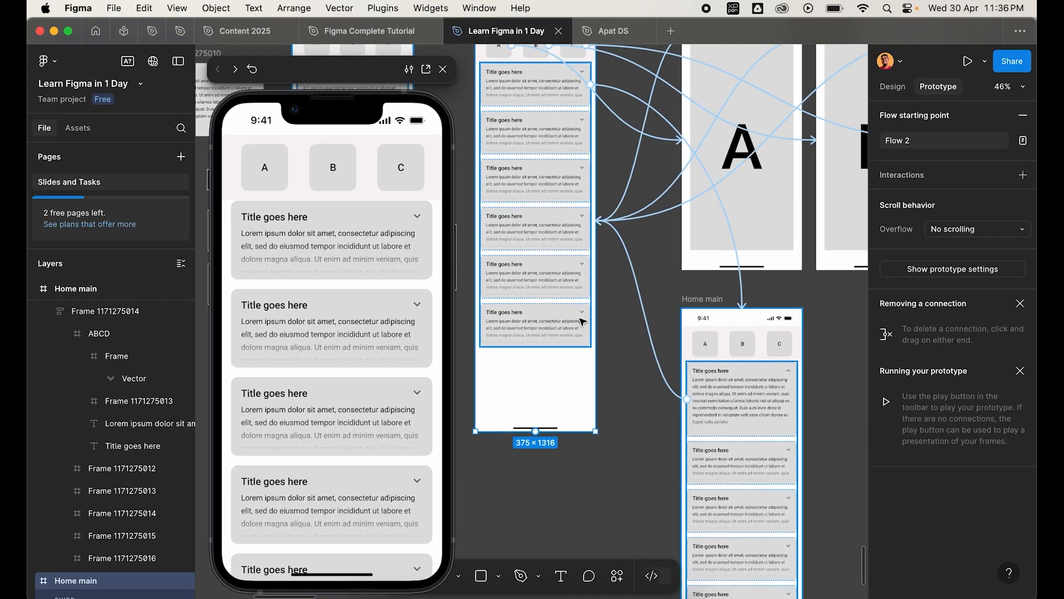
left_click(650, 320)
left_click(673, 520)
type("300")
key("Return")
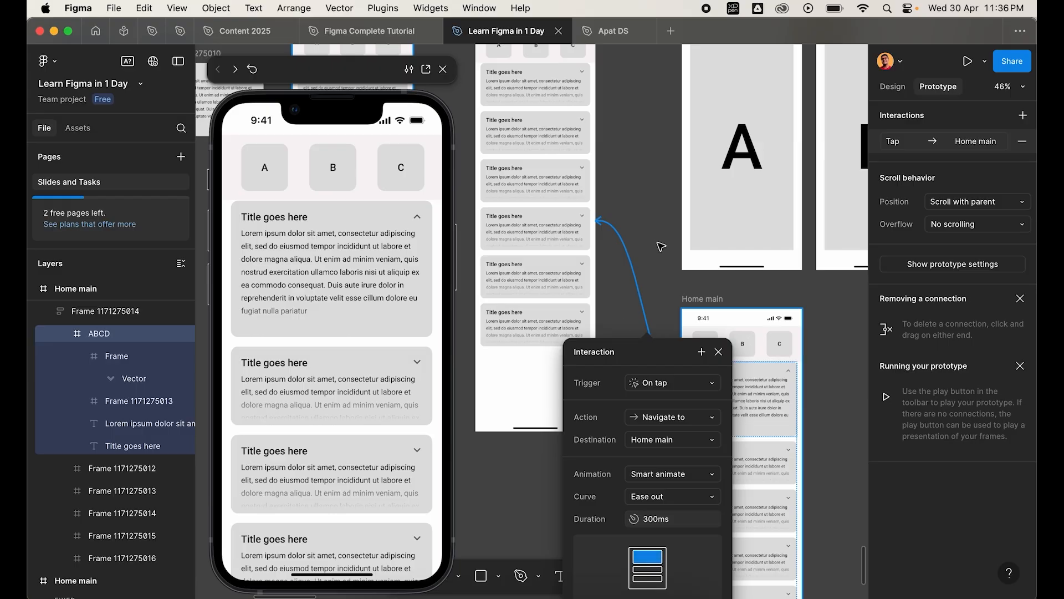
left_click(631, 174)
- Play Flow 2 from the original Home main frame and toggle the first card twice at the normal animation speed
scroll(628, 169, "down", 3)
scroll(628, 169, "up", 3)
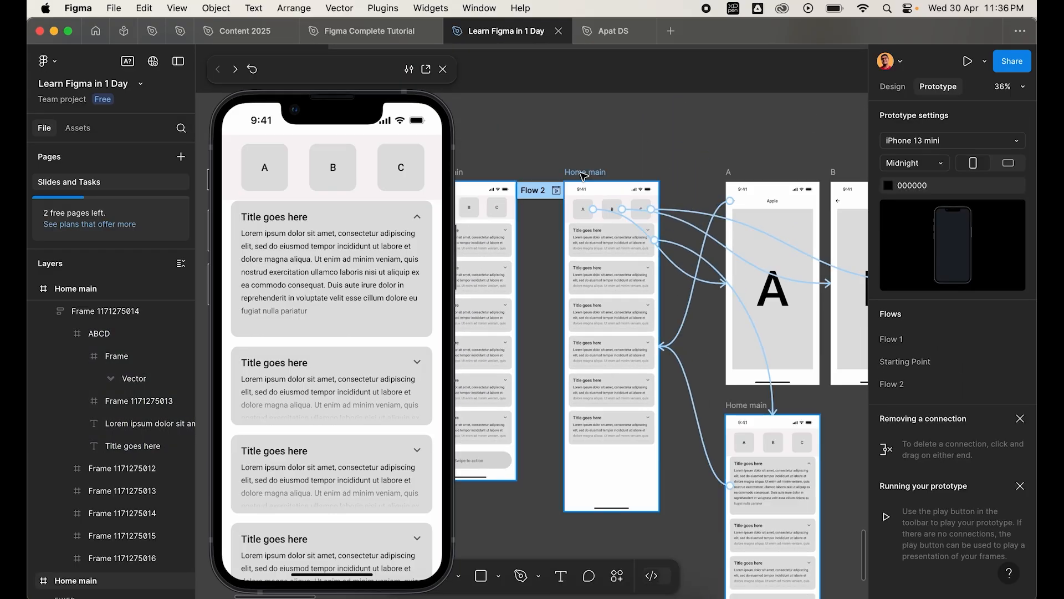
left_click(584, 172)
left_click(334, 227)
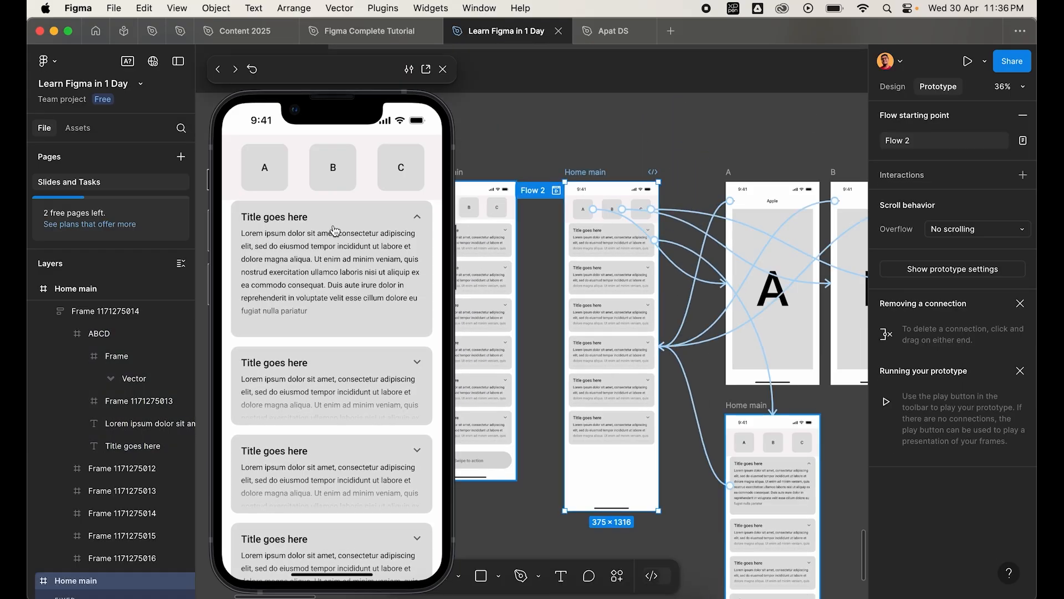
left_click(366, 238)
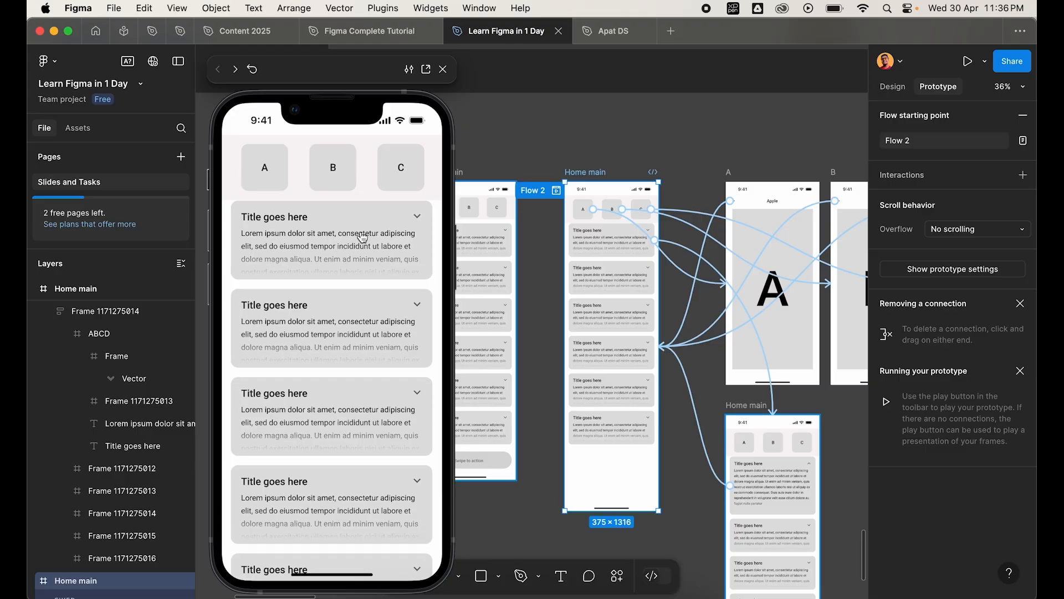
left_click(356, 238)
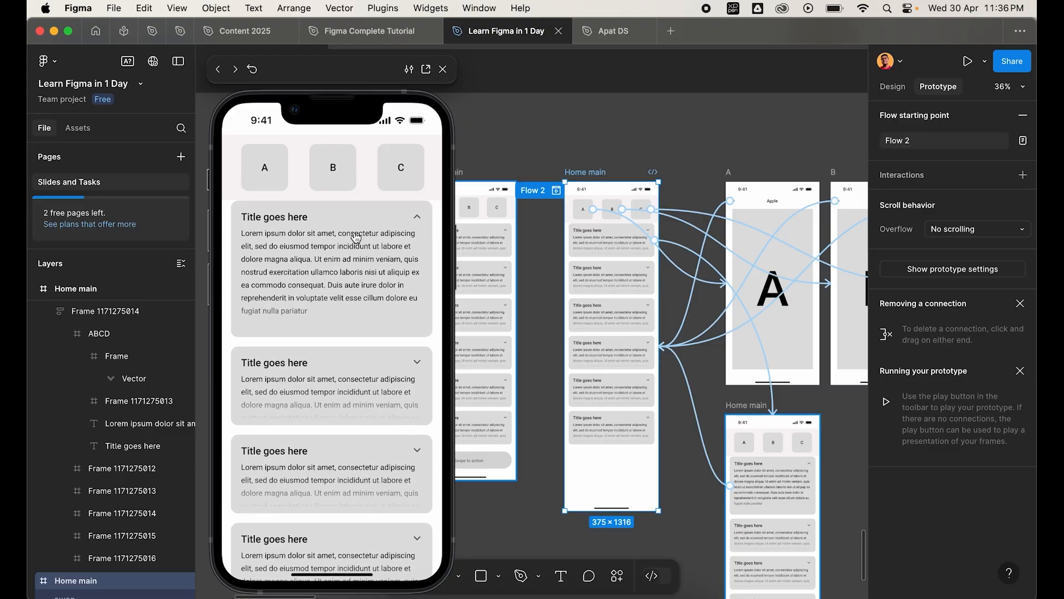
left_click(356, 239)
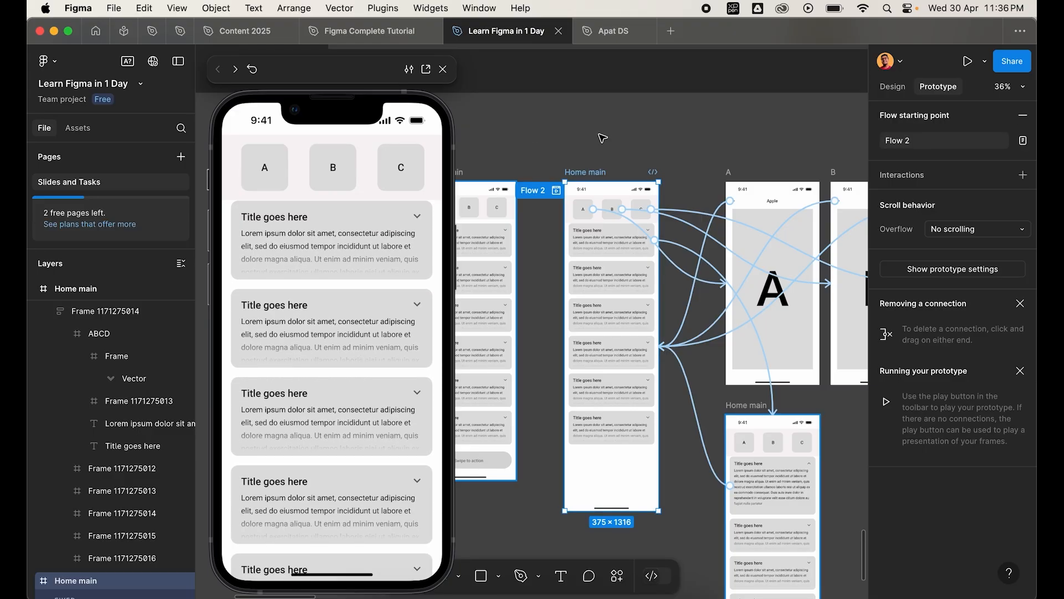
- Copy the Swipe to action slider's dark circle and grey track from the older Home main frame into the Flow 2 Home main frame
scroll(715, 334, "up", 10)
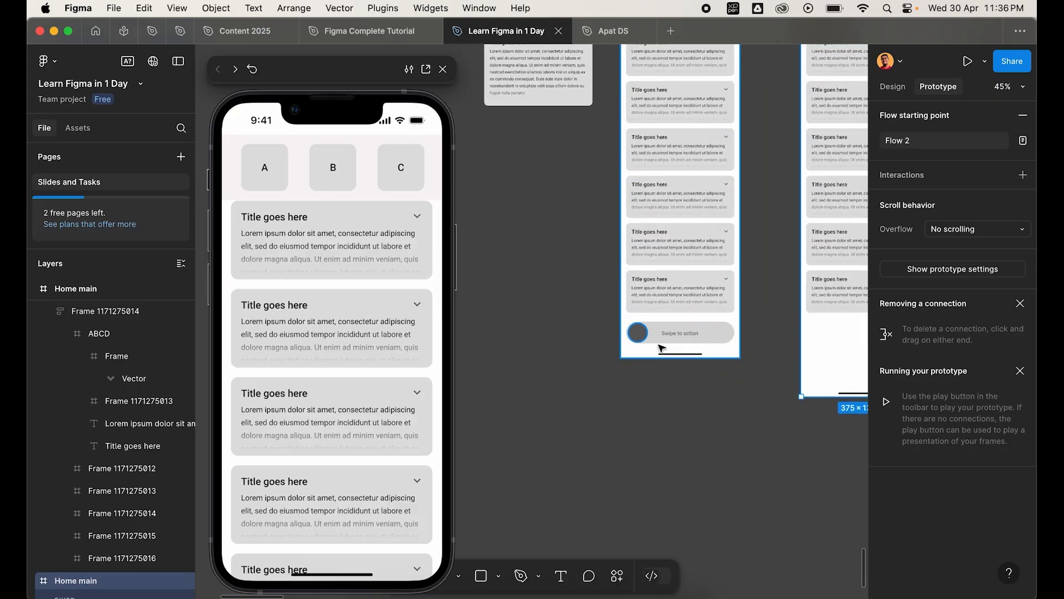
scroll(577, 296, "down", 5)
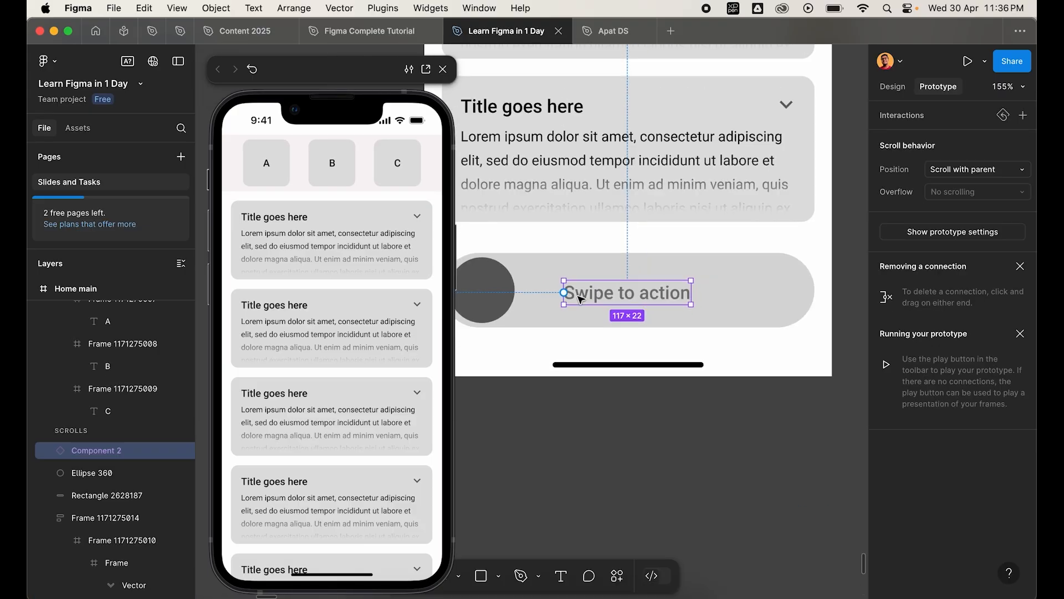
left_click(502, 295)
left_click(569, 270, "shift")
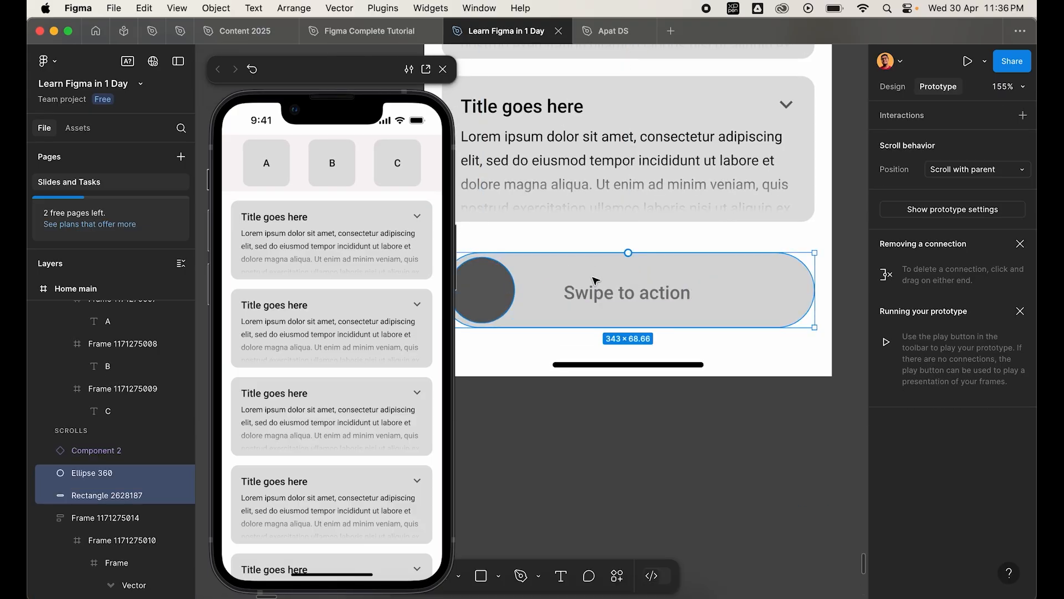
scroll(541, 299, "down", 10)
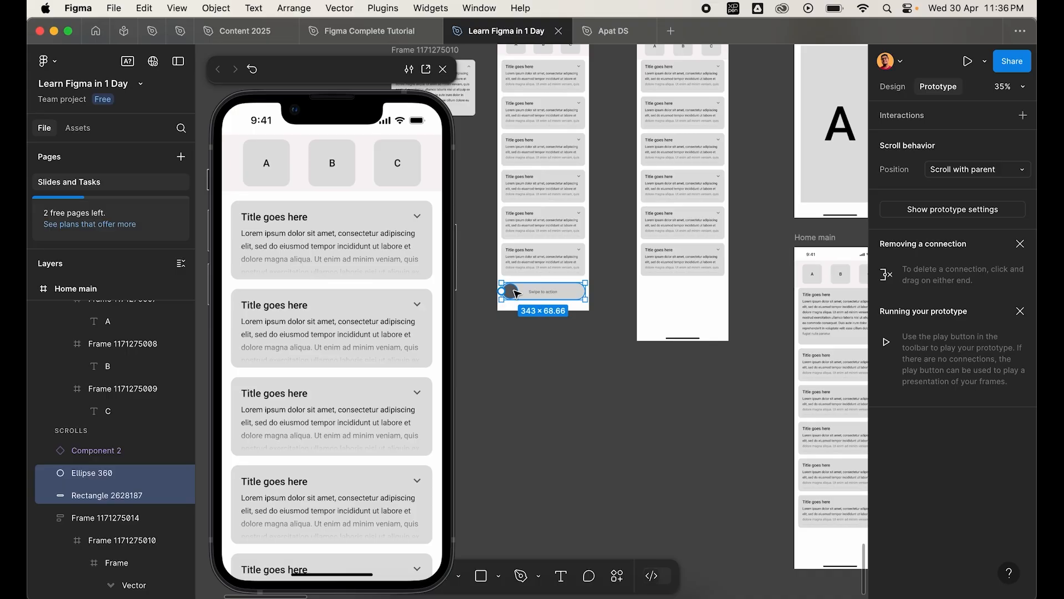
scroll(516, 293, "up", 5)
scroll(531, 255, "down", 4)
scroll(531, 254, "up", 3)
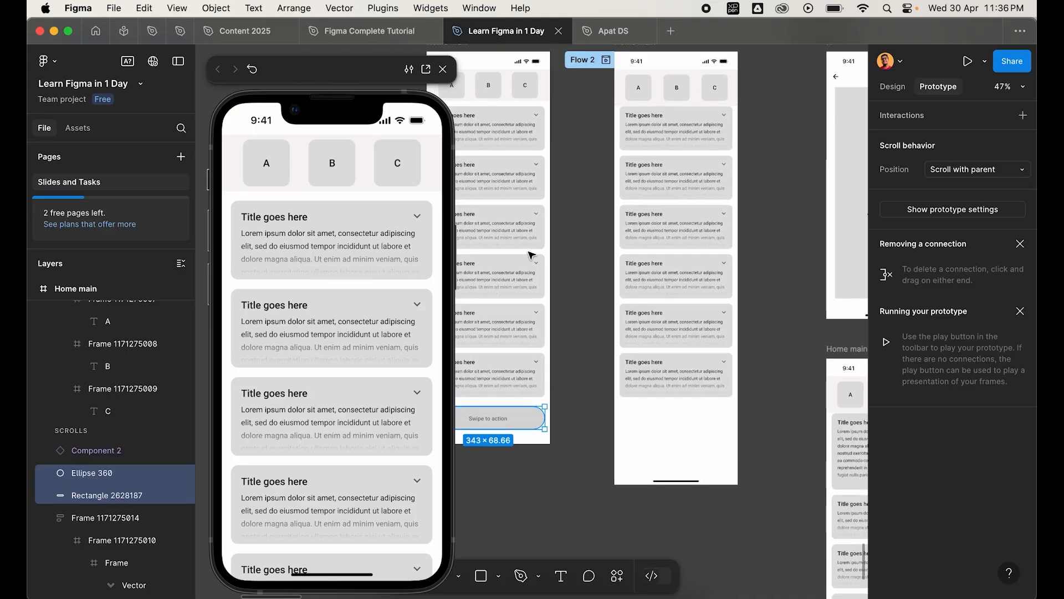
left_click(654, 438)
key("super+v")
scroll(643, 354, "up", 4)
left_click(549, 355)
- Duplicate the Flow 2 Home main frame with its new slider and place the copy directly below the original
scroll(548, 355, "down", 6)
left_click(574, 170)
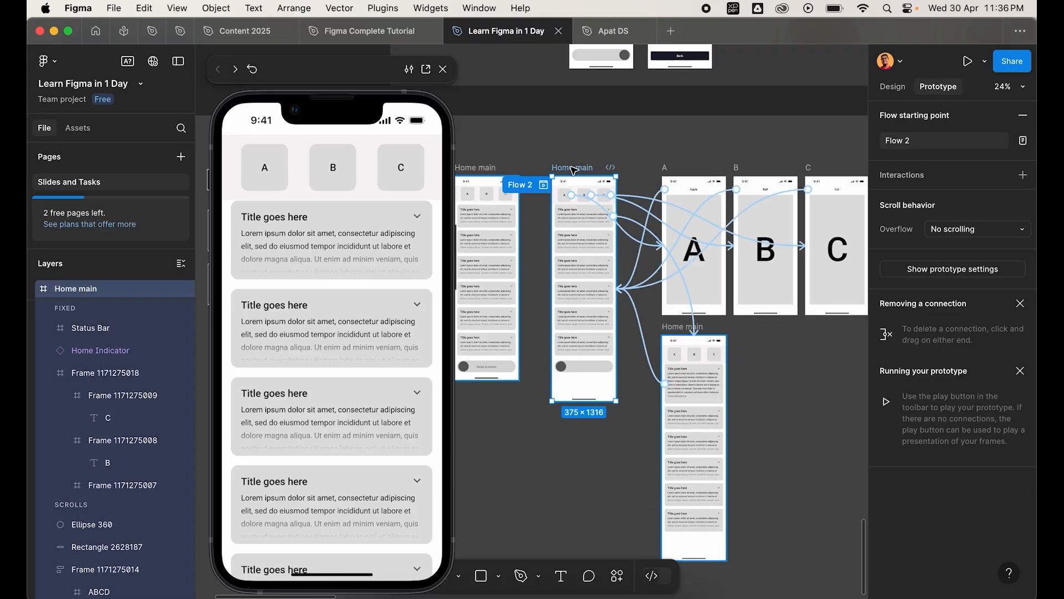
left_click_drag(572, 171, 558, 424)
scroll(558, 423, "up", 3)
scroll(558, 423, "down", 2)
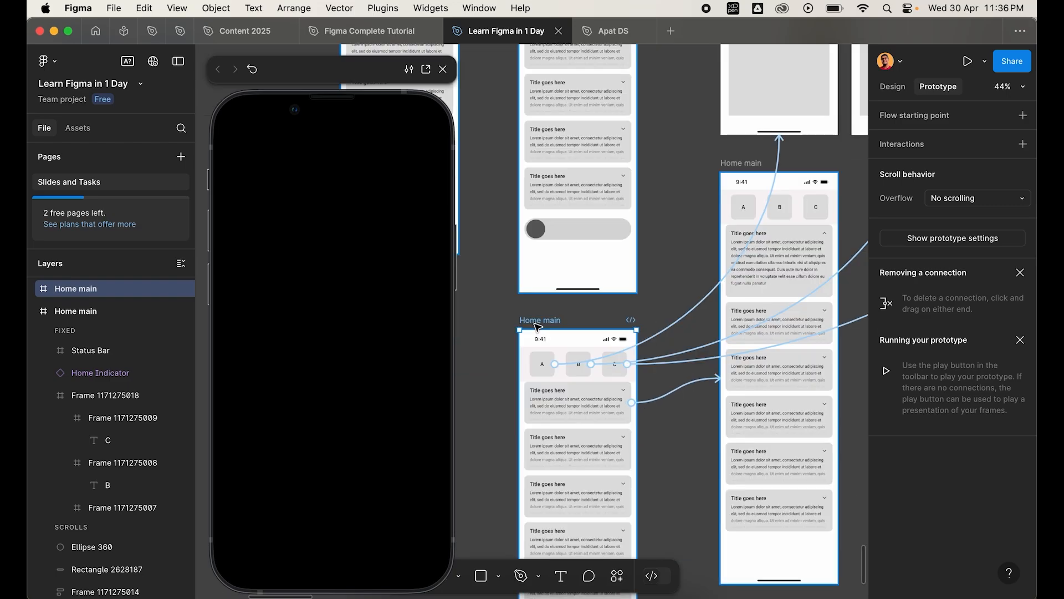
- Remove all prototype interactions from the duplicated Home main frame below the Flow 2 frame
right_click(540, 323)
mouse_move(614, 550)
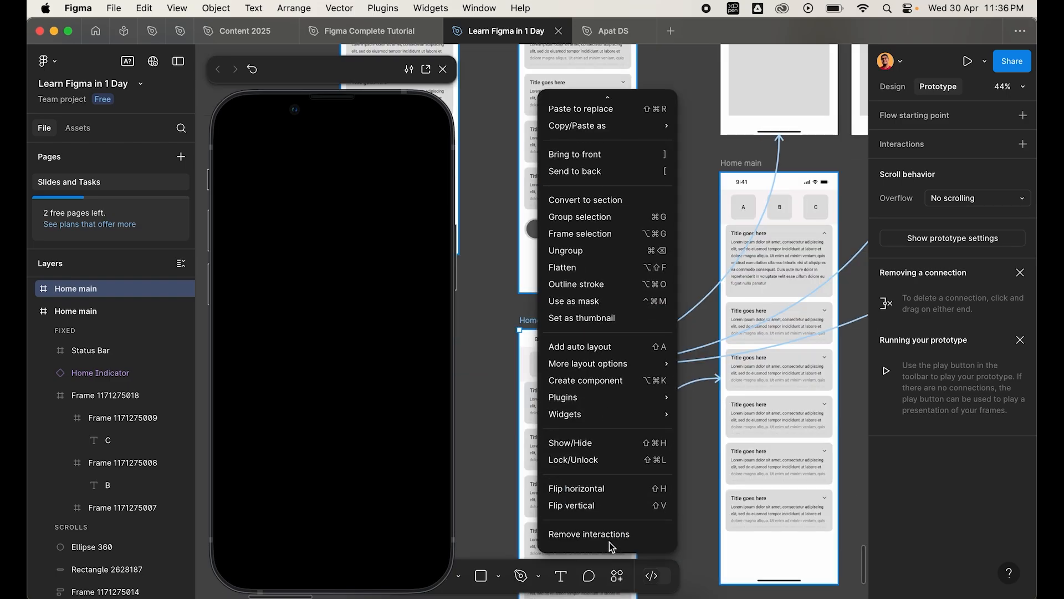
left_click(604, 521)
scroll(573, 395, "down", 5)
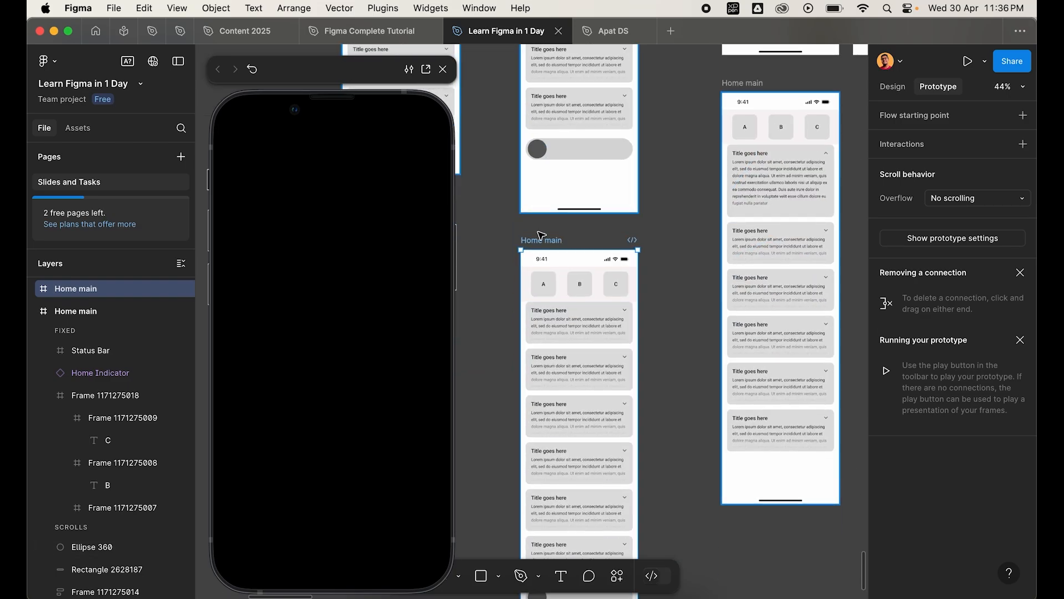
- Move the slider's dark circle to the right end of its grey track in the duplicated Home main frame
scroll(573, 395, "up", 5)
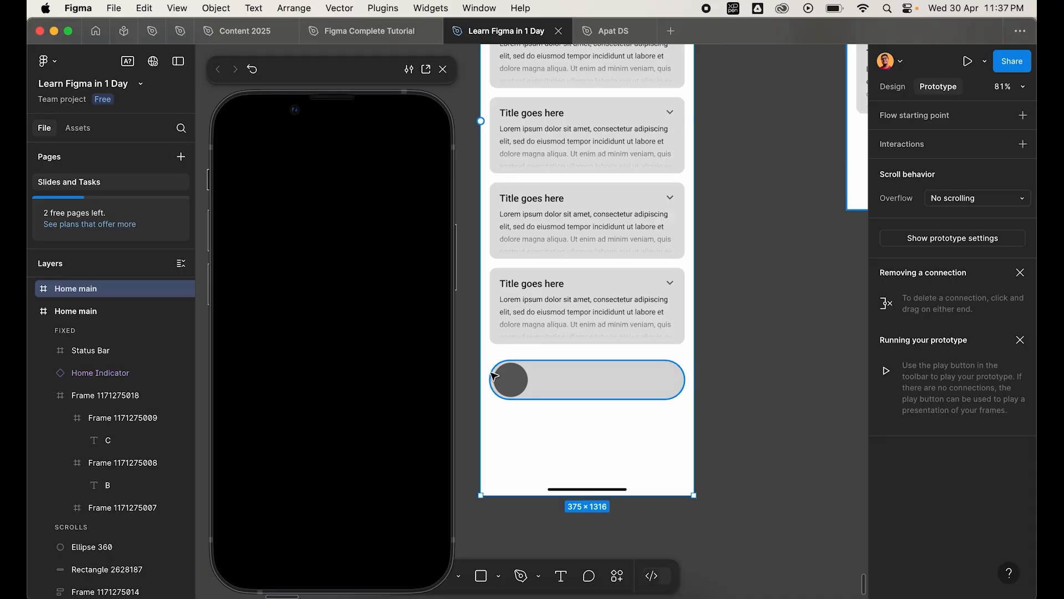
left_click(509, 383)
left_click_drag(511, 380, 666, 381)
left_click(770, 330)
- Select the slider's dark circle in the Flow 2 Home main frame and compare its position with the circle in the duplicate below
scroll(770, 331, "down", 4)
scroll(673, 211, "up", 5)
scroll(673, 211, "up", 5)
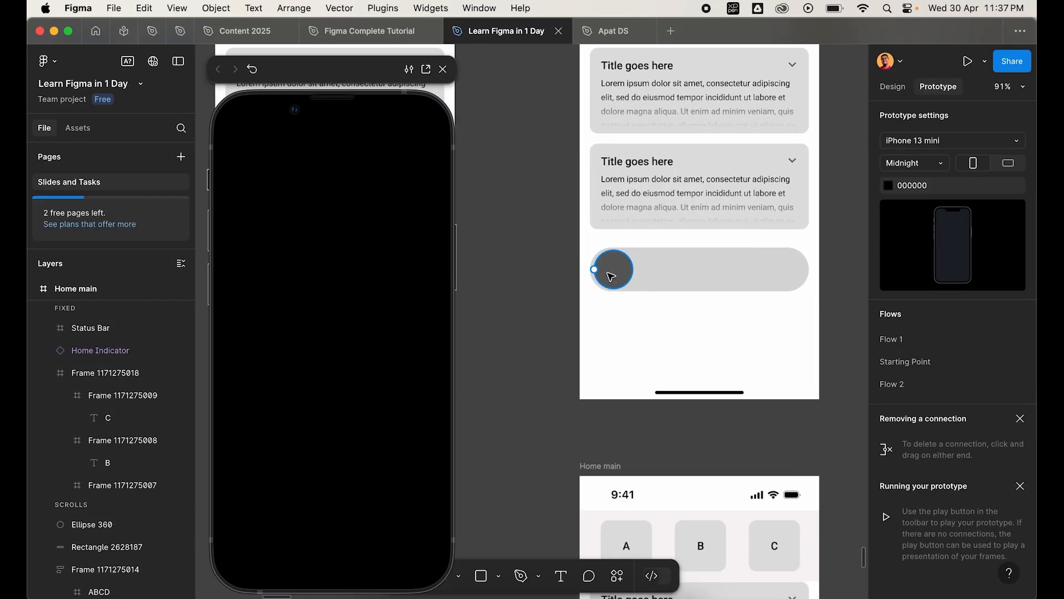
left_click(616, 268)
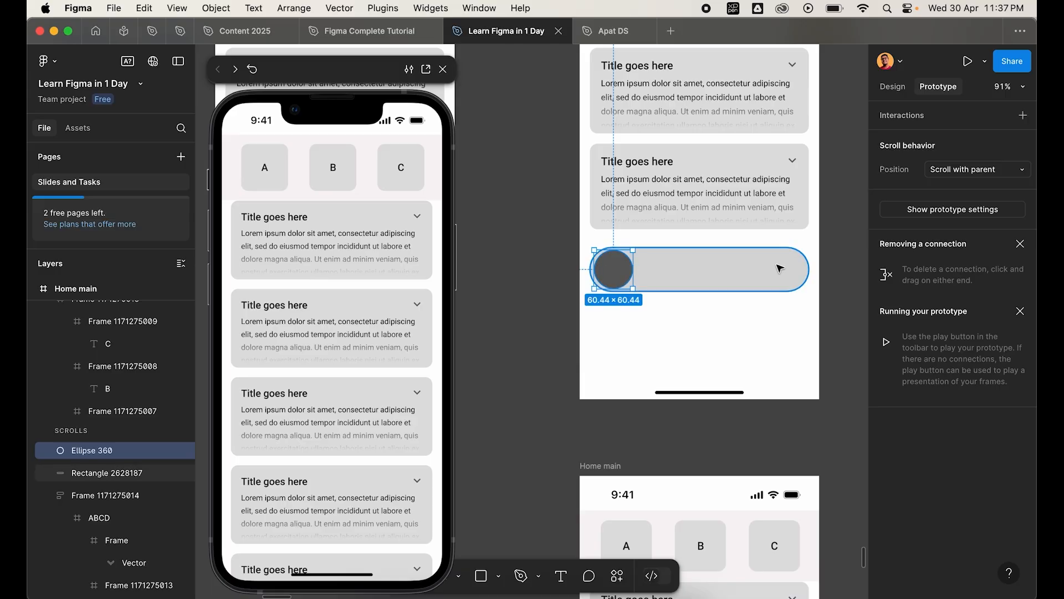
scroll(679, 268, "down", 5)
scroll(659, 272, "up", 7)
scroll(649, 388, "down", 5)
scroll(665, 431, "down", 8)
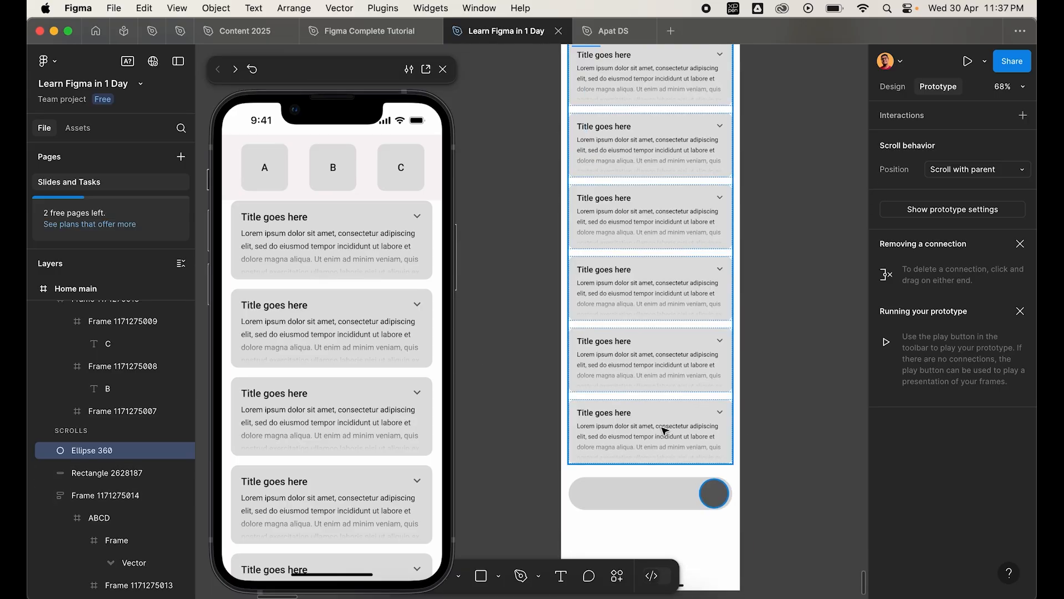
scroll(665, 430, "down", 2)
scroll(665, 430, "up", 5)
scroll(732, 368, "down", 6)
scroll(732, 368, "up", 9)
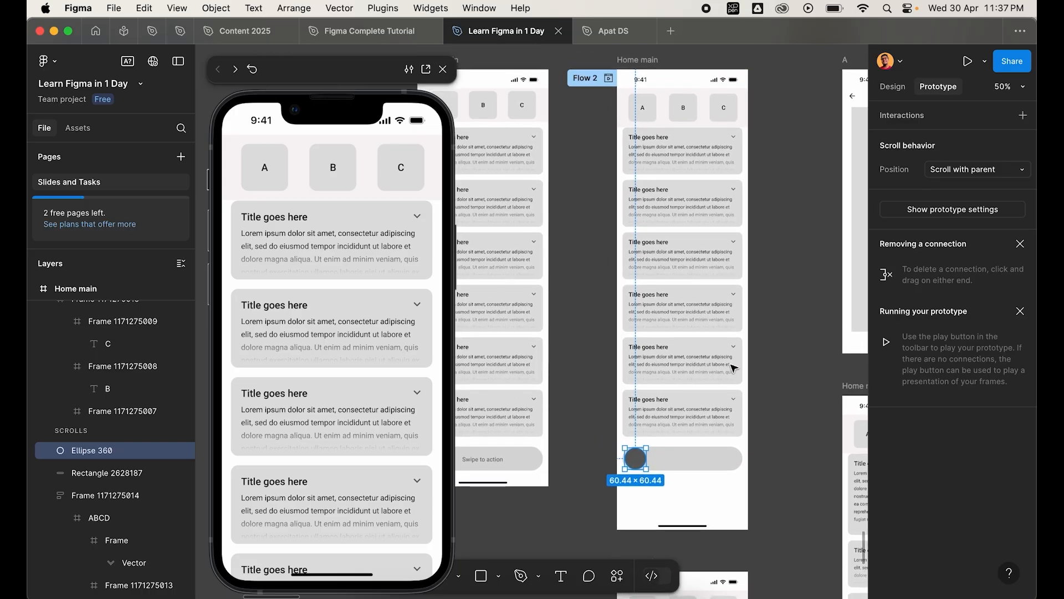
scroll(720, 368, "down", 10)
scroll(688, 366, "down", 3)
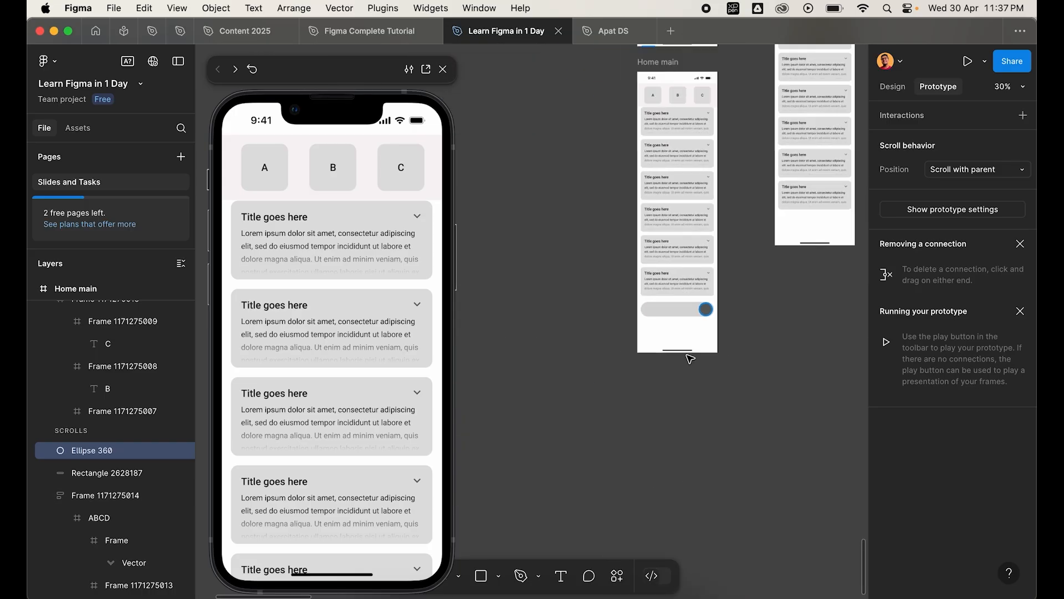
scroll(691, 359, "up", 6)
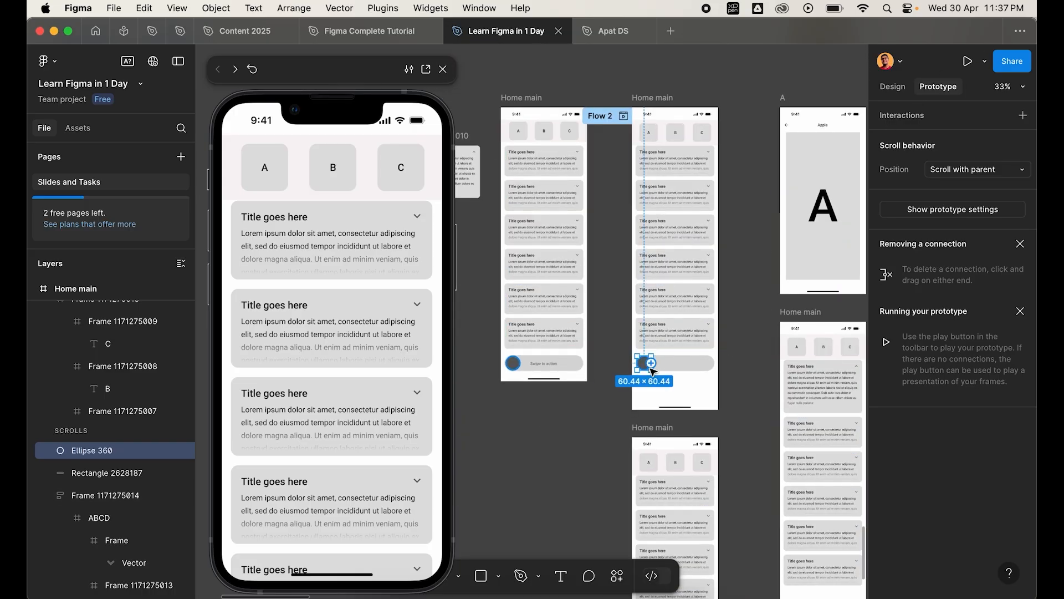
- Connect the swipe circle in the Flow 2 Home main frame to the Home main frame below it, with an On drag trigger
scroll(655, 361, "up", 3)
left_click_drag(661, 381, 562, 418)
scroll(666, 444, "down", 5)
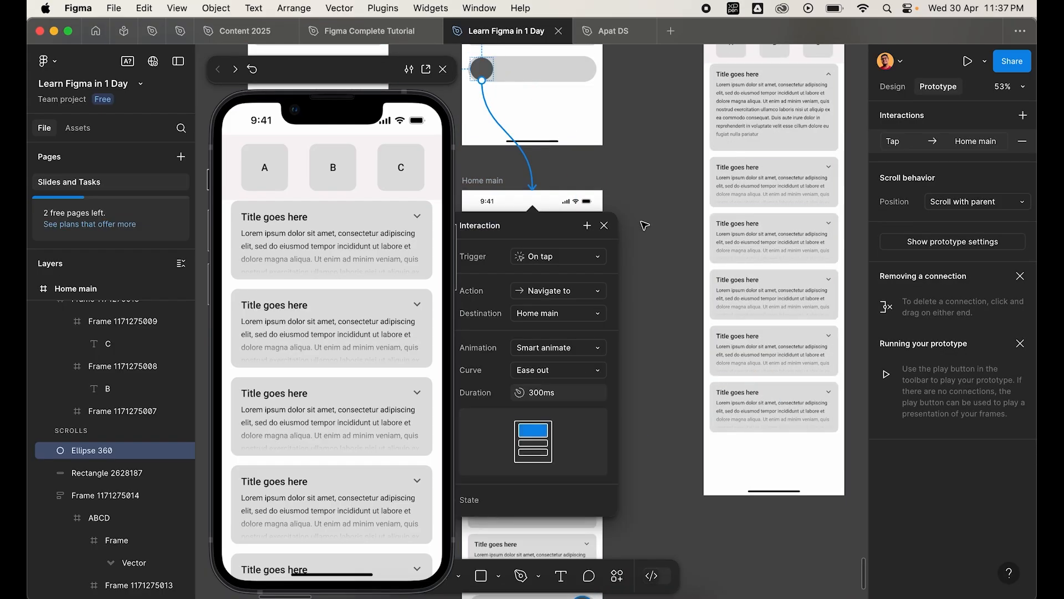
scroll(571, 190, "up", 3)
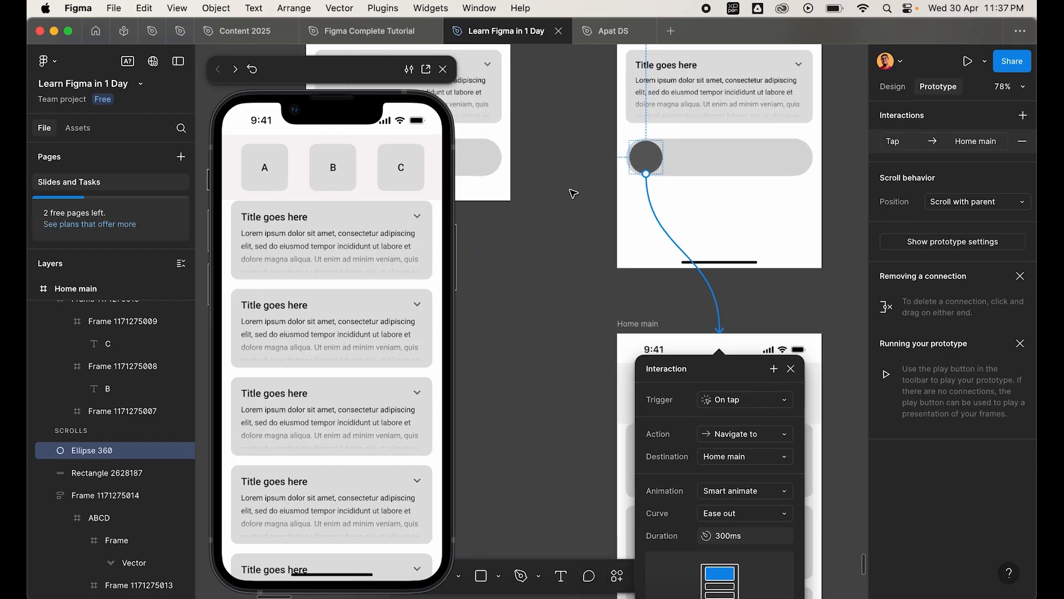
left_click(742, 404)
left_click(753, 416)
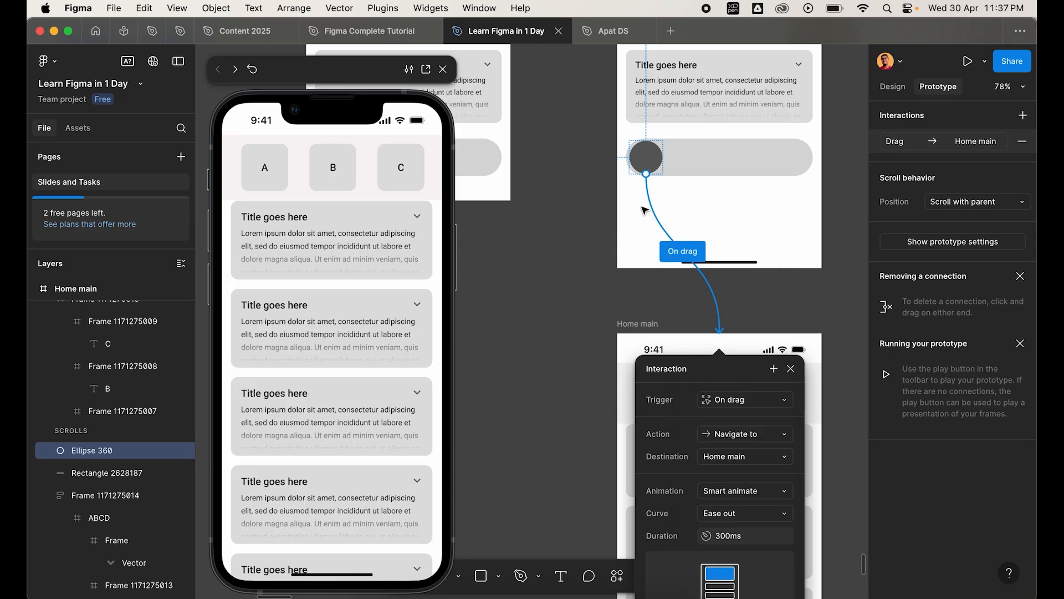
- Check the drag connection, then preview the Flow 2 Home main frame and swipe the circle across its track
scroll(641, 209, "up", 5)
scroll(564, 208, "down", 5)
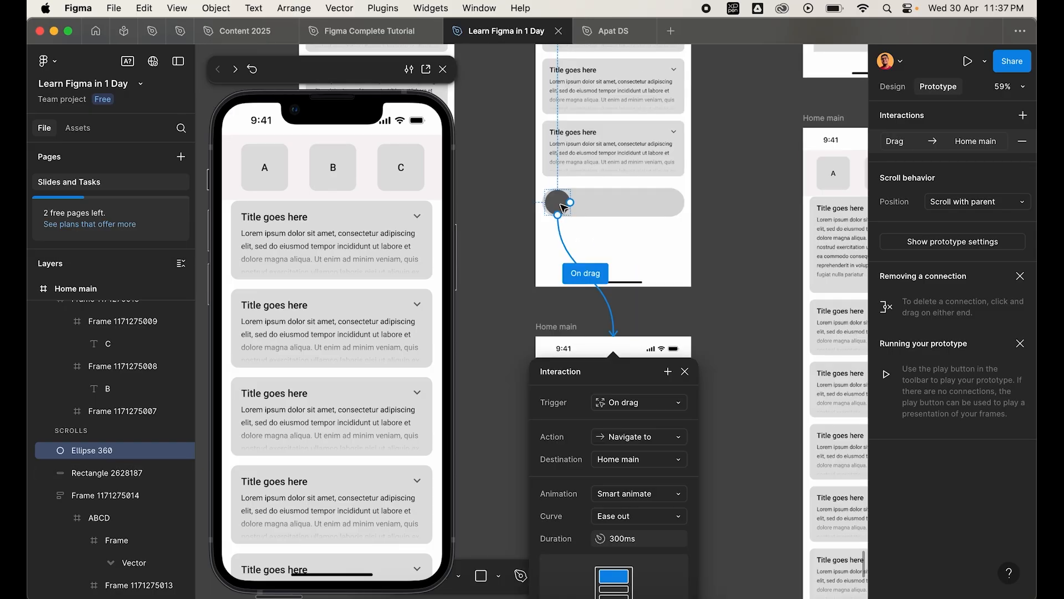
scroll(558, 202, "down", 10)
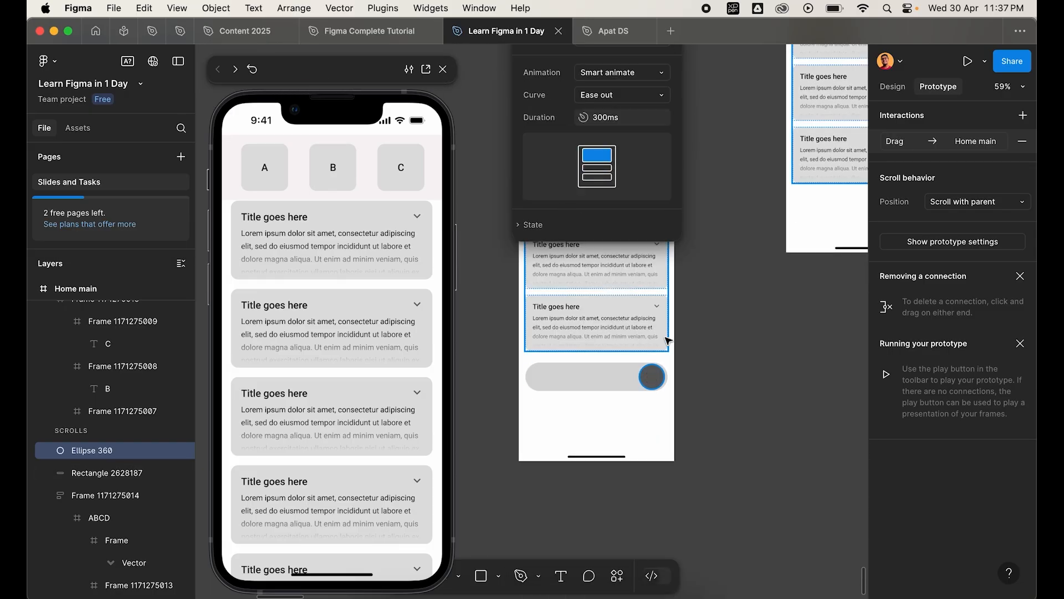
scroll(663, 346, "up", 3)
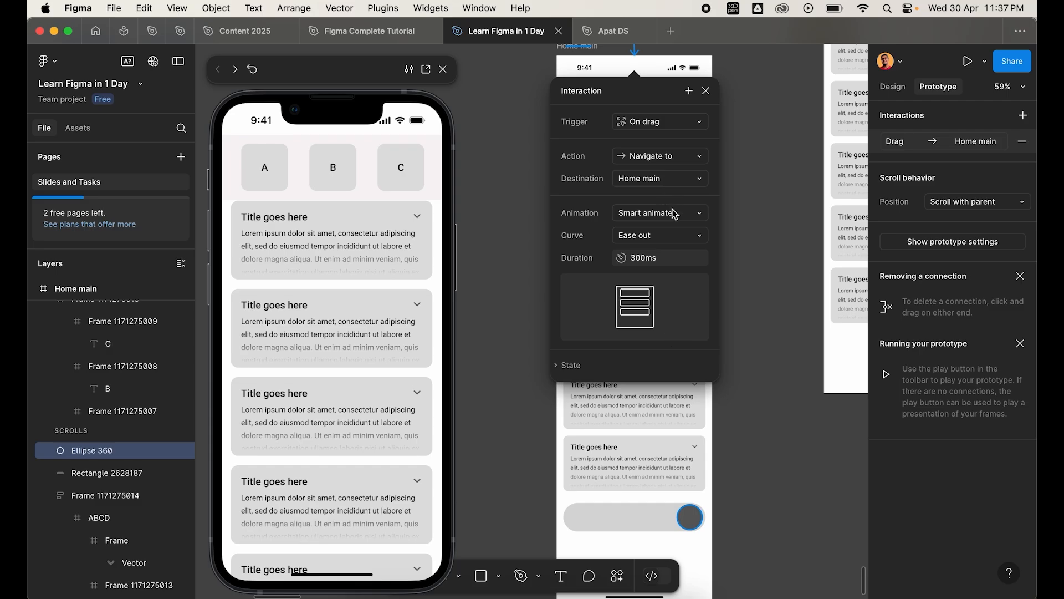
left_click(749, 202)
scroll(750, 202, "down", 3)
left_click(658, 136)
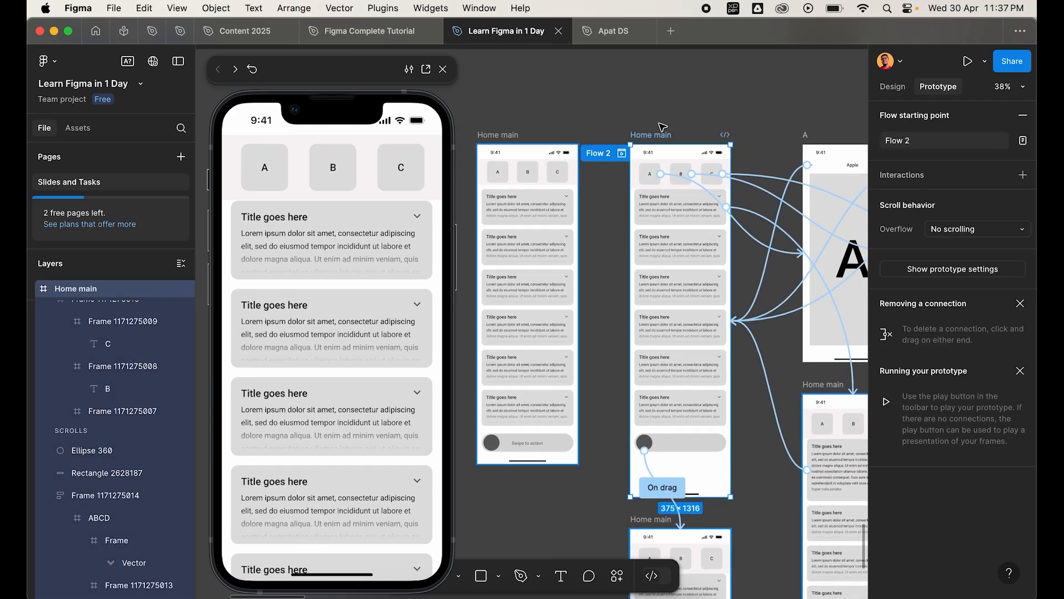
scroll(353, 464, "down", 3)
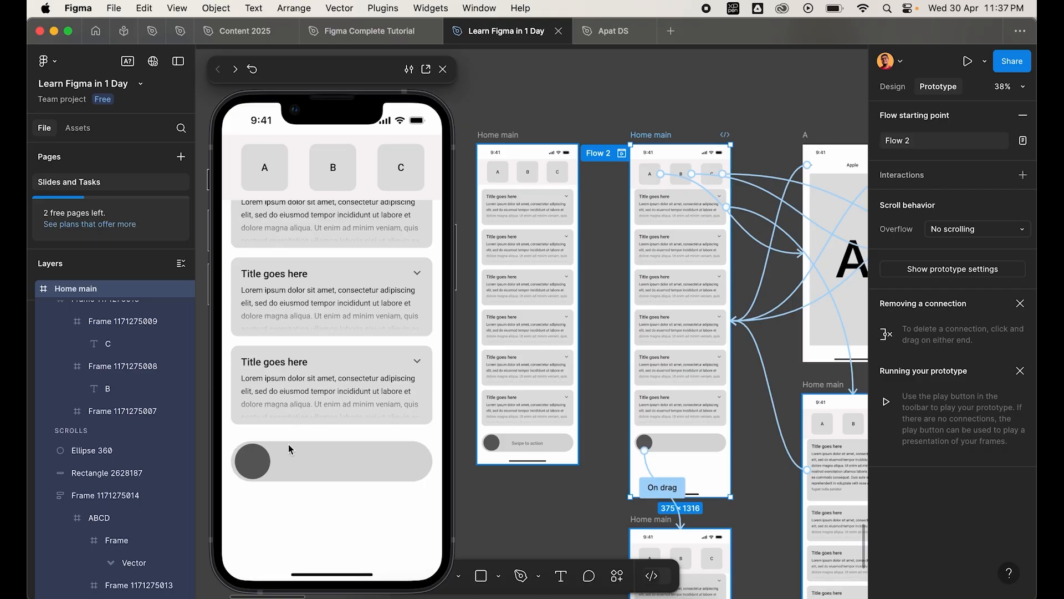
left_click_drag(252, 465, 410, 462)
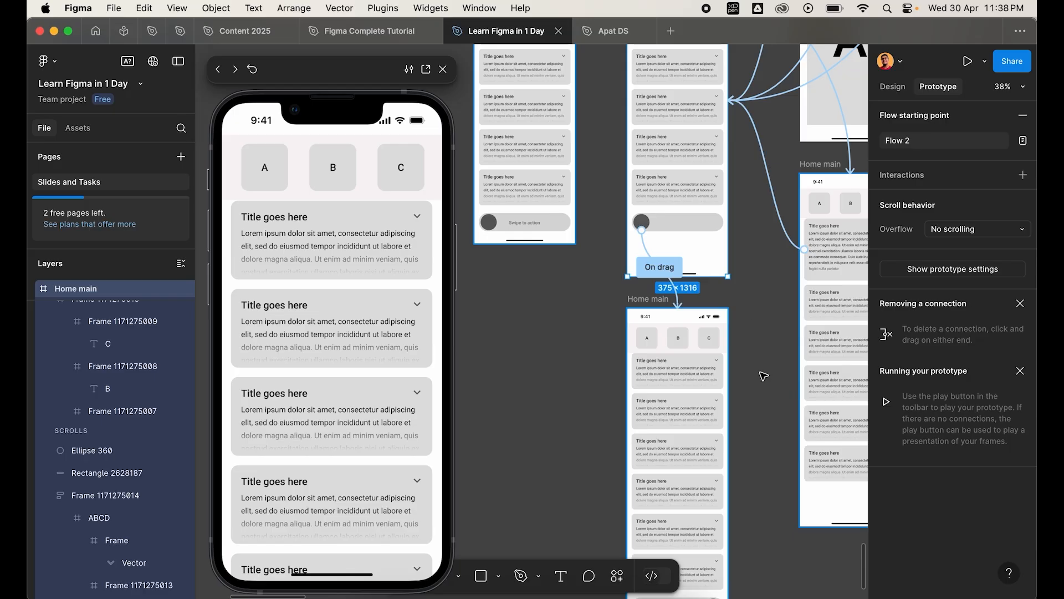
- View the destination Home main frame, then return to the Flow 2 start frame's preview and test the swipe again
scroll(757, 383, "down", 2)
left_click(651, 218)
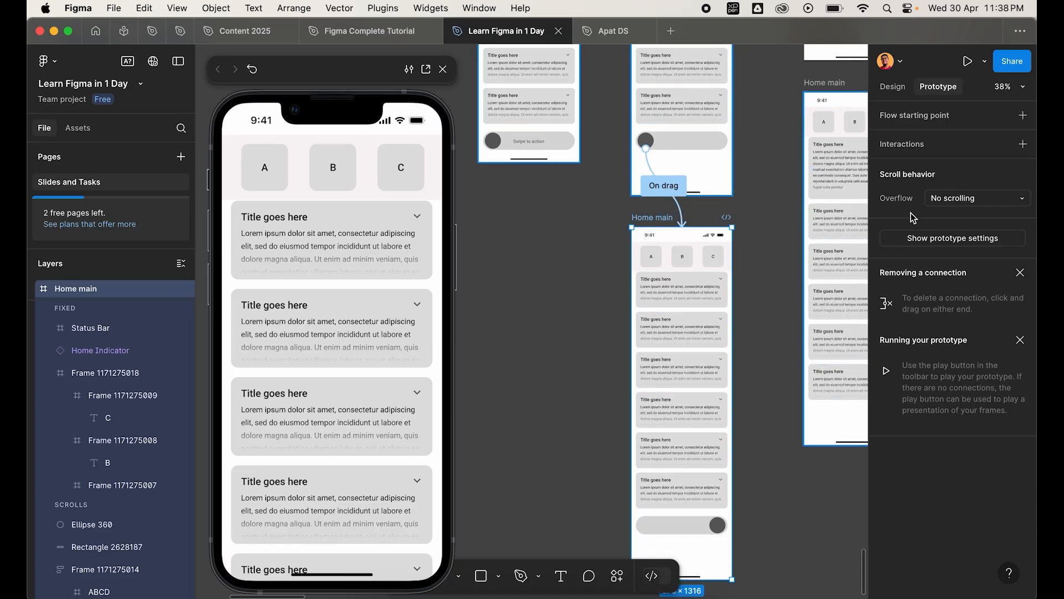
left_click(590, 216)
scroll(590, 216, "up", 6)
left_click(662, 177)
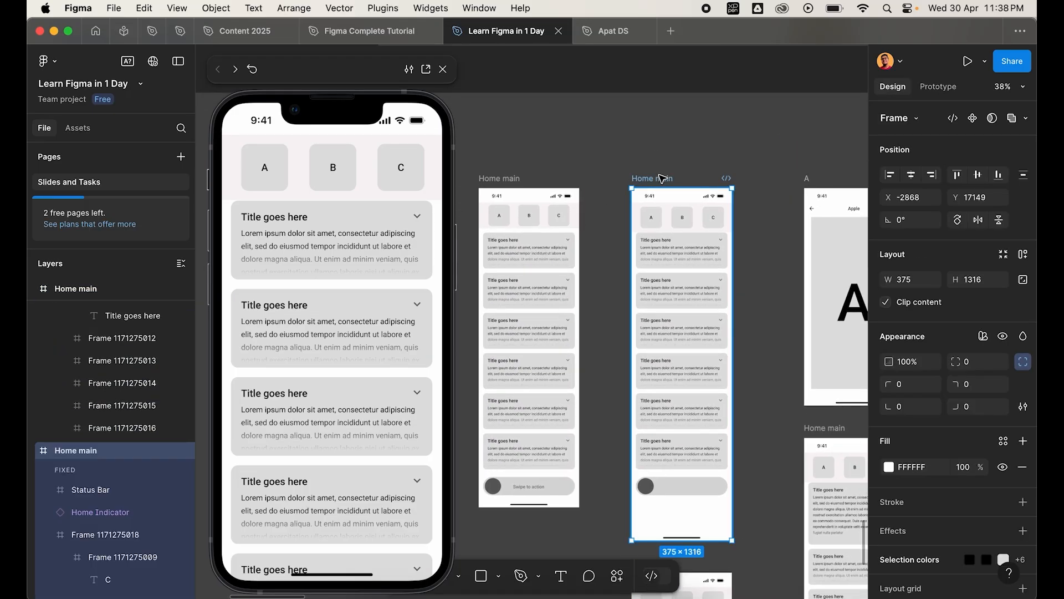
scroll(349, 407, "down", 4)
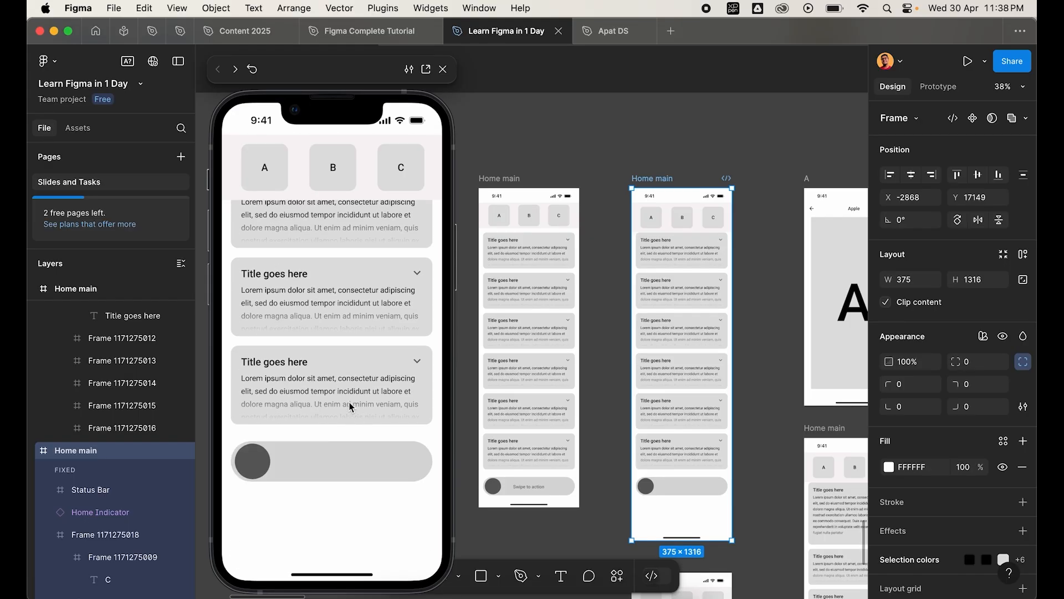
left_click_drag(255, 460, 421, 471)
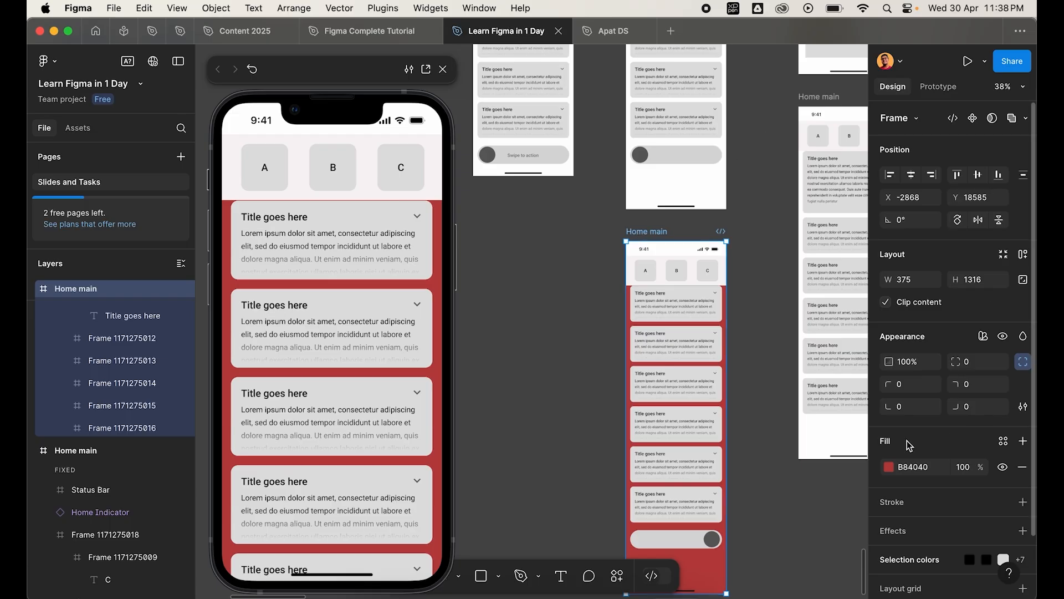
- Set the fill of the destination Home main frame to white, FFFFFF
left_click(889, 467)
left_click_drag(805, 314, 651, 231)
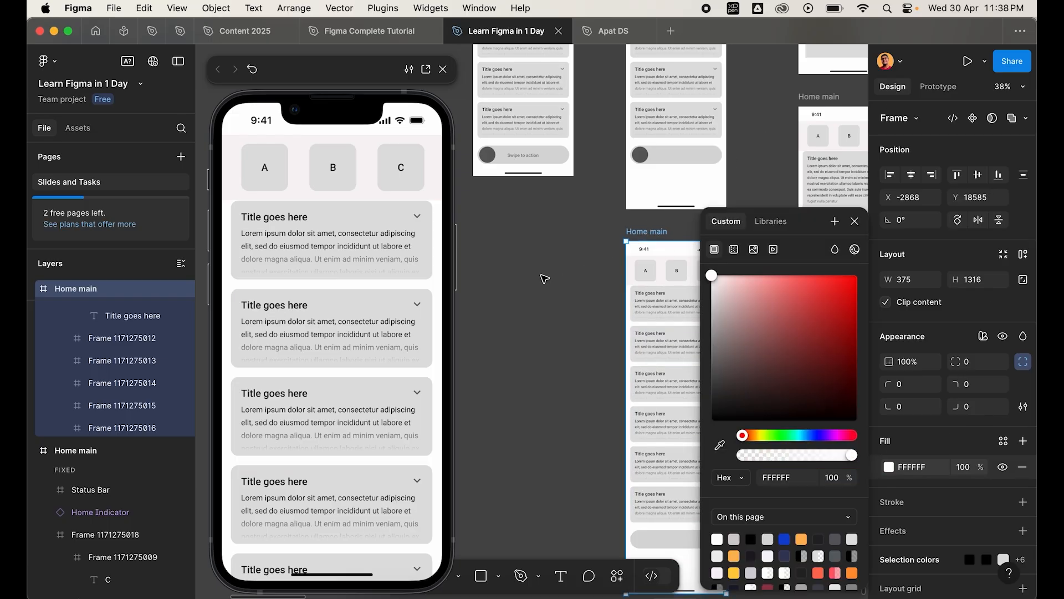
left_click(545, 278)
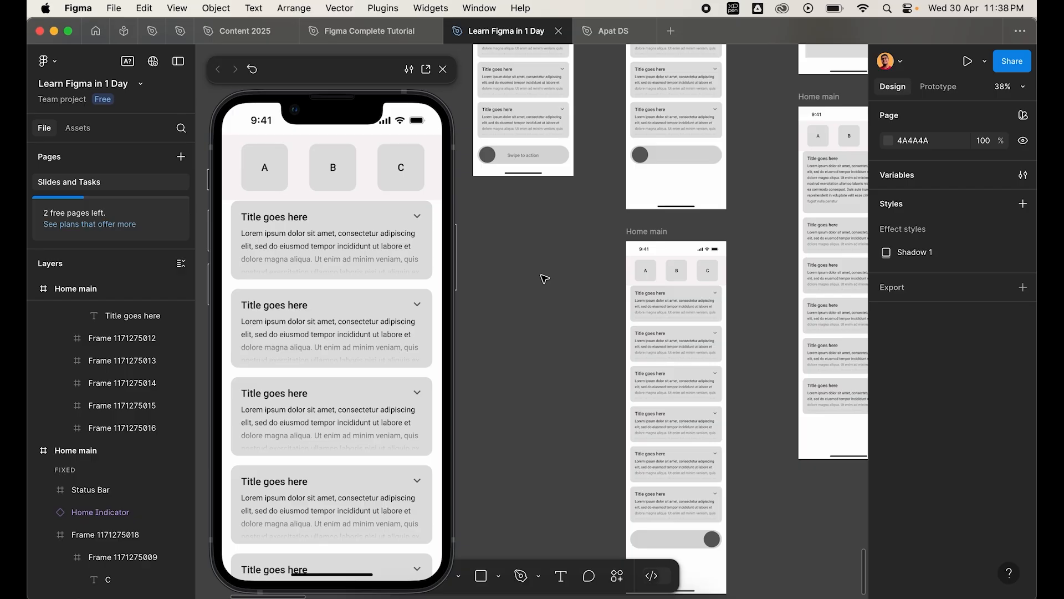
- Preview the finished prototype from its Starting Point frame and test the "Swipe to action" slider
scroll(545, 279, "down", 3)
scroll(543, 266, "up", 3)
scroll(541, 158, "up", 4)
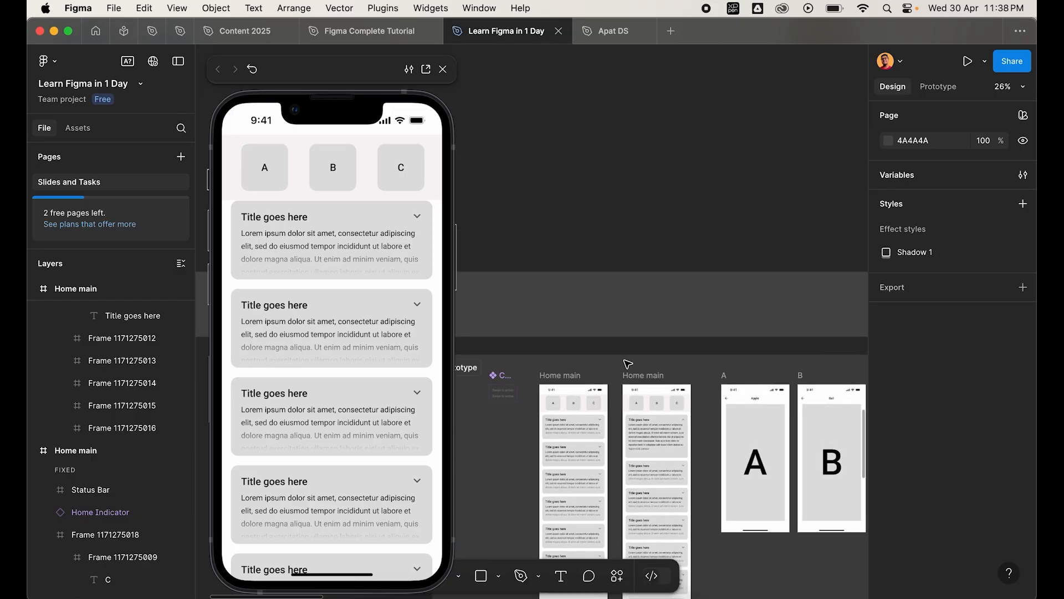
scroll(627, 364, "down", 1)
left_click(582, 374)
key("shift+e")
scroll(282, 481, "down", 4)
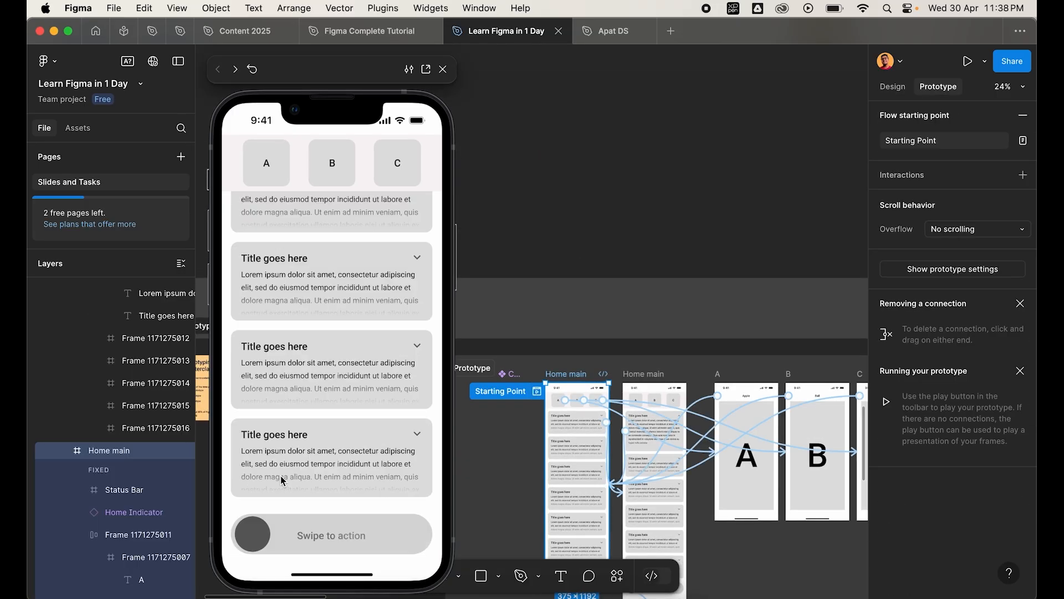
left_click_drag(256, 541, 442, 541)
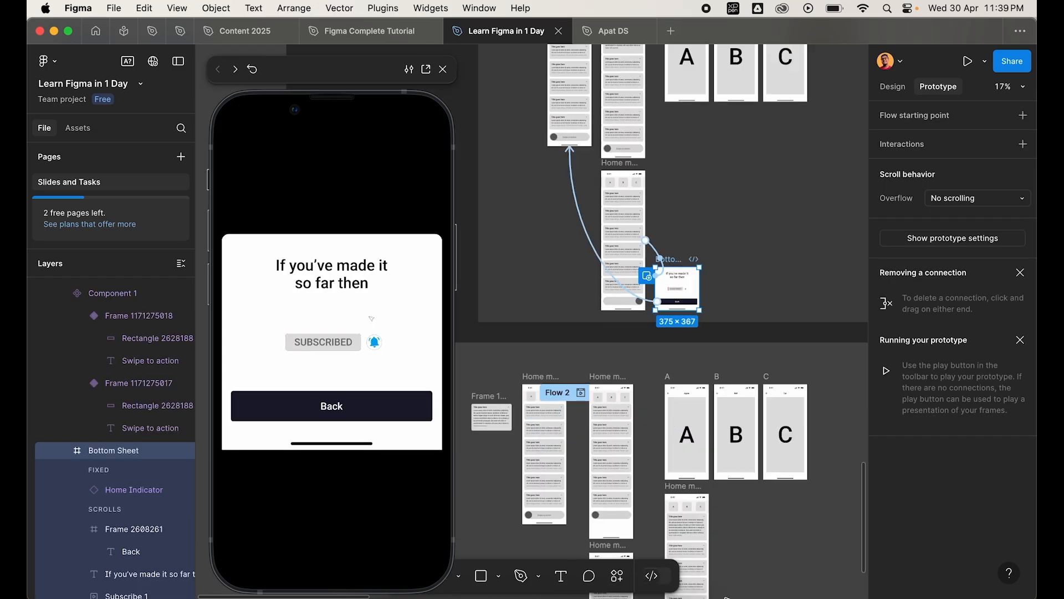
- Draw a new frame in the empty area beside the destination Home main frame and size it to 375 × 400
scroll(695, 465, "down", 3)
scroll(695, 464, "up", 5)
key("f")
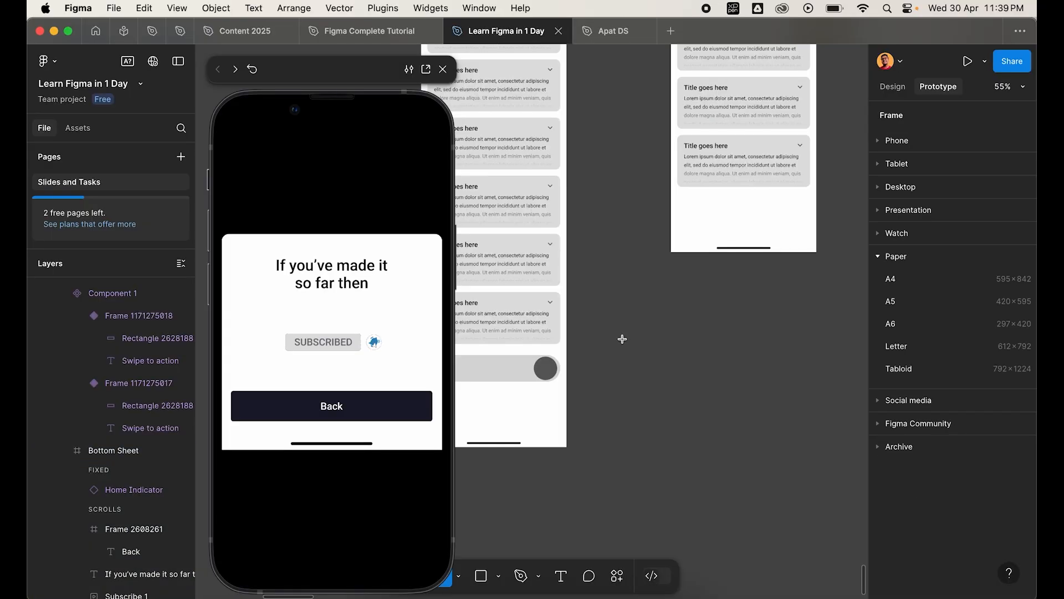
left_click_drag(612, 340, 748, 417)
left_click(893, 89)
left_click(913, 274)
type("375")
left_click(979, 278)
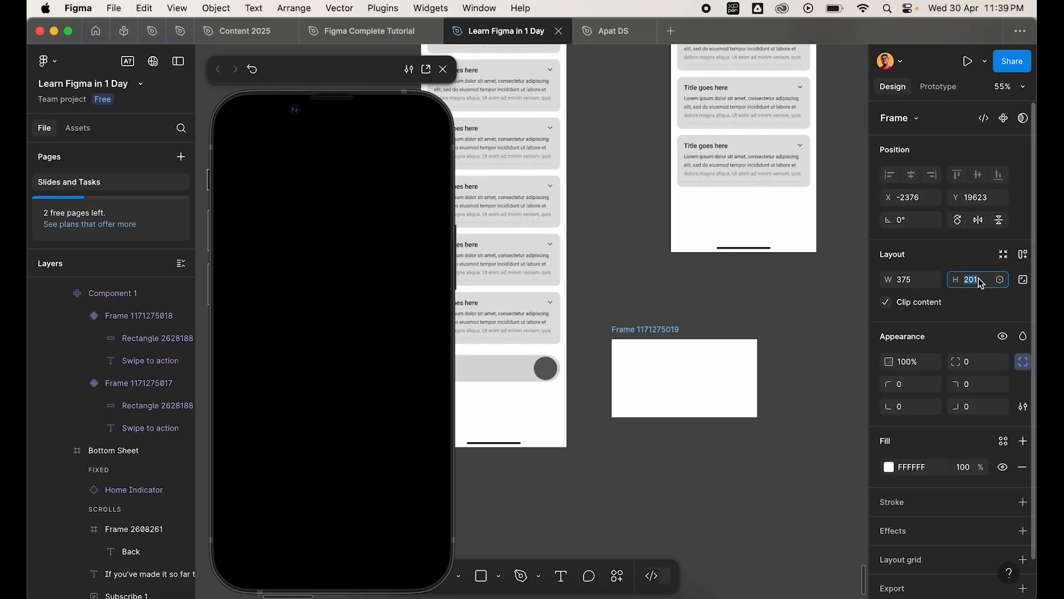
type("400")
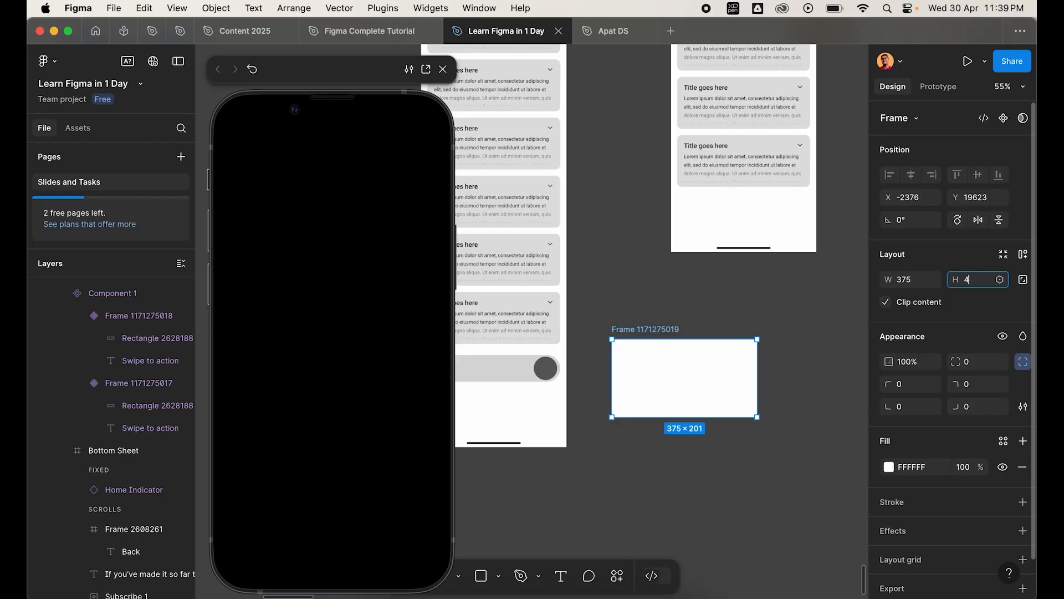
key("Return")
- Paste the Home Indicator into the new frame and align it to the frame's bottom edge
key("ctrl+v")
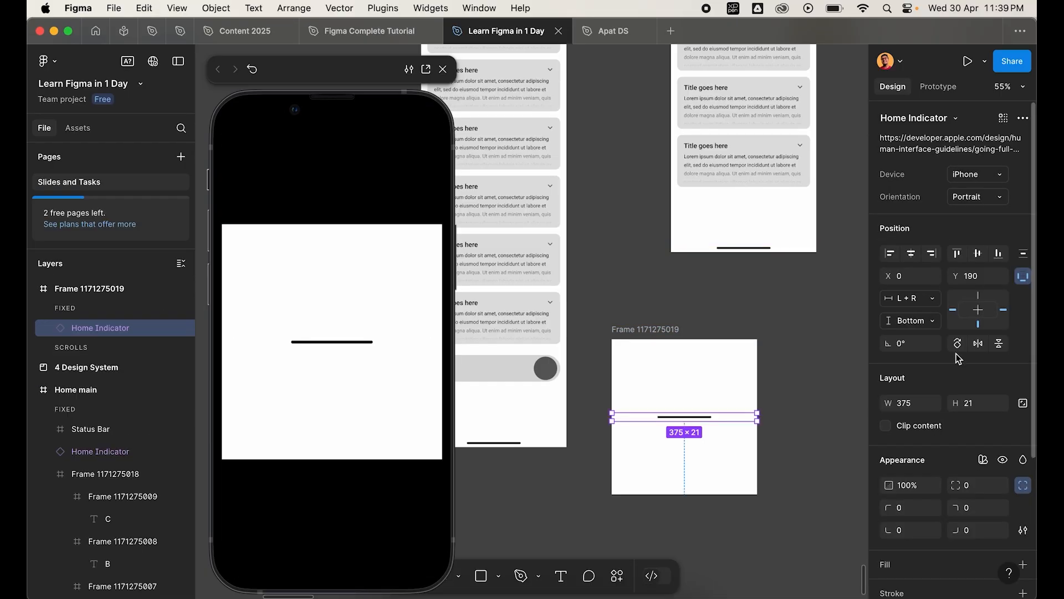
left_click(677, 399)
left_click(674, 416)
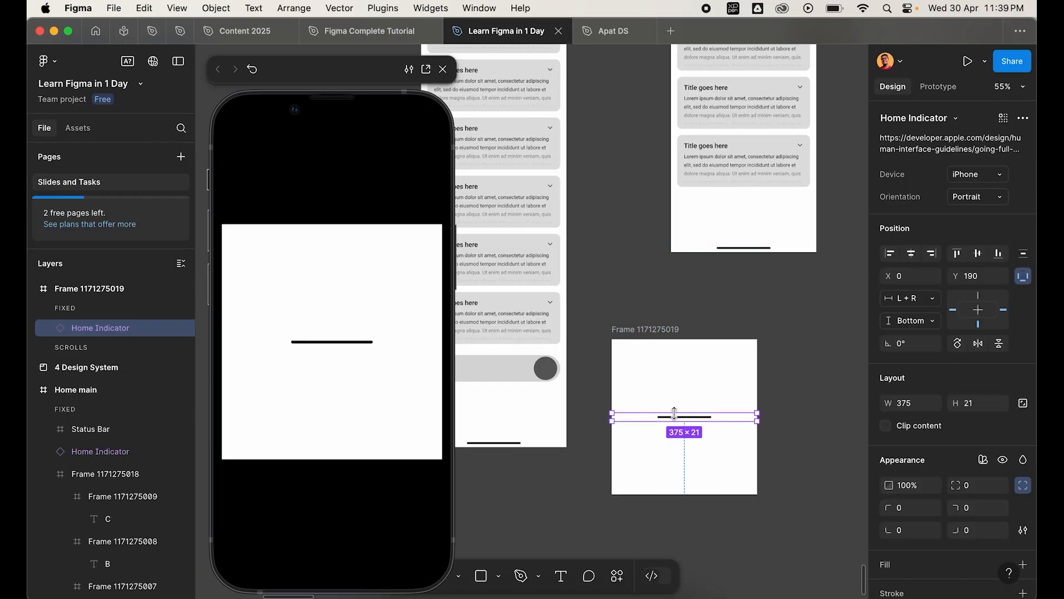
left_click(997, 254)
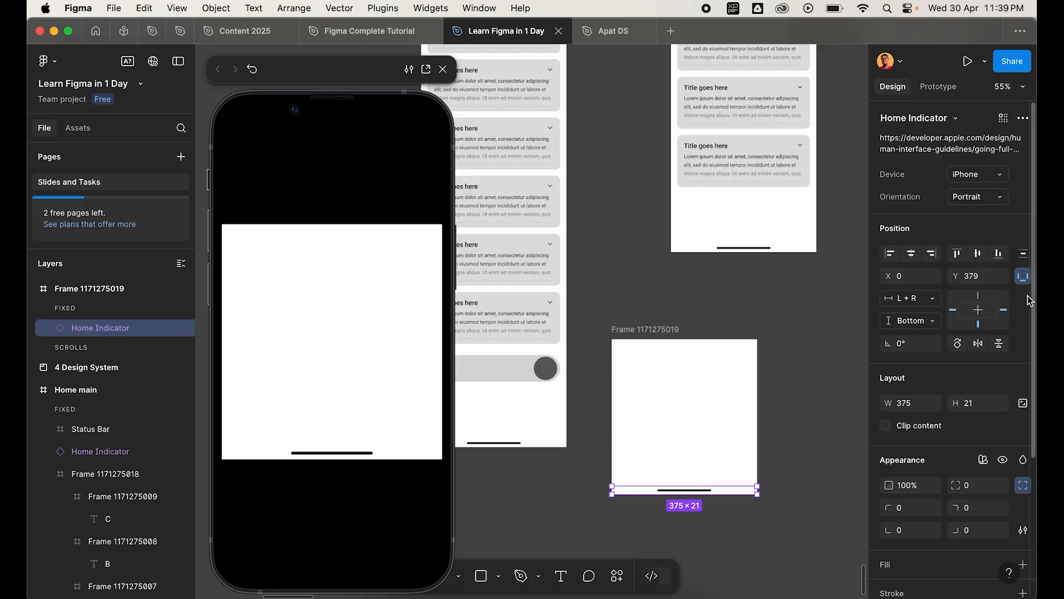
left_click(675, 379)
- Copy the Subscribe 1 animation from the finished Bottom Sheet frame into the new frame
scroll(665, 377, "down", 6)
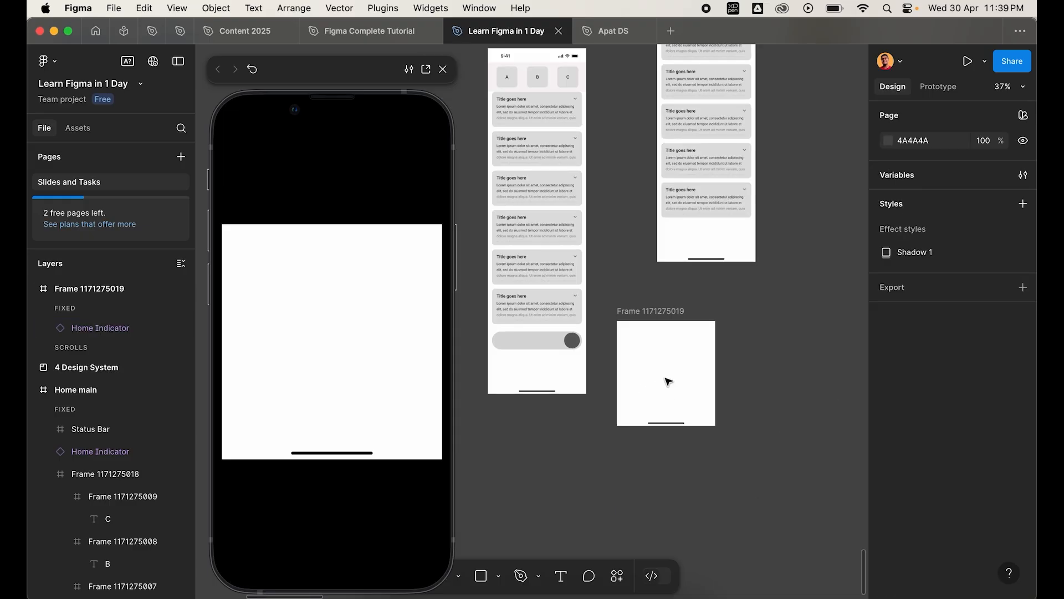
scroll(668, 210, "up", 5)
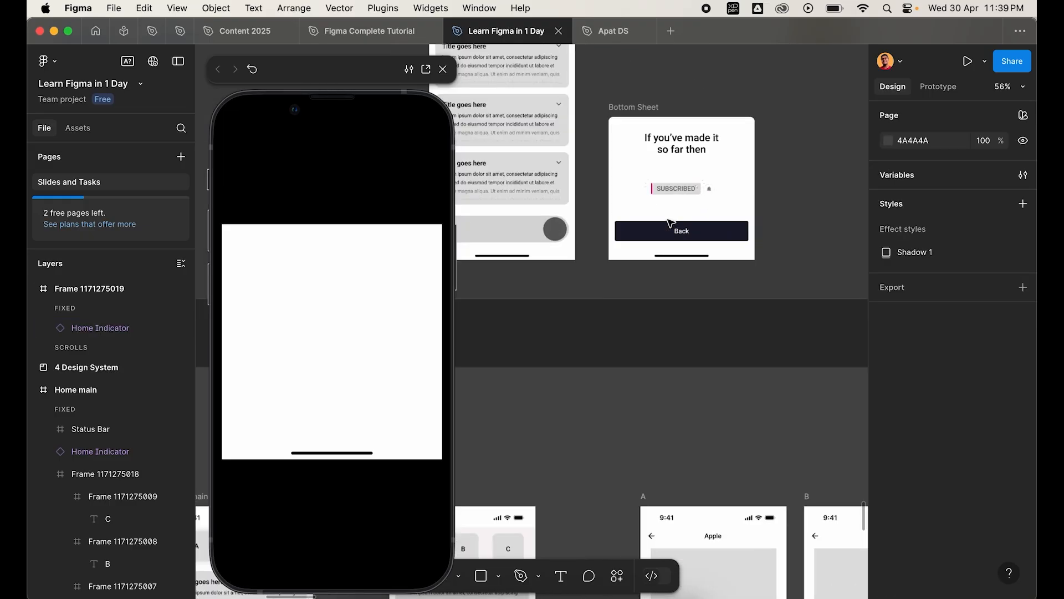
left_click(668, 193)
scroll(668, 195, "down", 5)
scroll(668, 196, "down", 10)
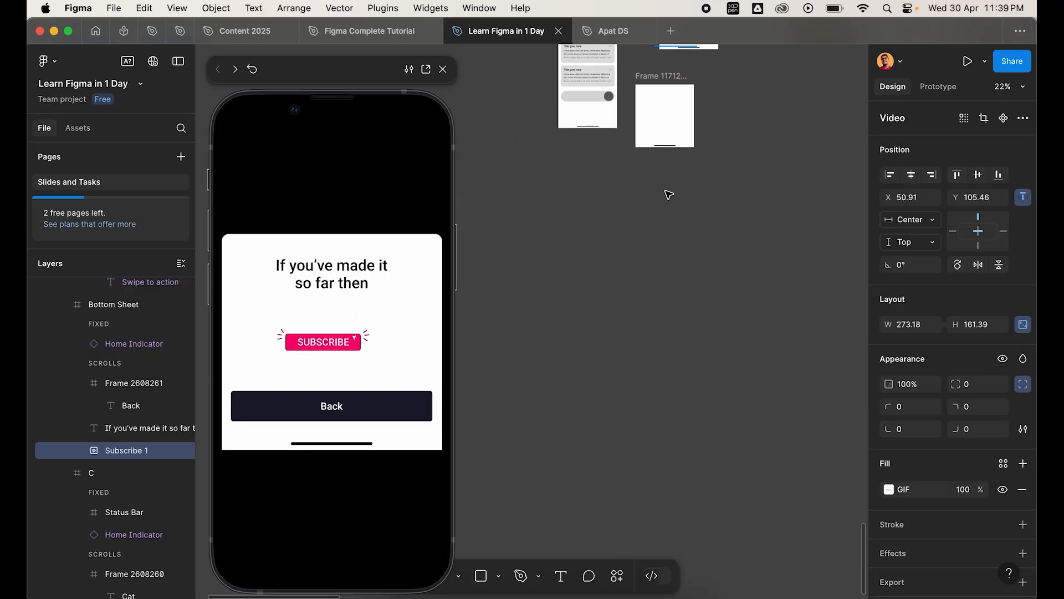
scroll(658, 261, "up", 4)
left_click(638, 217)
key("super+v")
- Copy the "If you've made it so far then" heading and the Back button from the Bottom Sheet into the new frame
scroll(687, 144, "down", 5)
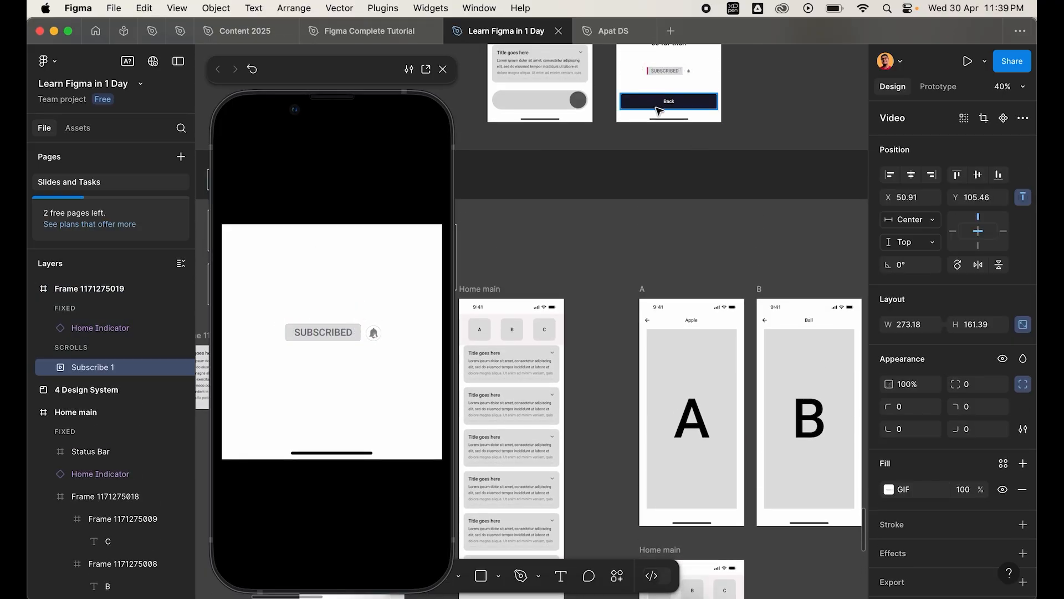
scroll(658, 110, "up", 4)
scroll(649, 106, "up", 5)
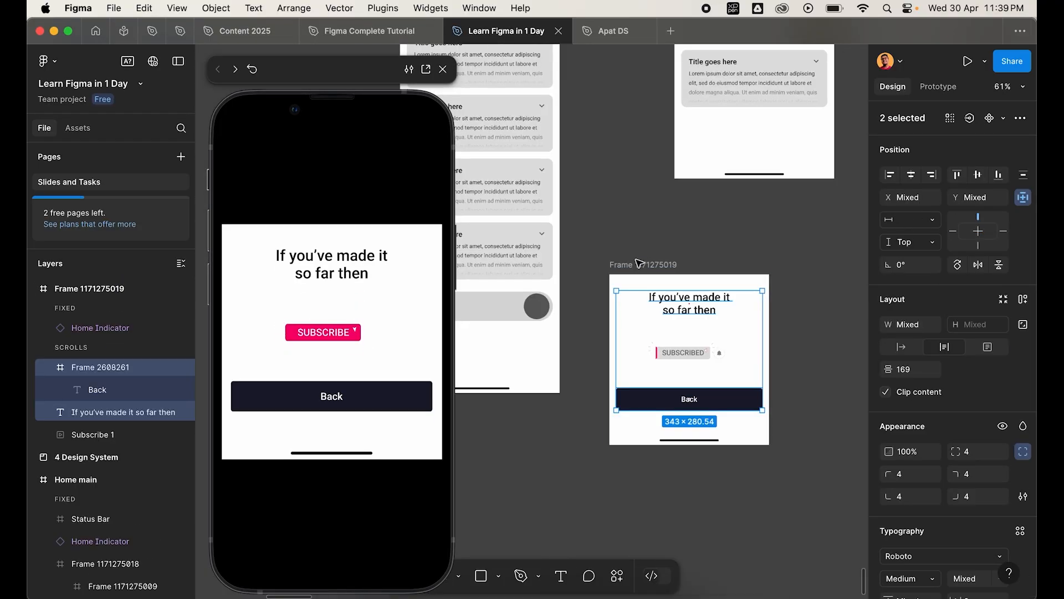
- Round the new frame's two top corners to 16 and line up its bottom edge with the destination Home main frame
left_click(637, 265)
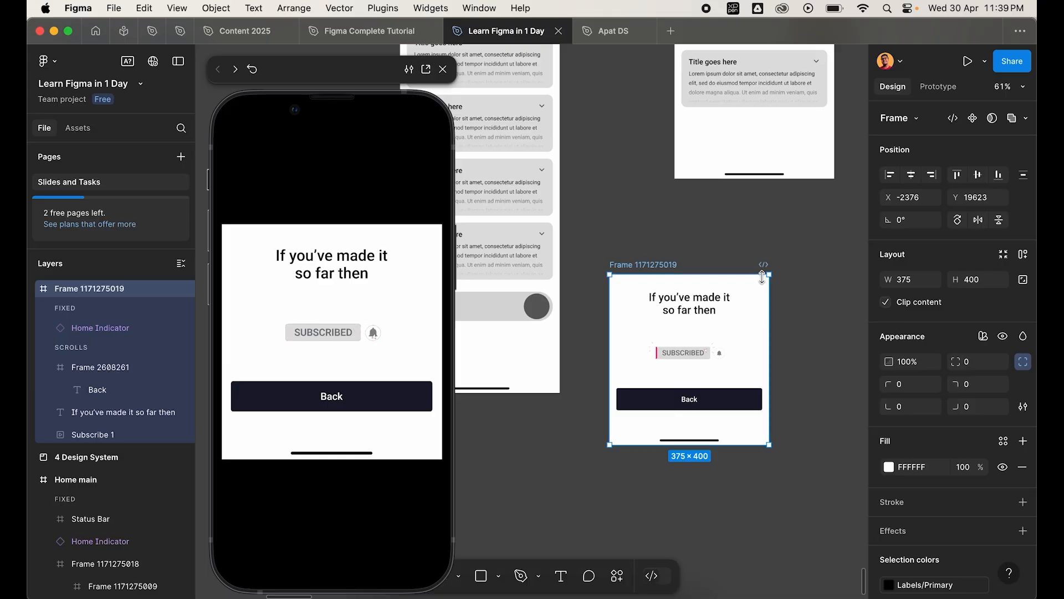
left_click(970, 383)
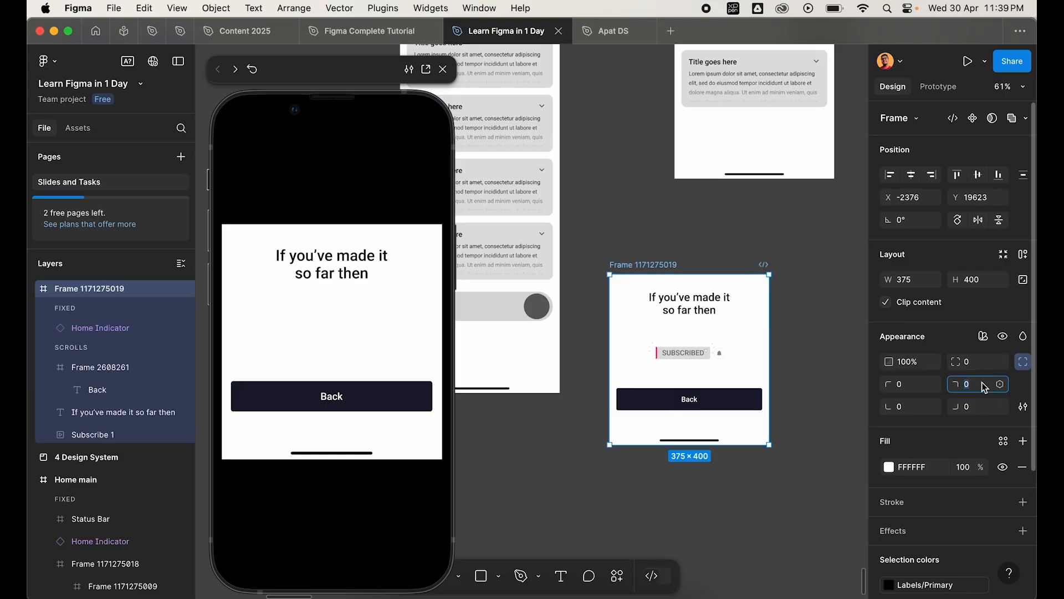
type("16")
left_click(903, 384)
type("1")
key("Return")
left_click(569, 221)
left_click_drag(661, 273, 654, 220)
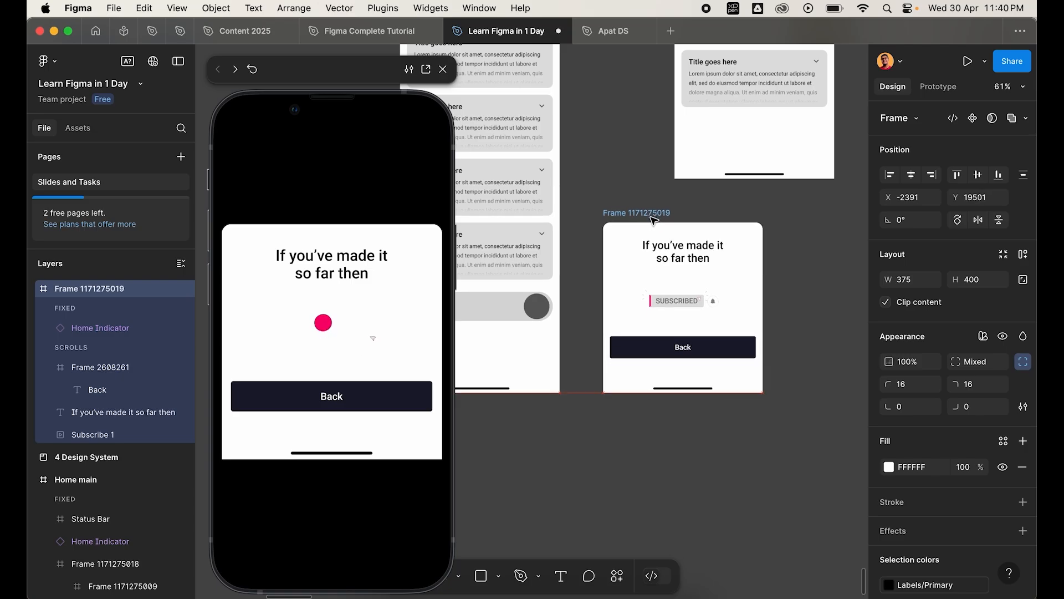
- Compare the destination Home main frame with the new sheet frame, viewing each in the preview
scroll(655, 221, "down", 5)
scroll(654, 221, "up", 4)
left_click(632, 174)
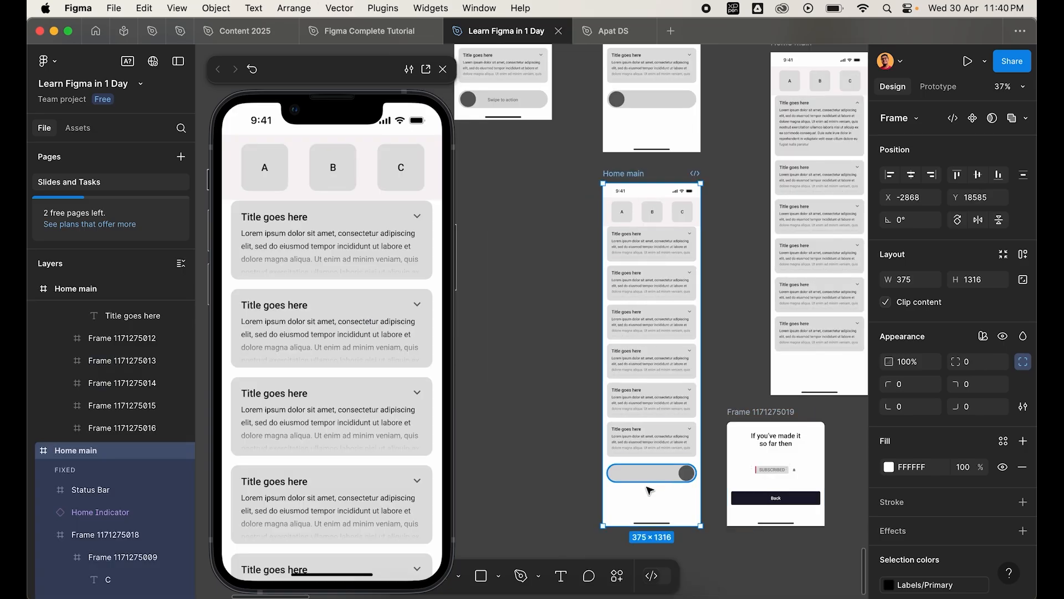
scroll(652, 489, "up", 4)
scroll(741, 468, "right", 5)
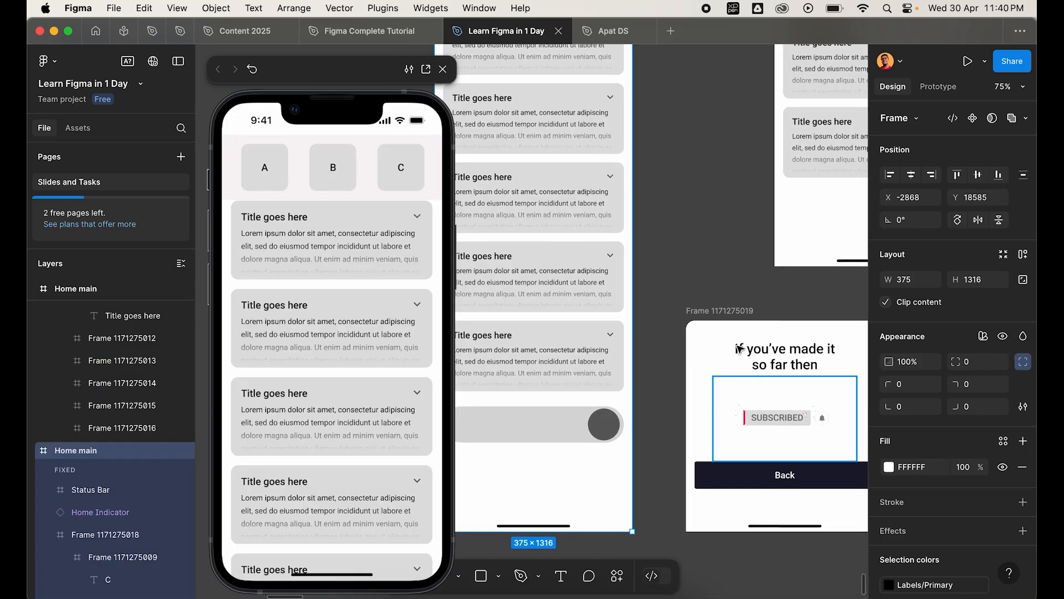
left_click(740, 314)
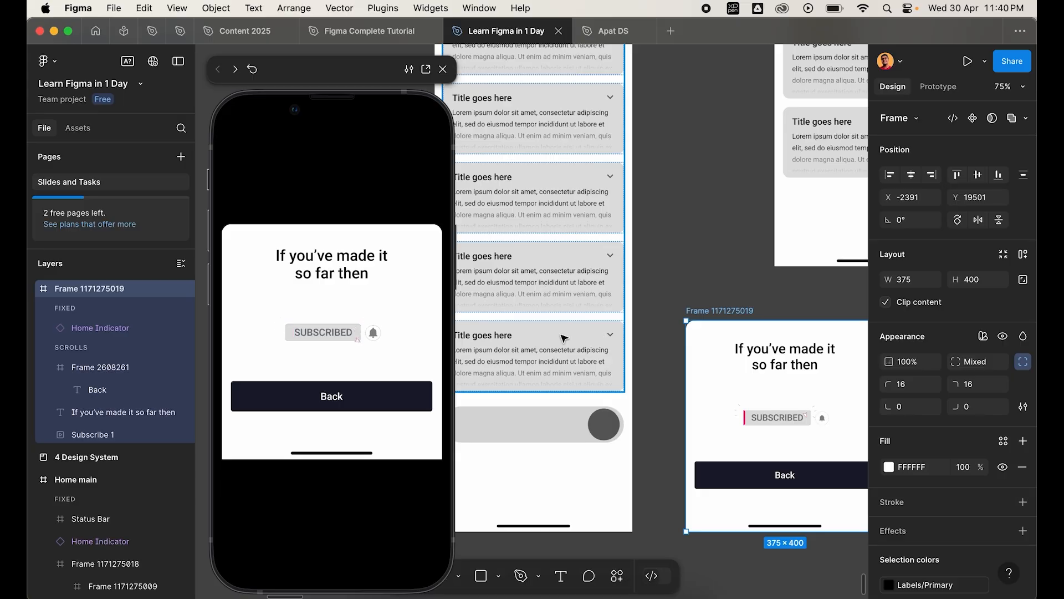
- Create a prototype connection from the destination Home main frame to the new sheet frame
scroll(599, 294, "down", 3)
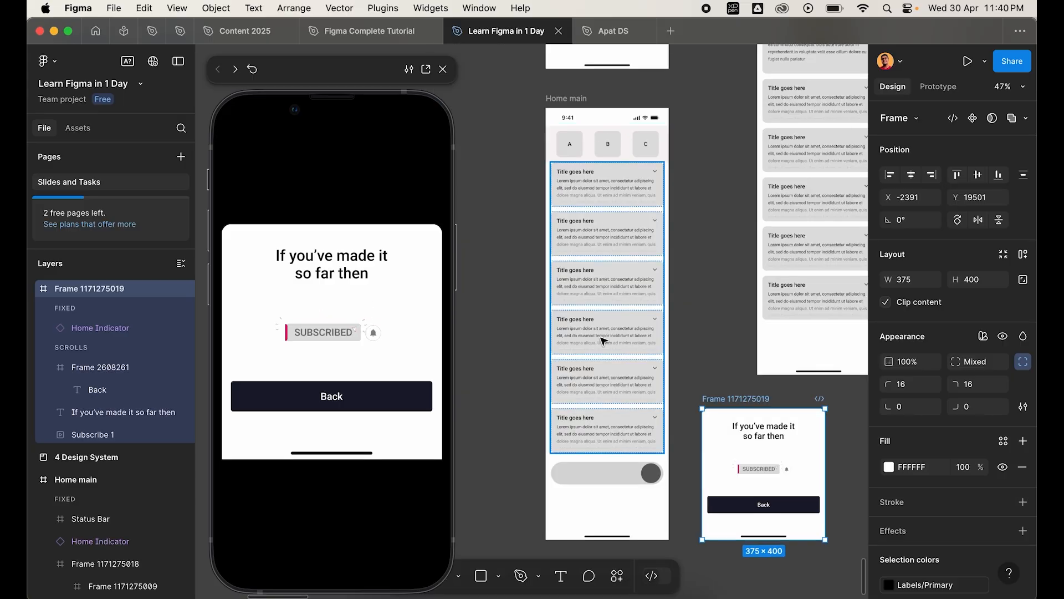
left_click(645, 306)
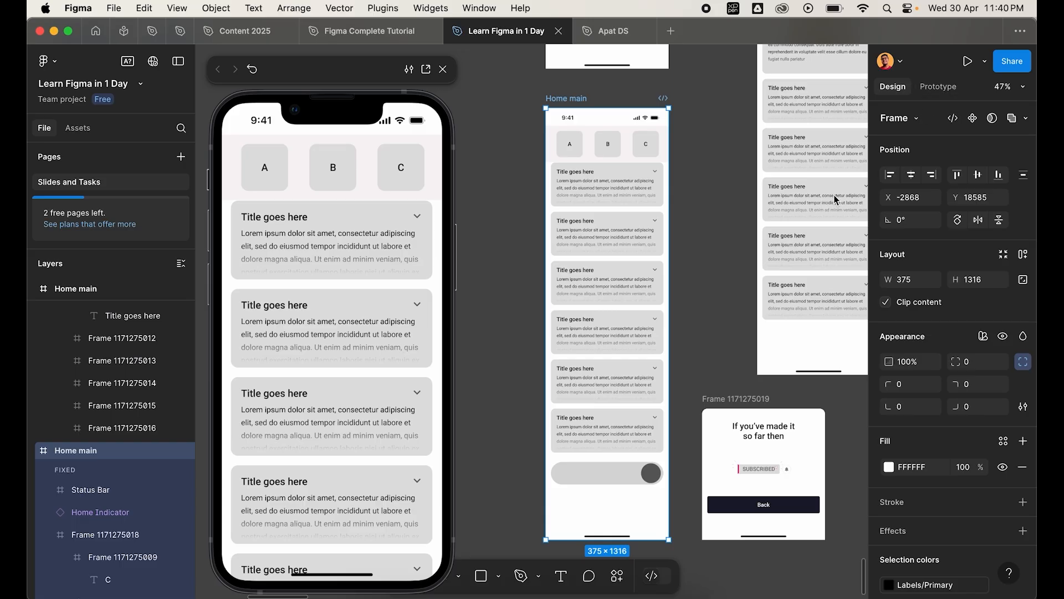
scroll(657, 366, "down", 2)
scroll(623, 349, "down", 2)
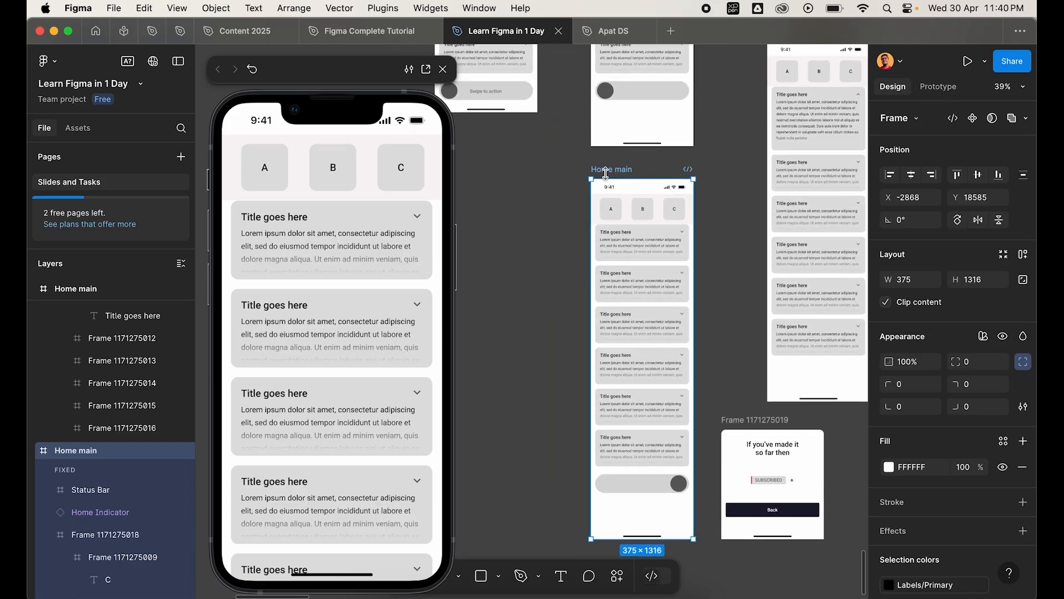
left_click(939, 87)
left_click_drag(694, 359, 762, 442)
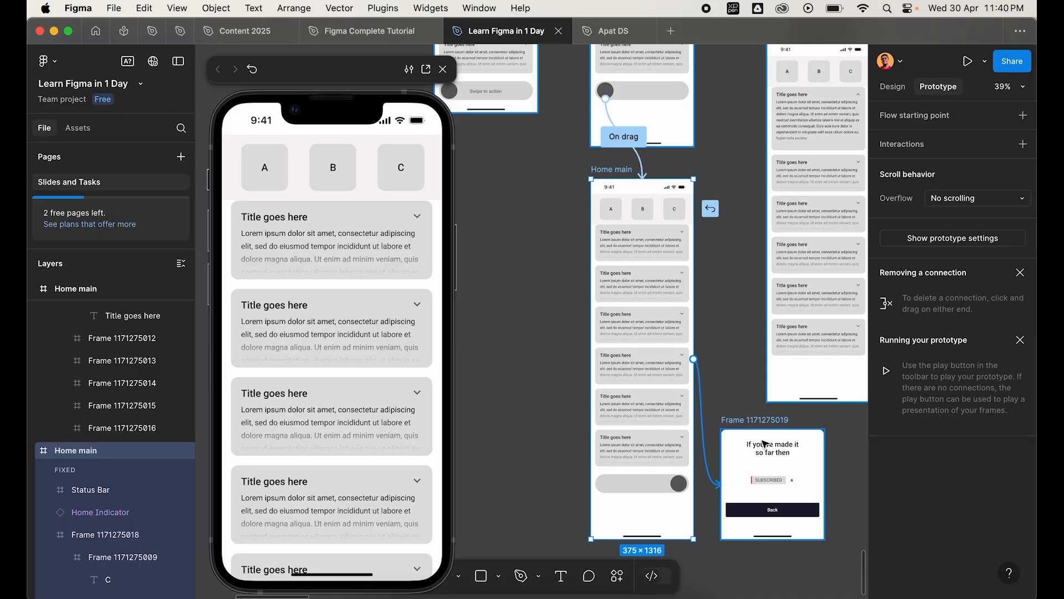
left_click_drag(764, 444, 765, 445)
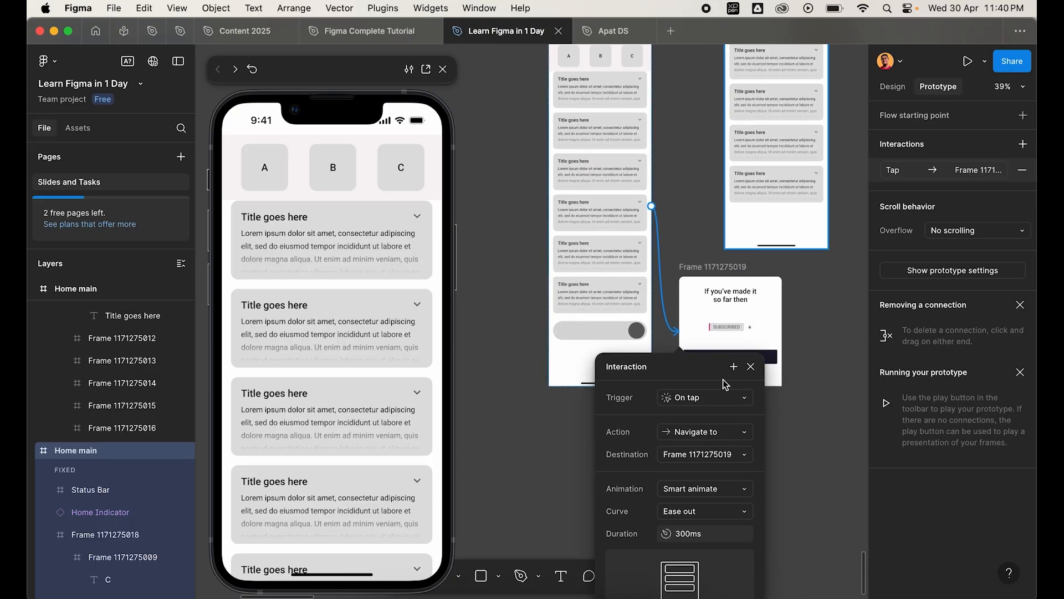
- Set the new connection's trigger to After delay with a delay of 1 ms
scroll(722, 379, "up", 3)
left_click(702, 326)
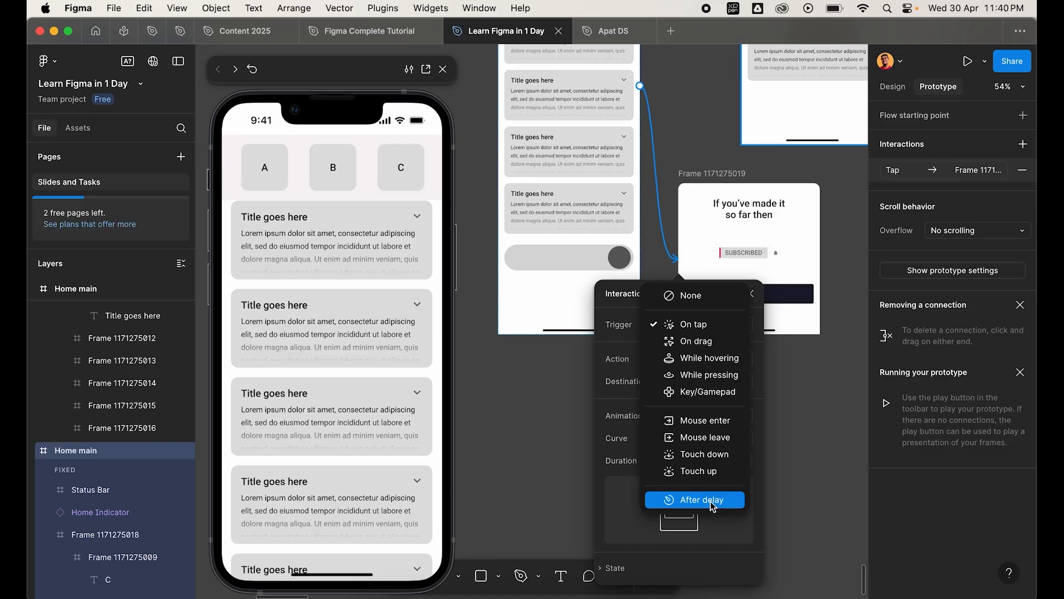
left_click(702, 499)
left_click(706, 348)
type("1")
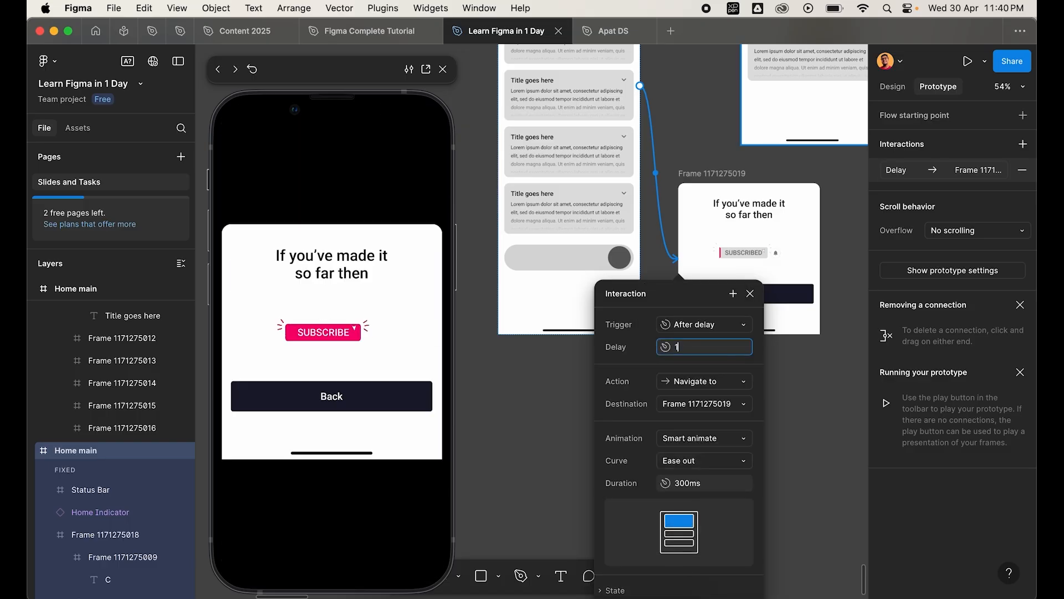
left_click(354, 332)
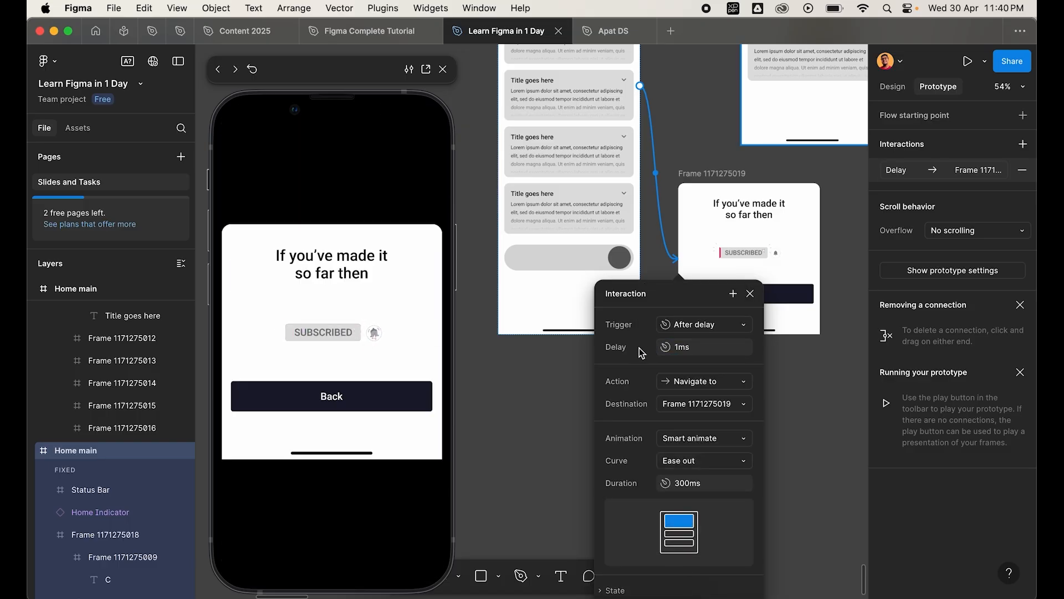
- Change the delayed connection's action to Open overlay, with the new sheet frame as the overlay
scroll(640, 357, "up", 3)
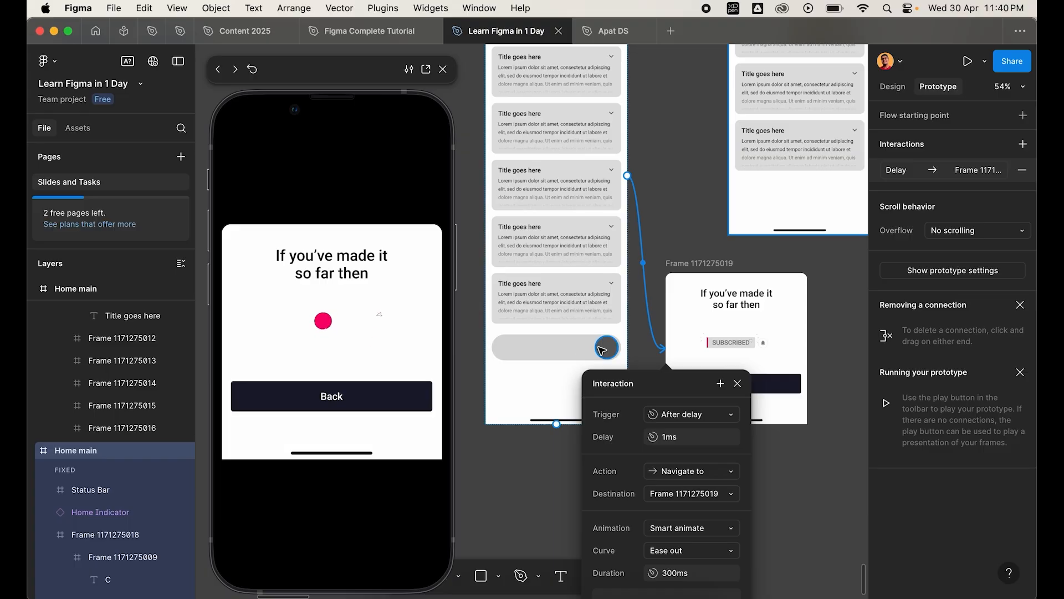
scroll(600, 352, "down", 3)
left_click(682, 165)
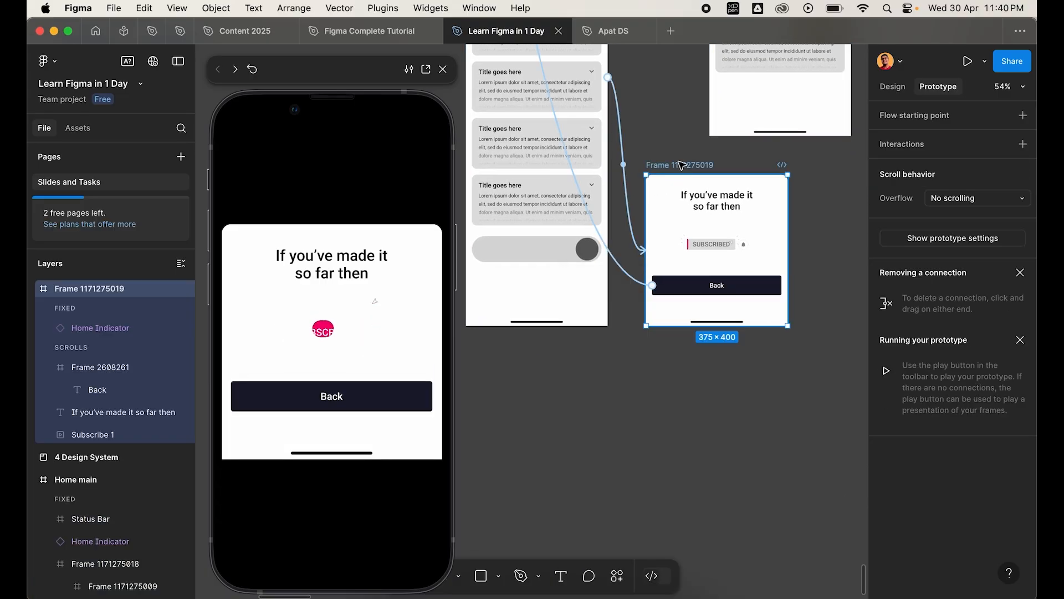
left_click(626, 165)
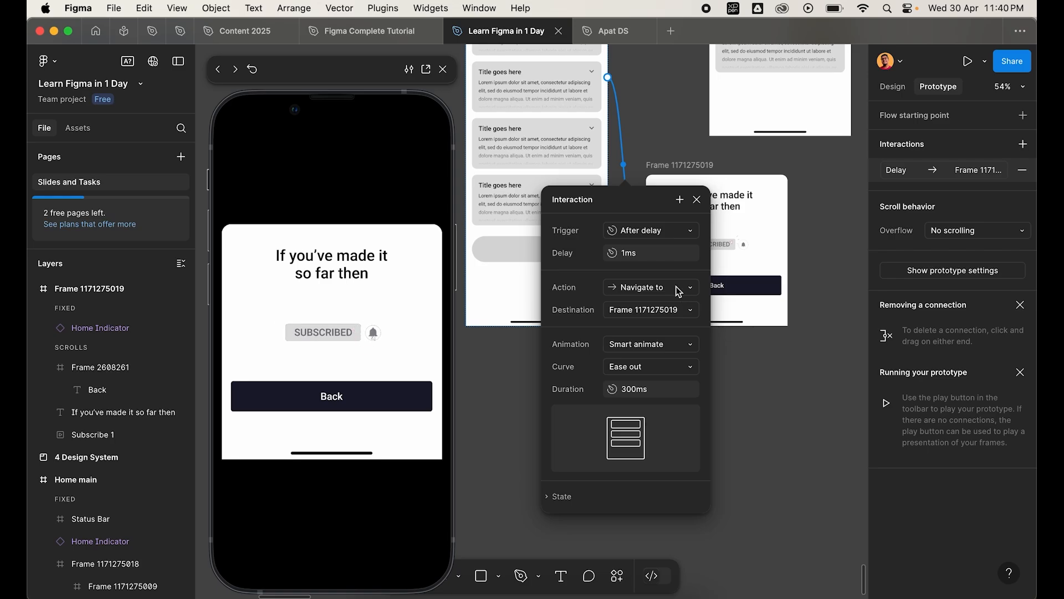
left_click(679, 292)
left_click(663, 445)
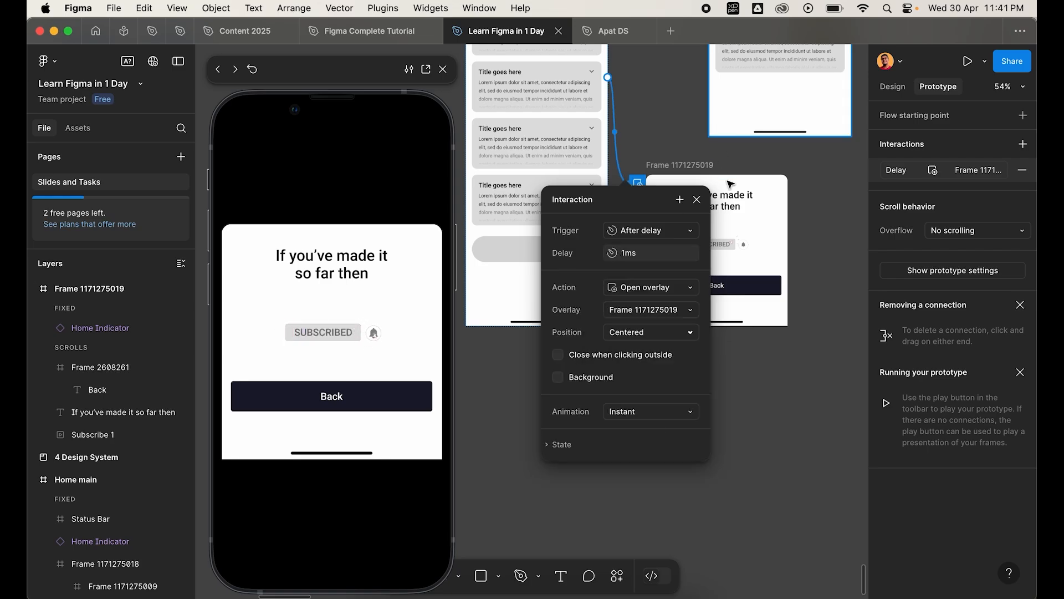
- Preview the Flow 2 Home main frame and swipe its slider to test the overlay opening
scroll(803, 321, "down", 4)
scroll(776, 277, "up", 3)
left_click(739, 235)
scroll(725, 234, "up", 6)
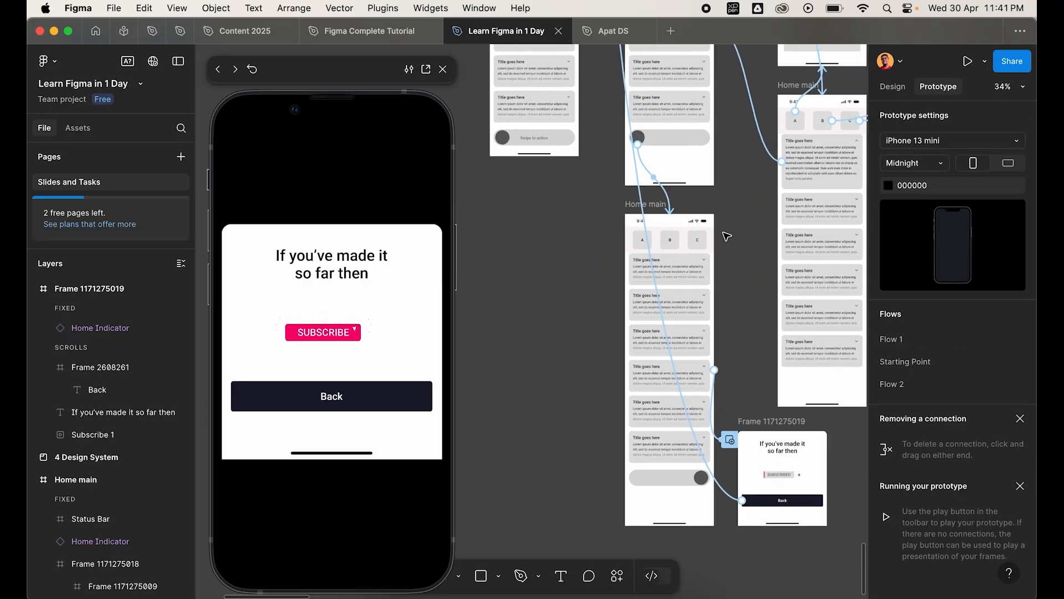
left_click(725, 232)
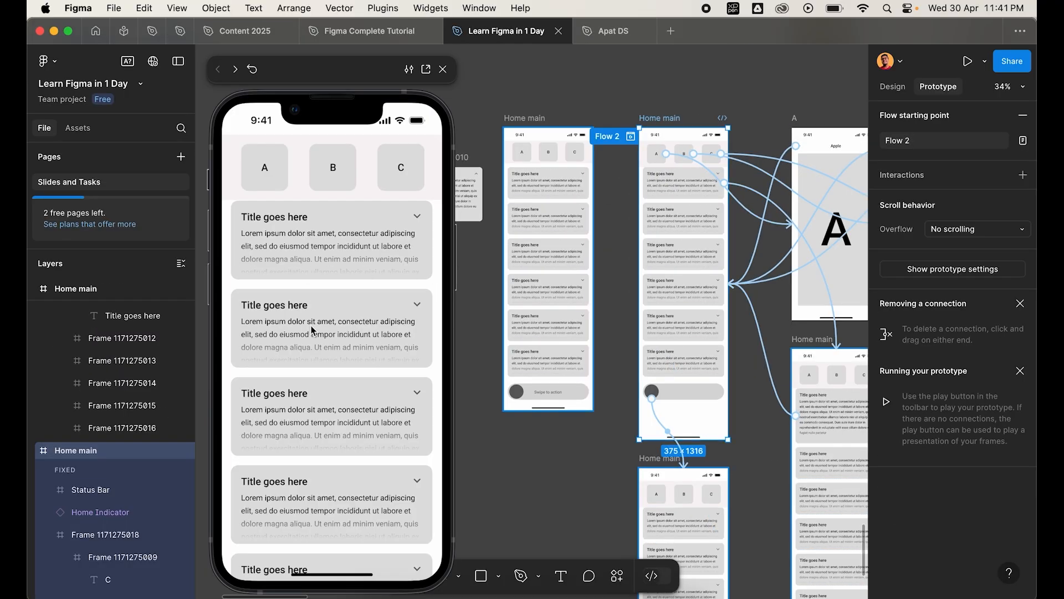
scroll(316, 429, "down", 4)
left_click_drag(255, 461, 431, 468)
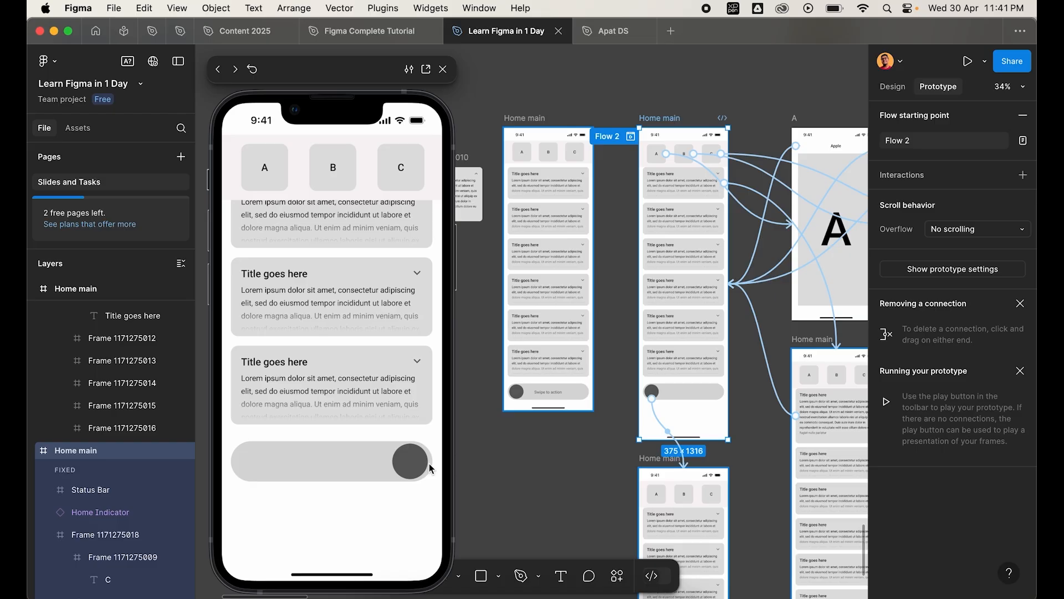
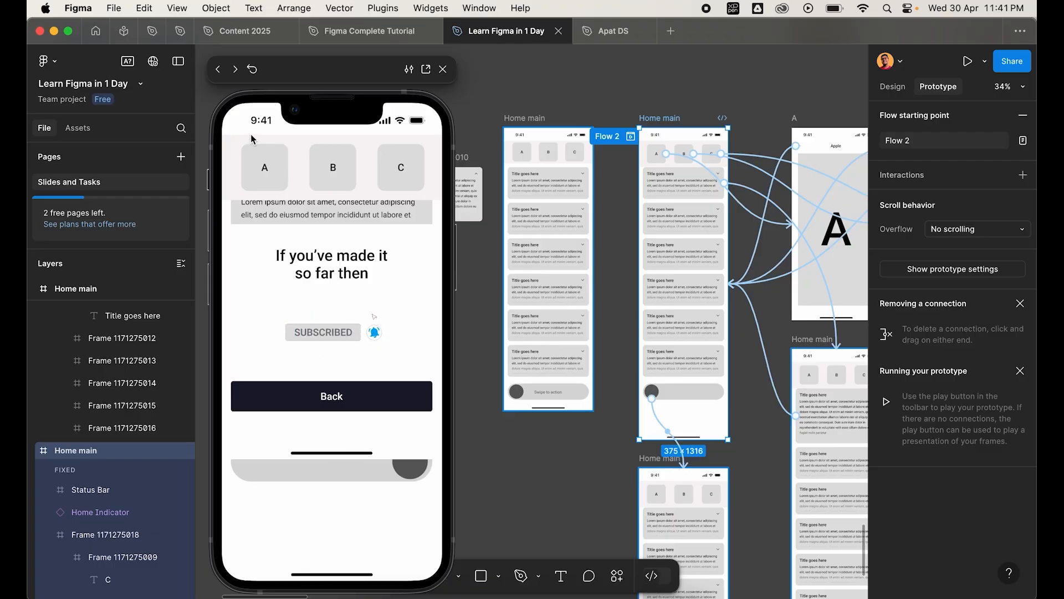
- Set the sheet overlay's position to Bottom center in the delayed interaction
scroll(760, 443, "down", 8)
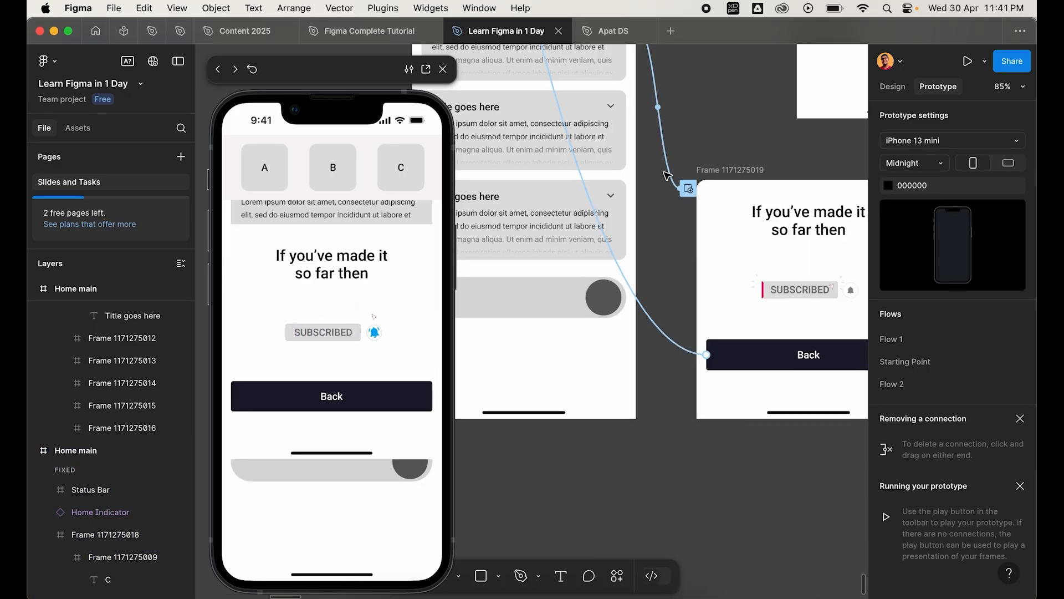
scroll(760, 442, "up", 5)
left_click(670, 162)
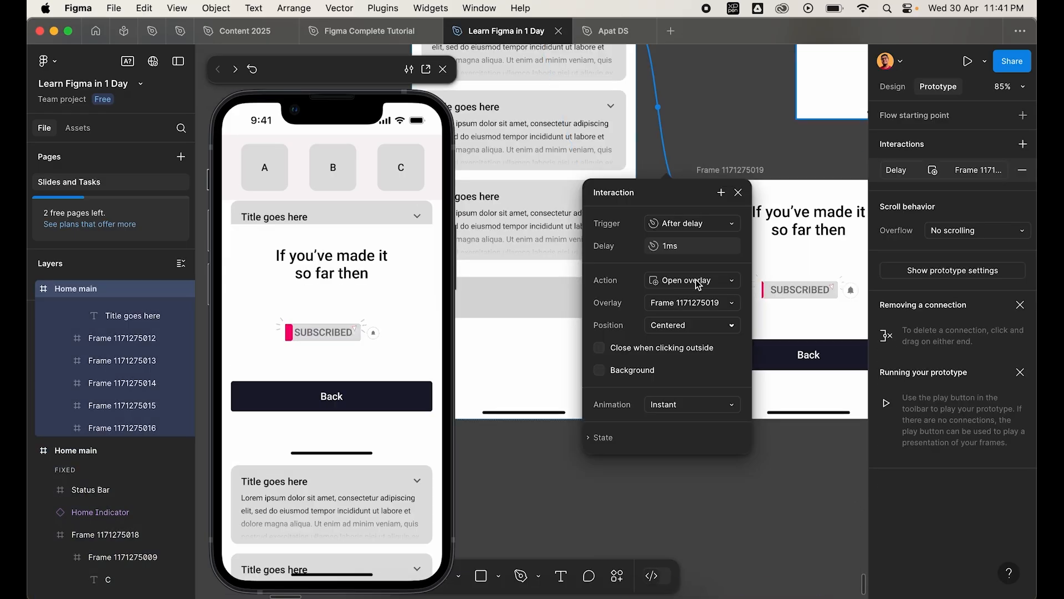
left_click(702, 327)
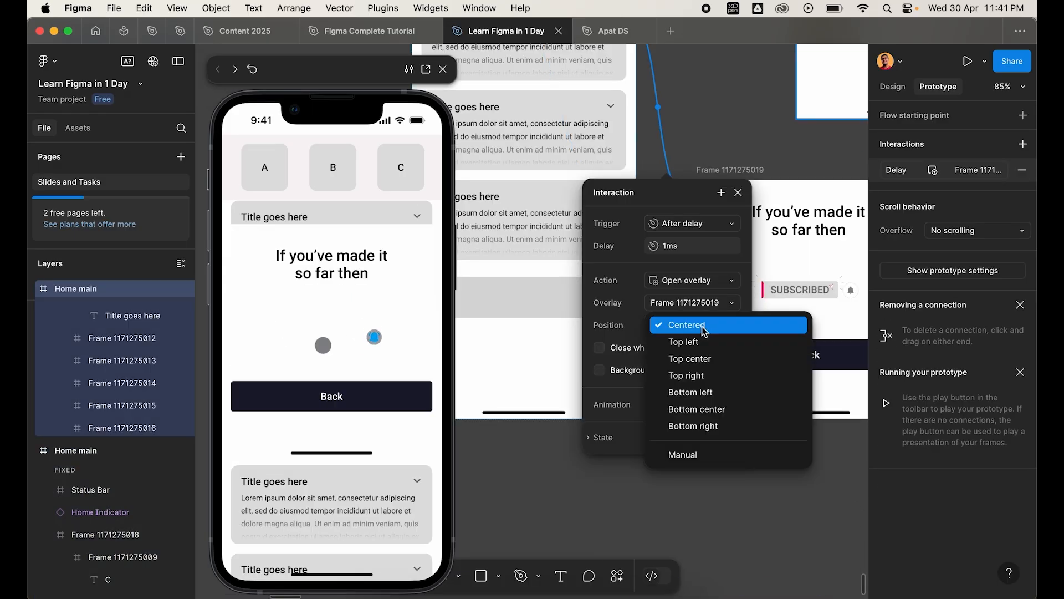
left_click(721, 410)
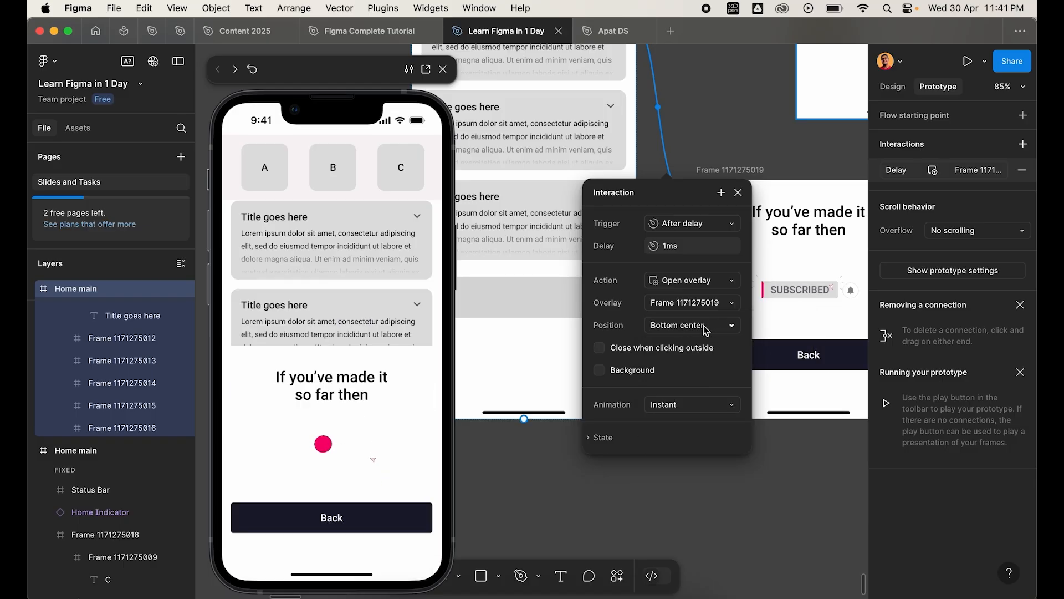
- Add a background behind the sheet overlay and set its opacity to 50%
left_click(600, 370)
left_click(714, 392)
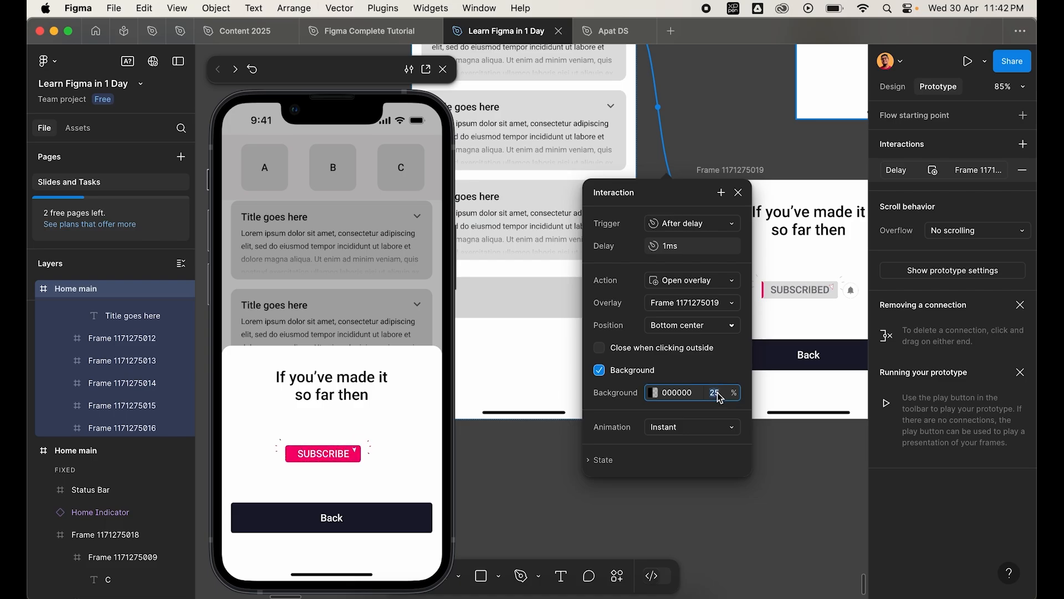
type("50")
key("Return")
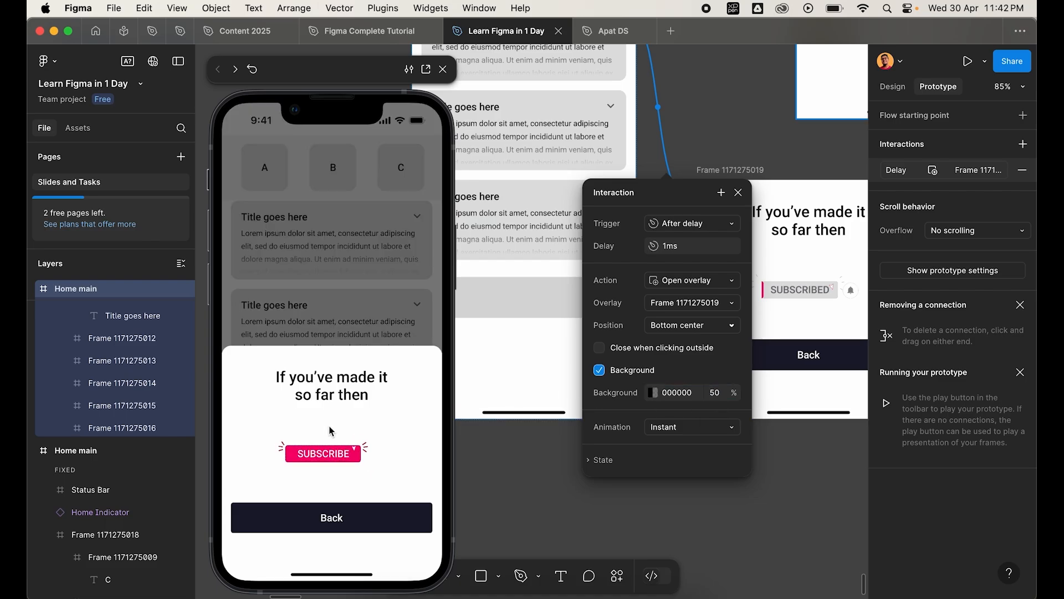
- Turn on closing the overlay when clicking outside and try it in the preview
left_click(599, 348)
left_click(327, 264)
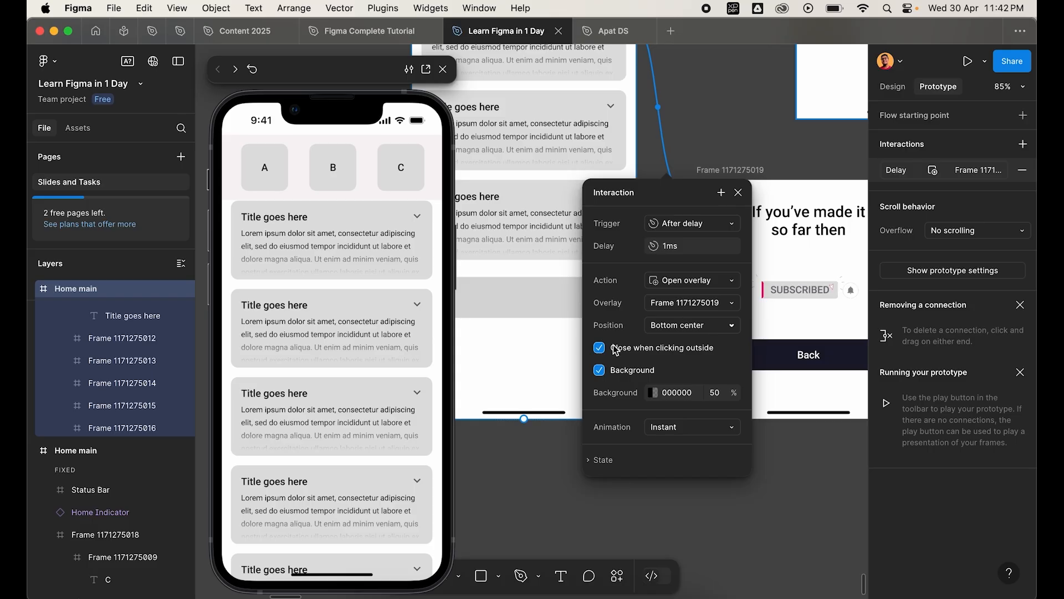
- Test the bottom sheet and its dark background by swiping the slider in the Flow 2 preview
scroll(610, 350, "down", 5)
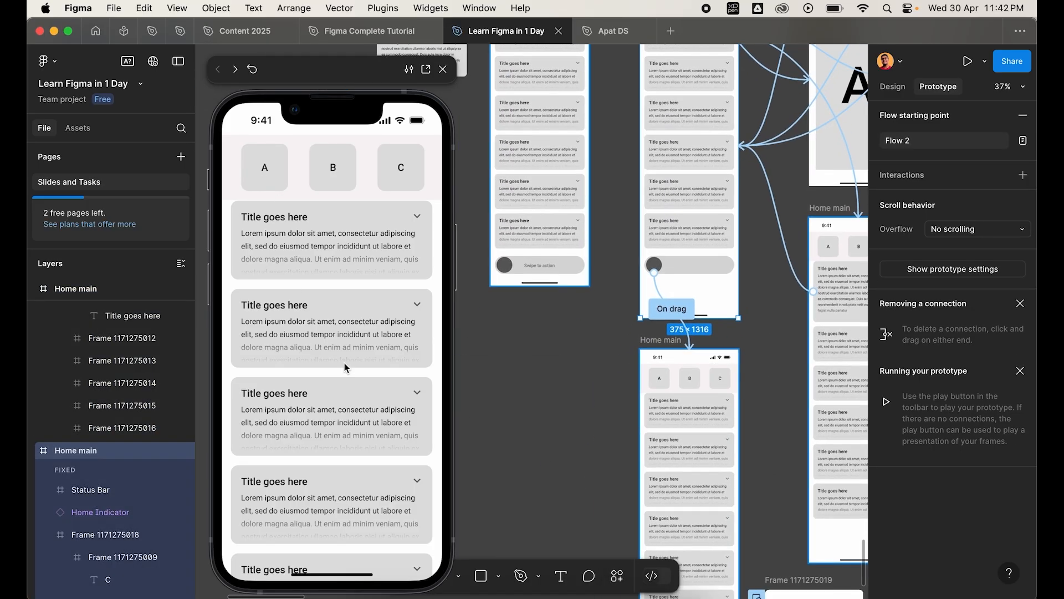
scroll(309, 237, "down", 5)
left_click_drag(260, 460, 432, 462)
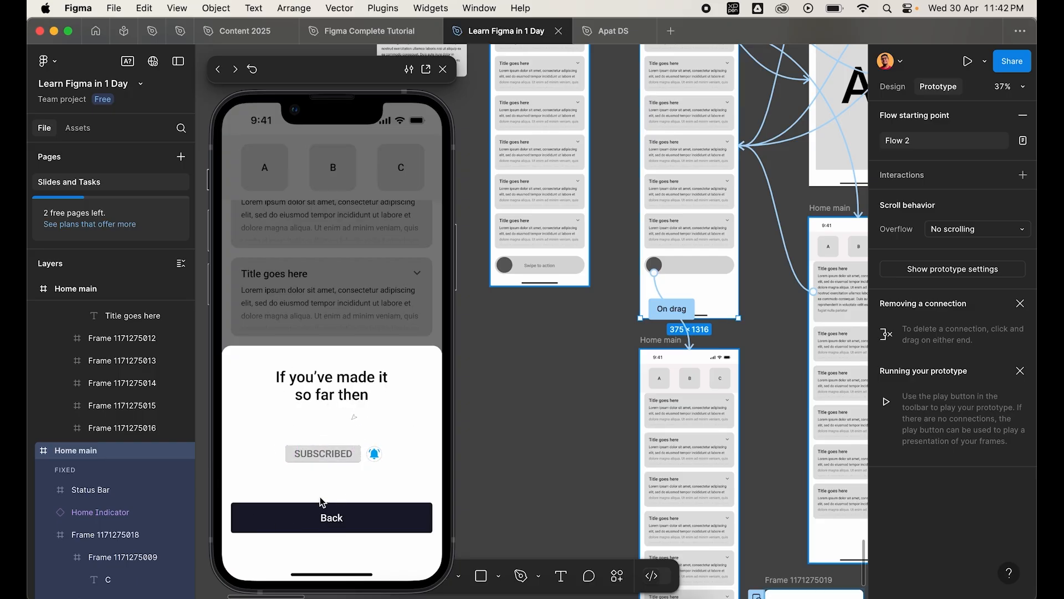
- Set the sheet overlay's animation to Move in with the direction Up
scroll(582, 350, "down", 5)
left_click(703, 334)
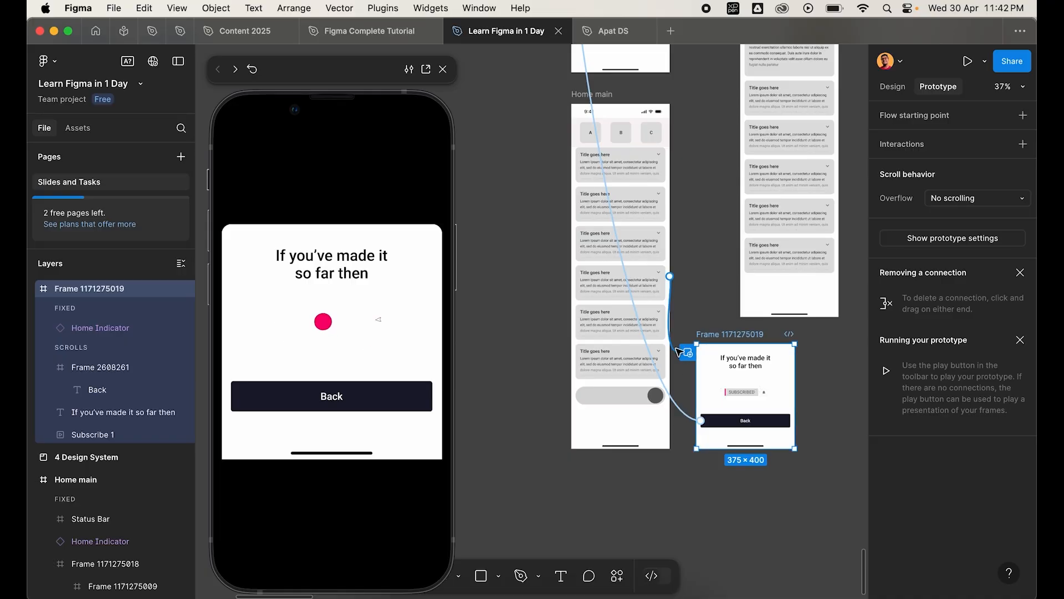
left_click(680, 352)
scroll(798, 517, "down", 4)
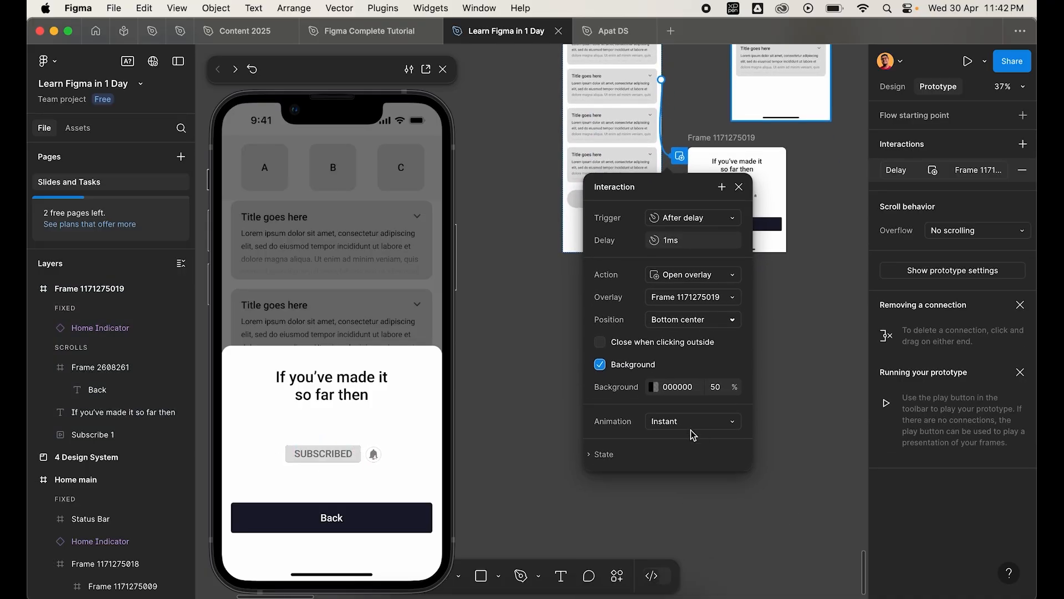
left_click(665, 422)
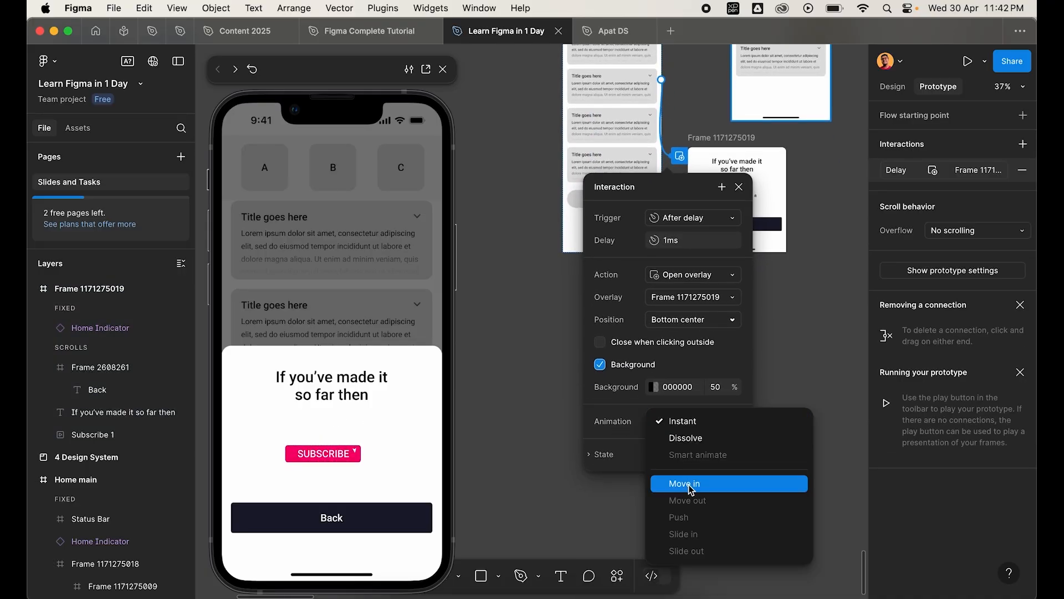
left_click(689, 485)
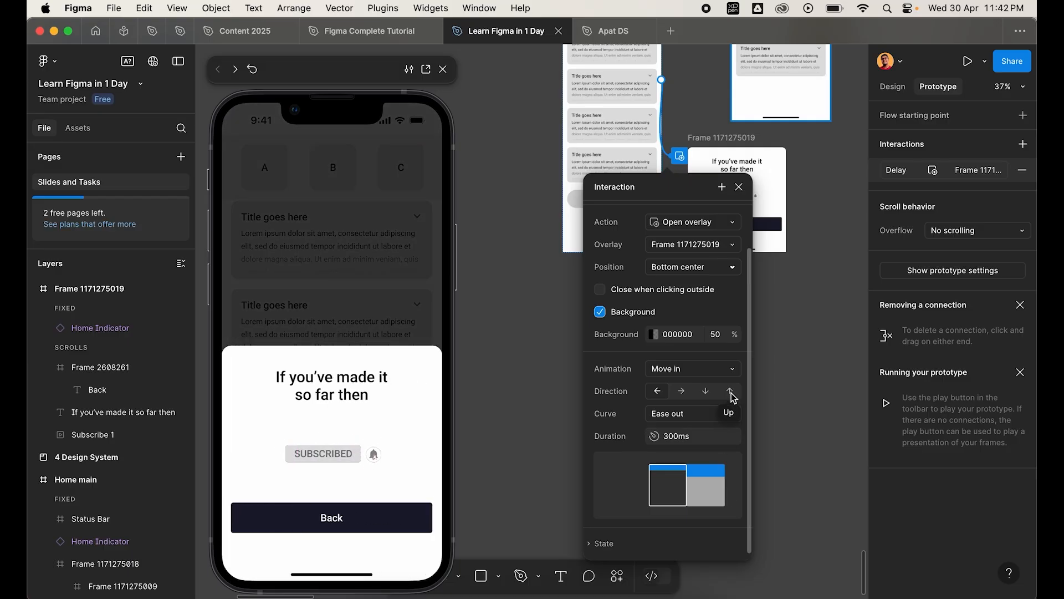
left_click(731, 392)
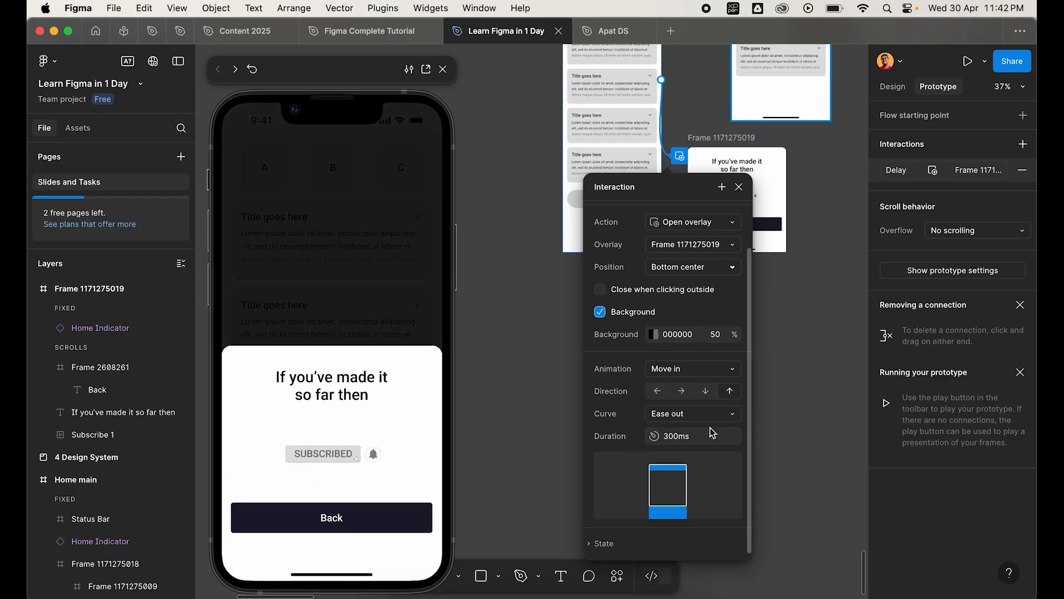
- Switch the Move in curve to Custom spring and shape it to stiffness 888, damping 19.3 and duration 622 ms
left_click(677, 415)
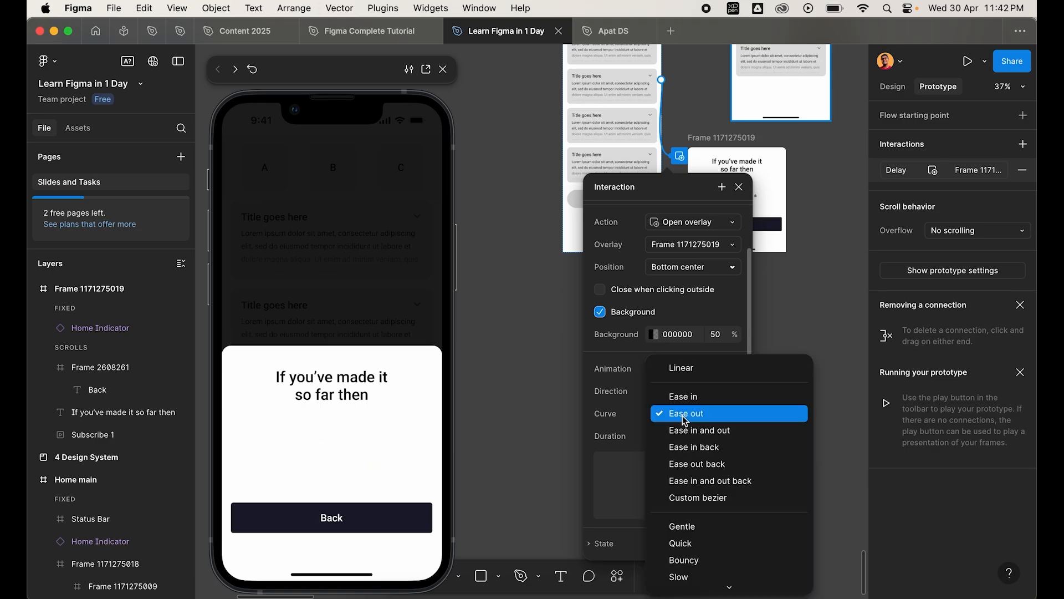
scroll(703, 521, "down", 1)
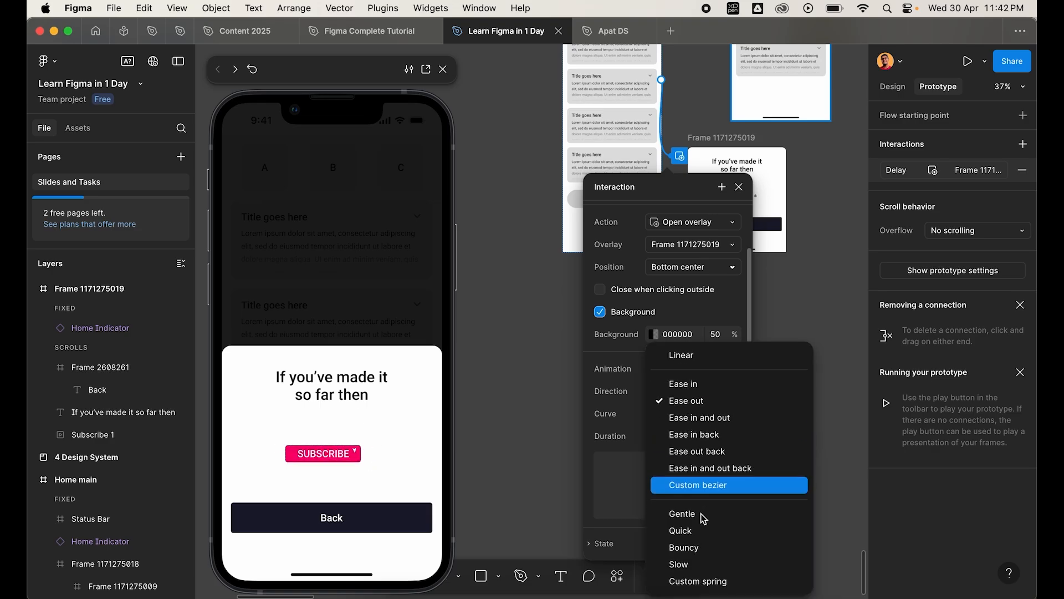
left_click(713, 582)
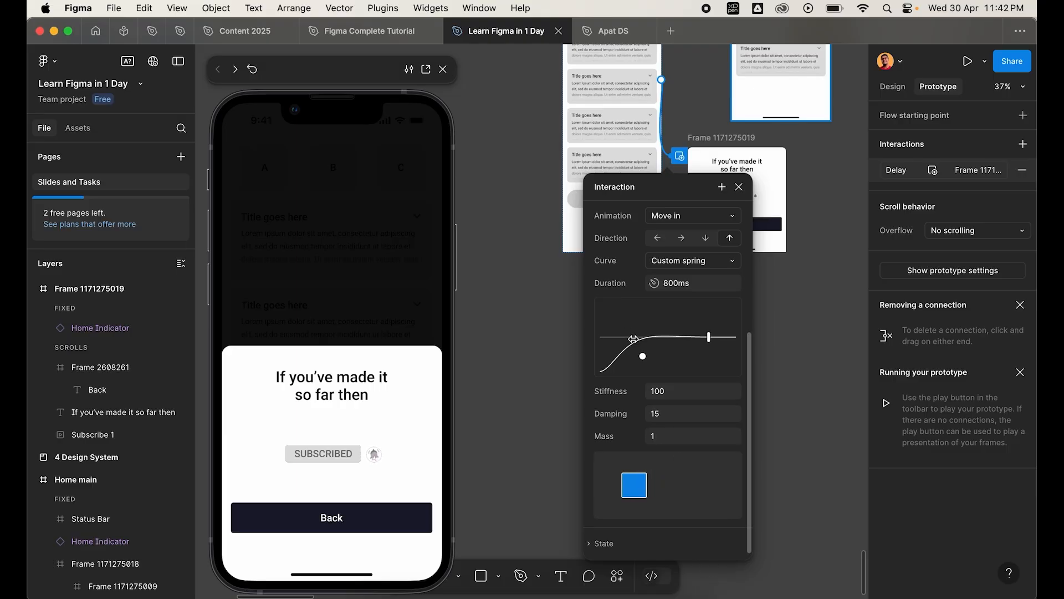
left_click_drag(645, 362, 618, 328)
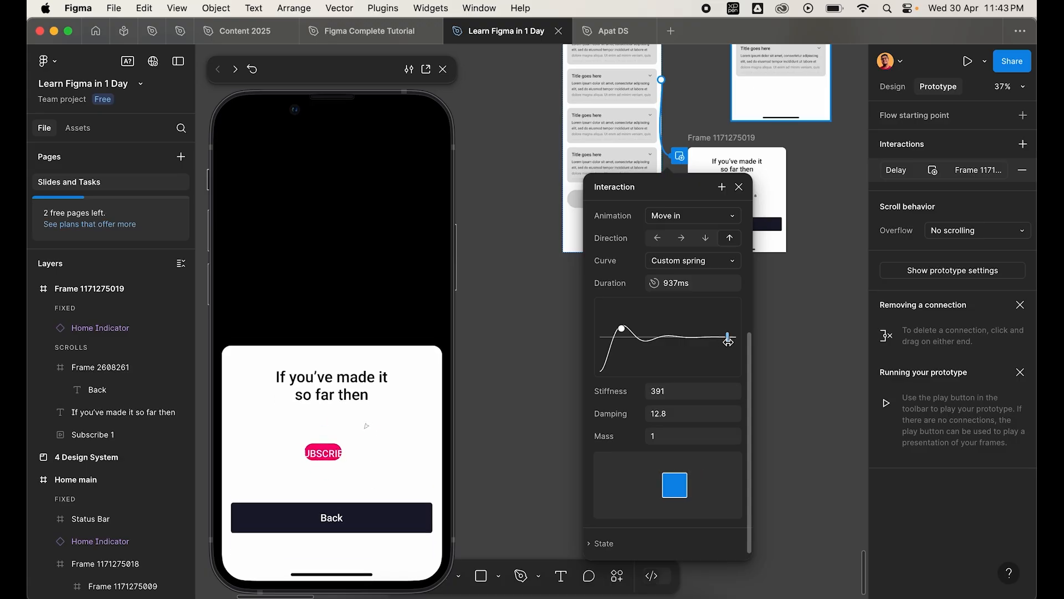
left_click_drag(706, 341, 685, 339)
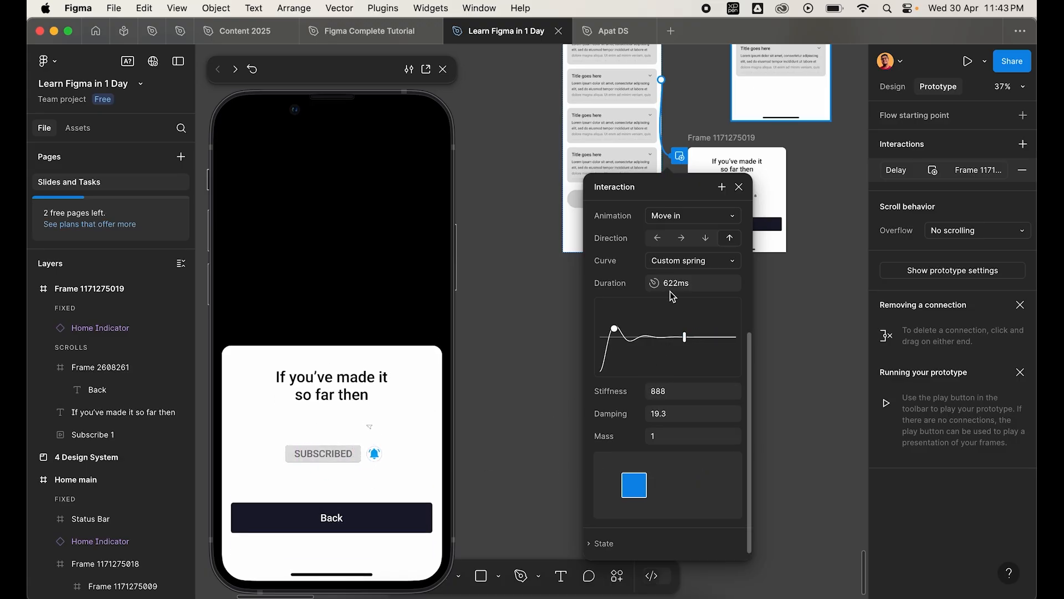
- Set the sheet overlay's Move in curve to Ease out and finish editing the interaction
left_click(691, 262)
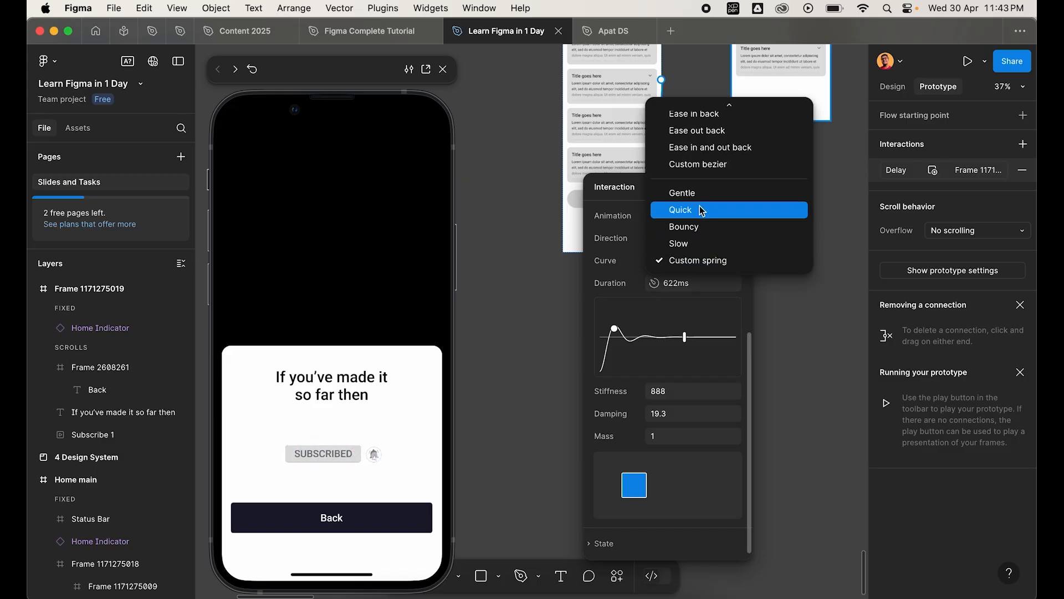
scroll(704, 208, "up", 2)
left_click(698, 148)
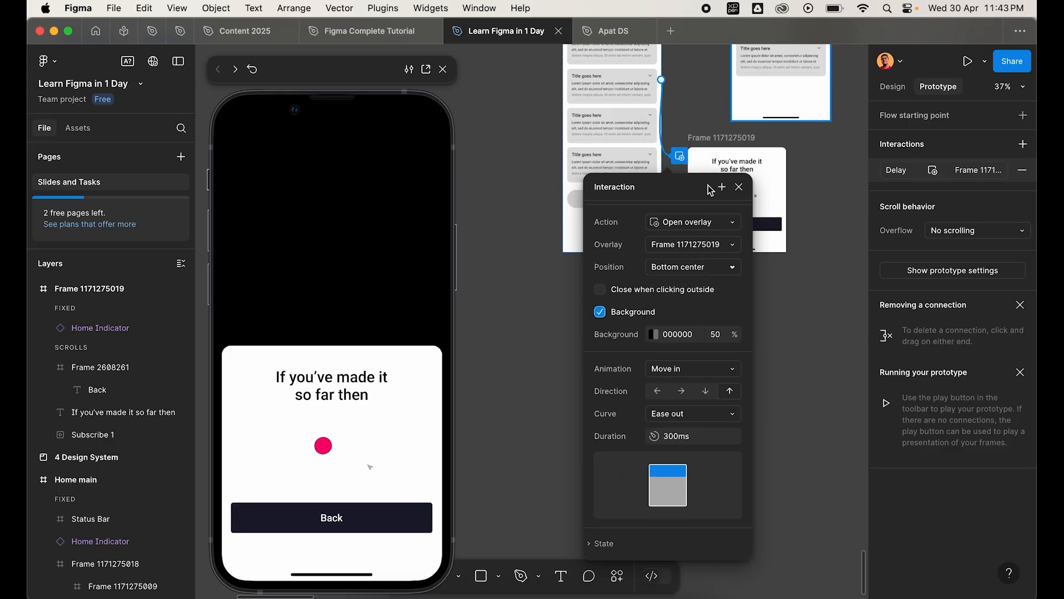
left_click(740, 190)
- Test the overlay animation by swiping the slider of the Flow 2 Home main frame in the preview
scroll(687, 347, "down", 3, "ctrl")
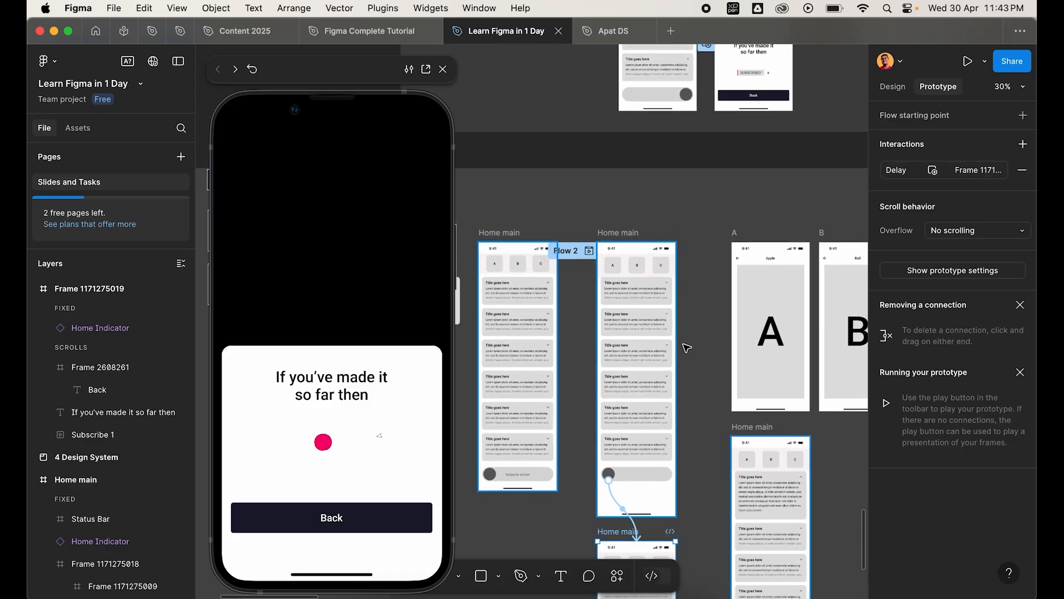
scroll(687, 347, "up", 3, "ctrl")
scroll(693, 321, "up", 6)
left_click(689, 243)
scroll(689, 244, "down", 1)
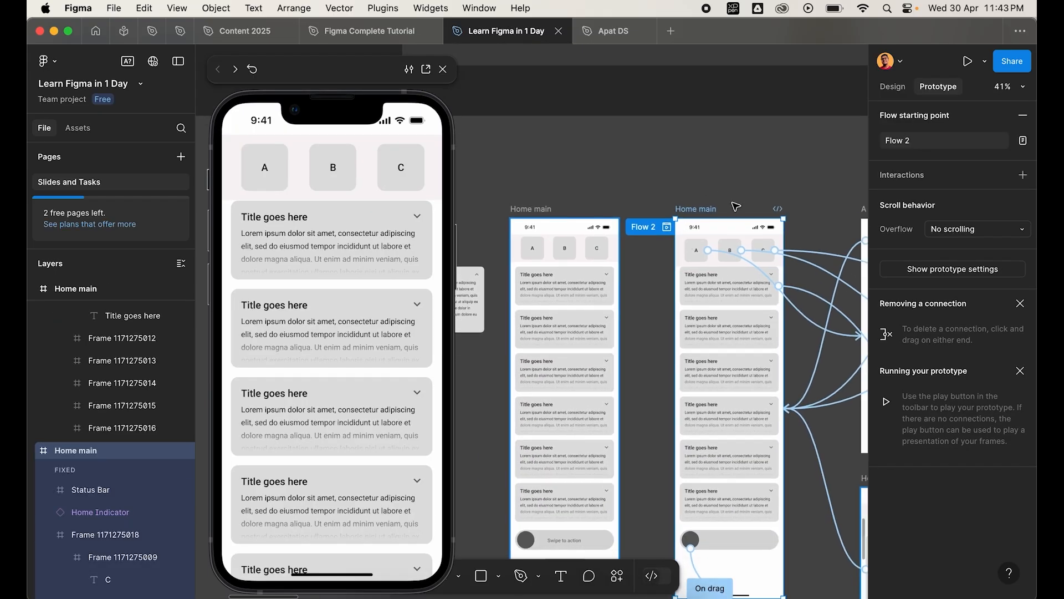
scroll(722, 226, "down", 1)
scroll(722, 227, "down", 1)
scroll(722, 226, "right", 1)
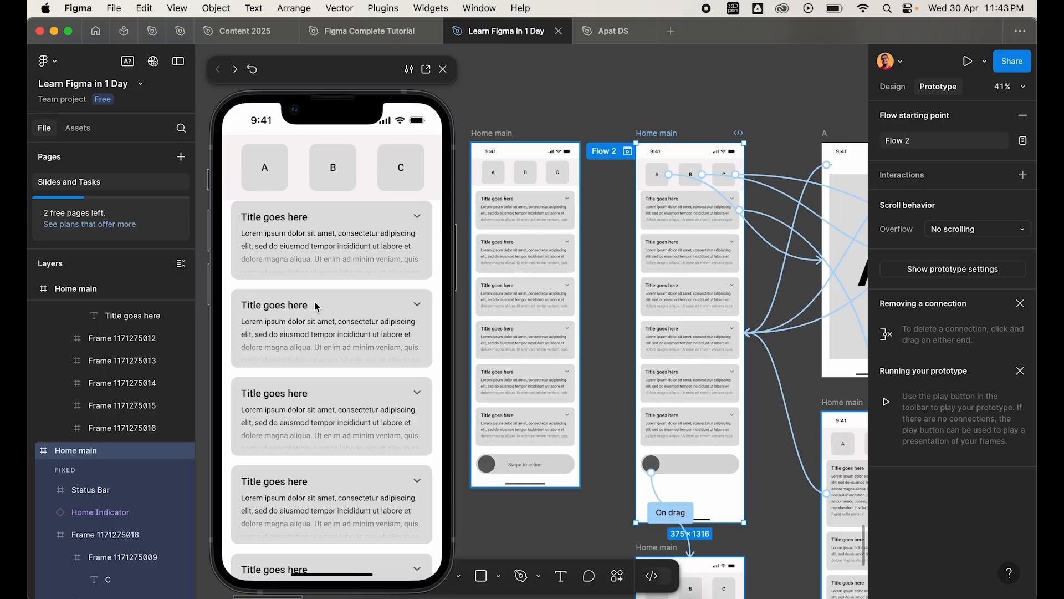
scroll(328, 361, "down", 5)
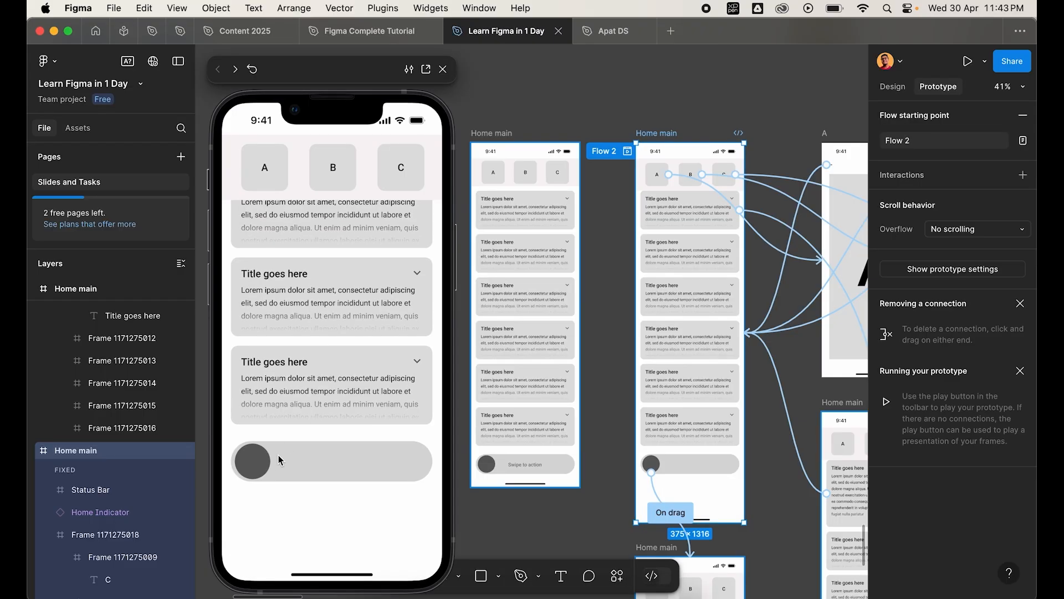
left_click_drag(256, 466, 422, 472)
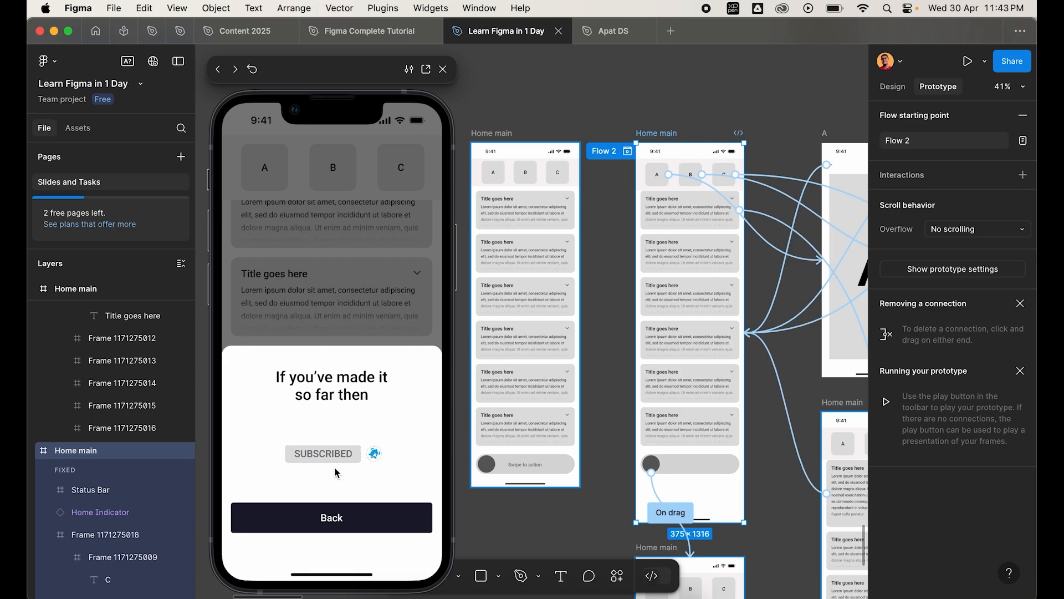
- Retarget the bottom sheet's Back button connection to the Flow 2 Home main frame, with On tap, Navigate to and Instant
scroll(565, 518, "down", 10)
left_click(702, 325)
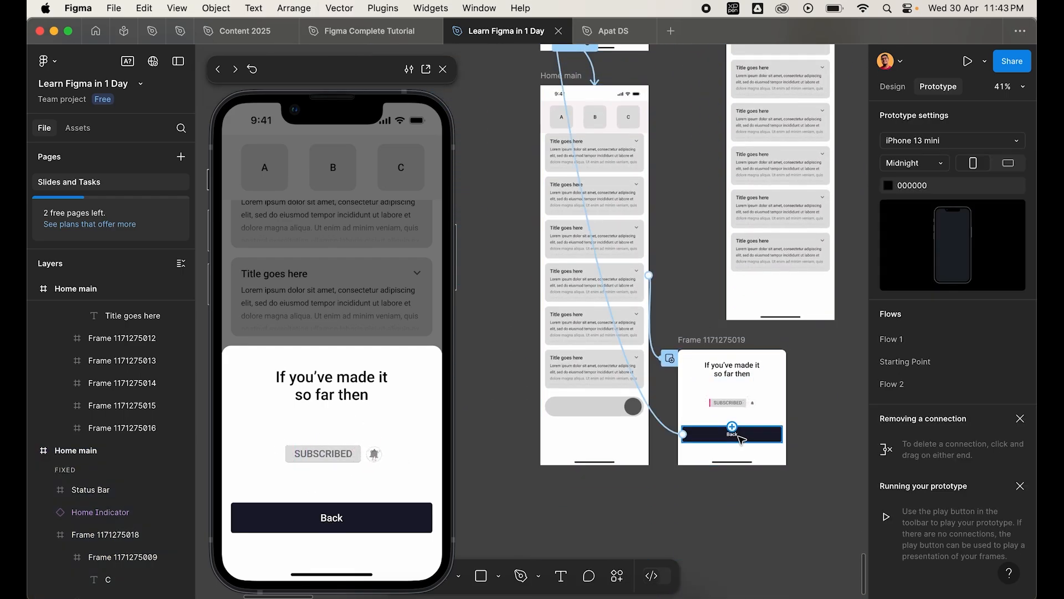
left_click(644, 415)
scroll(643, 413, "down", 4)
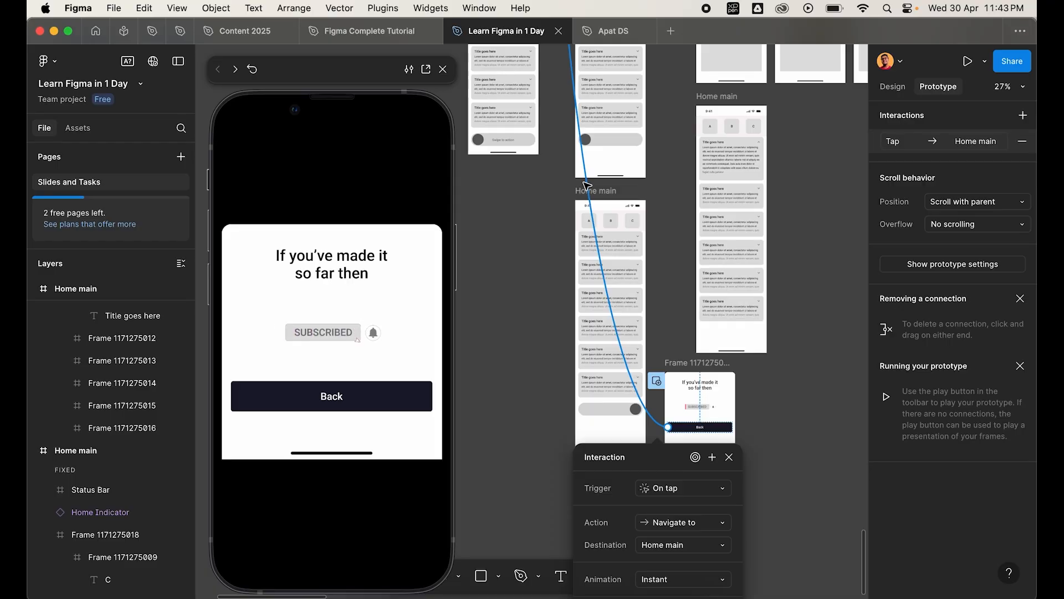
left_click_drag(586, 182, 634, 134)
scroll(644, 205, "up", 6)
scroll(727, 317, "down", 6)
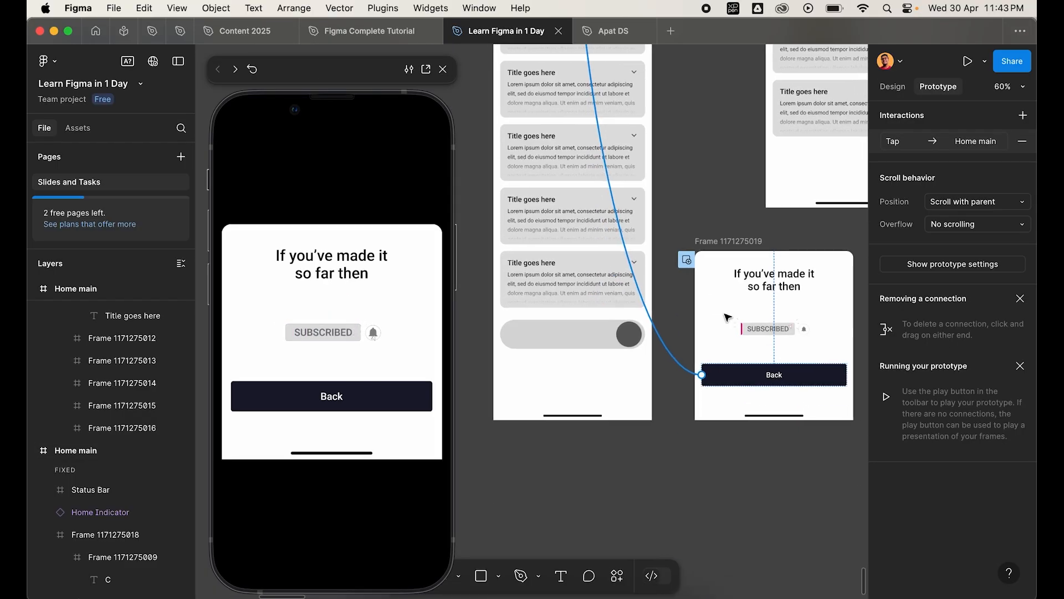
scroll(719, 385, "up", 10)
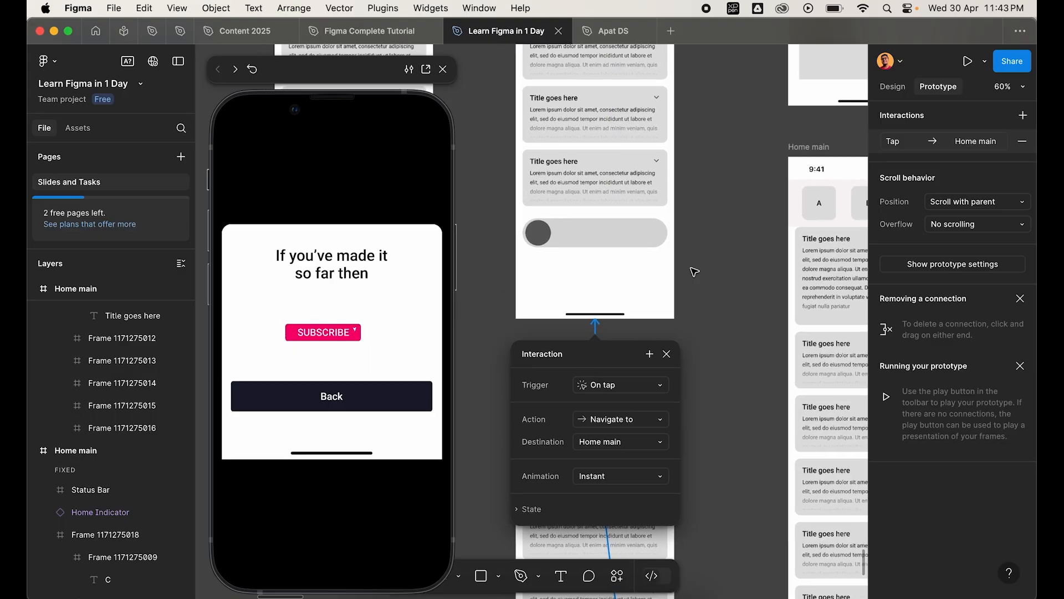
scroll(589, 210, "down", 4)
scroll(515, 285, "down", 3)
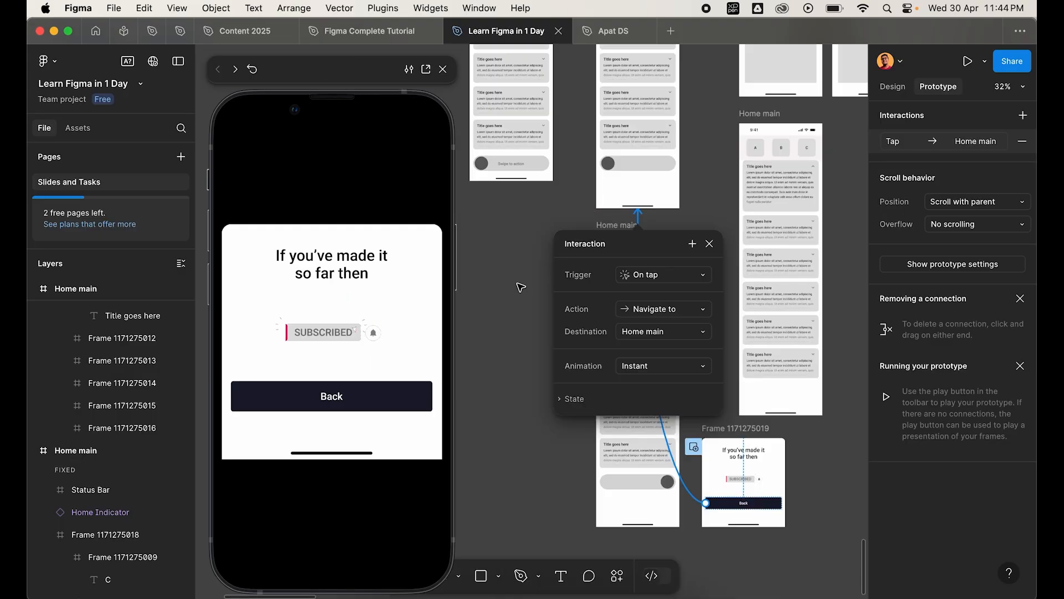
left_click(495, 341)
- Test Flow 2 by swiping the slider and returning with Back on the bottom sheet, and close the preview
scroll(555, 250, "up", 5)
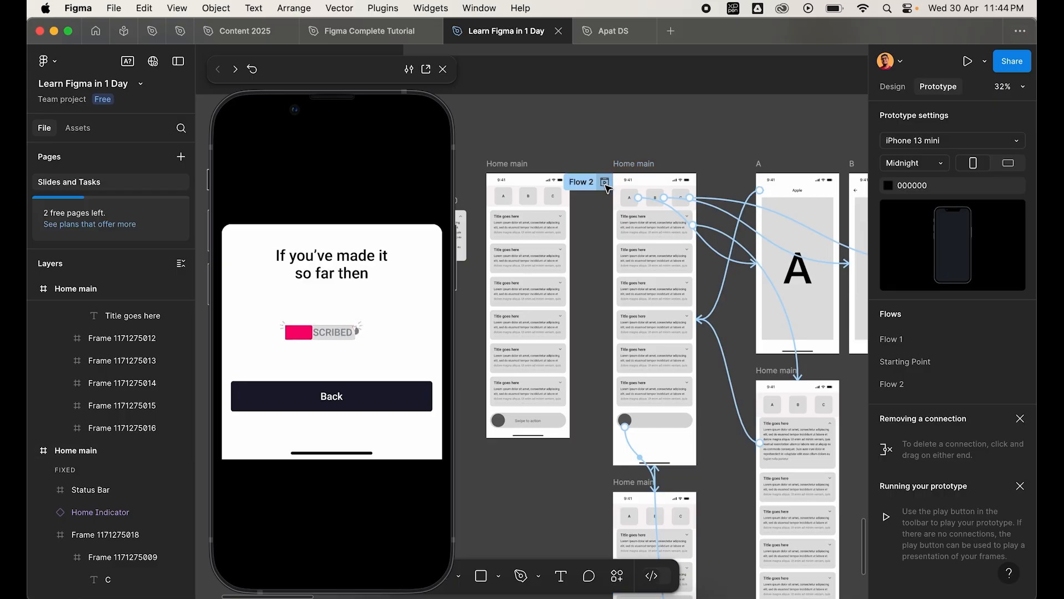
left_click(605, 183)
scroll(252, 463, "down", 3)
left_click_drag(252, 463, 442, 469)
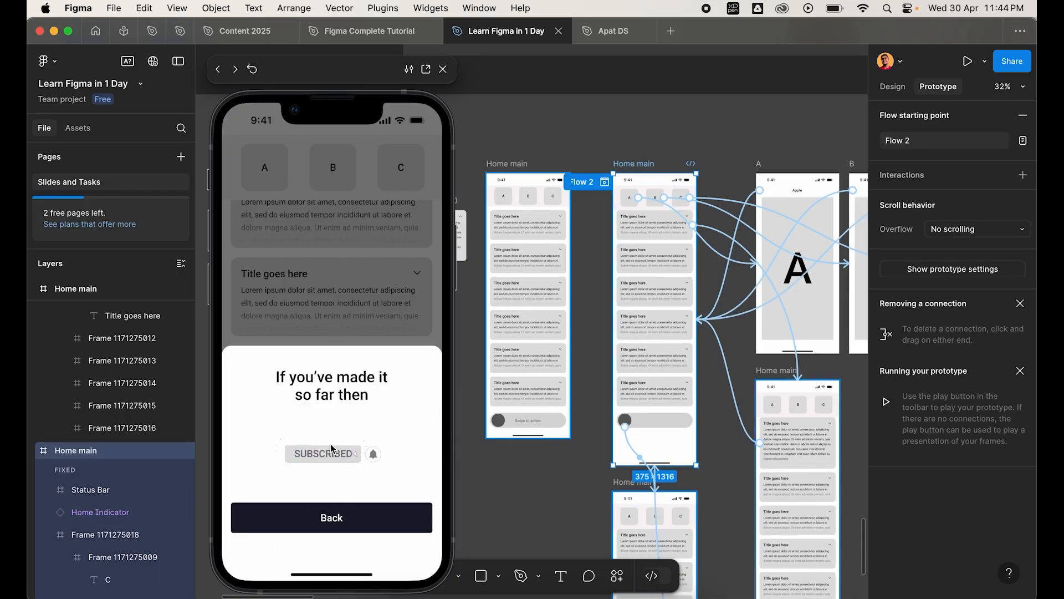
left_click(332, 519)
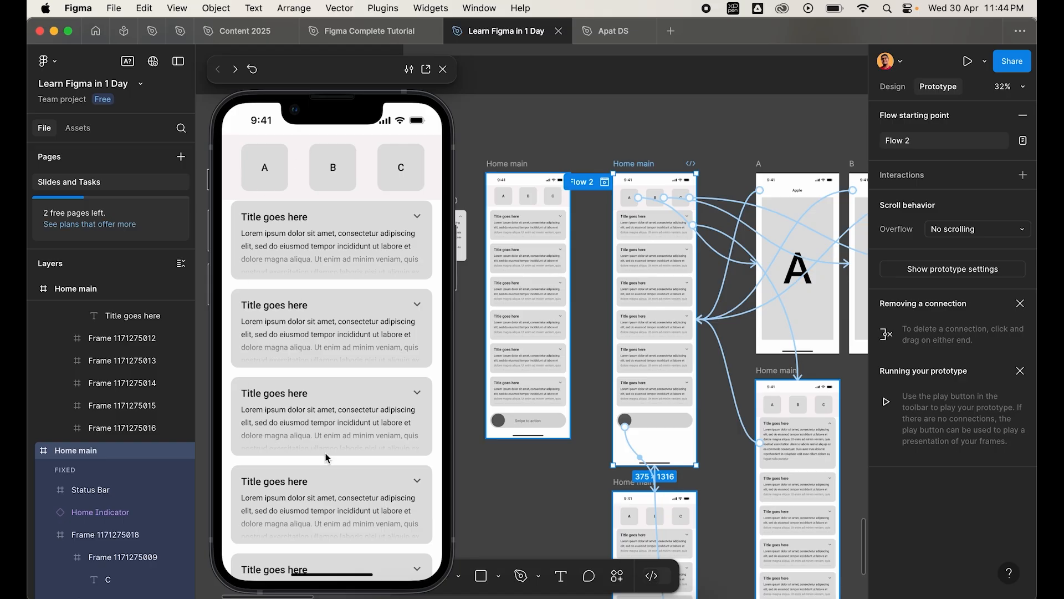
left_click(443, 70)
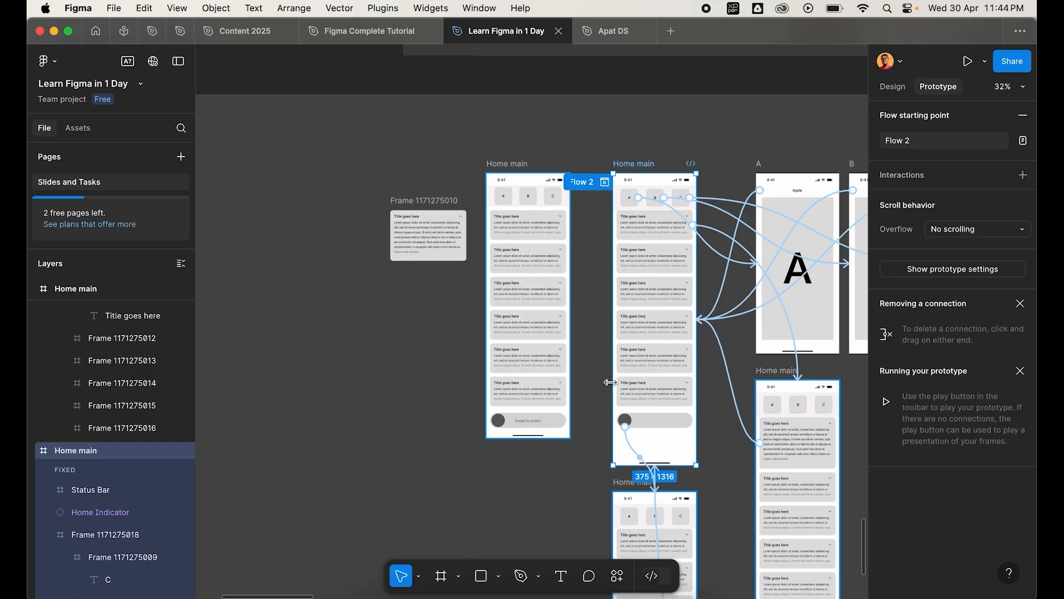
- Preview the Starting Point flow in the Prototype section and swipe its Swipe to action slider for reference
scroll(438, 341, "up", 3)
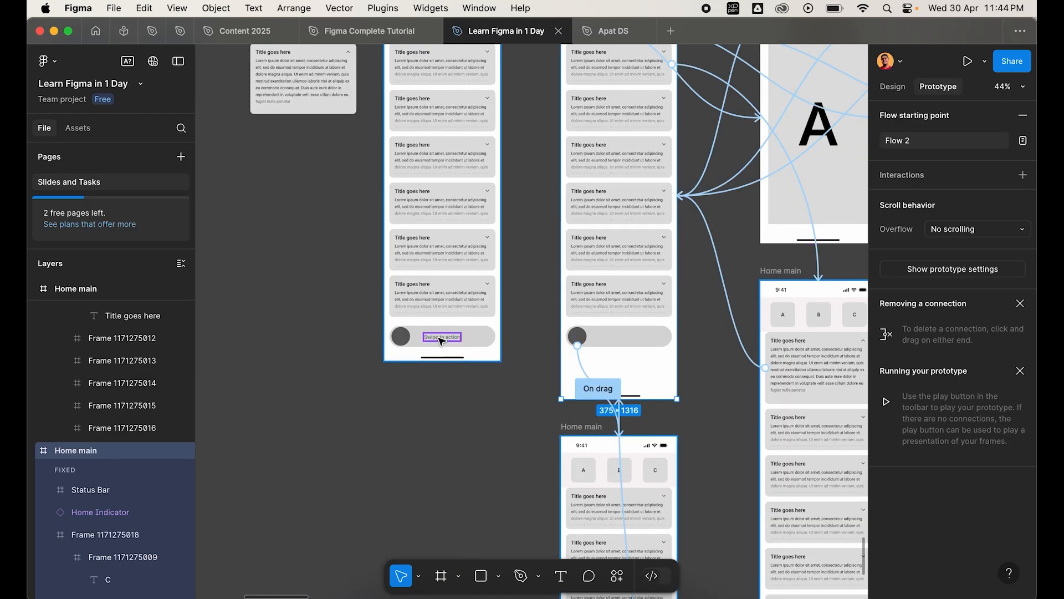
scroll(466, 427, "down", 5)
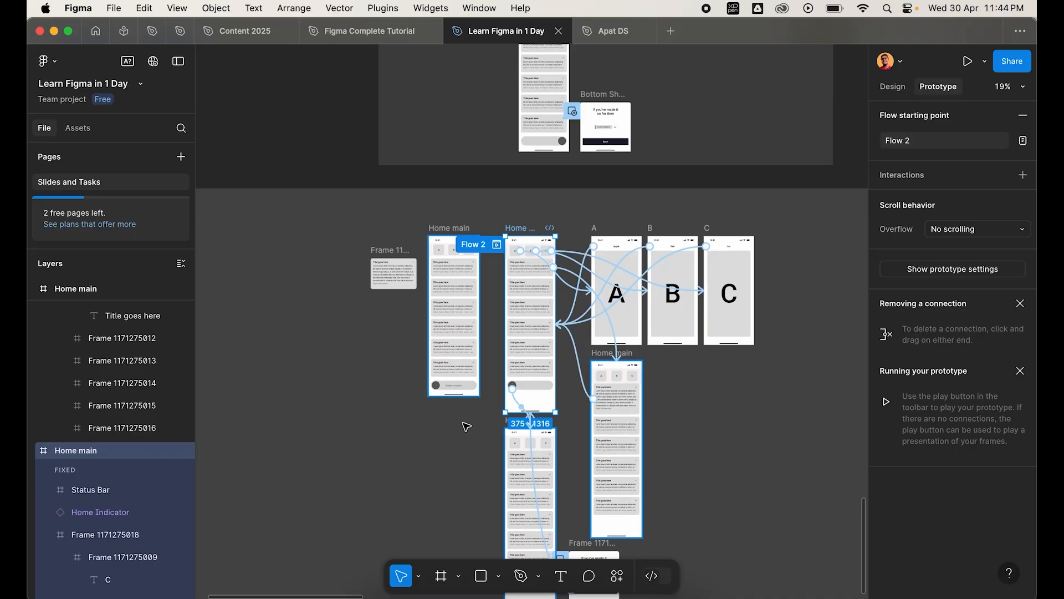
scroll(466, 426, "up", 5)
scroll(420, 305, "up", 5)
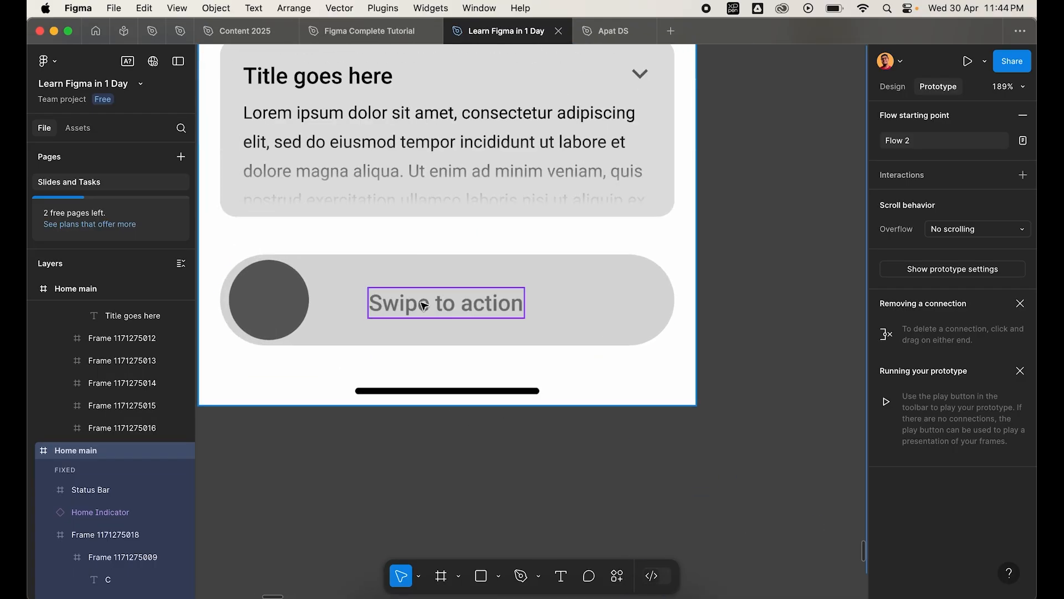
left_click(423, 304)
scroll(421, 303, "down", 5)
scroll(422, 302, "up", 1)
left_click(437, 258)
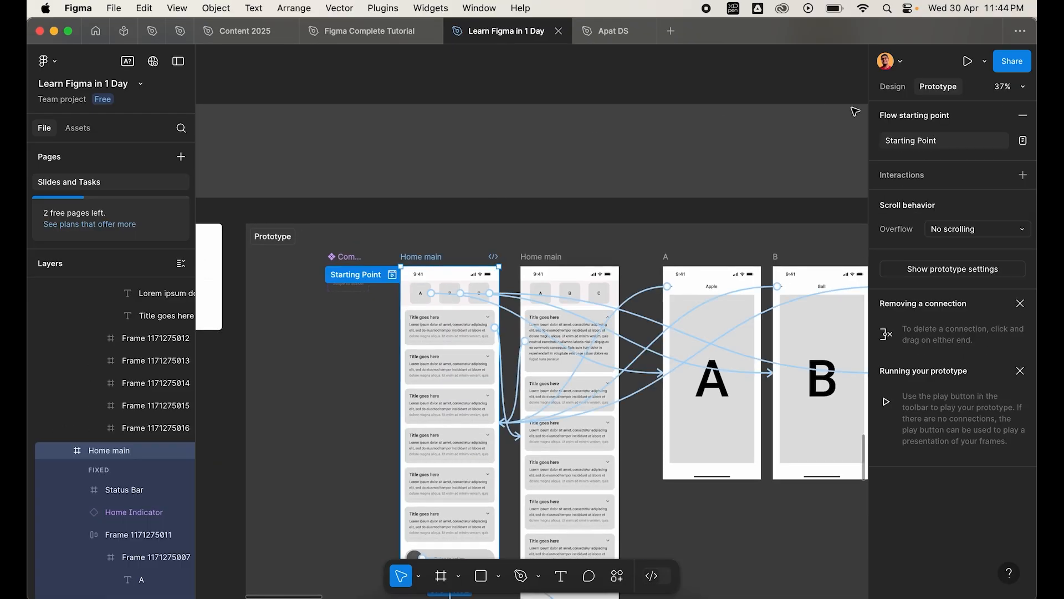
left_click(392, 274)
scroll(333, 415, "down", 3)
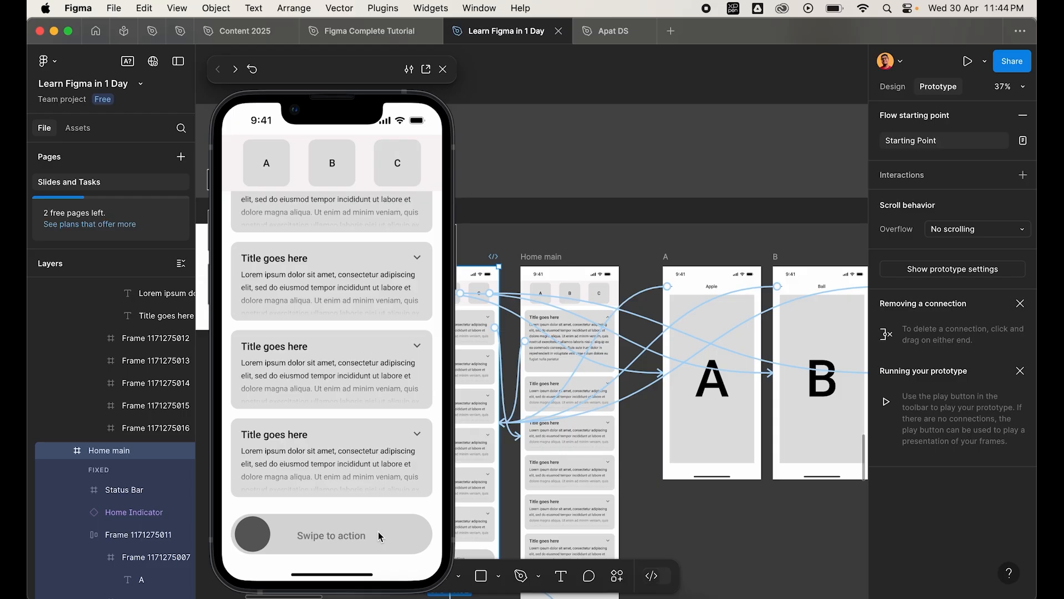
left_click_drag(258, 542, 407, 542)
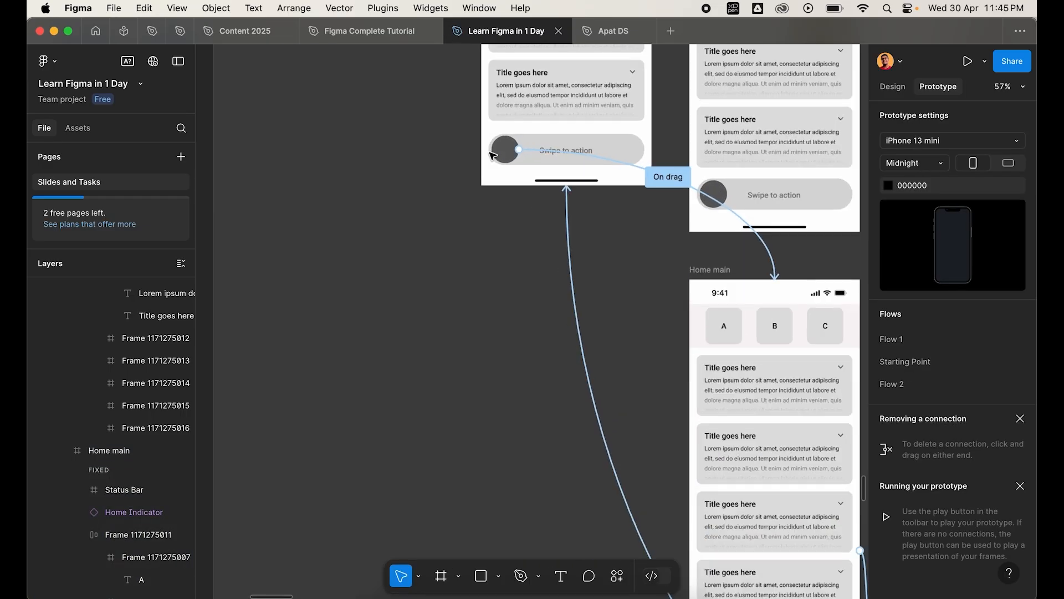
- Add a text layer reading "Swipe to action" on the empty canvas beside the second Home main screen
scroll(499, 156, "up", 3)
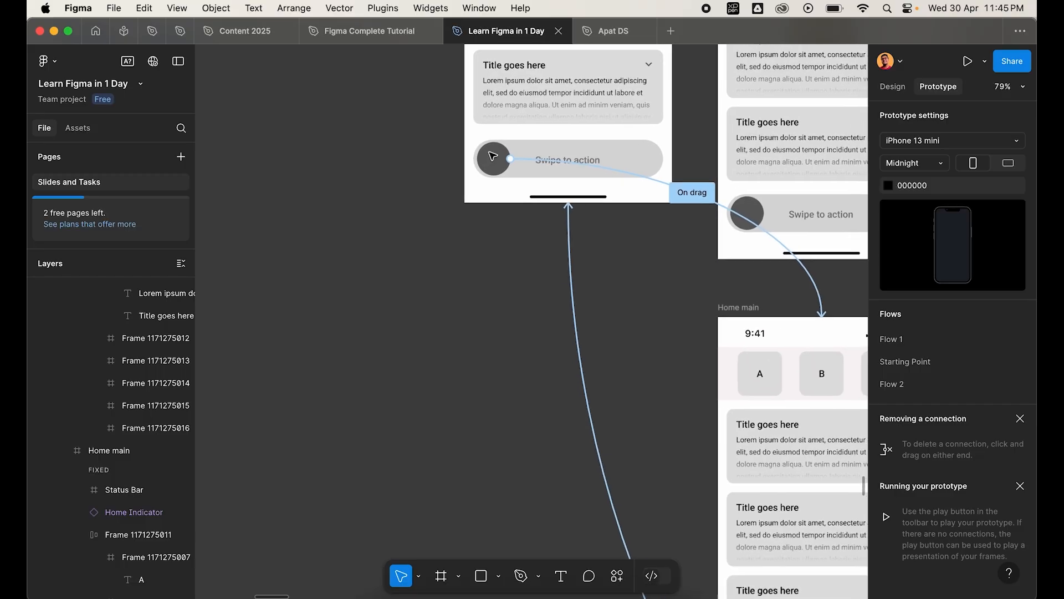
scroll(542, 201, "up", 1)
scroll(541, 203, "down", 5)
scroll(542, 205, "up", 5)
scroll(541, 210, "down", 5)
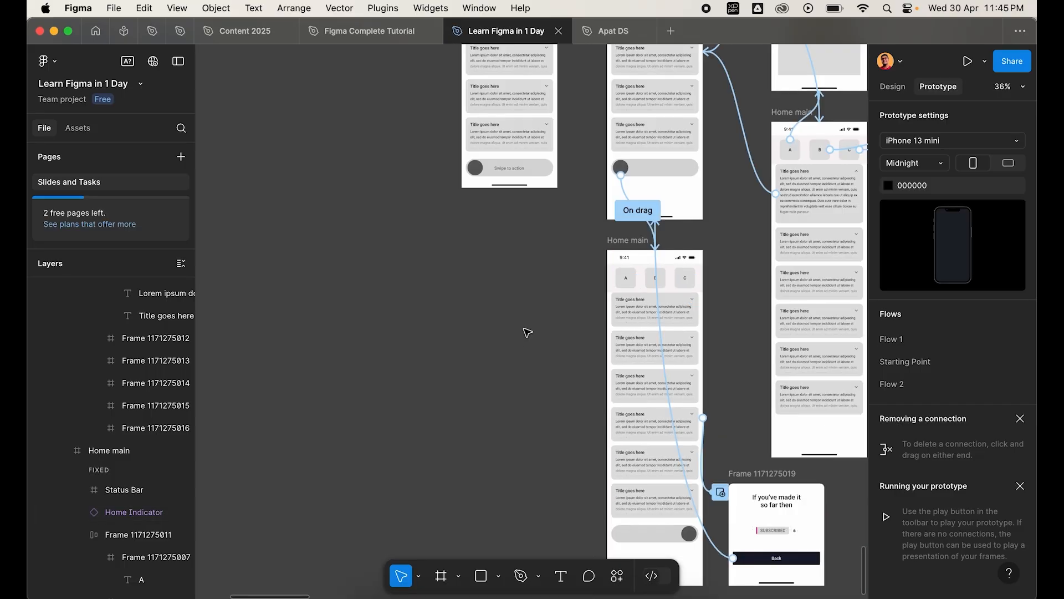
scroll(537, 220, "up", 3)
scroll(496, 372, "up", 3)
key("t")
left_click(472, 346)
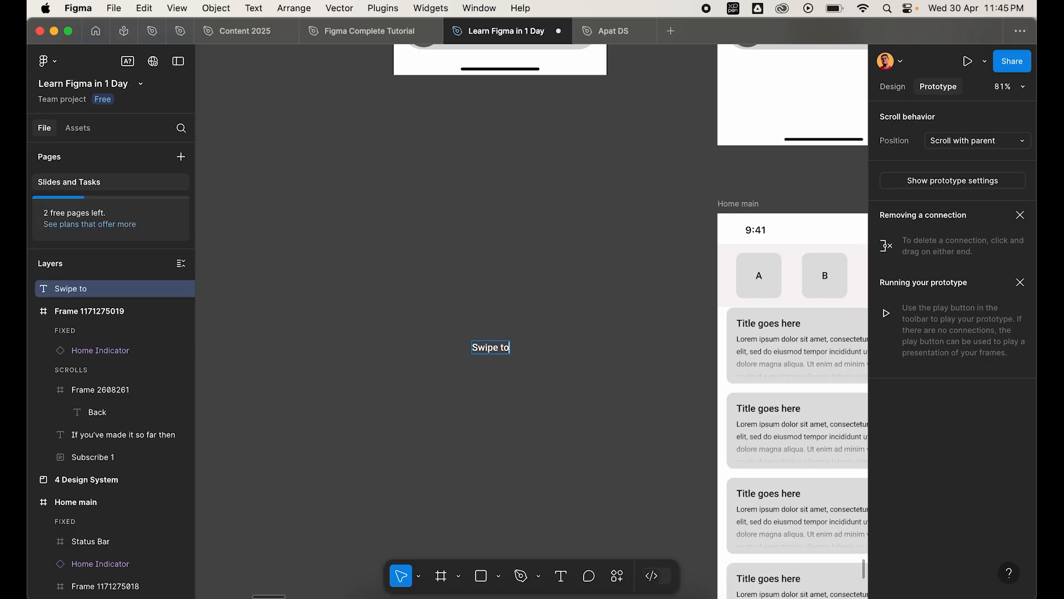
left_click(625, 362)
- Set the fill colour of the new Swipe to action text to 969696
scroll(555, 367, "down", 3)
scroll(572, 462, "up", 5)
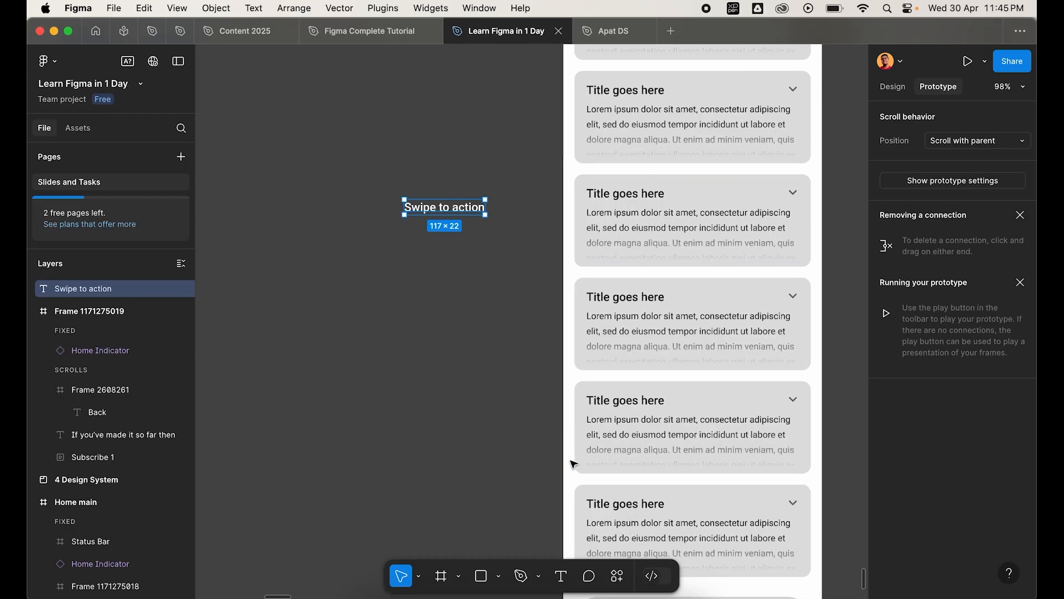
scroll(571, 462, "down", 5)
scroll(572, 462, "up", 2)
scroll(482, 277, "up", 5)
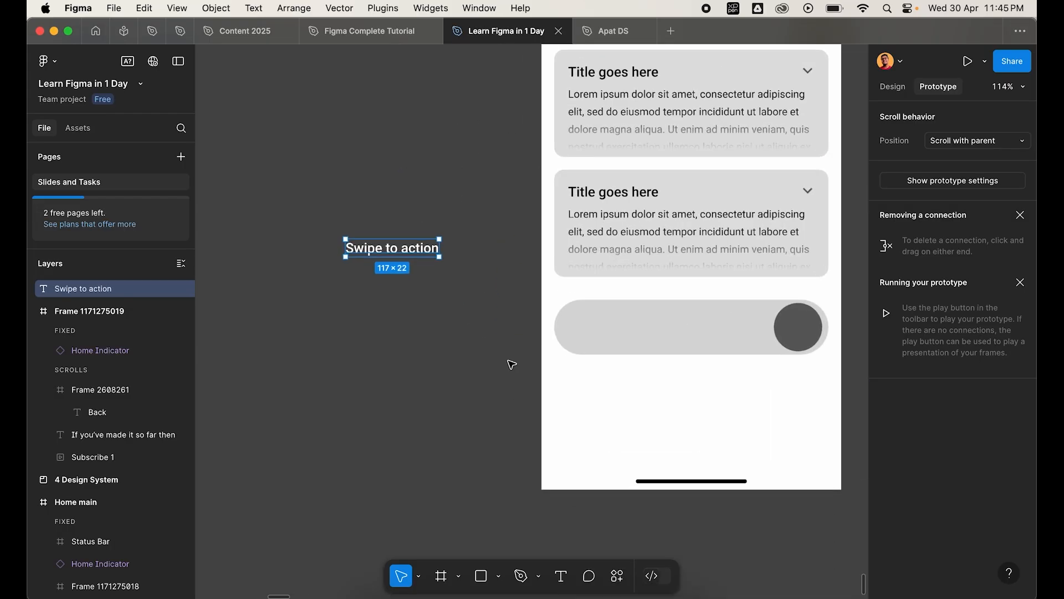
left_click(892, 87)
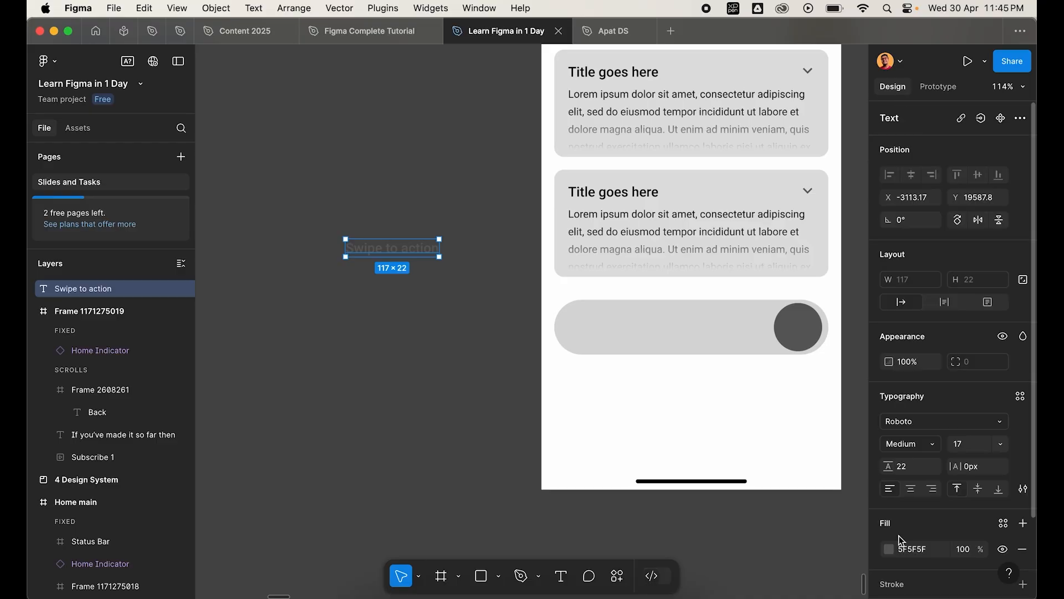
left_click(889, 548)
left_click_drag(714, 379, 710, 339)
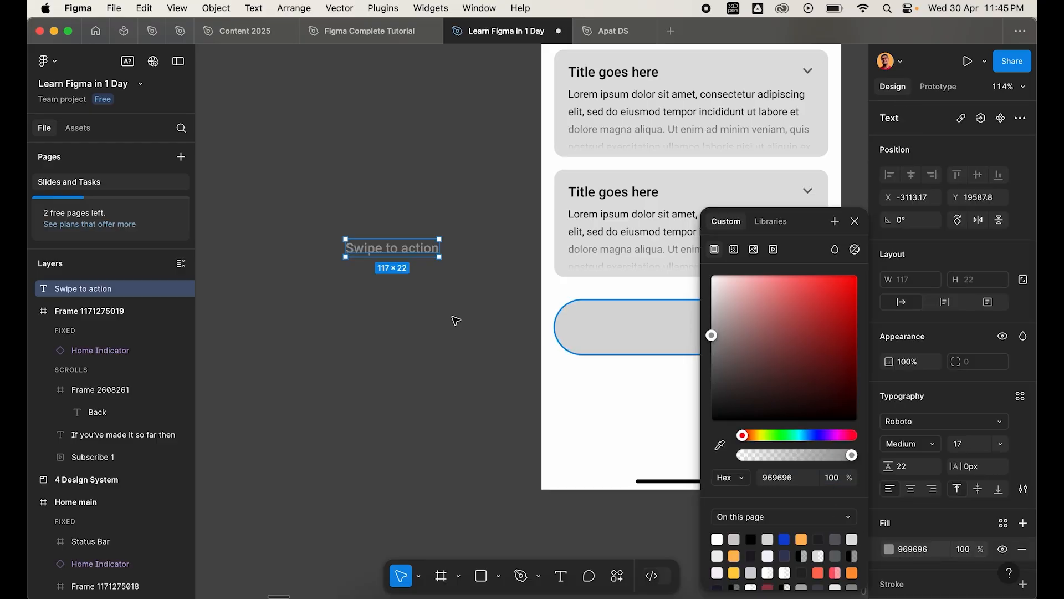
left_click(392, 306)
- Place the Swipe to action text in the middle of the swiped slider's track, at X 118, Y 1101.84
scroll(396, 272, "down", 2)
left_click(394, 259)
left_click_drag(395, 258, 638, 331)
scroll(638, 331, "up", 3)
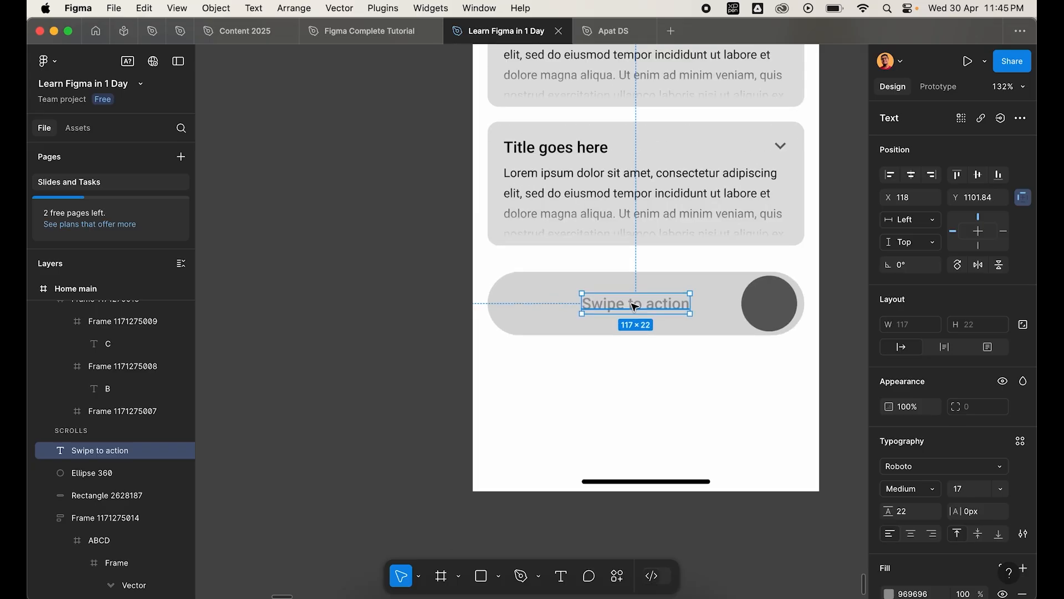
left_click(607, 407)
scroll(613, 314, "up", 5)
left_click(588, 298)
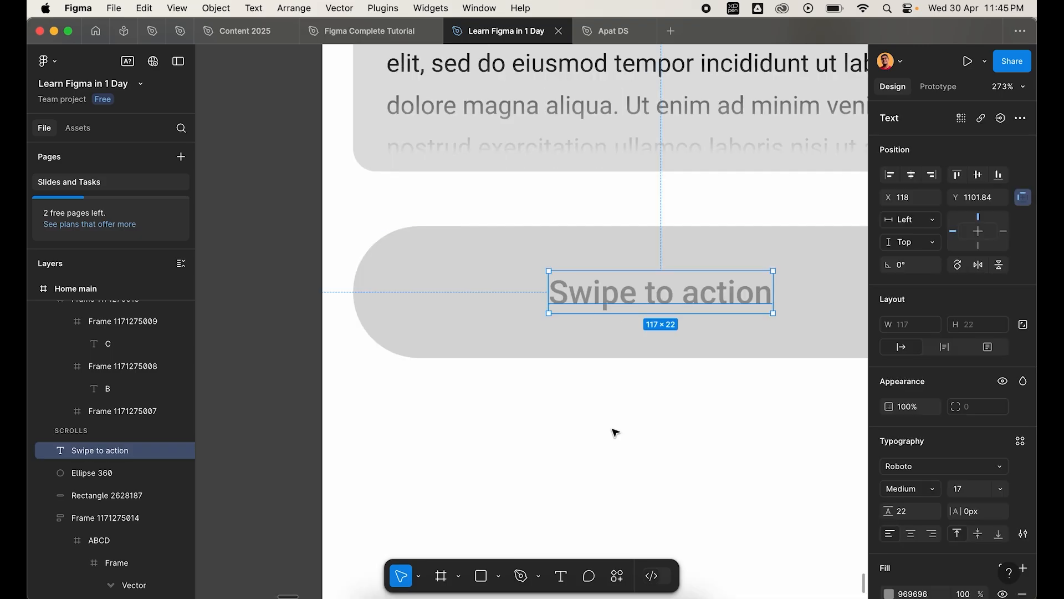
- Draw a rectangle about 97 × 33 below the slider and give it a linear gradient fill
key("r")
left_click_drag(480, 414, 666, 477)
left_click(890, 491)
left_click(735, 250)
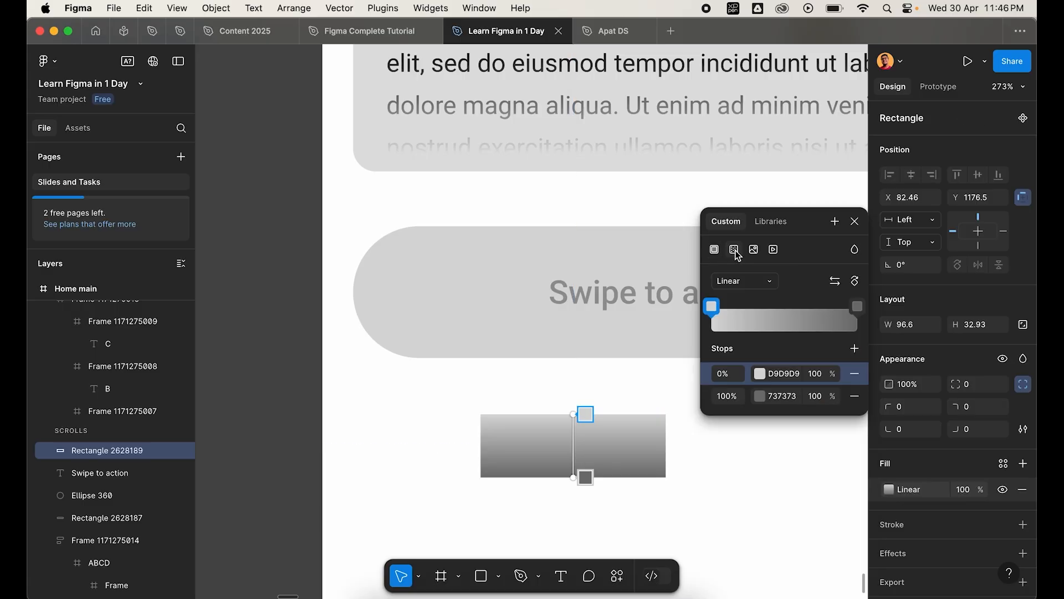
- Set the rectangle's gradient stops to BDBDBD at 27% and 737373 at 67% and 100%, and rotate the gradient to run horizontally
left_click(746, 310)
left_click_drag(858, 306, 809, 307)
left_click(760, 373)
left_click(552, 445)
left_click(443, 302)
left_click(811, 308)
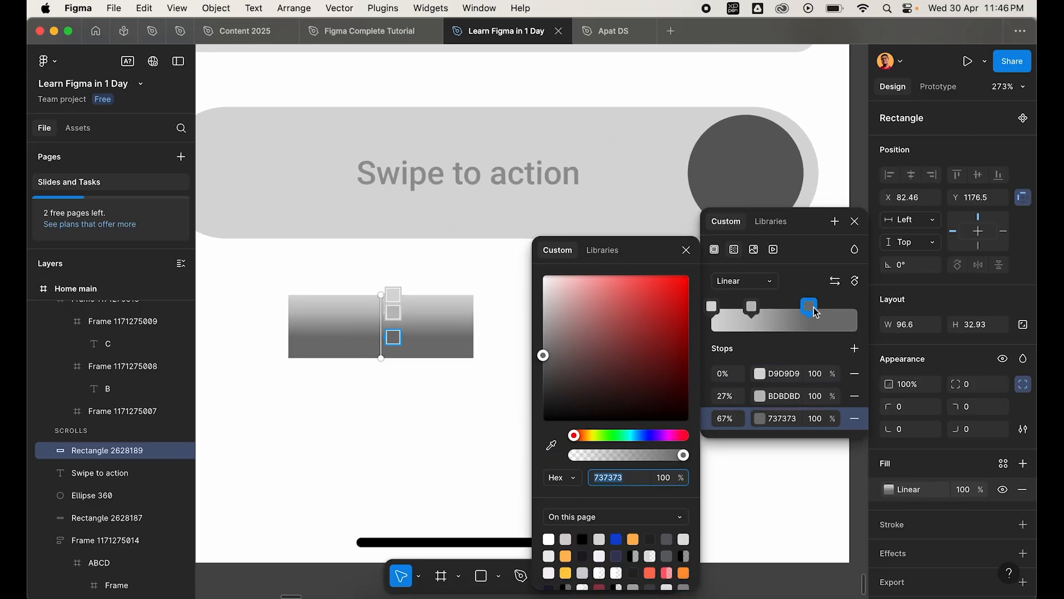
left_click(842, 315)
left_click_drag(842, 310, 857, 308)
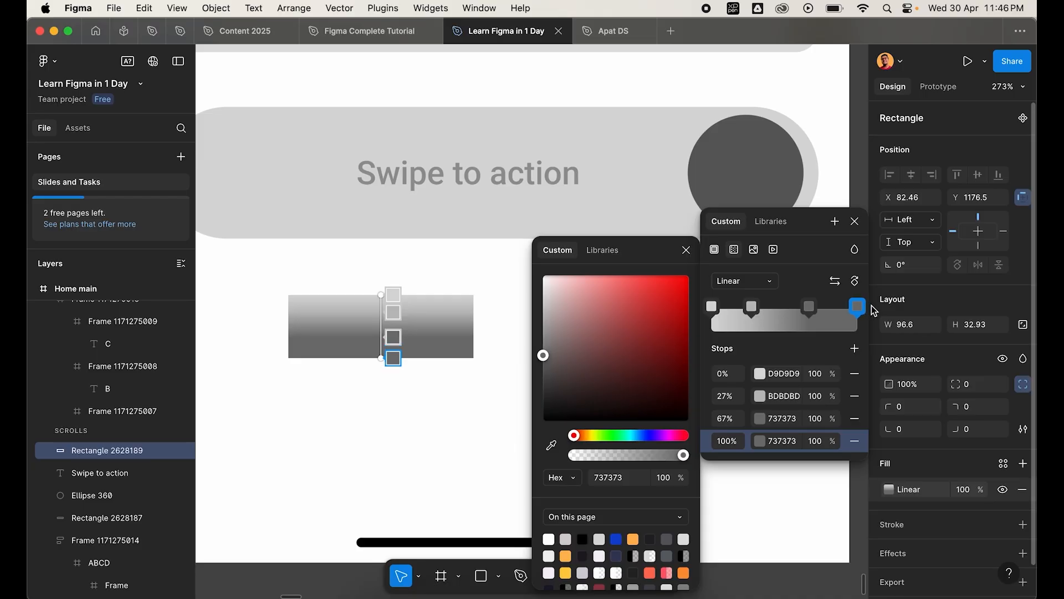
left_click(856, 281)
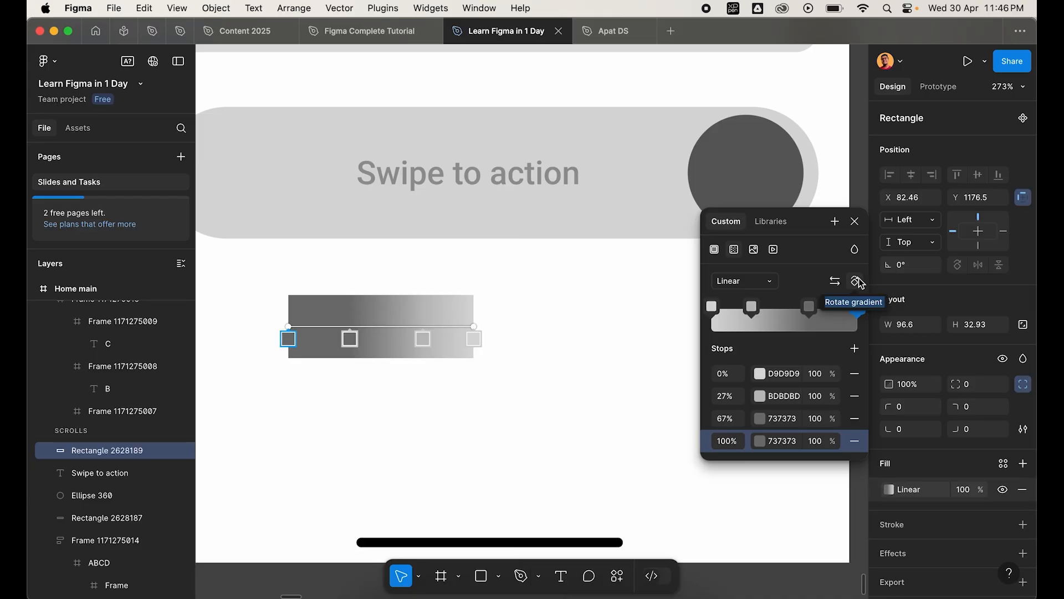
- Recolour all of the rectangle's gradient stops to D9D9D9 by sampling the slider track's grey
left_click(712, 306)
key("i")
left_click(267, 161)
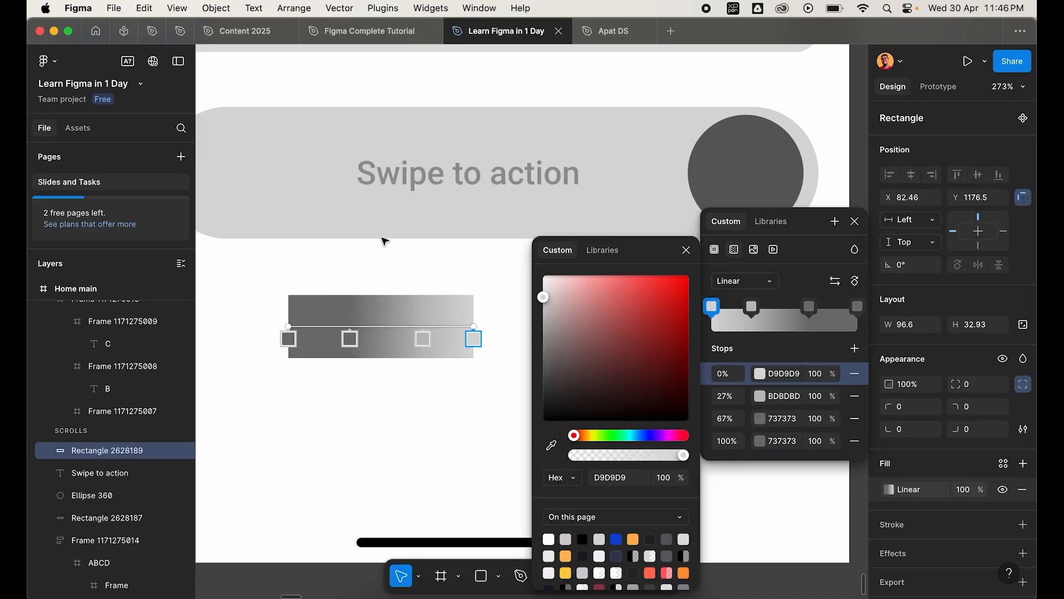
left_click(853, 309)
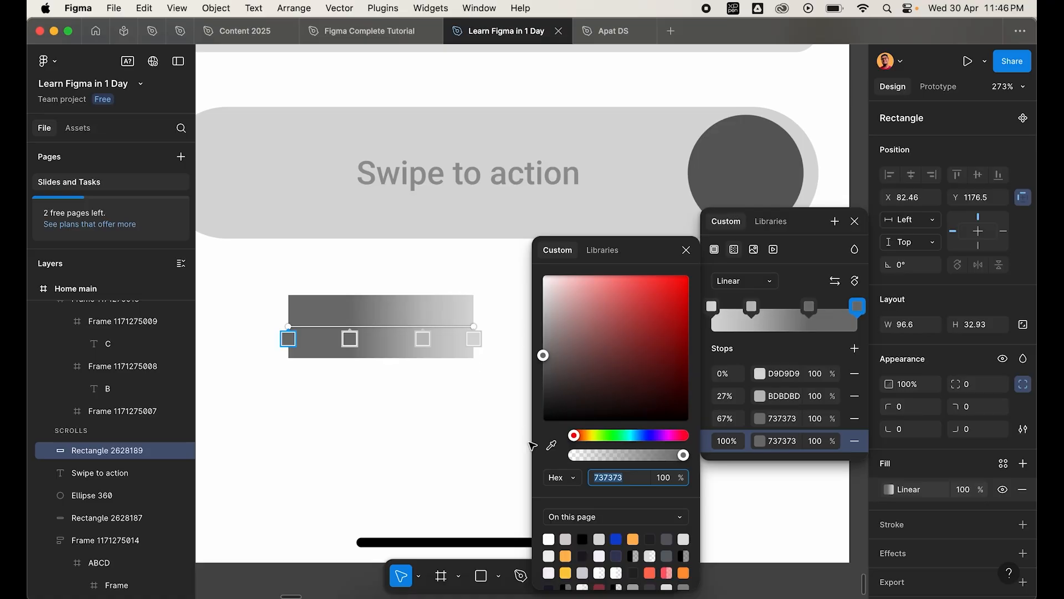
left_click(552, 445)
left_click(606, 148)
left_click(350, 338)
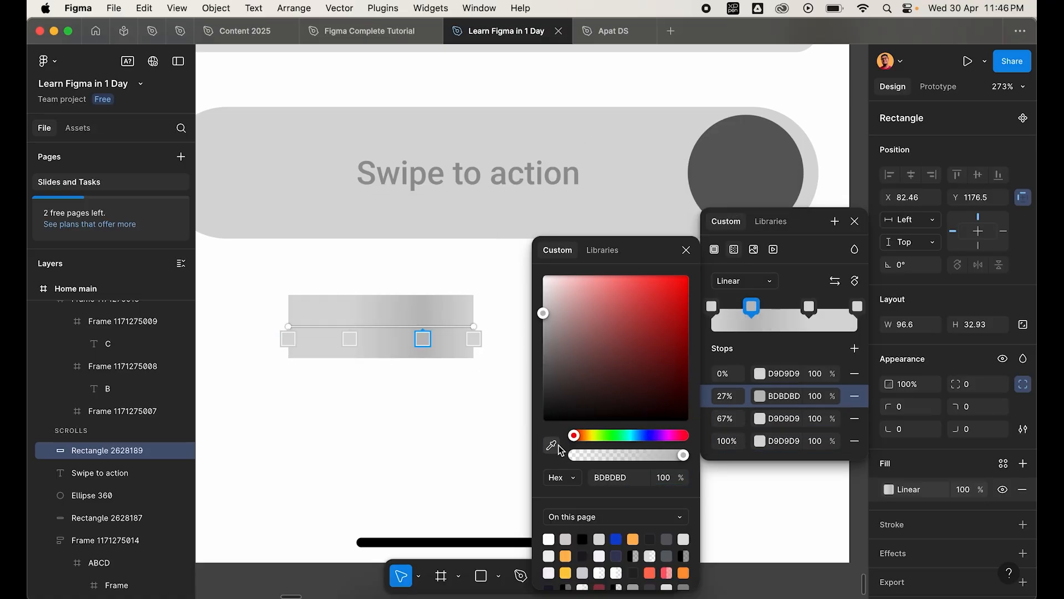
left_click(550, 445)
left_click(618, 164)
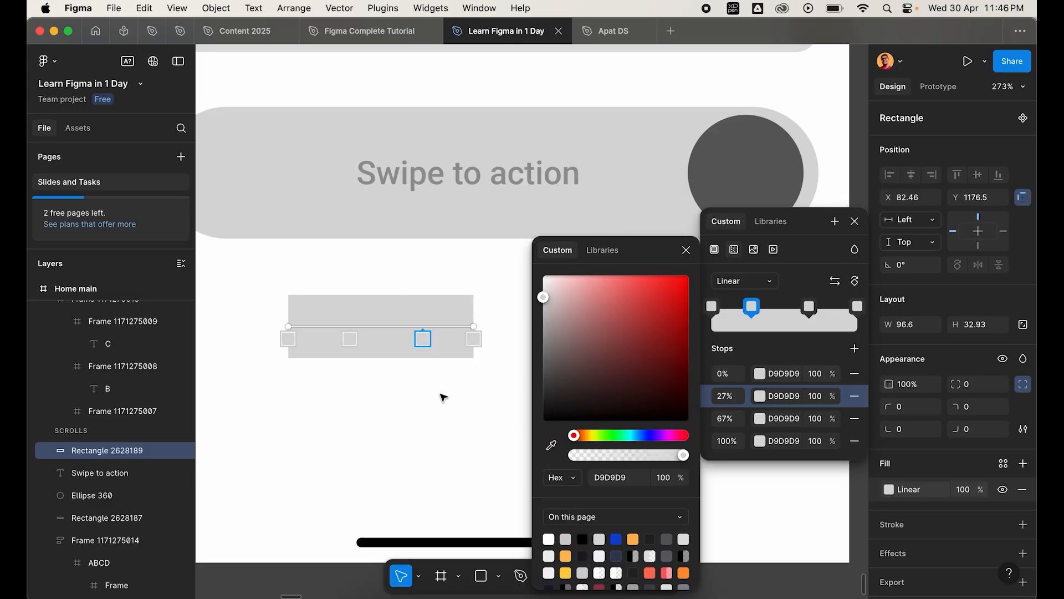
left_click(348, 339)
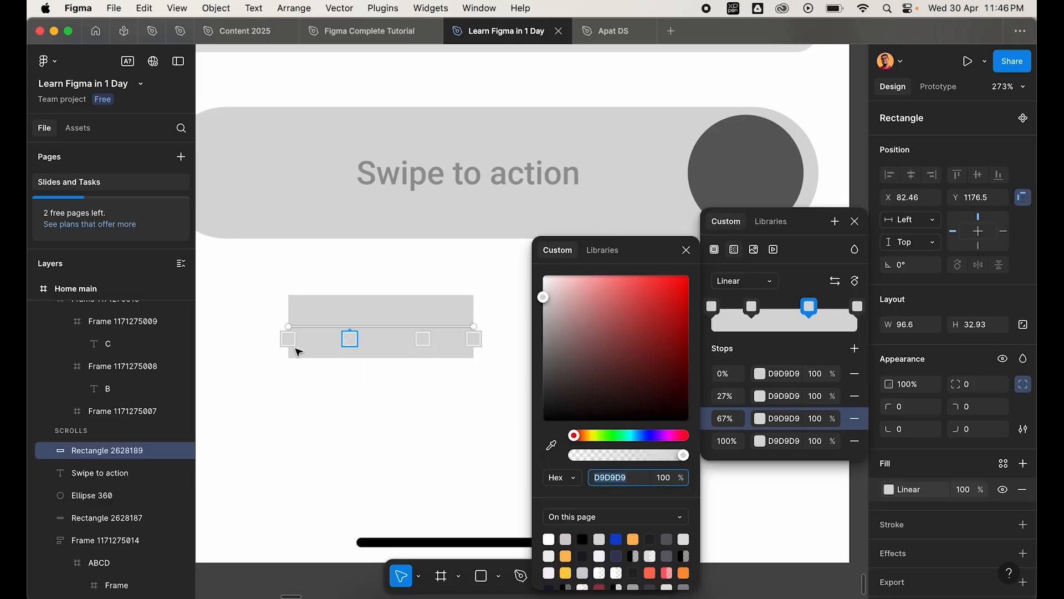
- Set the opacity of the gradient's two end stops, at 100% and 0%, to 0%
left_click(288, 338)
left_click(820, 442)
type("0")
key("Return")
left_click(474, 339)
left_click(815, 374)
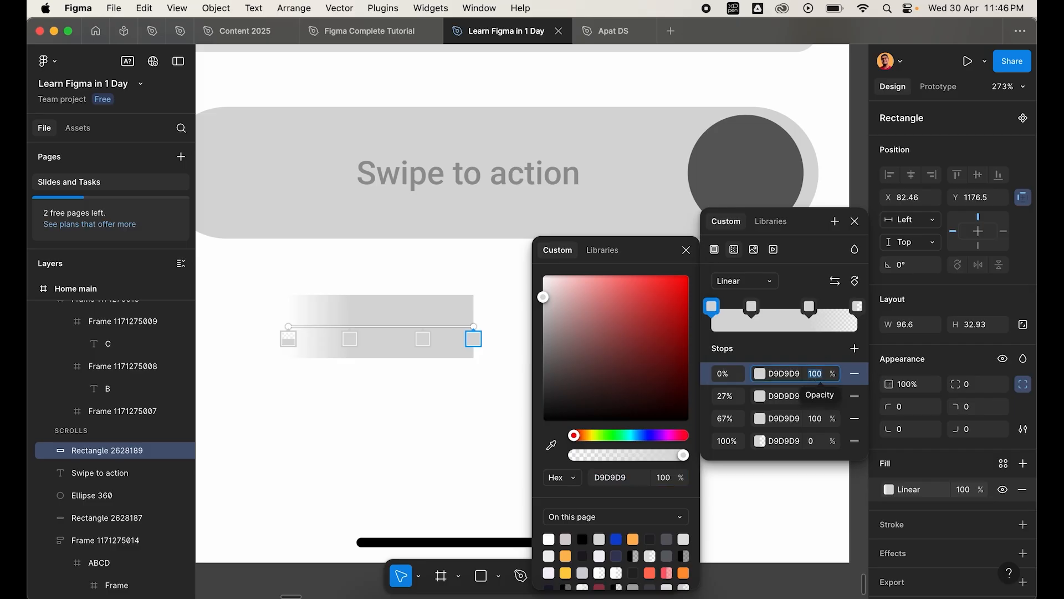
type("0")
key("Return")
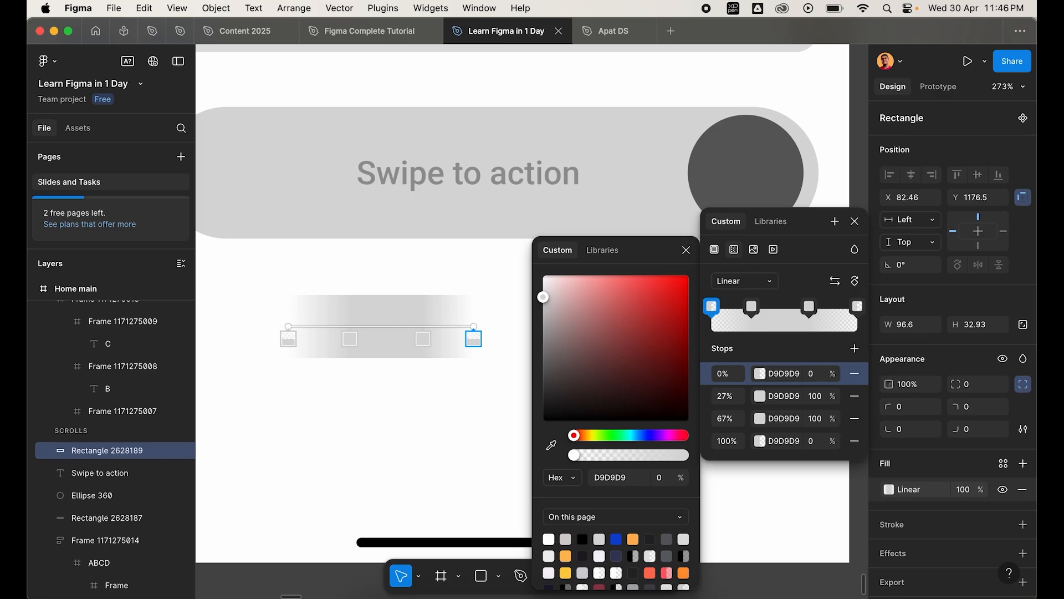
- Reduce the opacity of the gradient's two middle stops, setting the 67% stop to 30% opacity
left_click(815, 419)
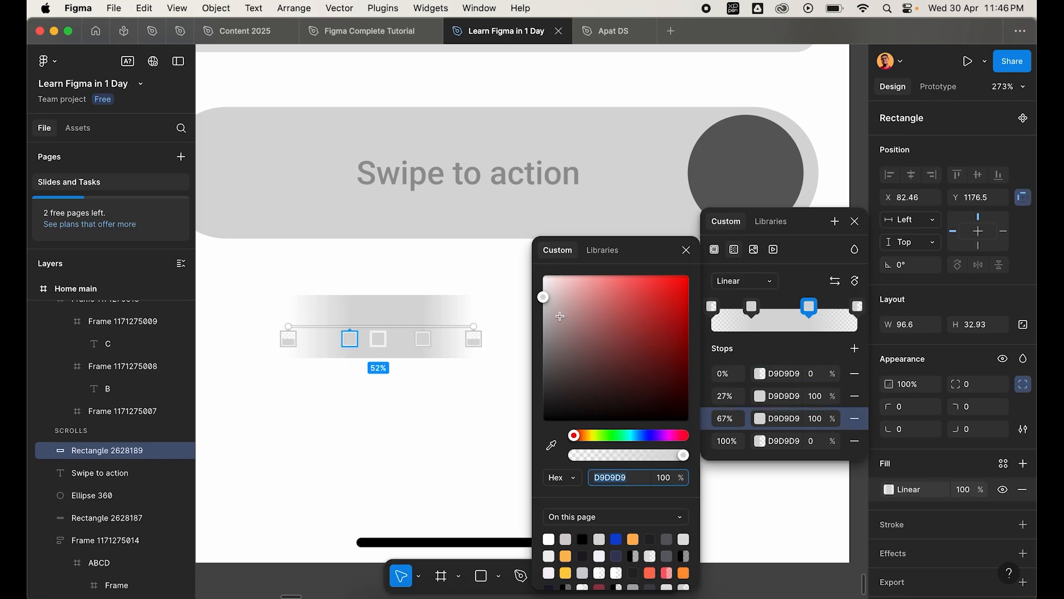
left_click(822, 397)
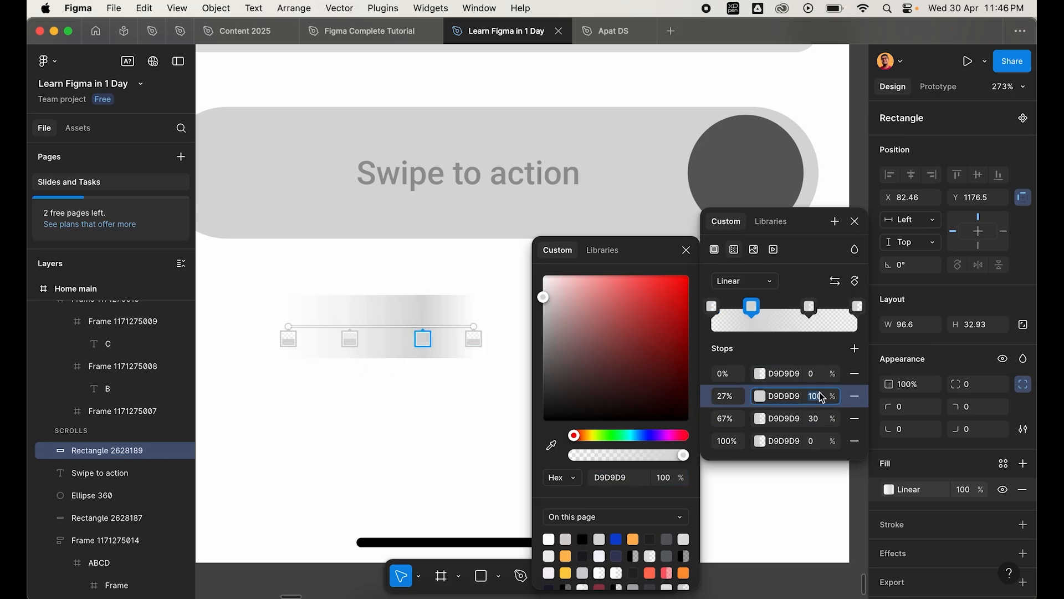
key("Return")
left_click(625, 383)
left_click(579, 416)
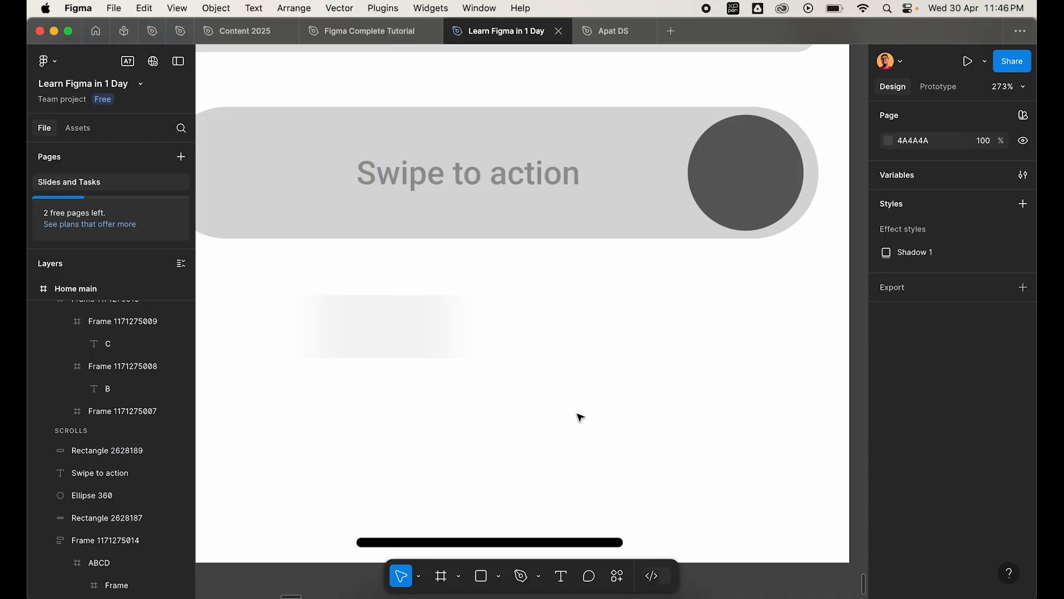
- Move the gradient rectangle aside, duplicate the Swipe to action text below the slider, and wrap the copy in a frame
scroll(579, 416, "up", 1)
scroll(579, 415, "left", 1)
left_click_drag(449, 394, 270, 500)
left_click_drag(510, 240, 574, 436, "alt")
right_click(571, 432)
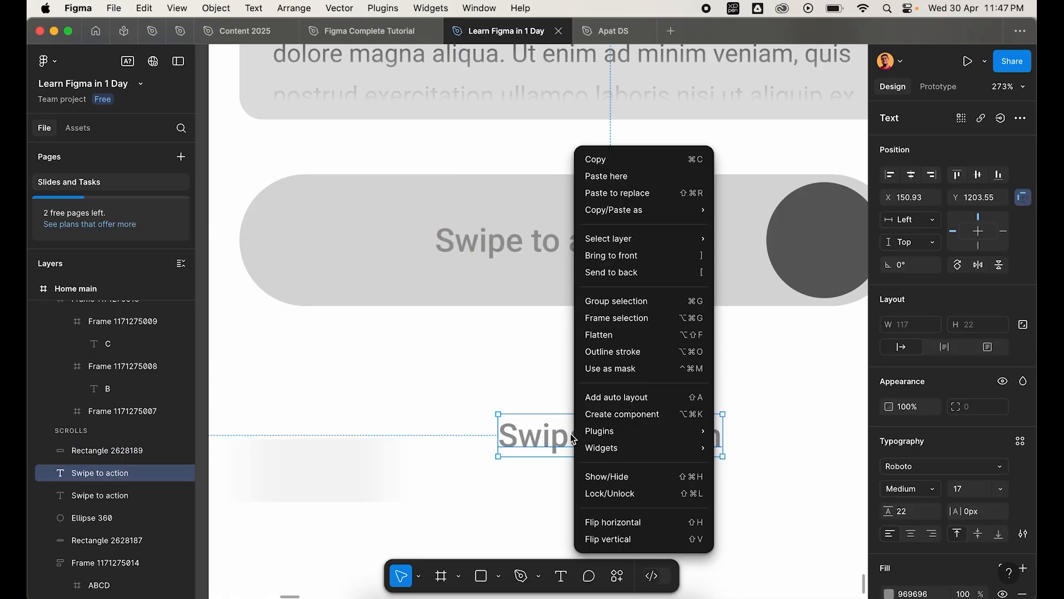
left_click(638, 317)
- Move the gradient rectangle into the new frame, on top of the Swipe to action text
left_click(307, 475)
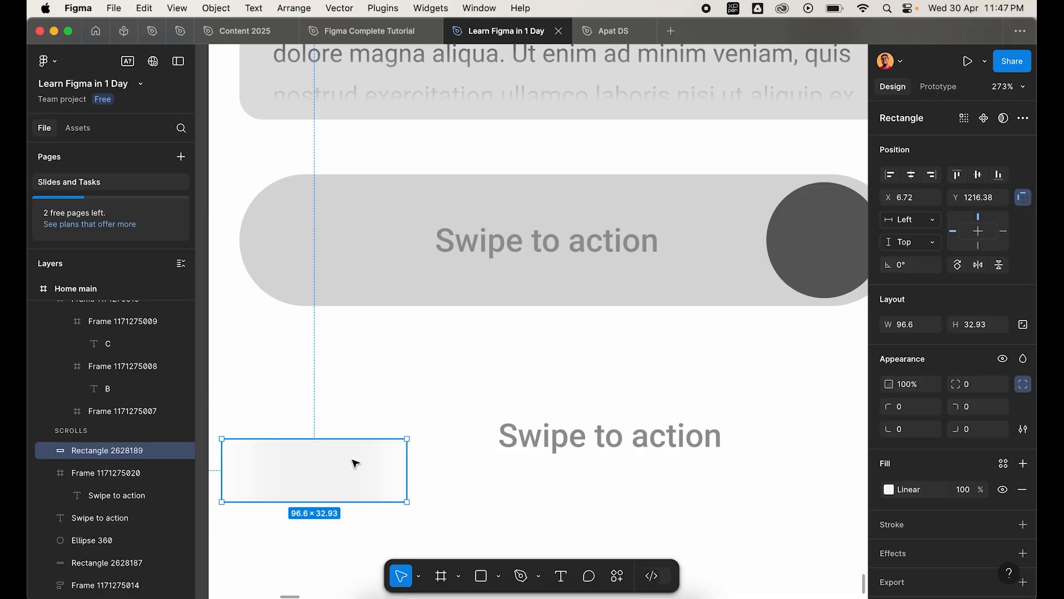
key("super+x")
left_click(515, 426)
key("super+v")
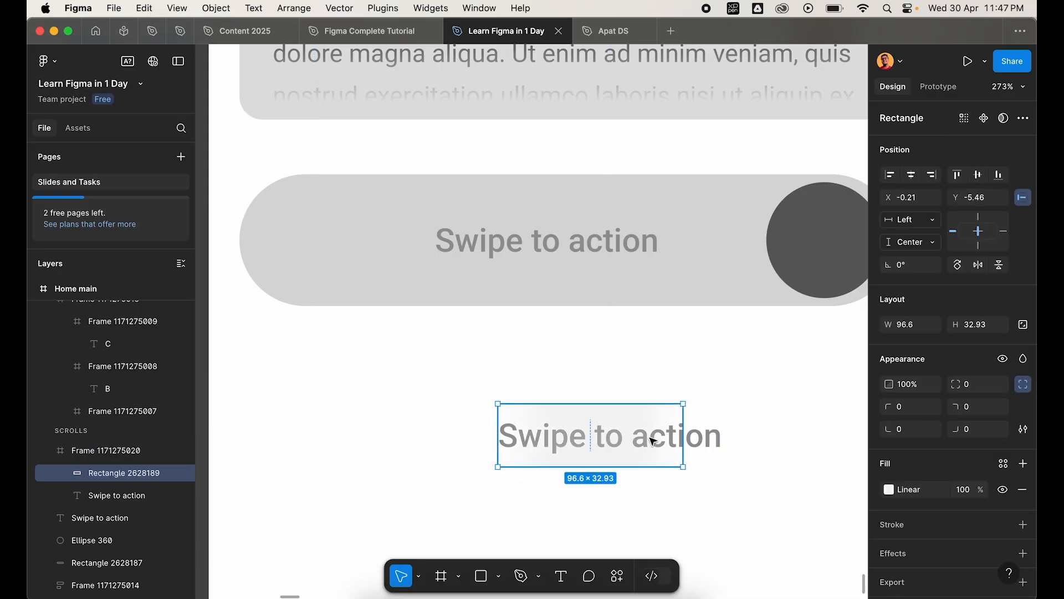
left_click(707, 435)
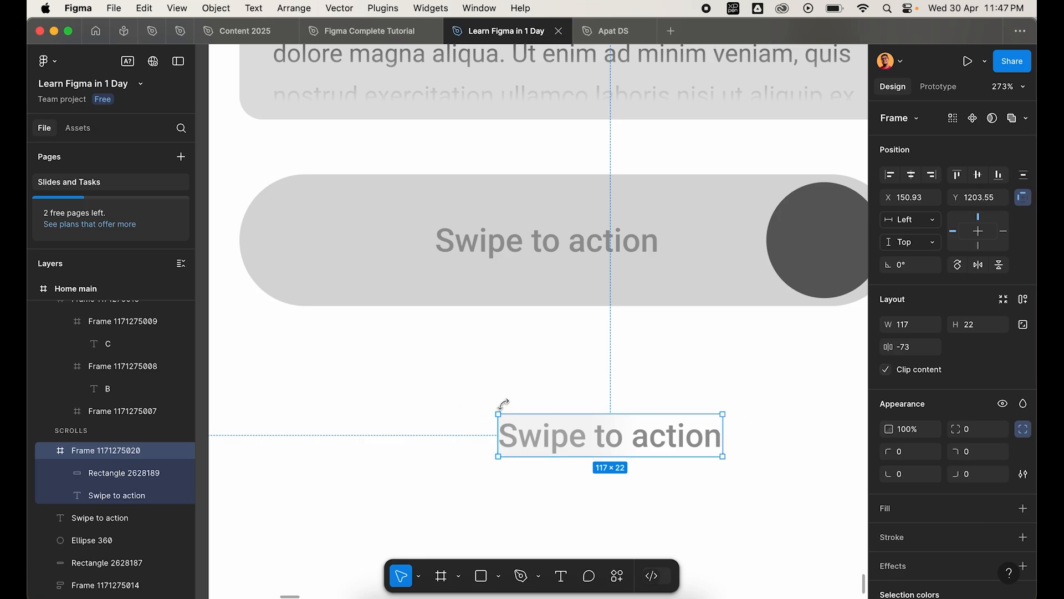
- Shift the gradient rectangle left inside the frame until it lies just outside the frame's left edge
left_click(527, 387)
left_click(564, 438)
scroll(564, 438, "up", 5)
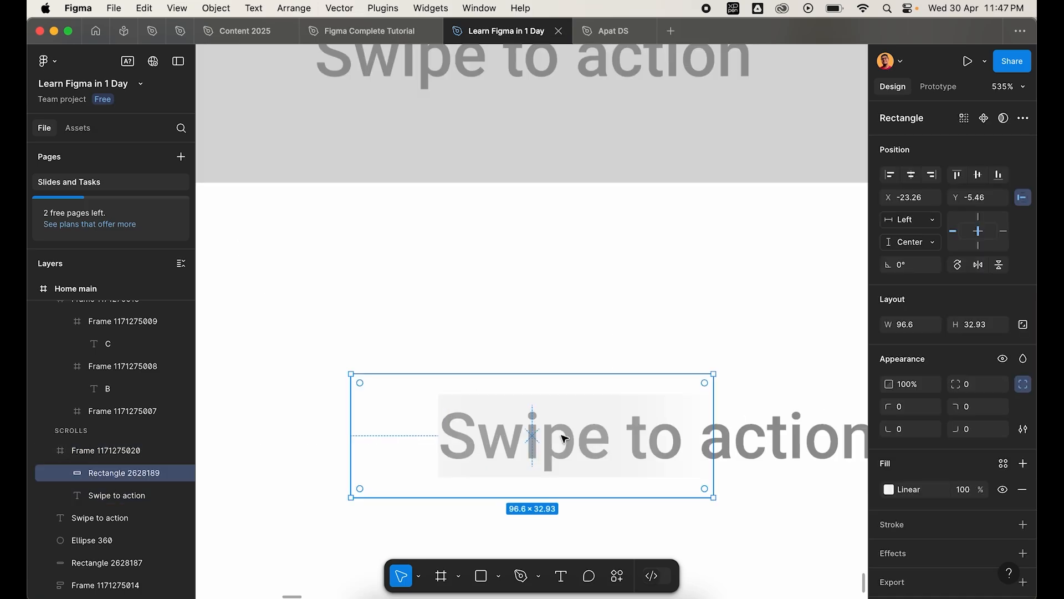
left_click_drag(663, 433, 535, 435)
key("shift+Left")
key("shift+Left")
key("shift+Left")
key("shift+Left")
left_click_drag(397, 420, 390, 421)
scroll(618, 427, "down", 6)
- Turn the Swipe to action frame into a component and add a second variant to it
left_click(583, 433)
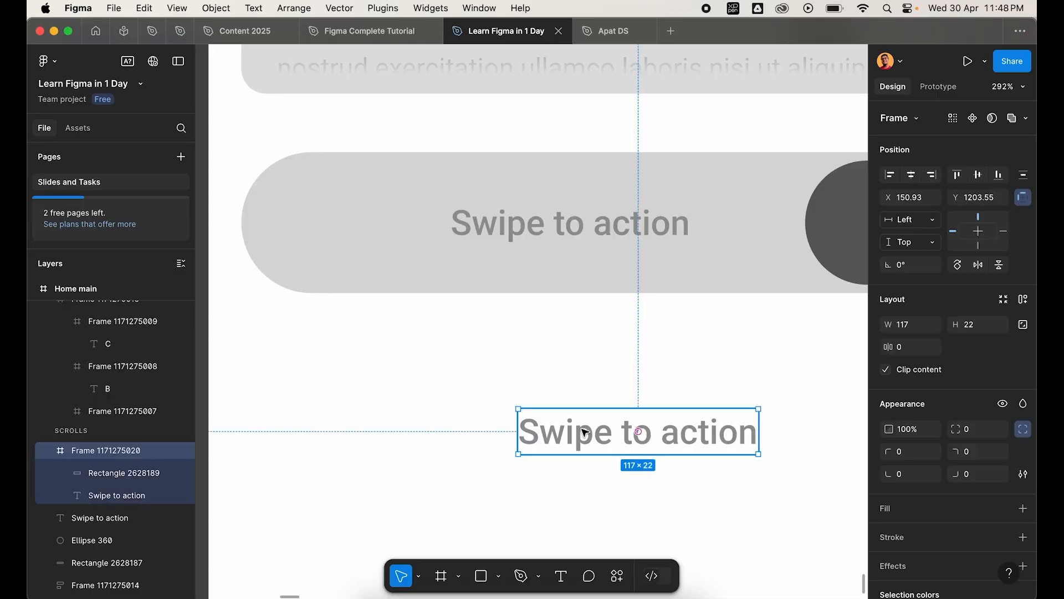
left_click(971, 120)
left_click(493, 368)
left_click(579, 434)
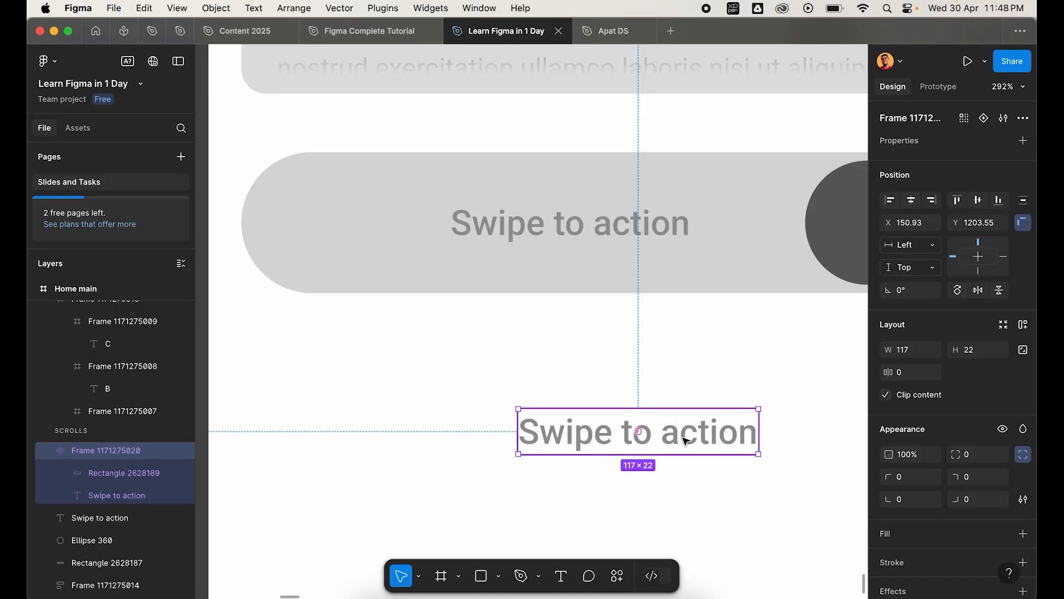
left_click(986, 123)
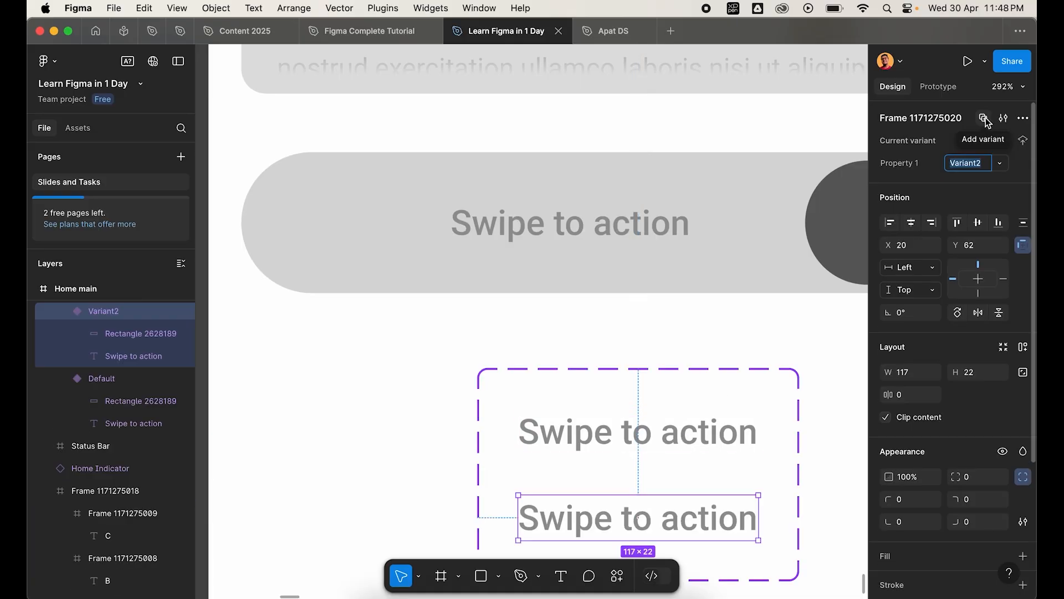
scroll(546, 392, "down", 3)
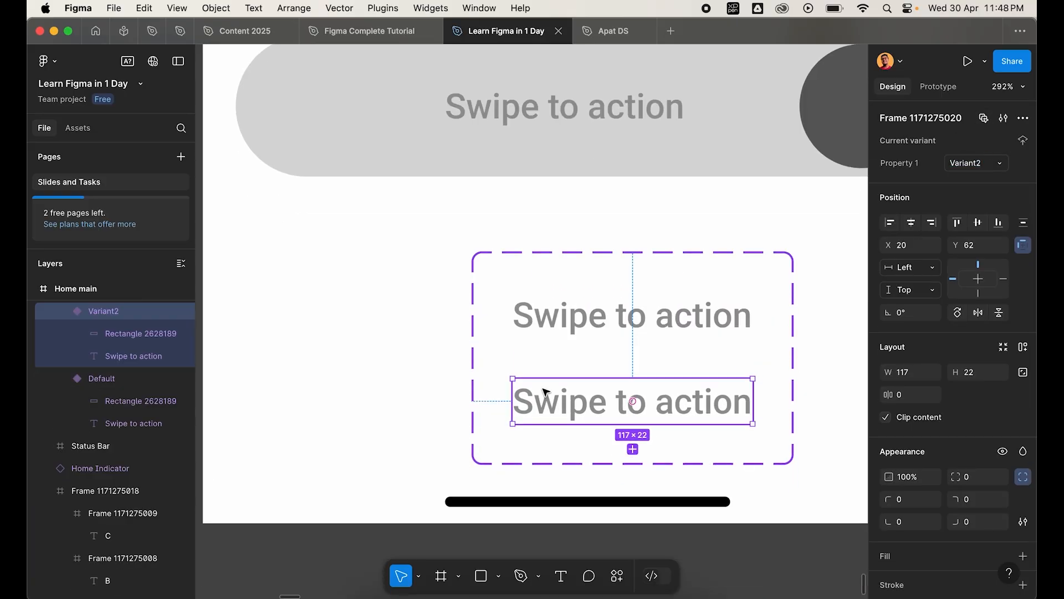
- Move the gradient rectangle in Variant2 to X 118.4, just past the text's right edge
left_click(540, 320)
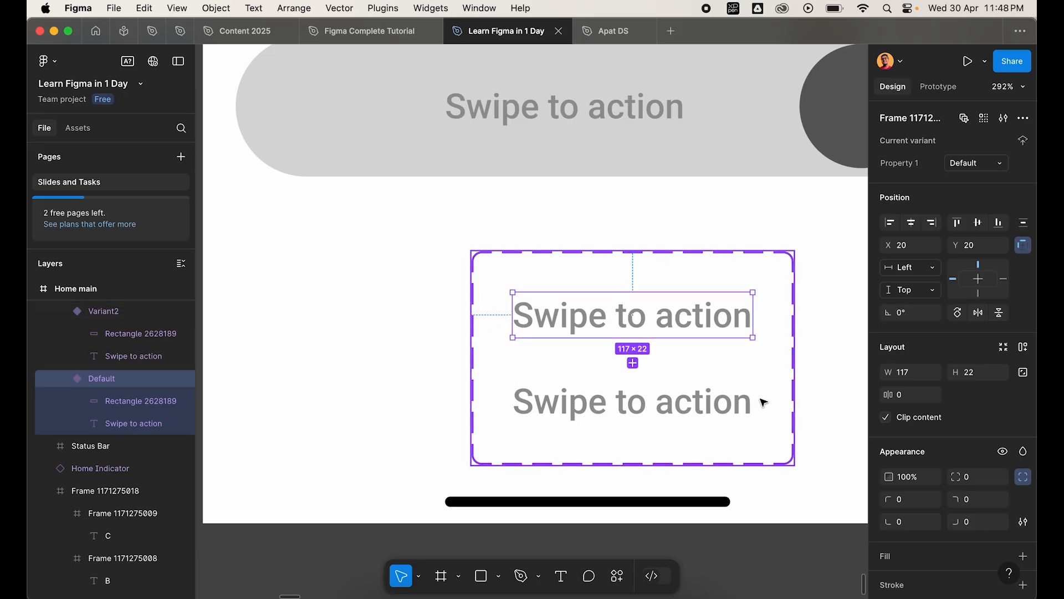
left_click(538, 404)
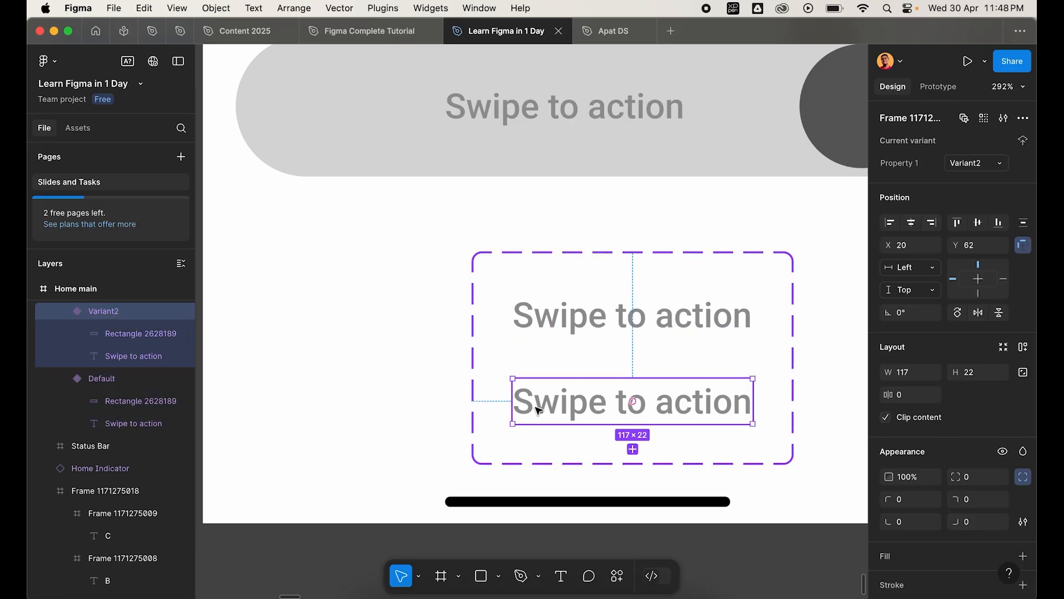
left_click(142, 334)
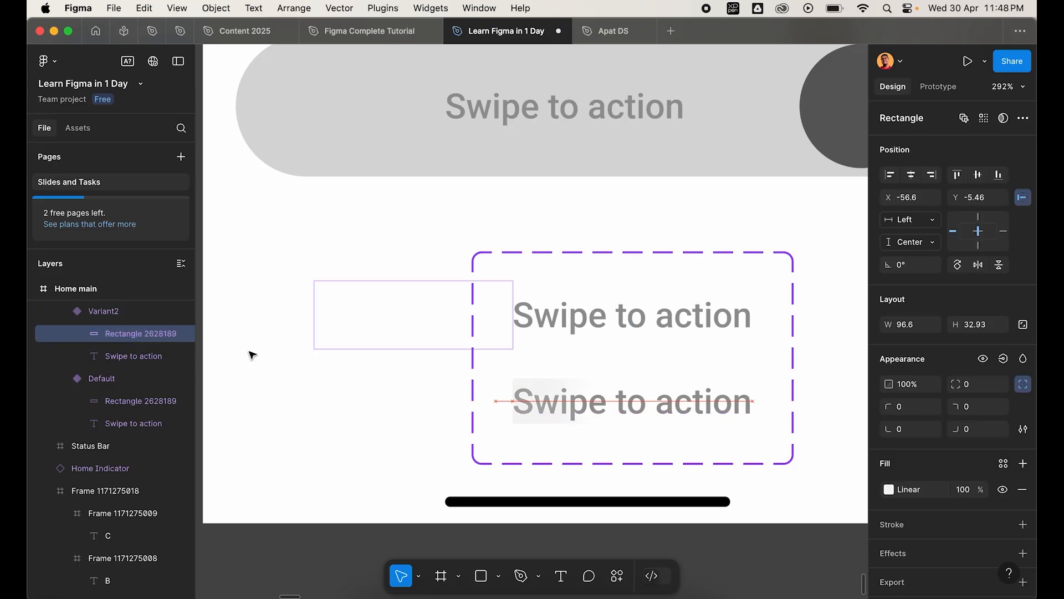
key("shift+Right")
key("shift+Right")
key("shift+Right")
key("shift+Right")
key("shift+Right")
key("shift+Right")
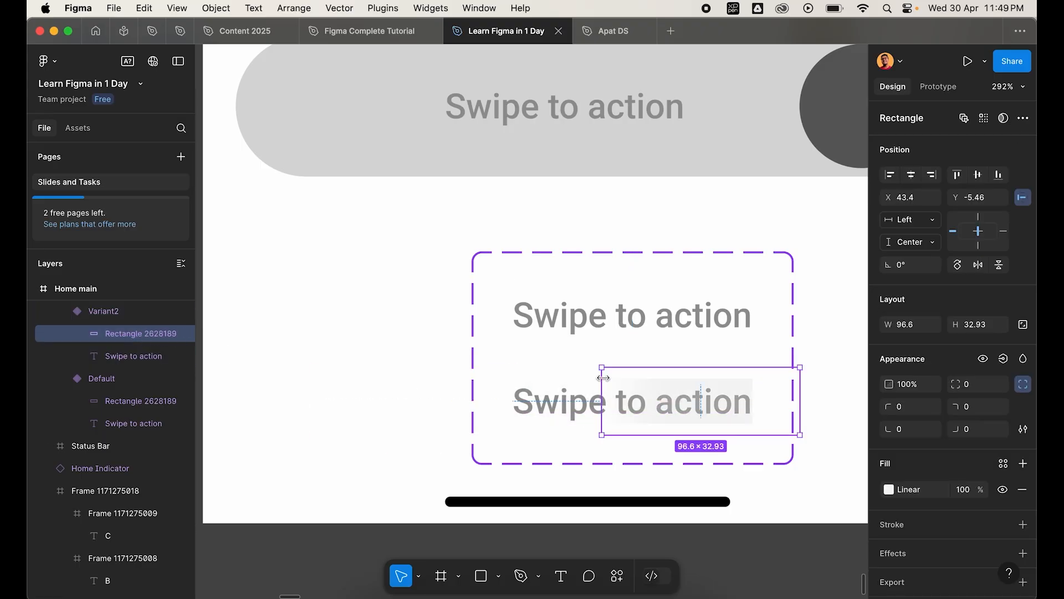
key("shift+Right")
key("shift+Right")
key("shift+Right")
key("shift+Right")
key("shift+Right")
scroll(655, 388, "up", 3)
scroll(748, 470, "right", 3)
key("shift+Right")
key("shift+Right")
key("Right")
key("Right")
key("Right")
key("Right")
key("Right")
scroll(607, 416, "down", 3)
scroll(607, 417, "left", 2)
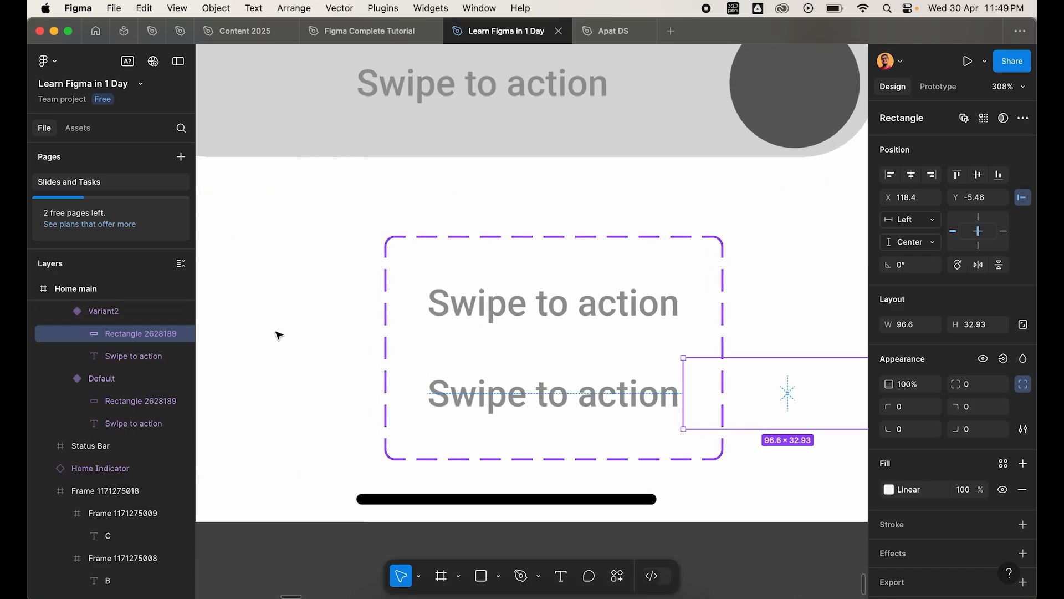
left_click(276, 335)
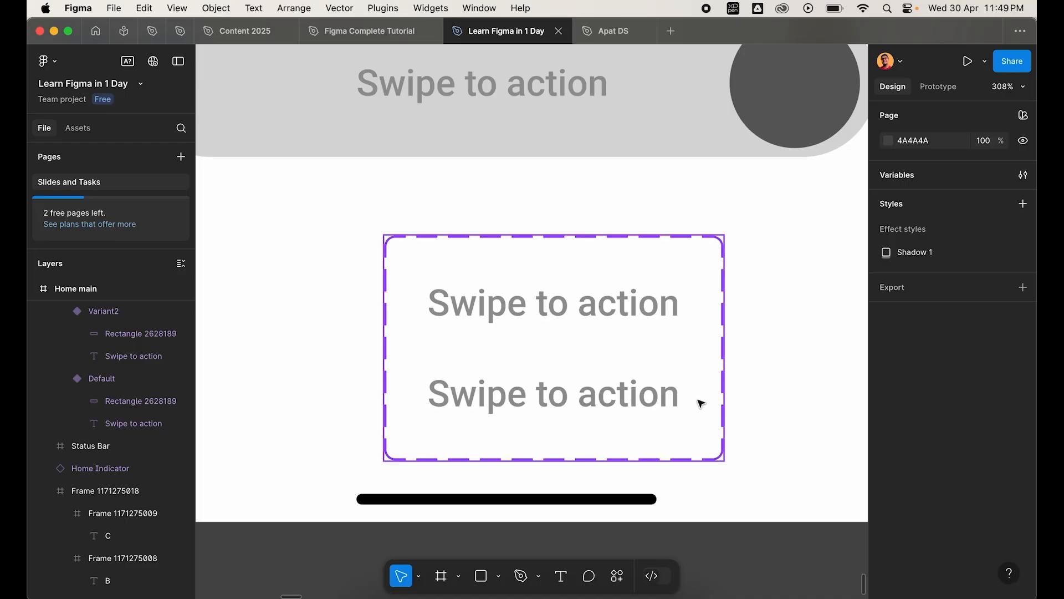
- Draw a frame about 479 × 684 on the empty canvas beside the expanded Home main screen and duplicate it
scroll(698, 401, "down", 5)
scroll(618, 373, "up", 5)
scroll(618, 373, "up", 3)
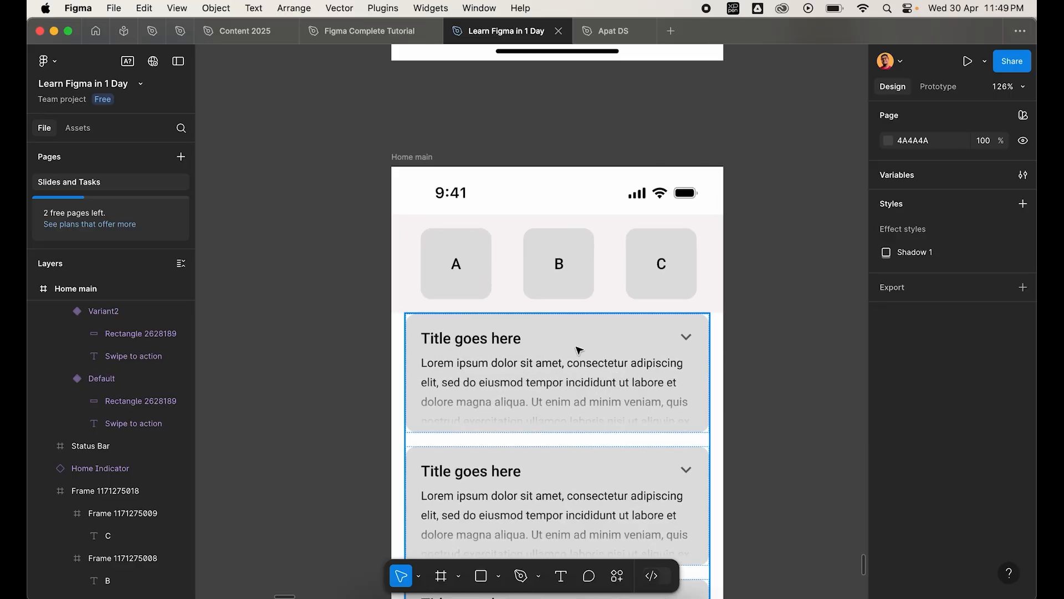
double_click(576, 348)
scroll(548, 353, "down", 5)
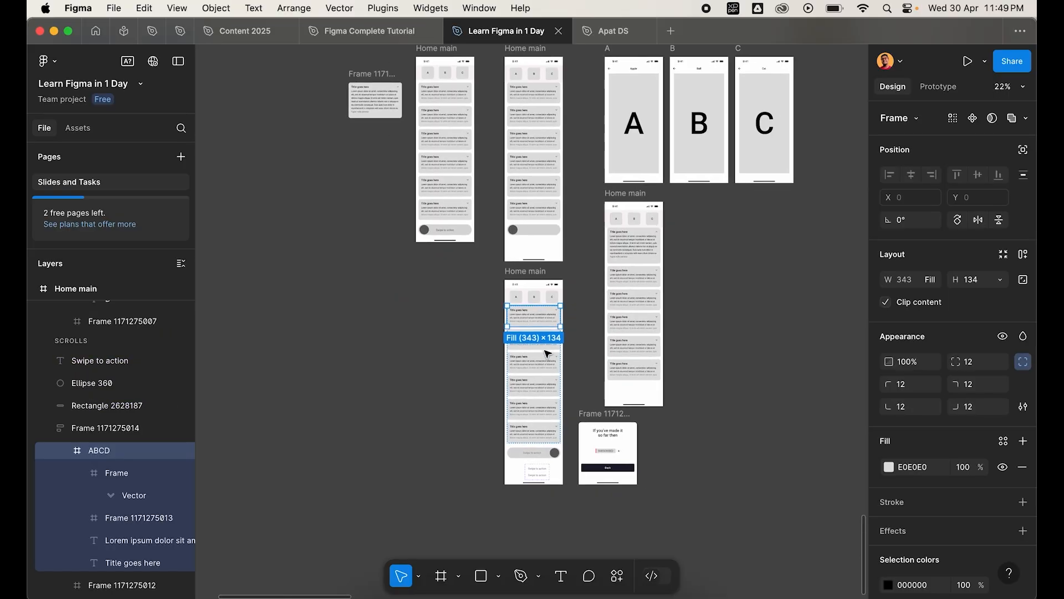
scroll(547, 351, "down", 3)
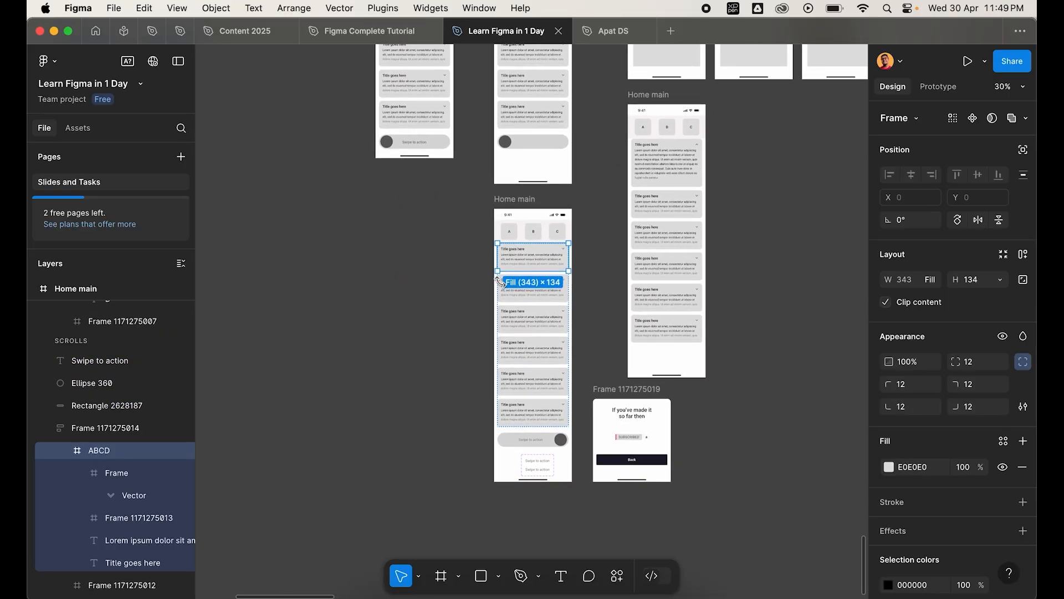
scroll(511, 460, "up", 5)
scroll(511, 461, "down", 4)
scroll(656, 353, "right", 4)
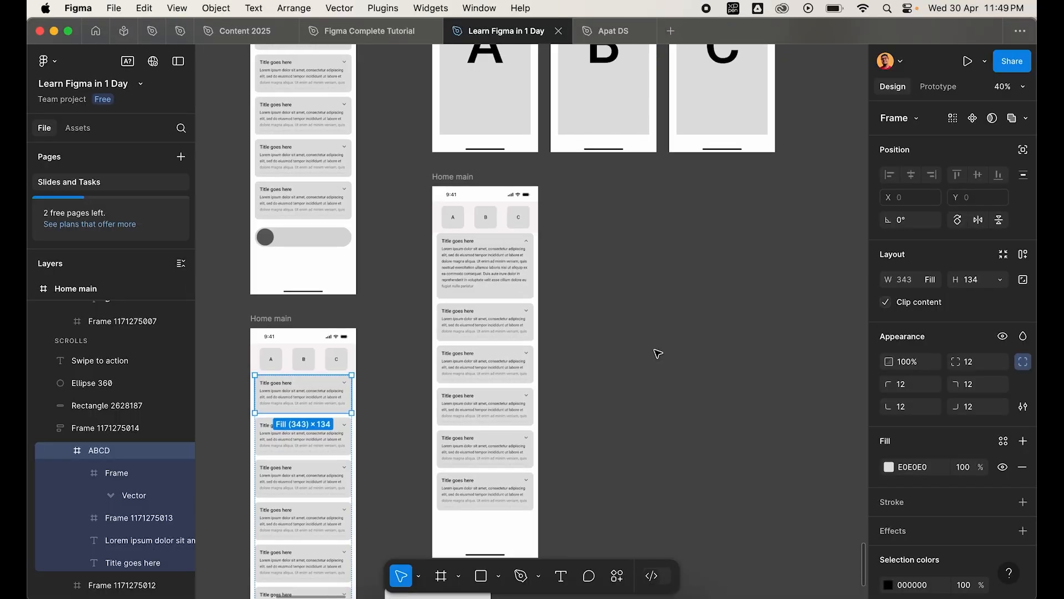
key("f")
left_click_drag(593, 201, 729, 394)
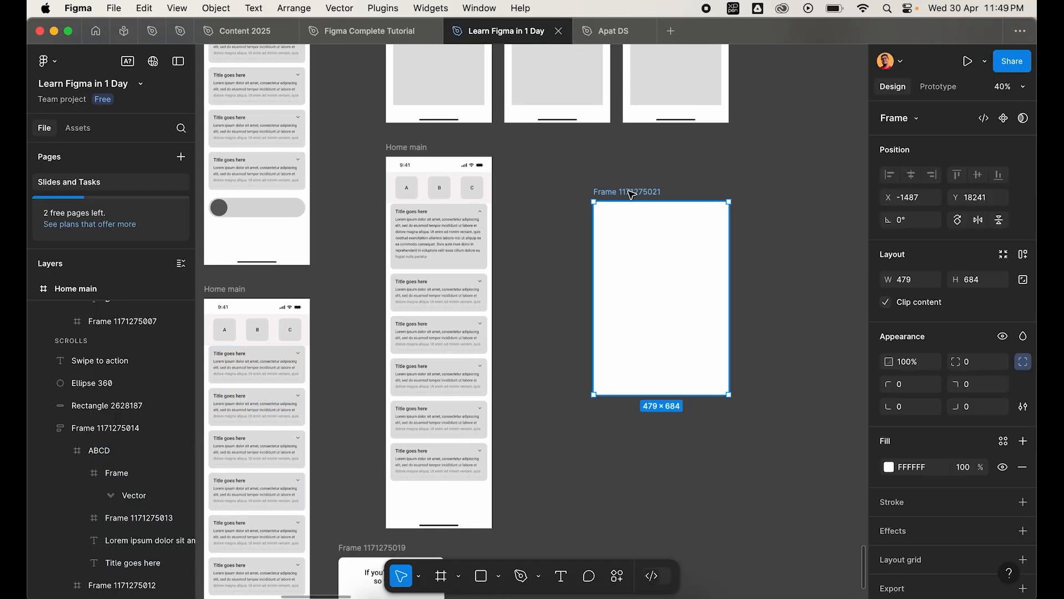
key("super+d")
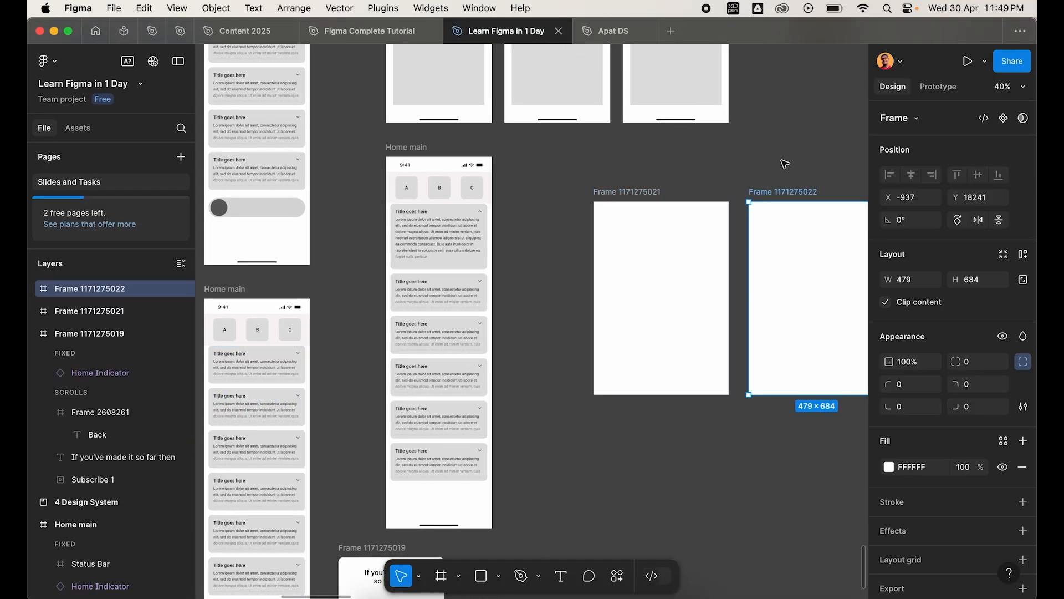
key("Escape")
- Draw a circle about 201 × 201 and position it in the upper middle of the first new frame
scroll(676, 277, "up", 3)
key("o")
left_click_drag(663, 277, 708, 321)
left_click(674, 174)
left_click_drag(665, 268, 652, 260)
- Copy the circle into the second frame and move the copy down so it overlaps the frame's bottom edge
scroll(651, 260, "right", 2)
key("super+c")
left_click(750, 151)
key("super+v")
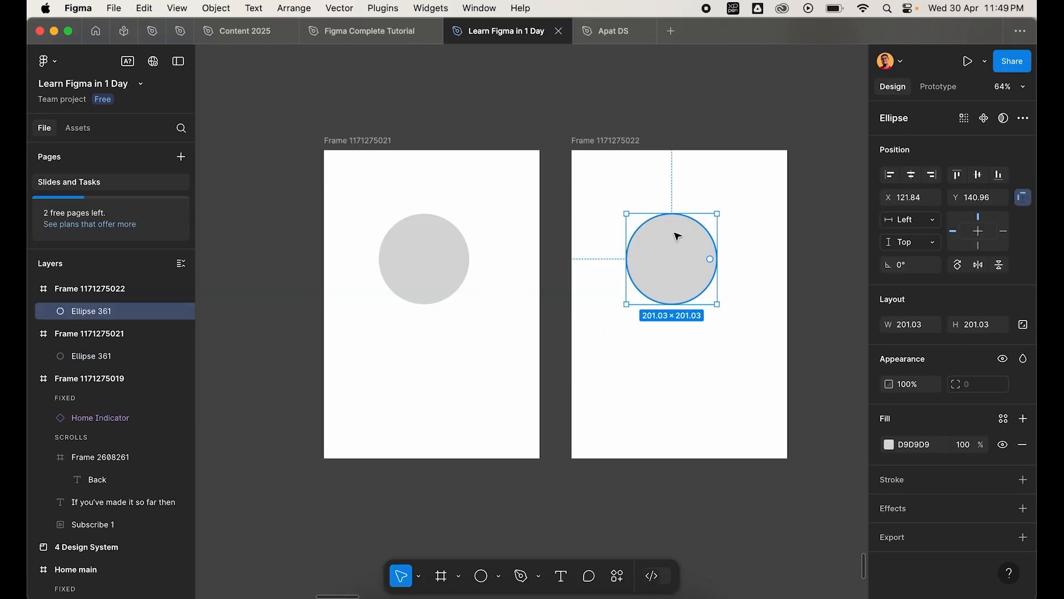
left_click_drag(672, 240, 651, 423)
left_click(385, 144)
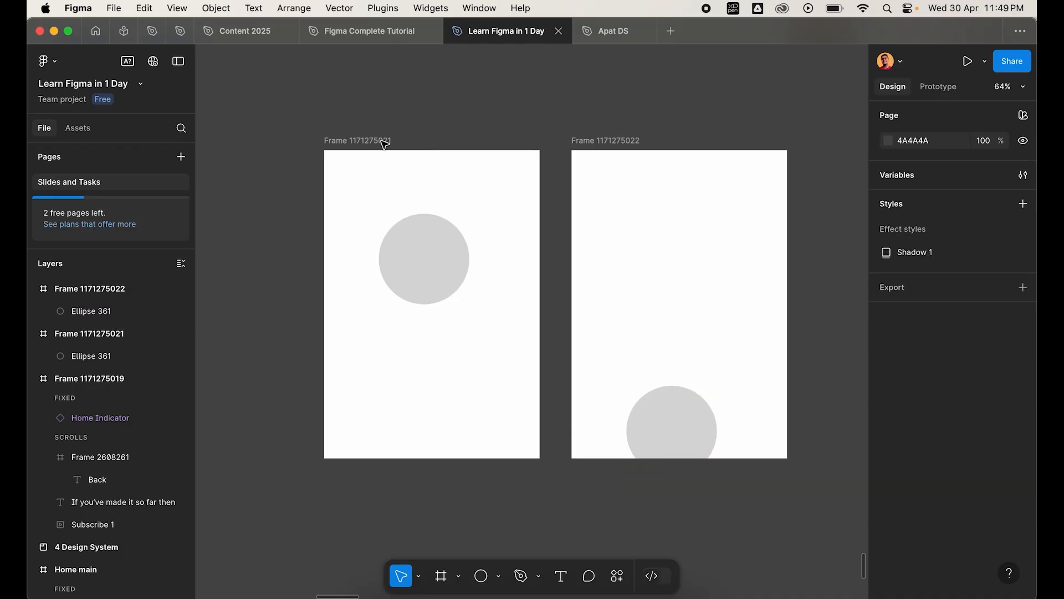
- Connect the first circle frame to the second with an On tap, Navigate to interaction using Smart animate
left_click(334, 140)
left_click(938, 87)
left_click_drag(540, 295, 592, 349)
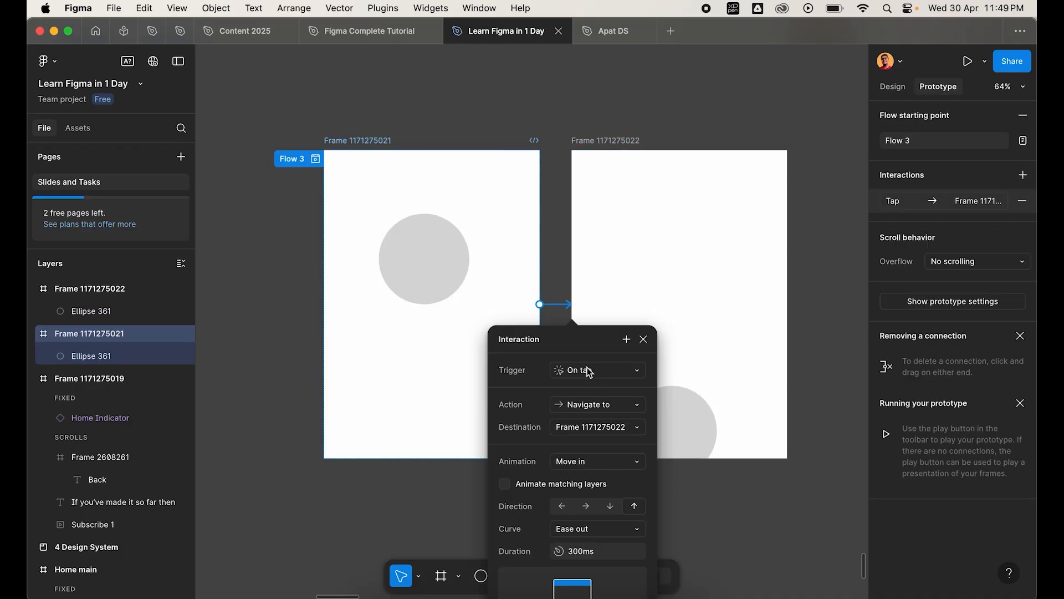
left_click(593, 461)
left_click(619, 433)
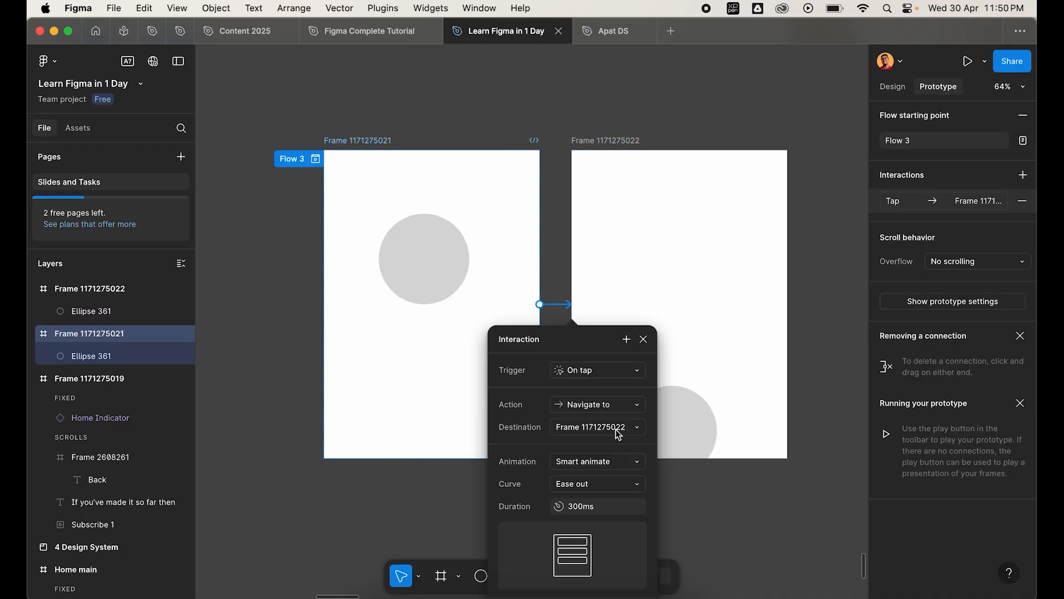
- Preview Flow 3, tap the circle to play the Smart animate transition, and compare the matching circles in the two frames
left_click(722, 517)
left_click(315, 159)
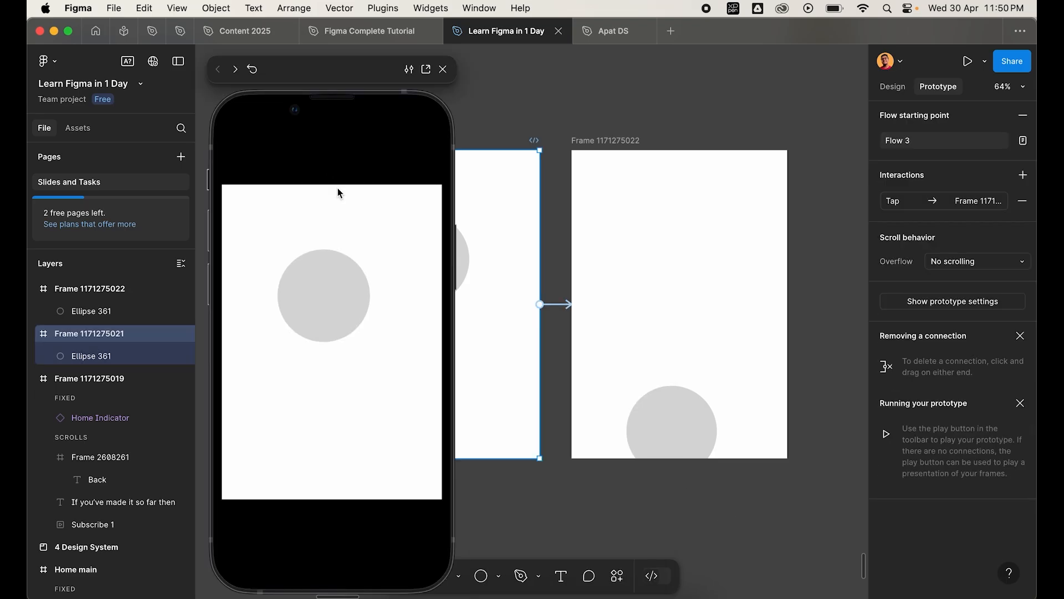
left_click(320, 240)
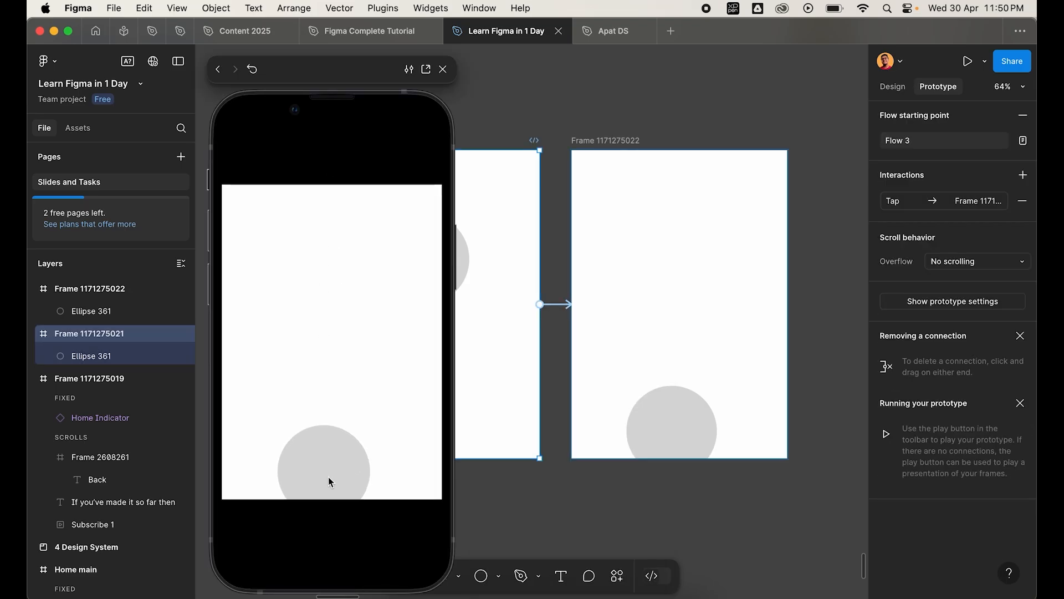
left_click(442, 69)
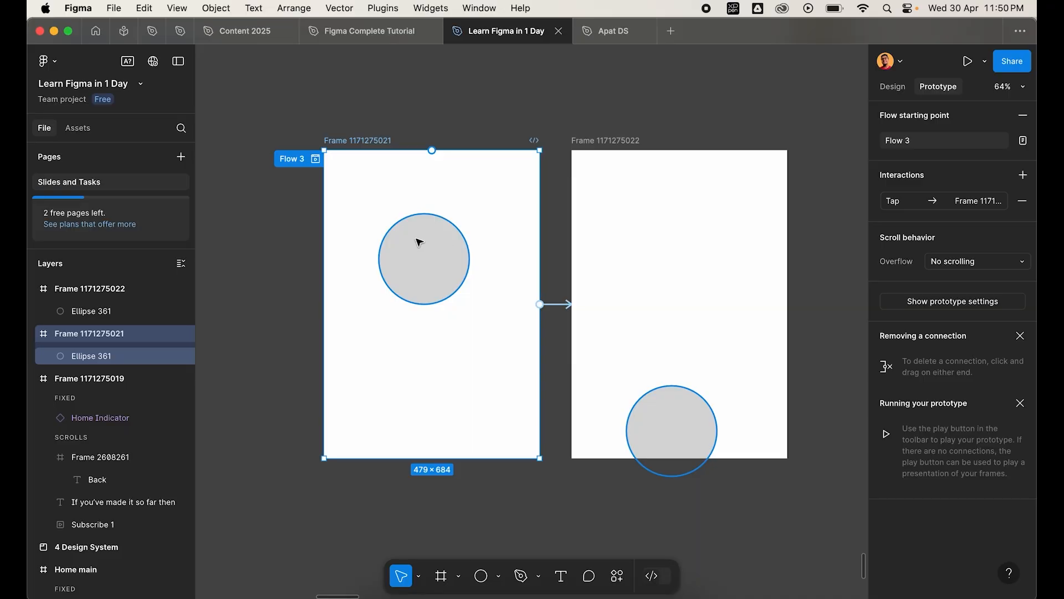
left_click(420, 242)
left_click(600, 142)
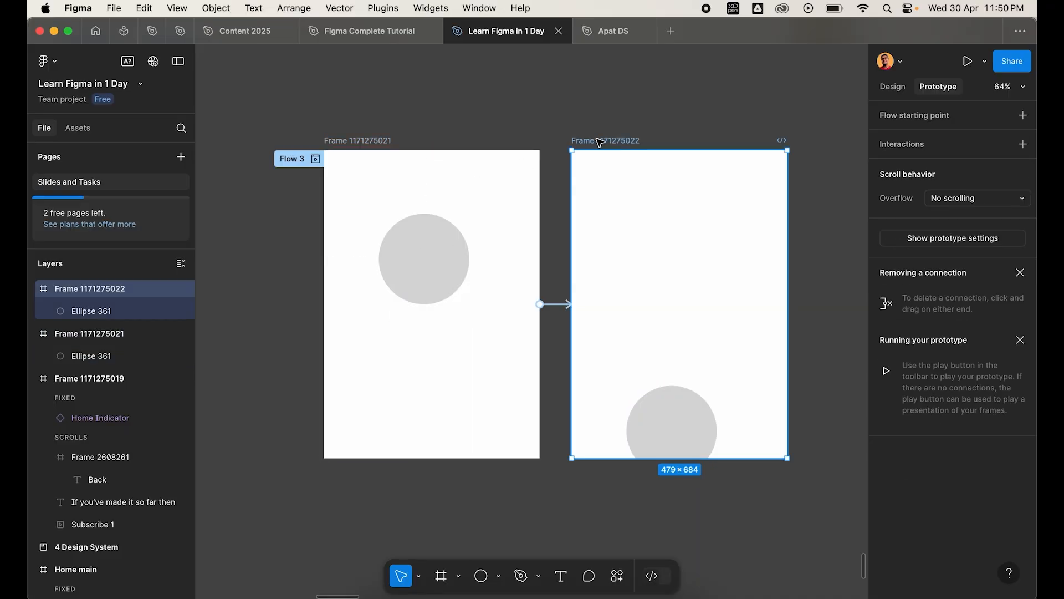
left_click(427, 234)
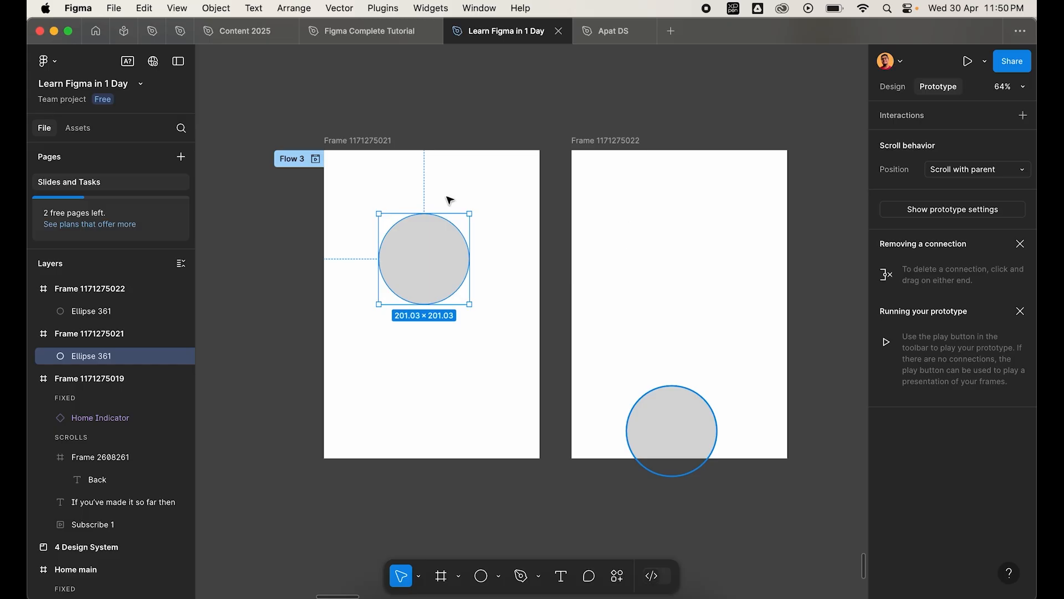
left_click(667, 427)
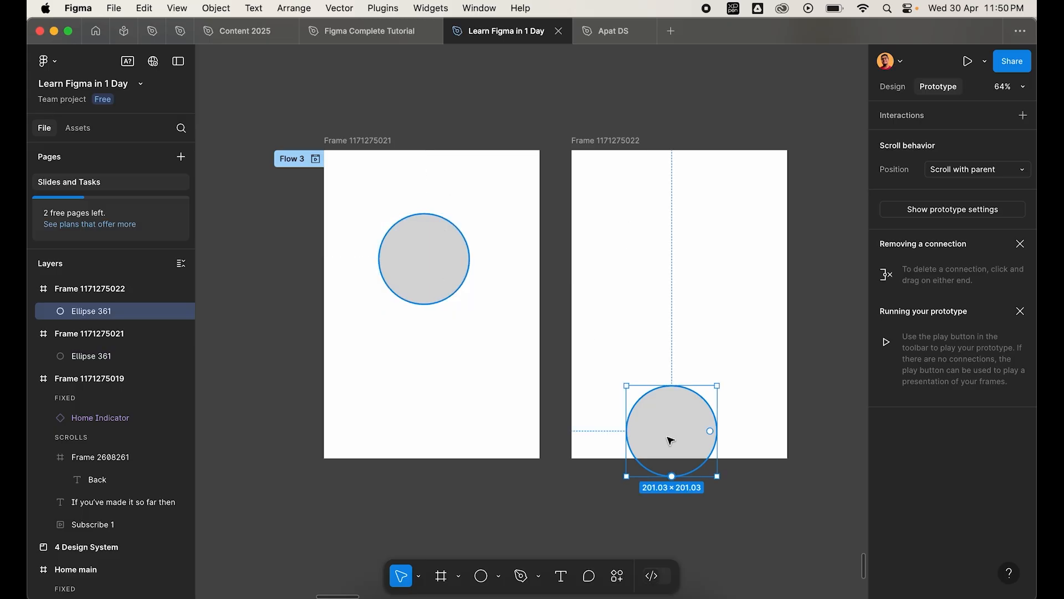
- Connect the Default Swipe to action variant to Variant2 with an After delay trigger of 1ms, Change to action and Smart animate
scroll(671, 441, "down", 10)
scroll(548, 371, "up", 8)
scroll(406, 483, "up", 5)
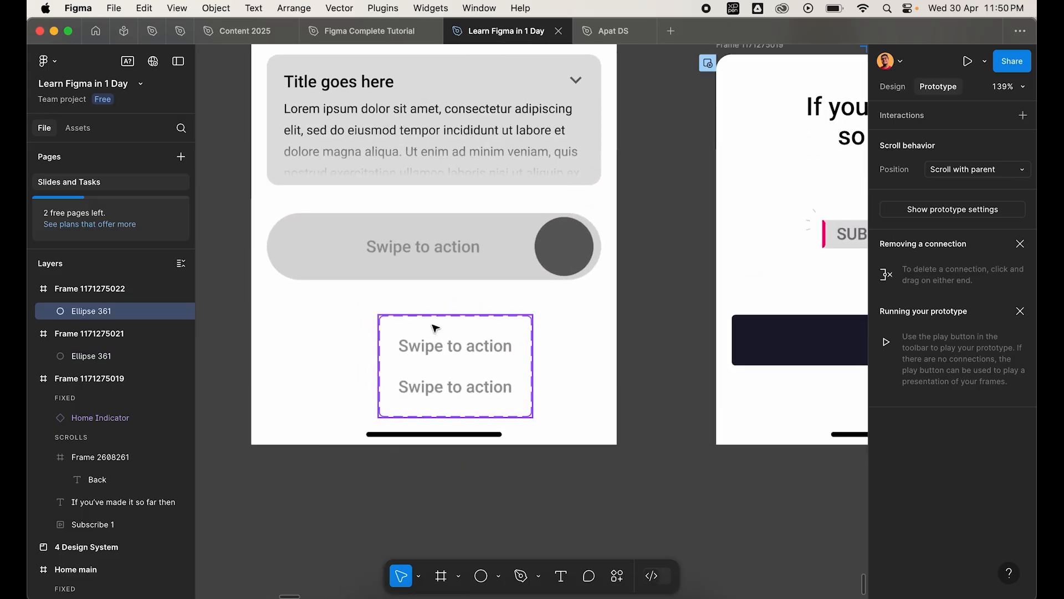
left_click(396, 346)
scroll(394, 345, "up", 6)
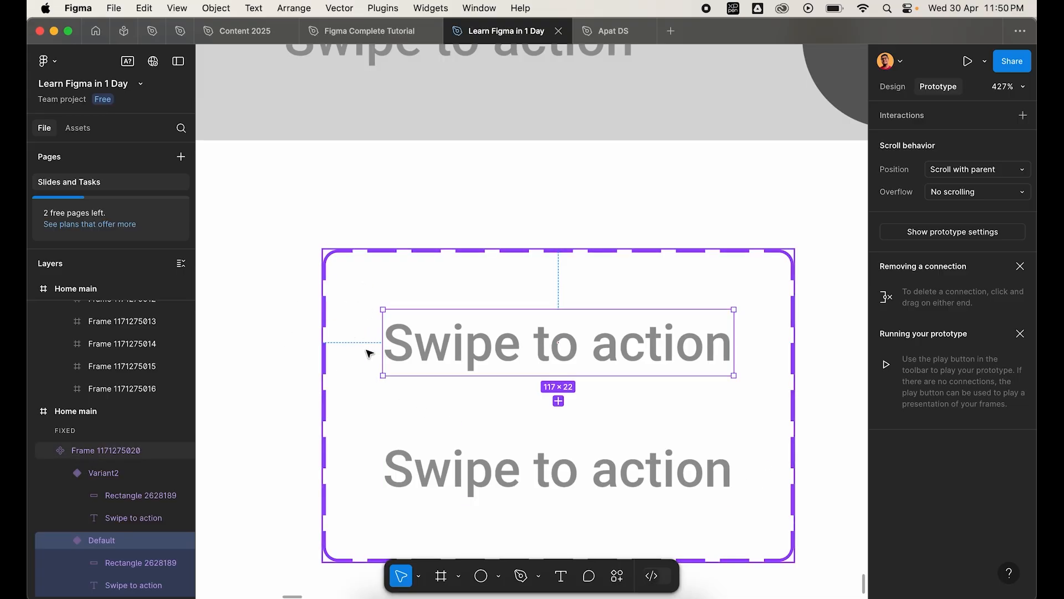
scroll(724, 466, "down", 3)
scroll(724, 466, "right", 3)
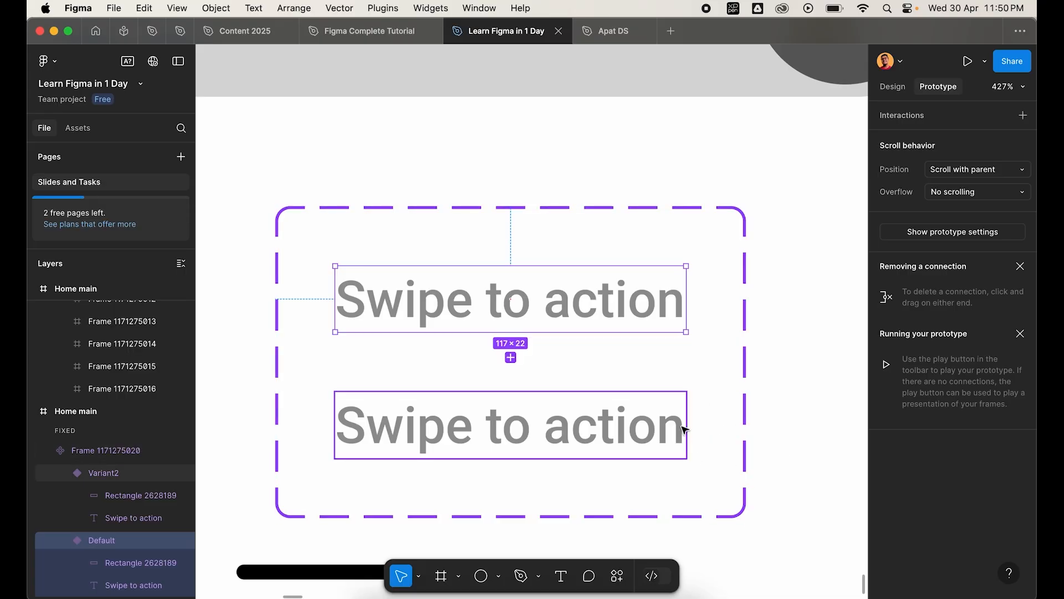
left_click_drag(510, 357, 590, 416)
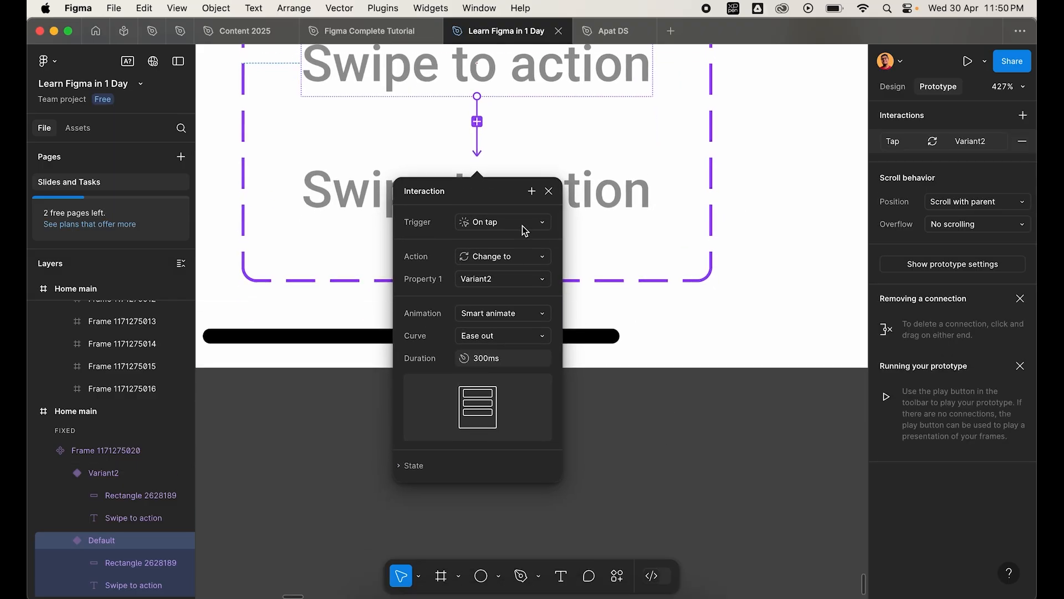
left_click(525, 231)
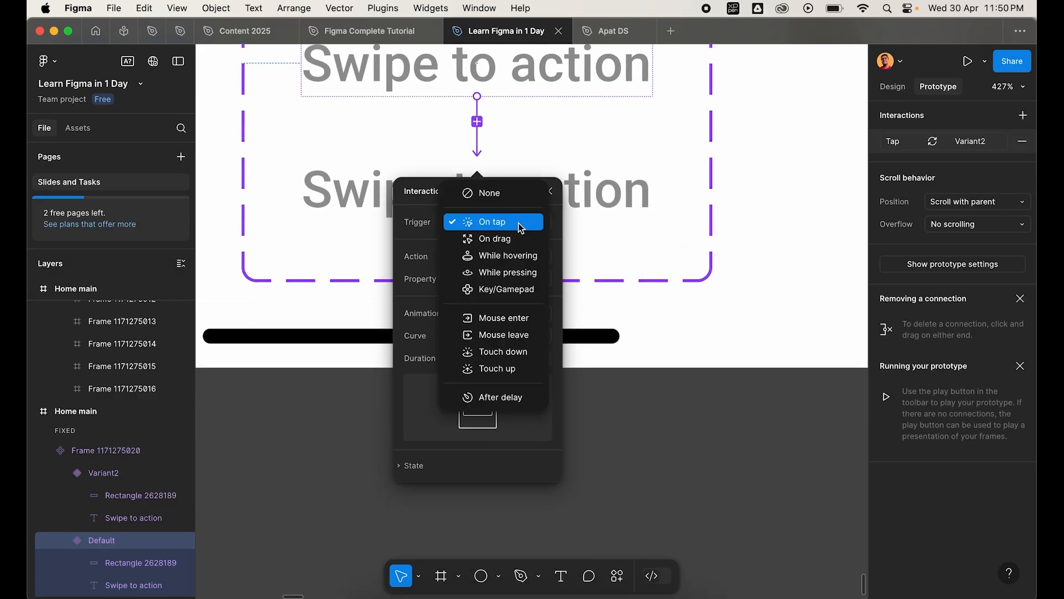
left_click(521, 402)
type("1")
key("Return")
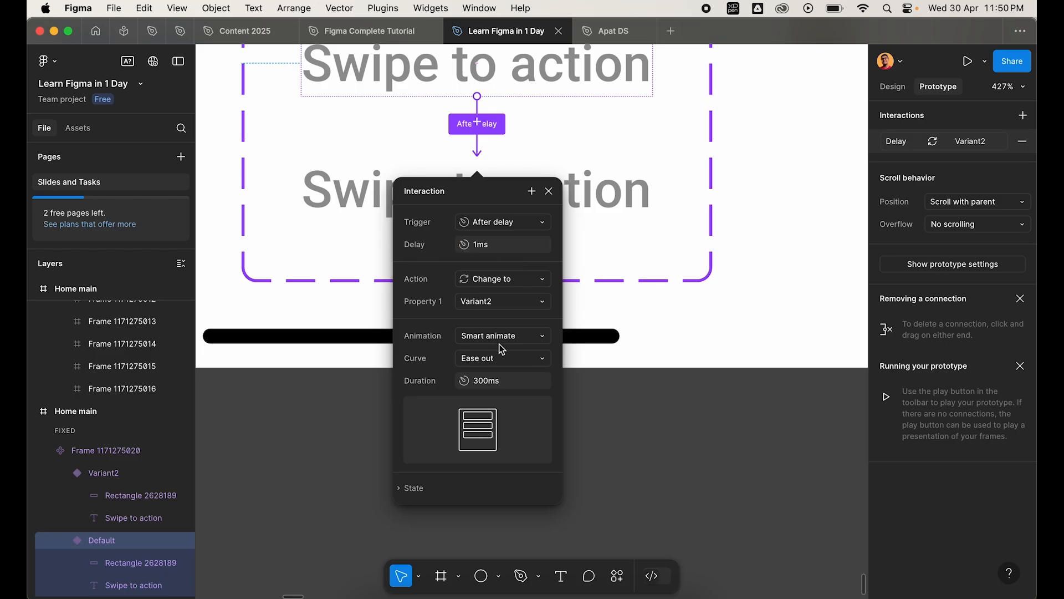
scroll(333, 167, "up", 3)
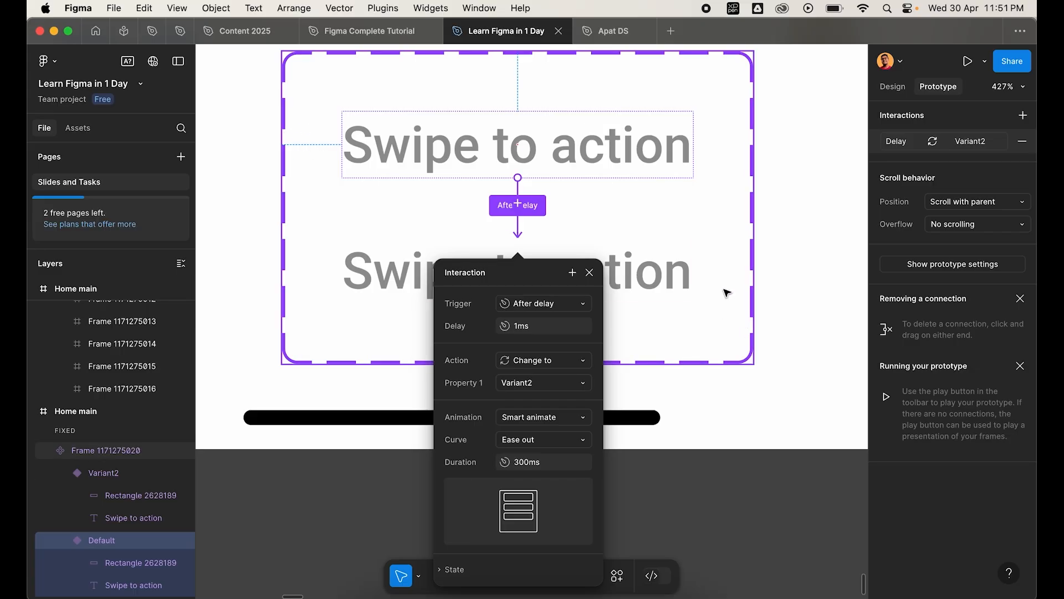
- Try connecting Variant2 back to the Default variant with an On tap, Change to interaction and remove that connection
left_click(680, 273)
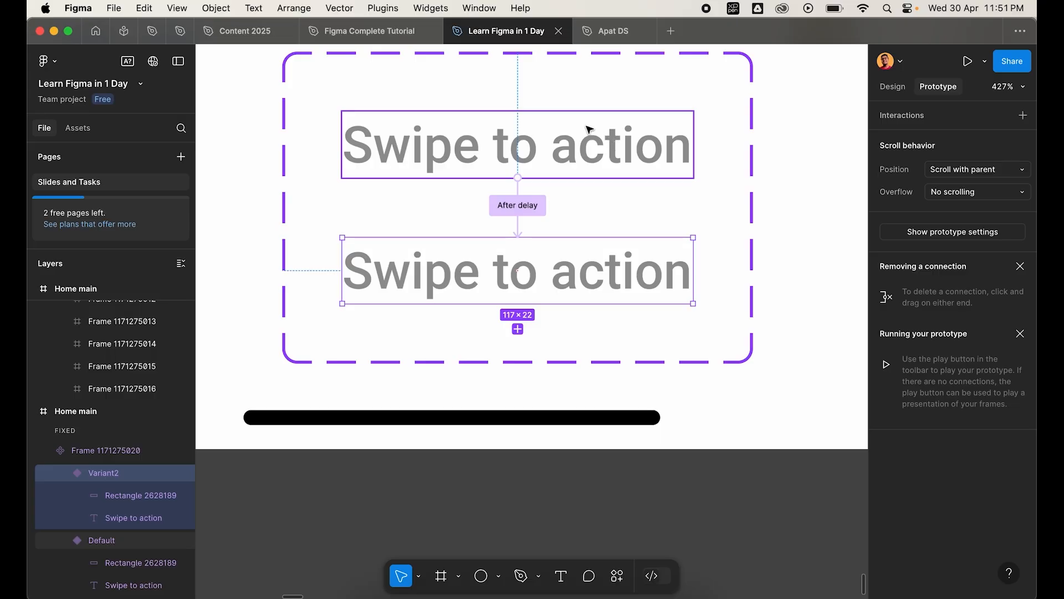
left_click_drag(690, 271, 521, 166)
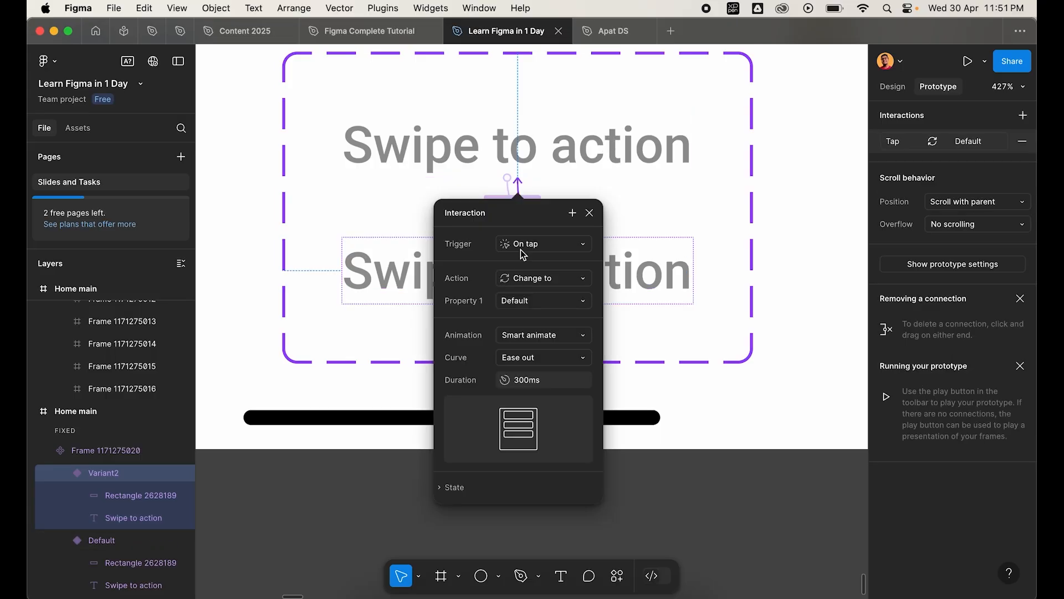
left_click(589, 212)
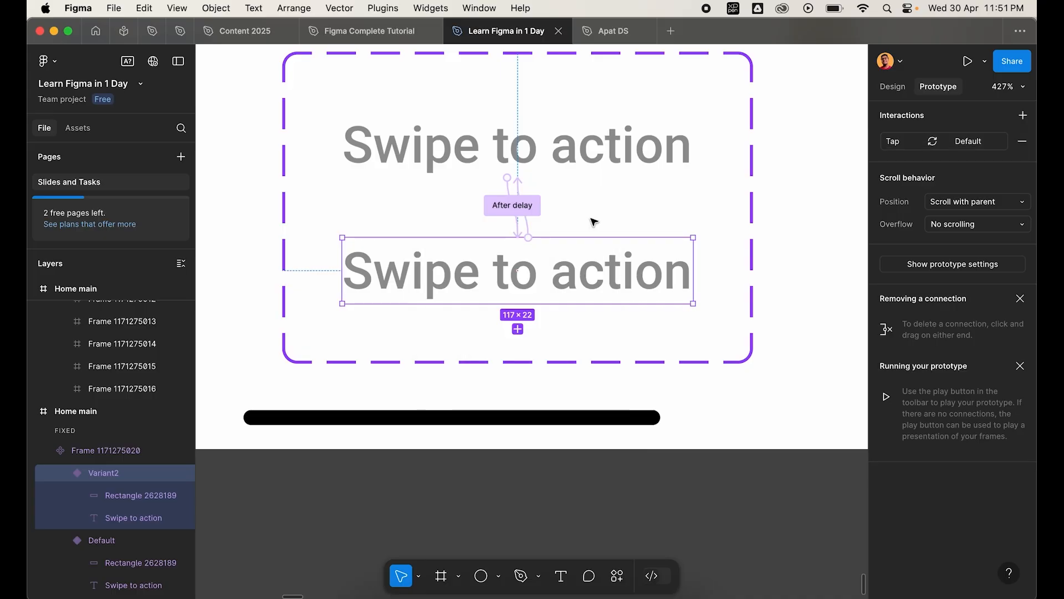
left_click_drag(521, 184, 680, 500)
- Move the Swipe to action component set out of the Home main screen onto the empty canvas beside it
scroll(681, 501, "down", 5)
scroll(680, 501, "left", 1)
scroll(681, 502, "up", 1)
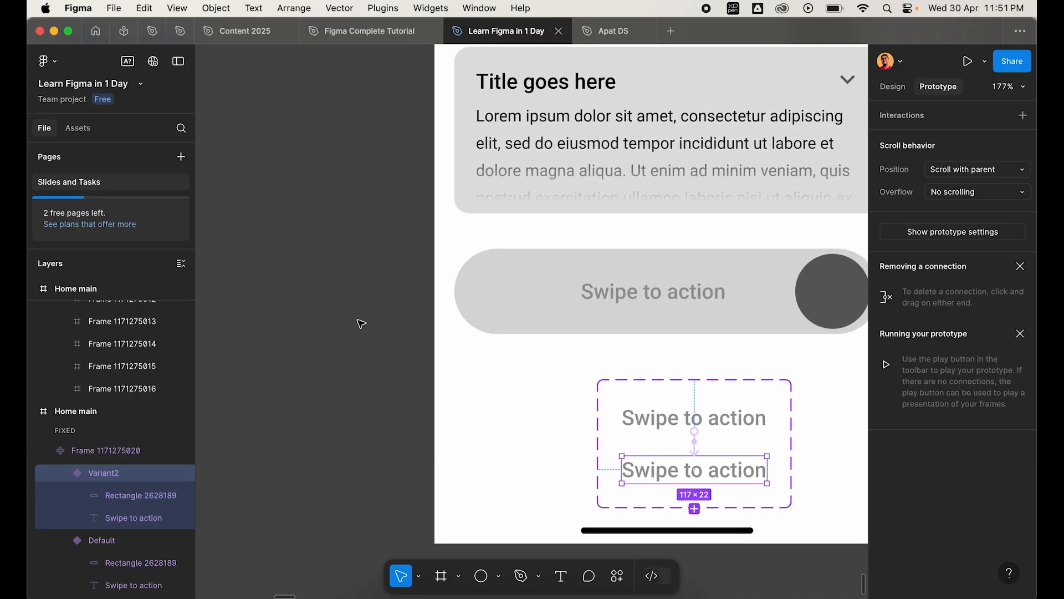
scroll(361, 324, "down", 5)
scroll(360, 321, "down", 3)
scroll(575, 329, "up", 3)
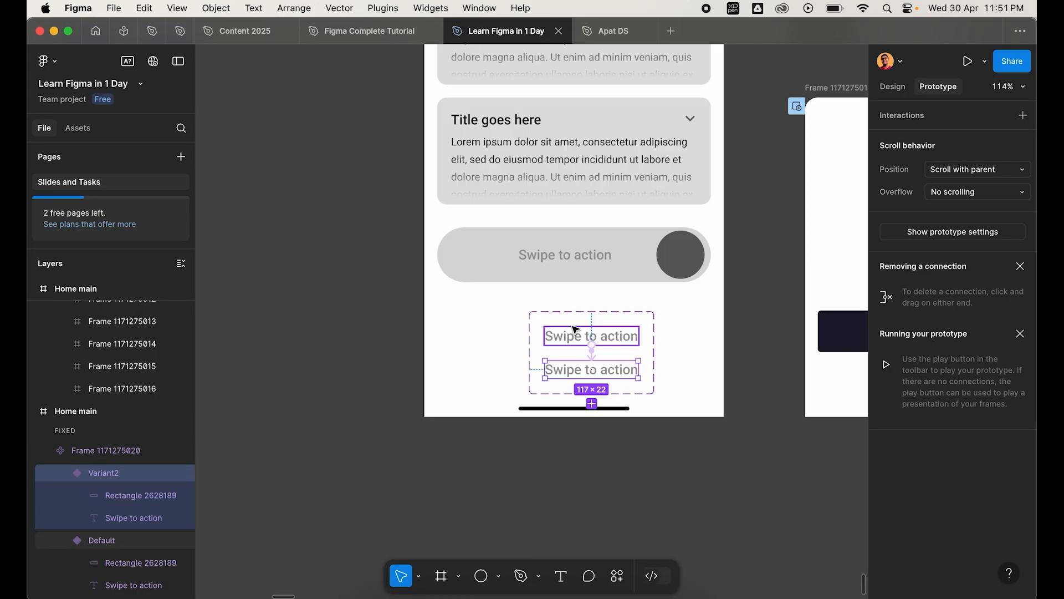
left_click(575, 329)
left_click(431, 331)
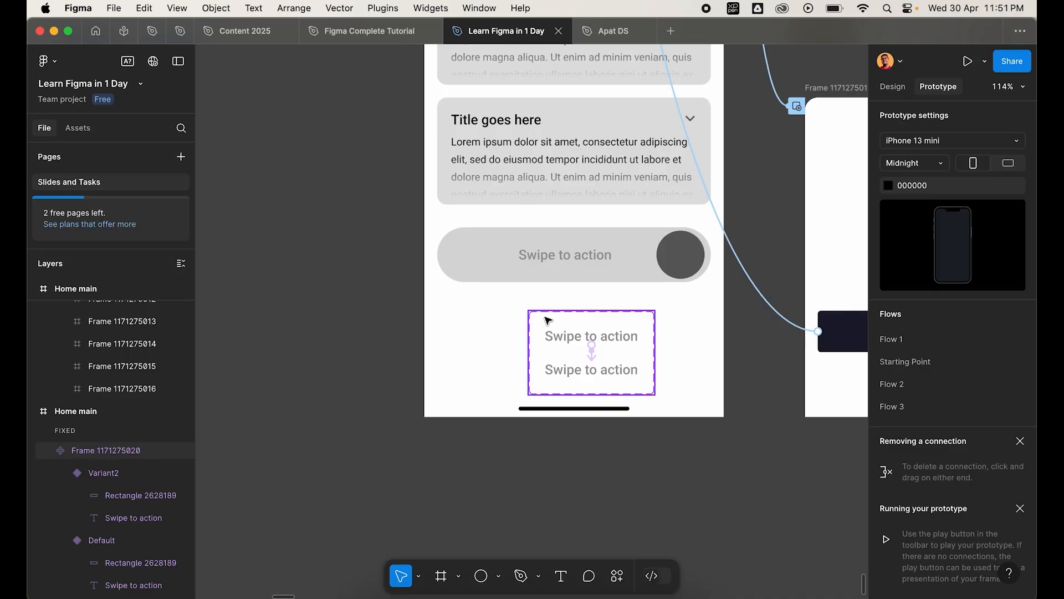
left_click_drag(548, 320, 238, 293)
- Copy the component set's Default variant and delete the static Swipe to action text from the lower Home main slider
left_click(250, 312)
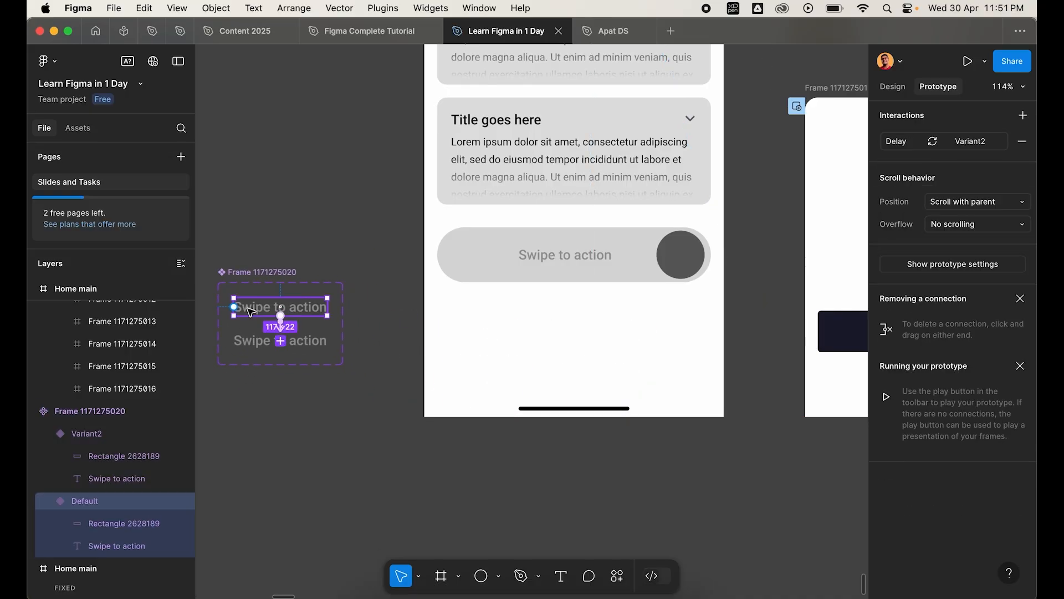
scroll(577, 311, "up", 2)
left_click(555, 327)
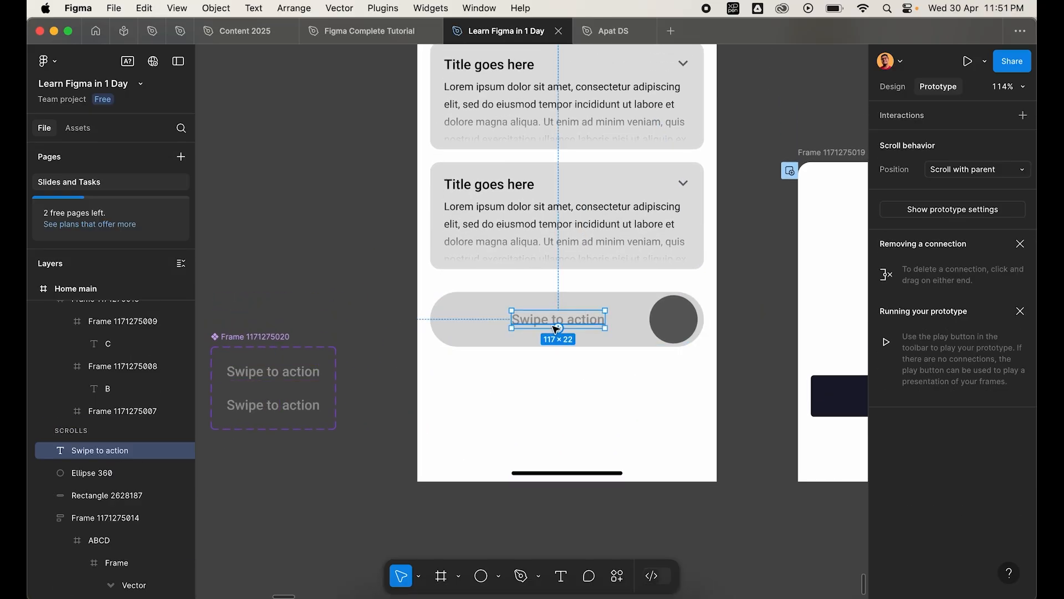
key("BackSpace")
- Delete the static label from the Flow 2 Home main slider, and remove the spare 375 × 1192 Home main screen
scroll(555, 327, "down", 3)
scroll(502, 301, "up", 5)
scroll(502, 302, "up", 5)
left_click(501, 384)
scroll(501, 383, "down", 5)
left_click(389, 130)
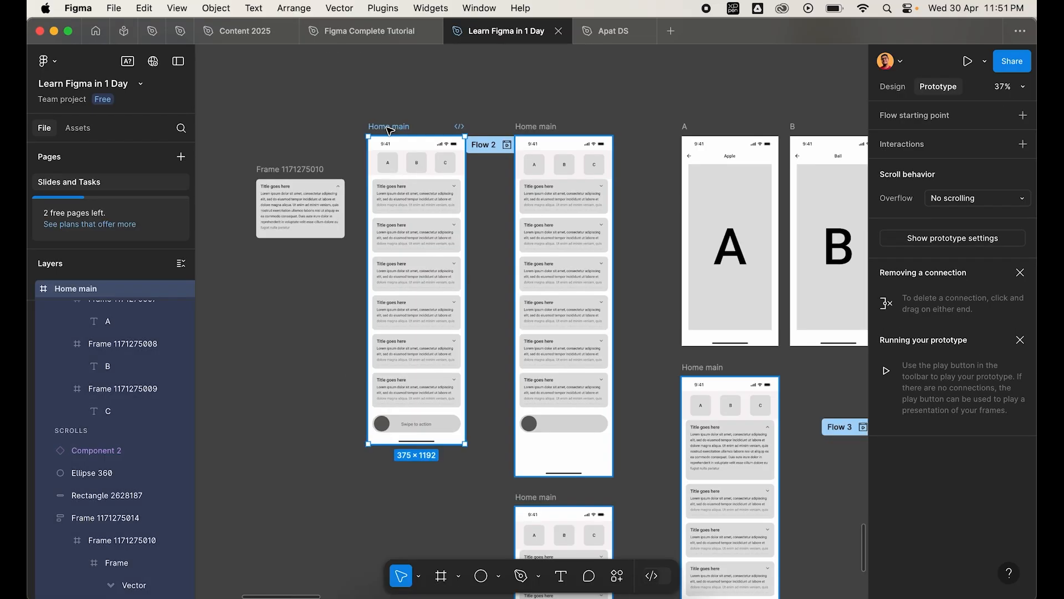
key("BackSpace")
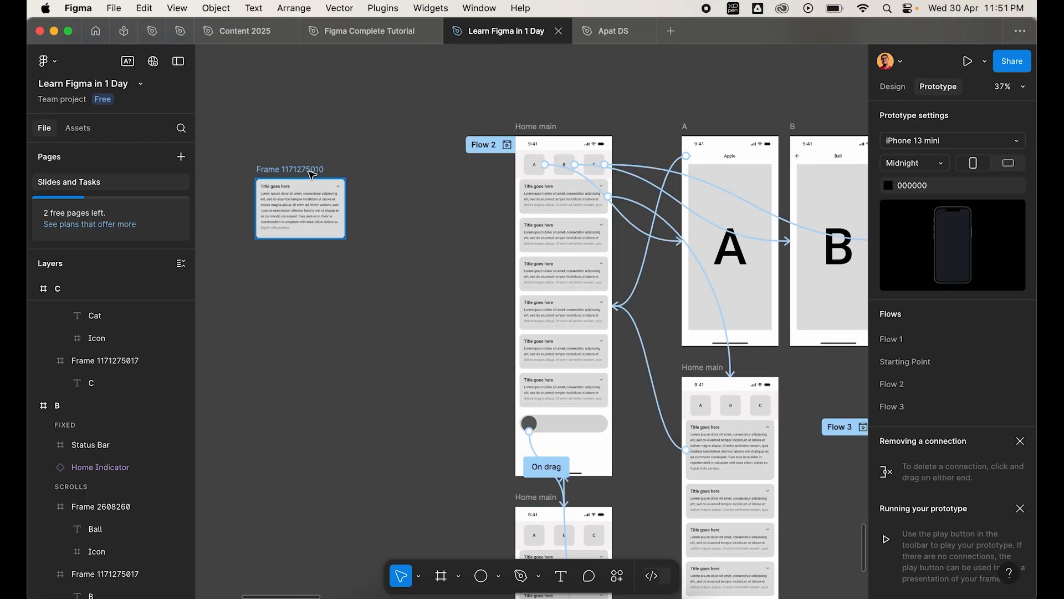
- Paste the Default variant instance into the Flow 2 Home main screen and place it in the slider track at X 137, Y 1101.83
left_click(537, 128)
scroll(562, 431, "up", 10)
key("super+v")
left_click_drag(494, 334, 546, 375)
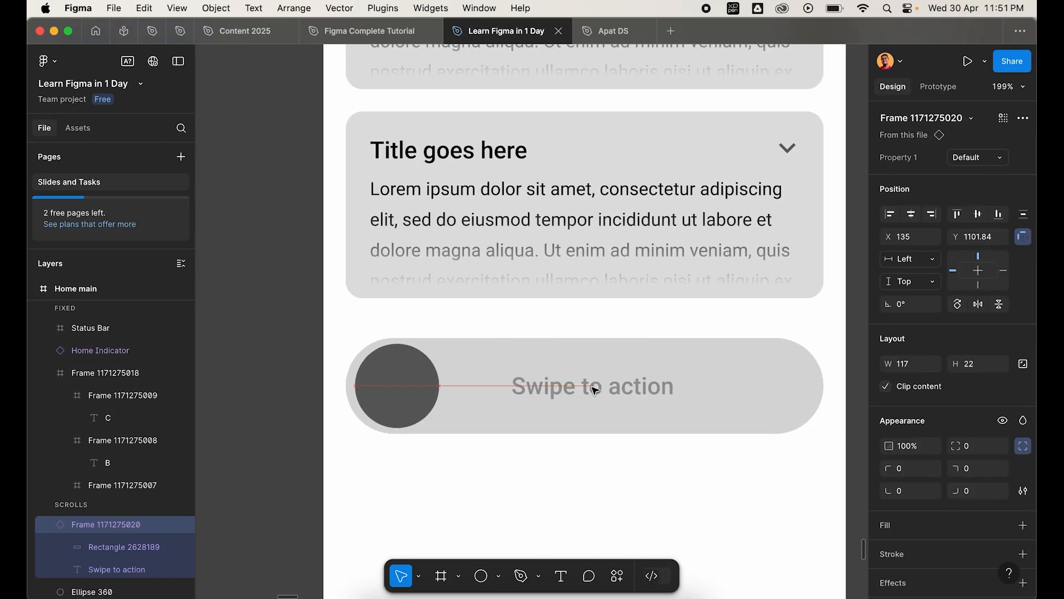
left_click_drag(592, 387, 594, 388)
scroll(597, 390, "down", 10)
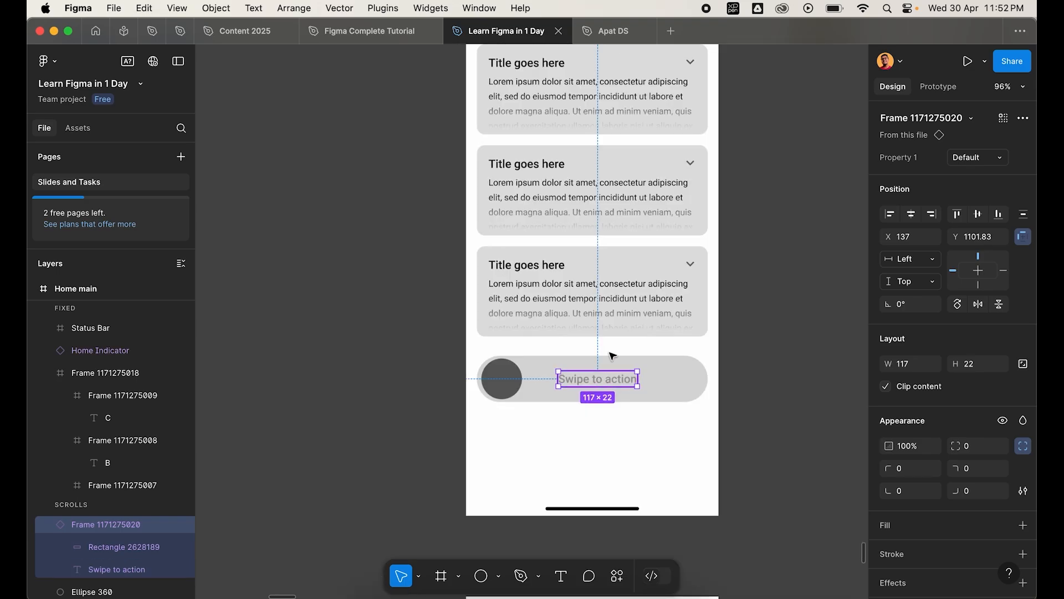
- Paste the same label instance into the lower Home main screen's slider and set its opacity to 0%
scroll(619, 346, "up", 4)
scroll(620, 347, "down", 3)
left_click(577, 239)
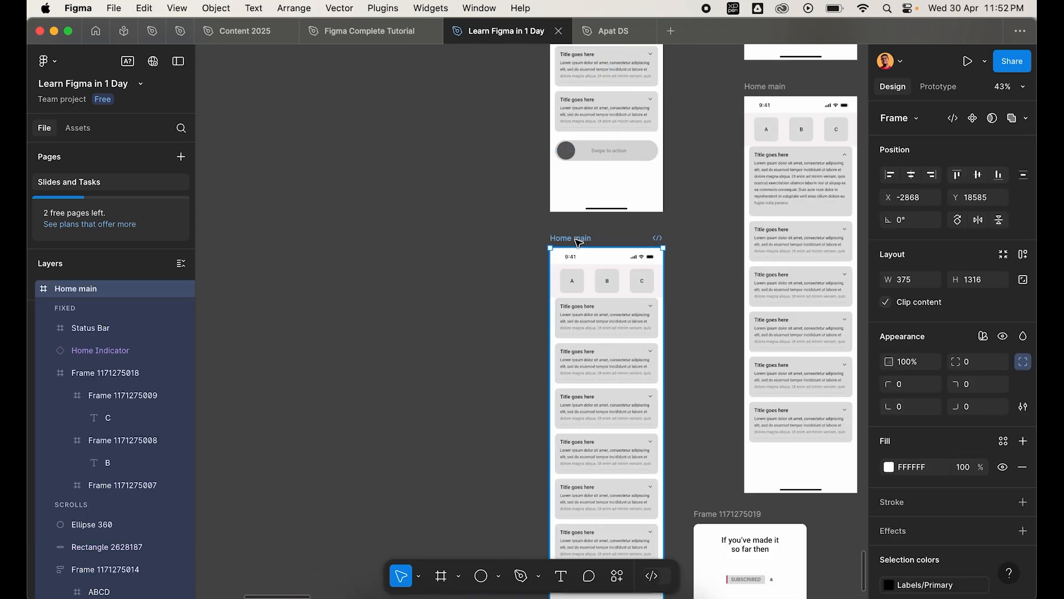
key("super+v")
scroll(577, 240, "down", 4)
scroll(580, 244, "up", 2)
scroll(608, 413, "up", 5)
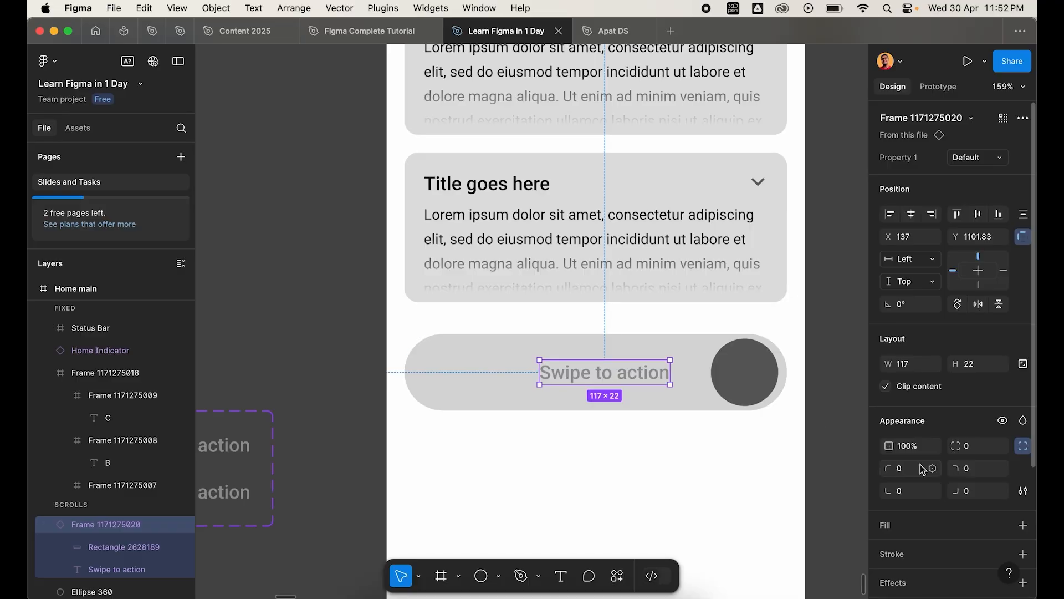
type("0")
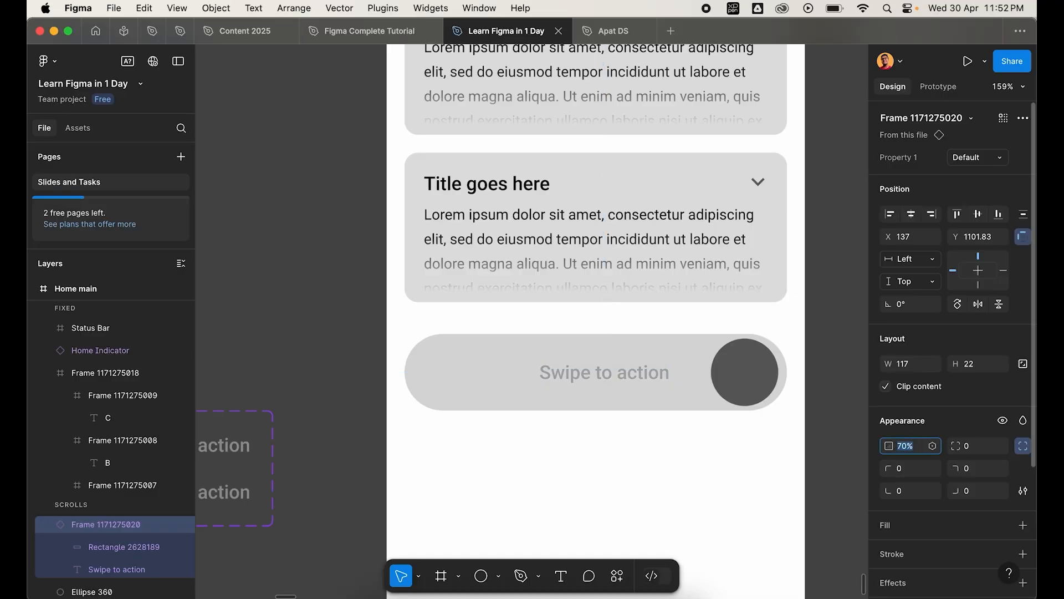
key("Return")
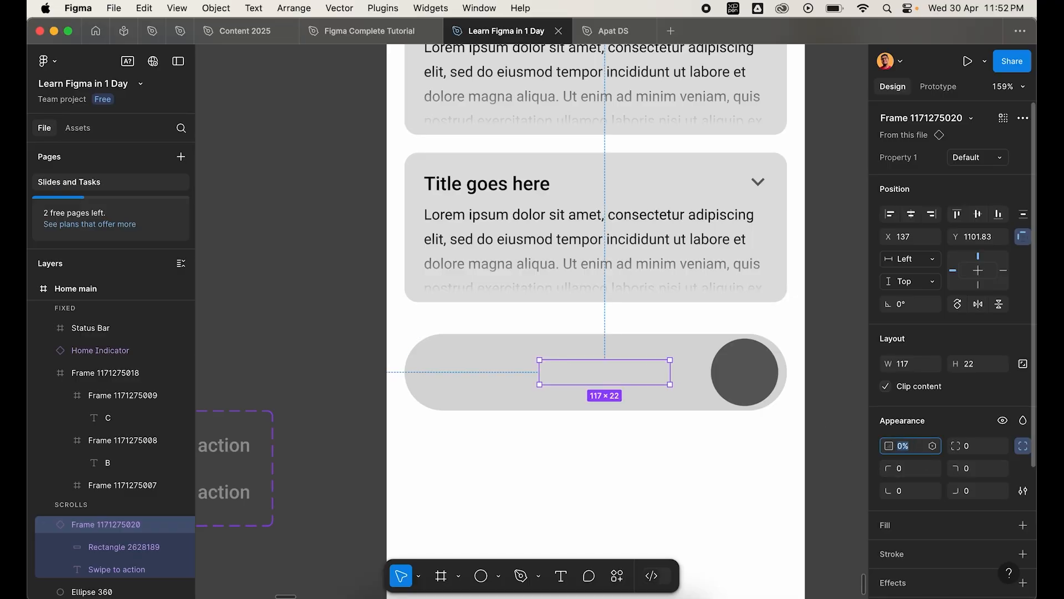
- Preview Flow 2 from its Home main screen and test swiping the slider knob at the end of the list
scroll(633, 456, "down", 5)
scroll(578, 149, "up", 5)
scroll(612, 439, "down", 5)
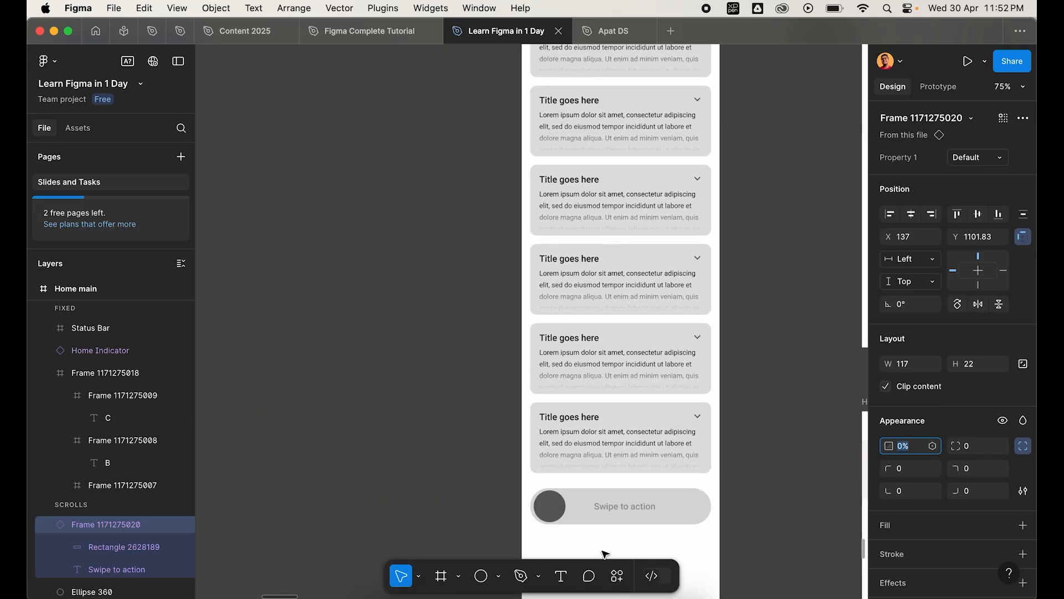
scroll(606, 554, "up", 5)
scroll(575, 376, "down", 5)
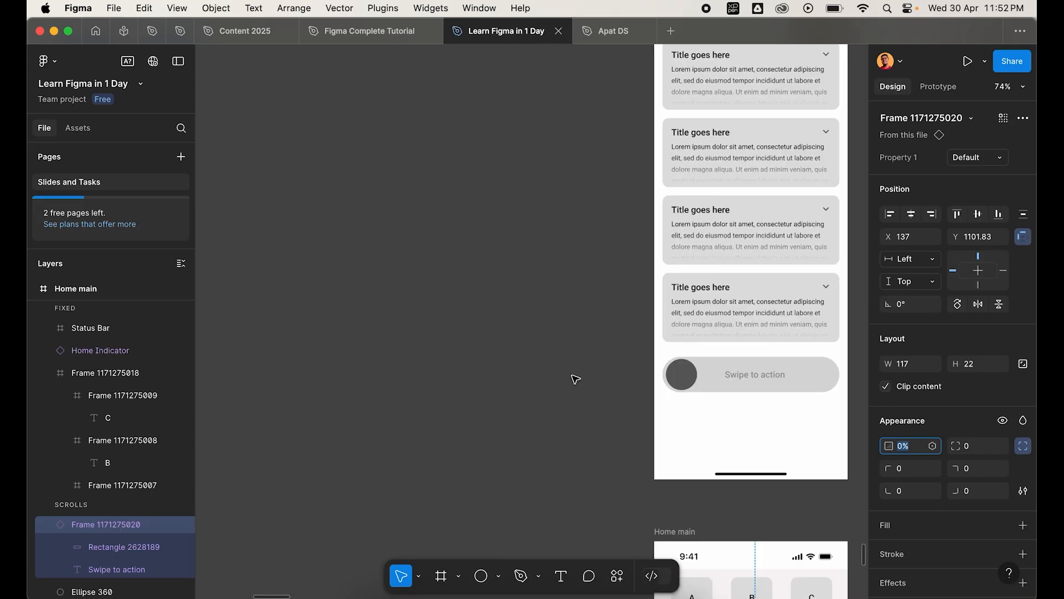
left_click(575, 376)
scroll(575, 375, "down", 5)
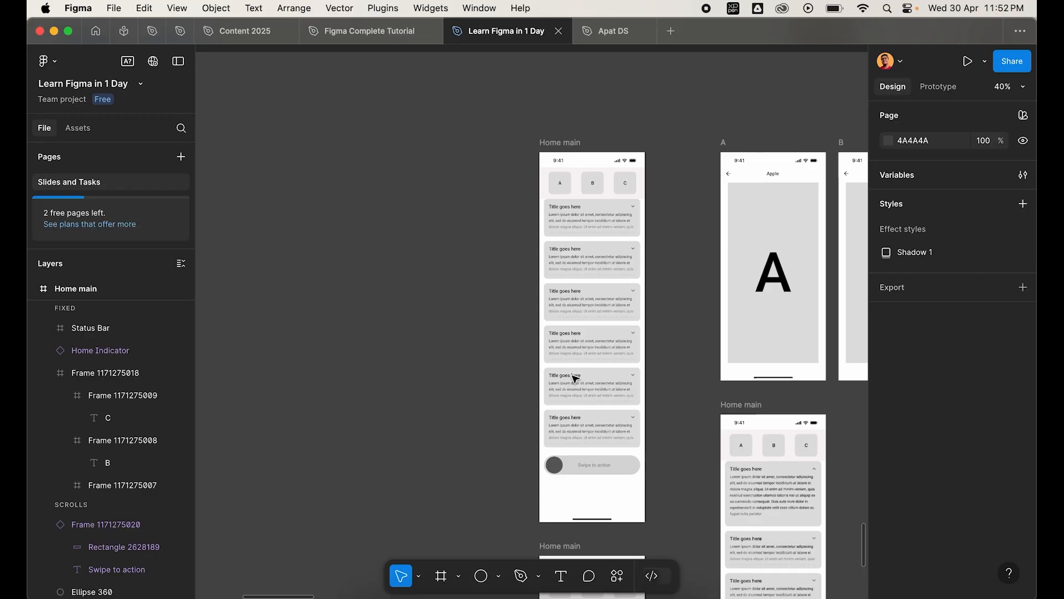
left_click(561, 143)
left_click(938, 86)
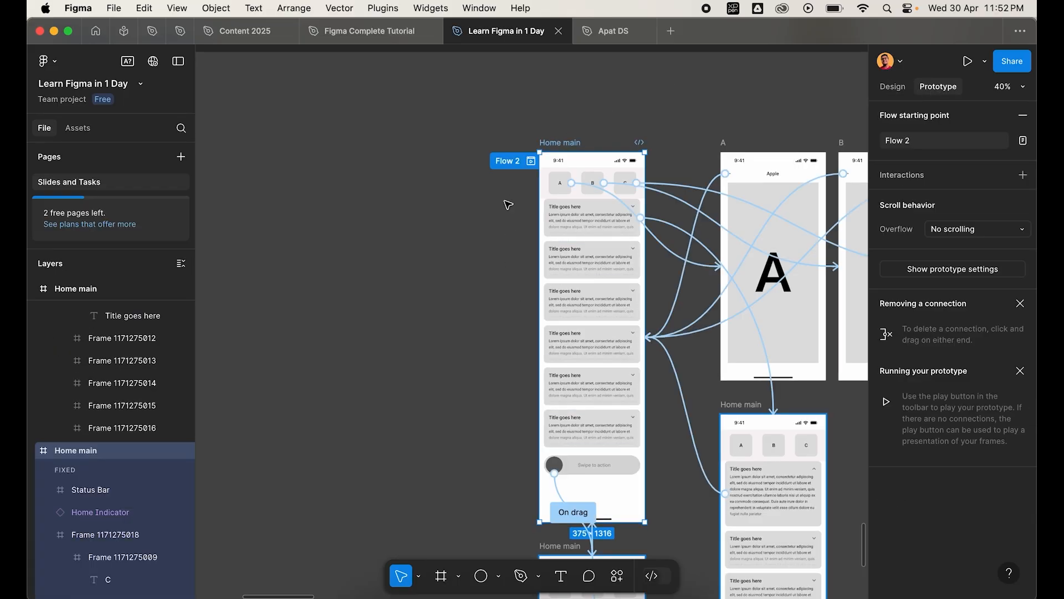
scroll(505, 256, "down", 2)
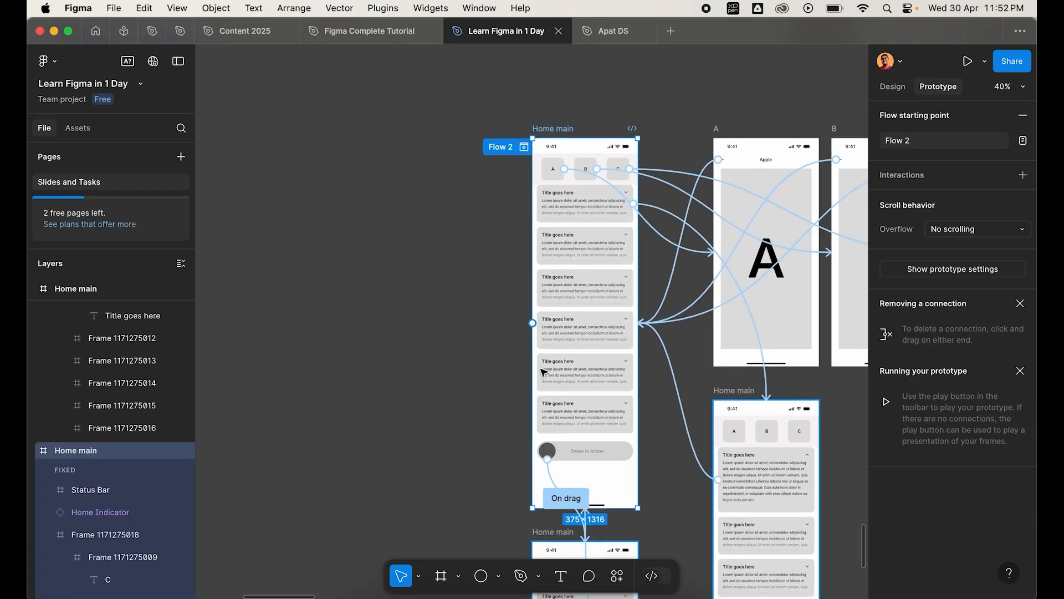
left_click(523, 149)
scroll(323, 459, "down", 4)
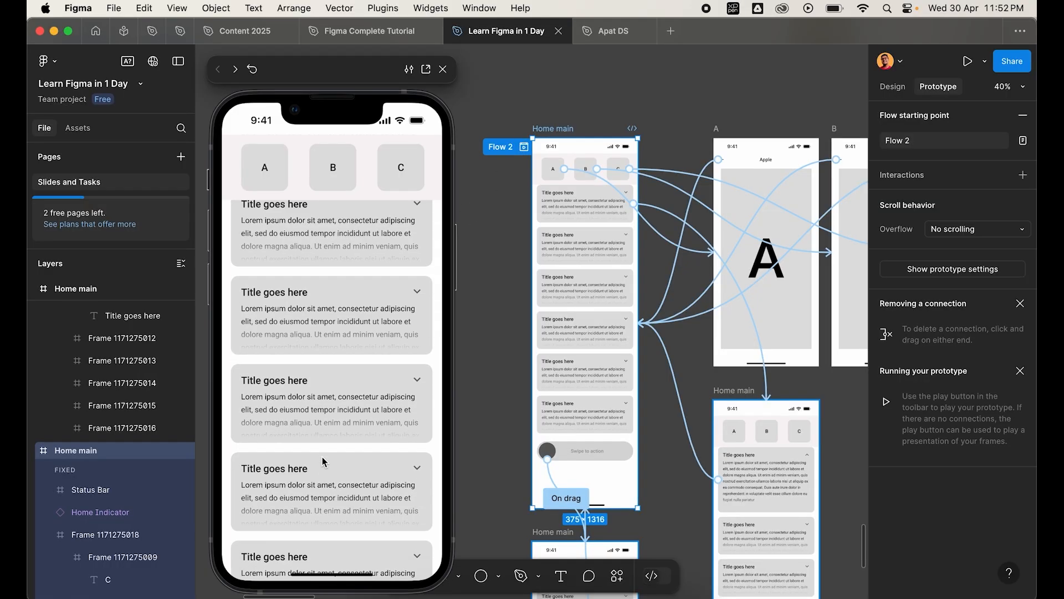
left_click_drag(249, 464, 296, 467)
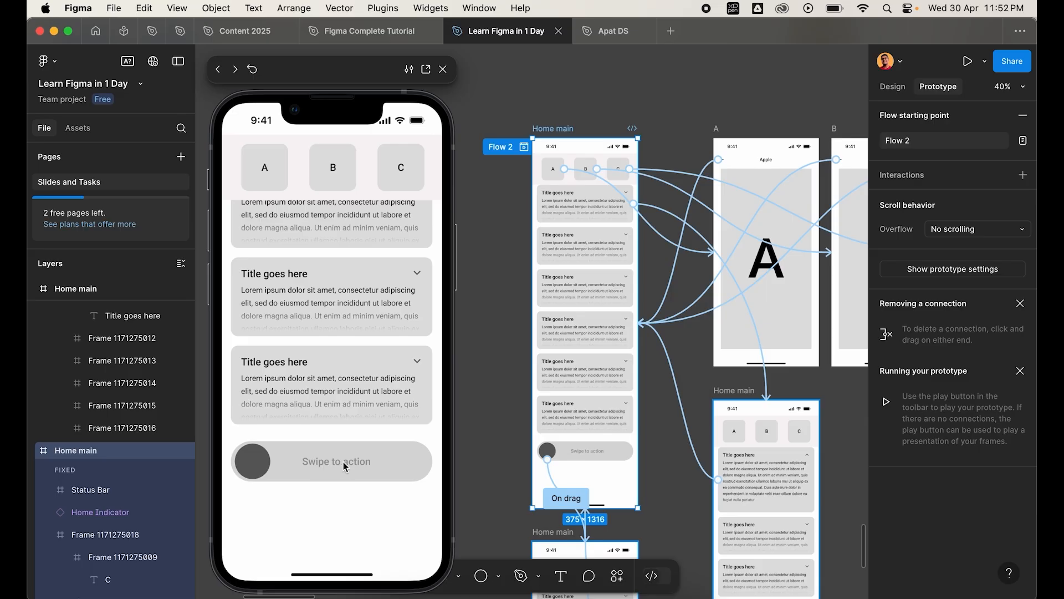
- Connect Variant2 of the Swipe to action component back to Default with a Change to interaction using Smart animate
scroll(513, 416, "down", 12)
scroll(655, 214, "left", 3)
scroll(654, 214, "up", 4)
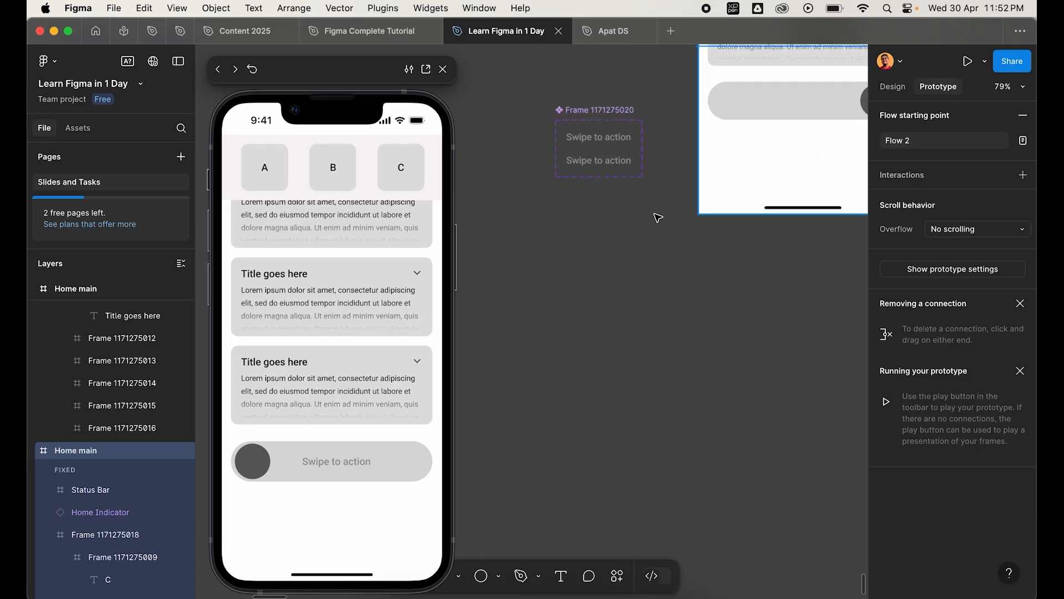
scroll(659, 224, "up", 4)
left_click(665, 229)
scroll(663, 230, "up", 4)
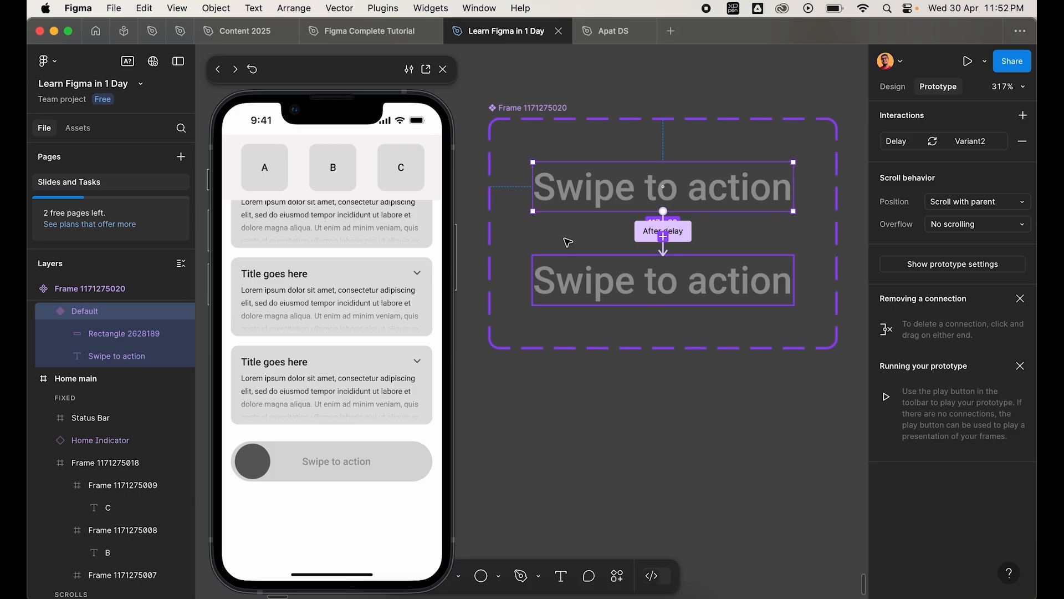
left_click(694, 279)
left_click_drag(795, 281, 721, 181)
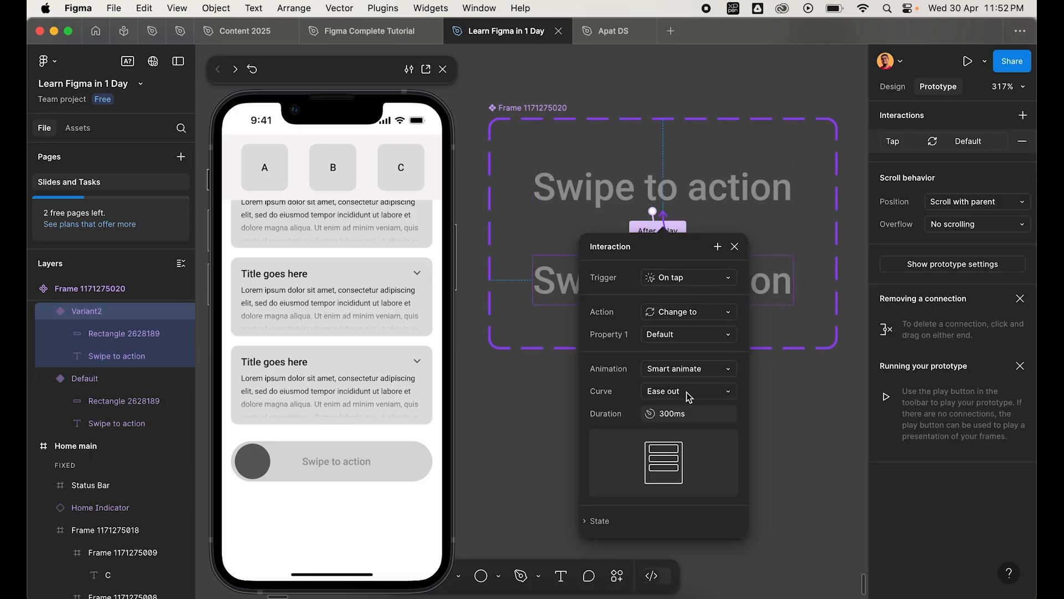
- Set the Variant2-to-Default interaction's trigger to After delay with a 1 ms delay
left_click(692, 284)
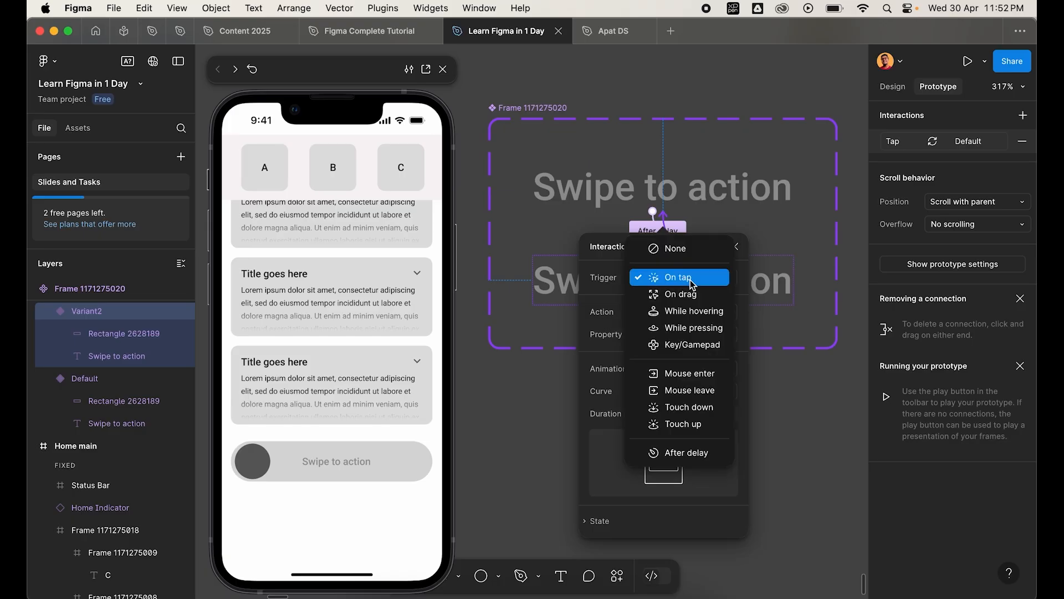
left_click(687, 453)
left_click(685, 302)
type("1")
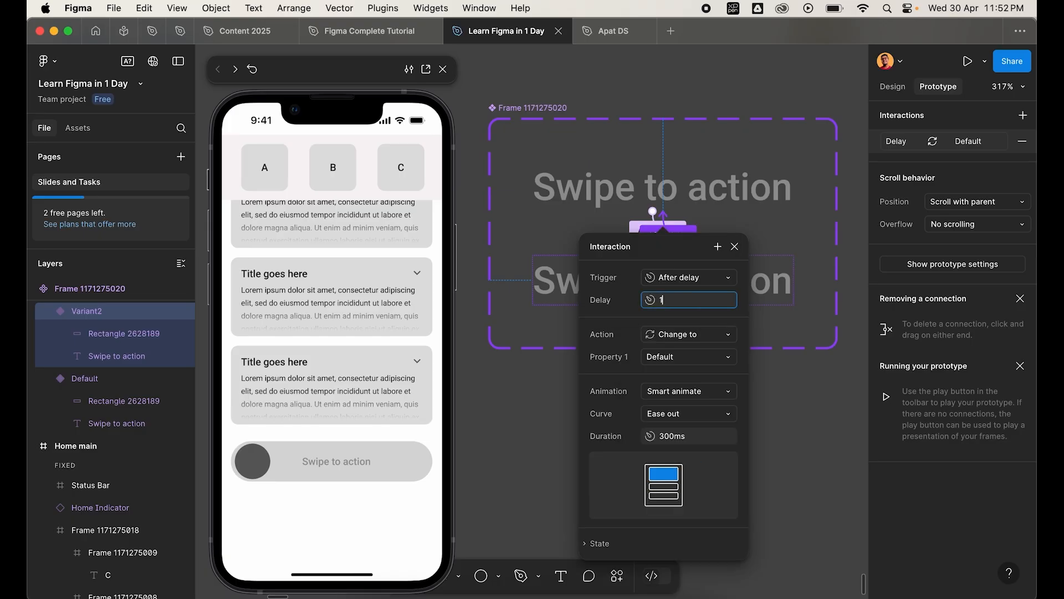
key("Return")
left_click(735, 246)
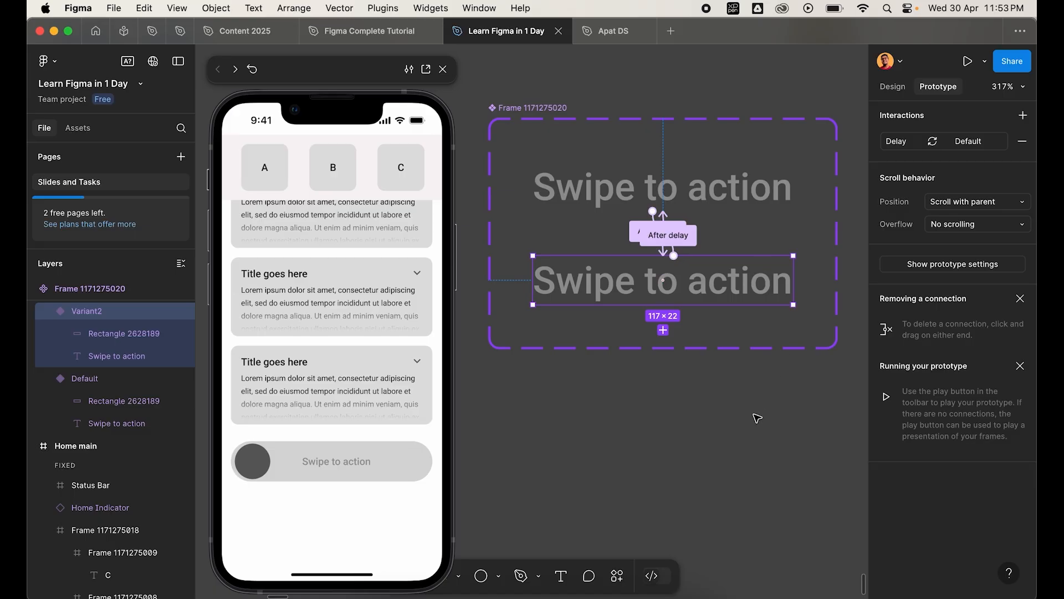
- Reselect the Flow 2 Home main screen and check the looping Swipe to action label in its preview
left_click(584, 220)
scroll(574, 197, "down", 10)
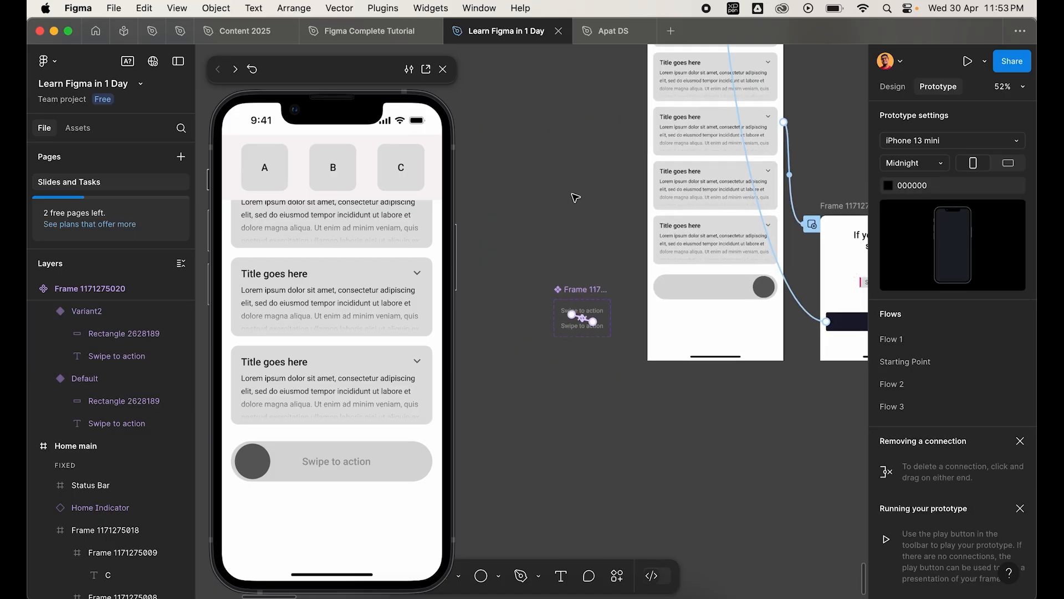
scroll(575, 198, "up", 5)
left_click(610, 155)
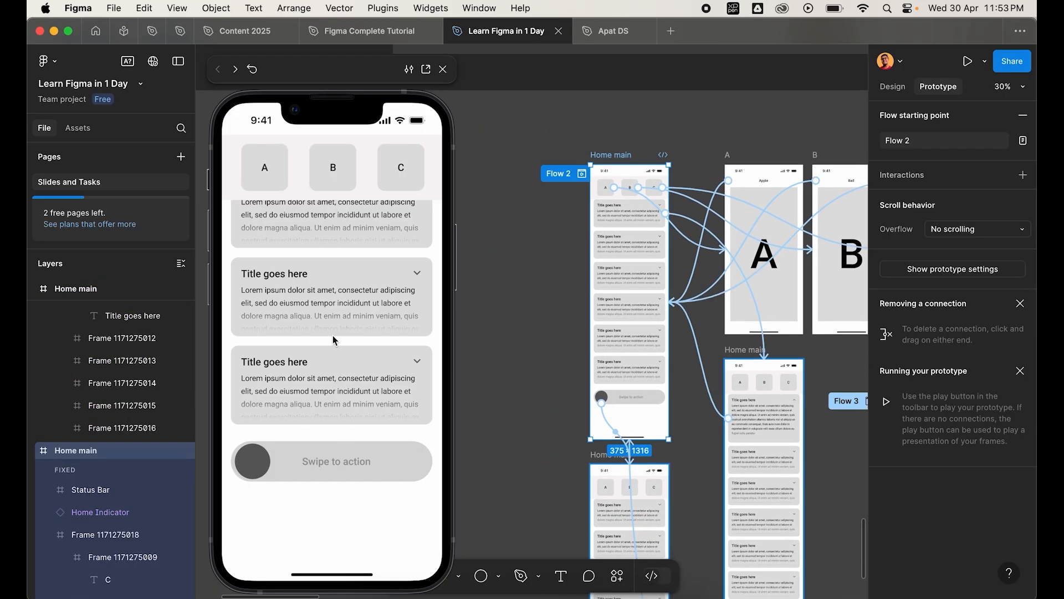
scroll(333, 335, "up", 5)
scroll(351, 365, "down", 5)
- Set the Smart animate duration of the Default-to-Variant2 interaction to 100 ms
scroll(552, 446, "down", 8)
scroll(553, 446, "up", 5)
scroll(552, 446, "up", 2)
scroll(608, 251, "up", 4)
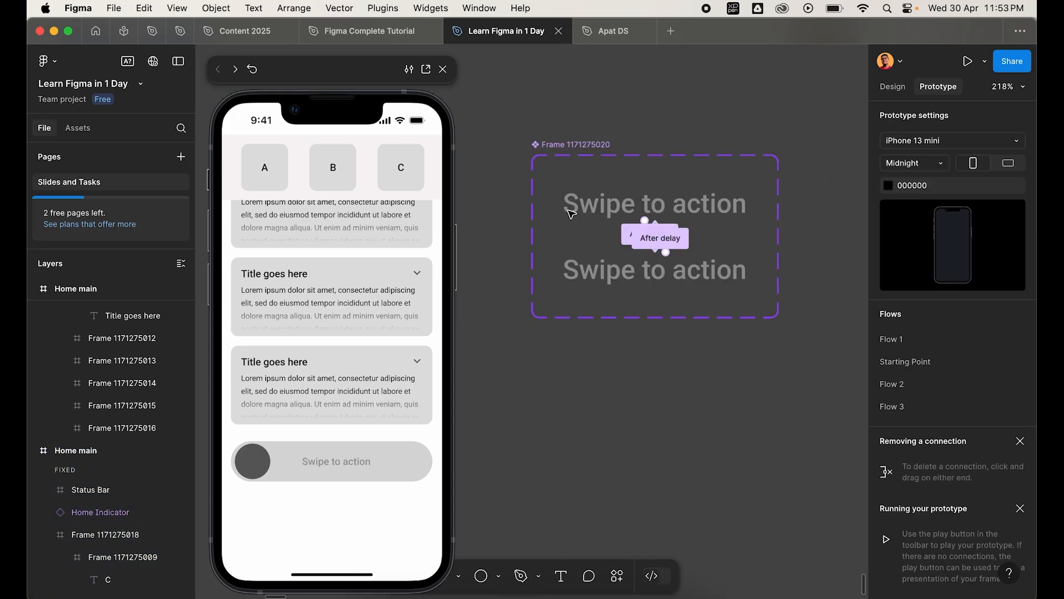
scroll(571, 214, "up", 4)
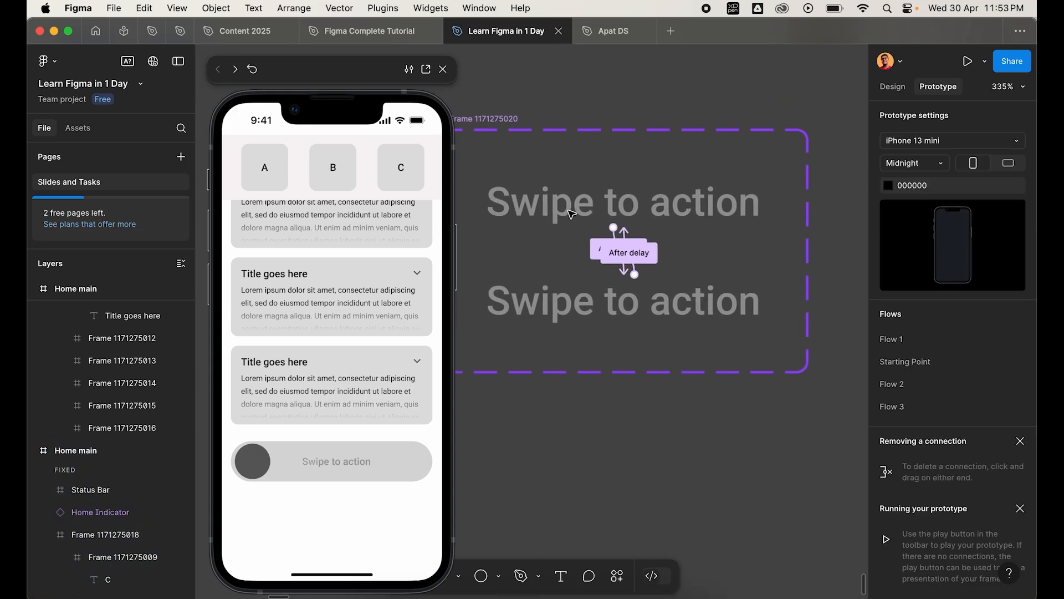
scroll(610, 239, "up", 5)
left_click(670, 290)
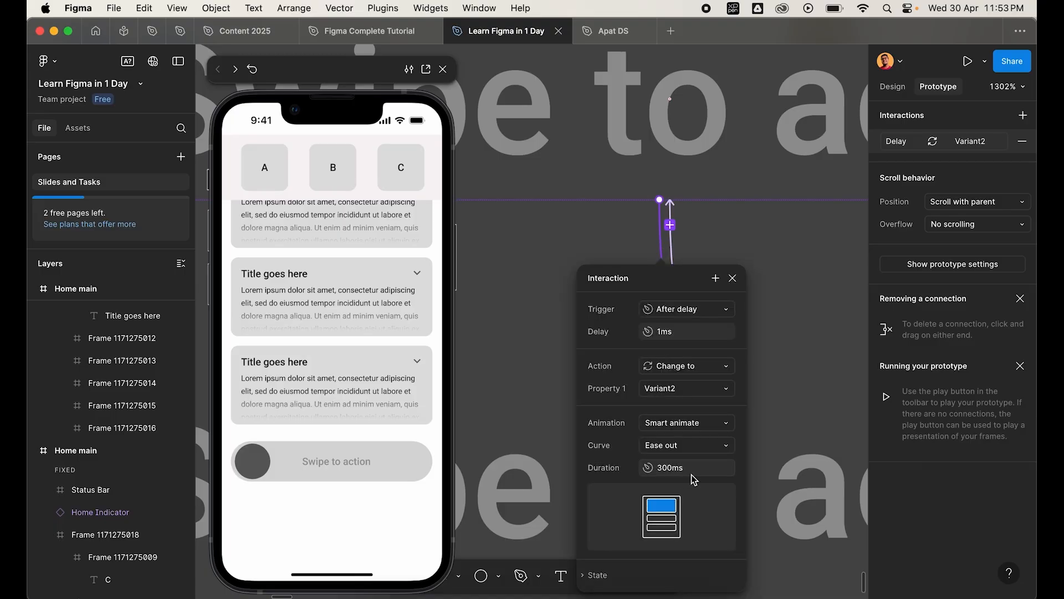
left_click(683, 471)
type("100")
left_click(783, 356)
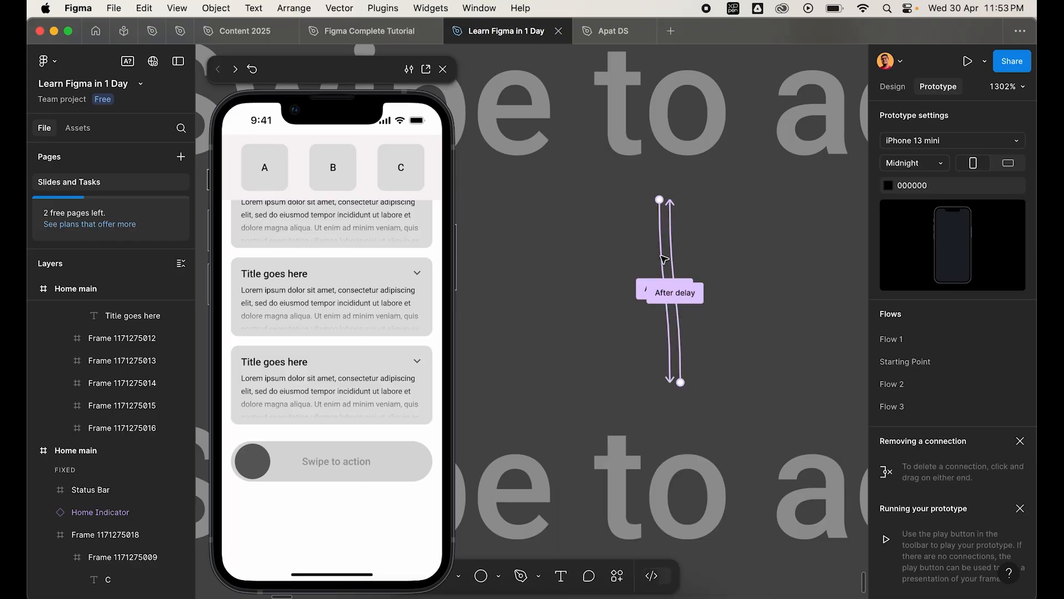
- Set the Smart animate duration of the Variant2-to-Default interaction to 1000 ms
left_click(672, 249)
left_click(699, 480)
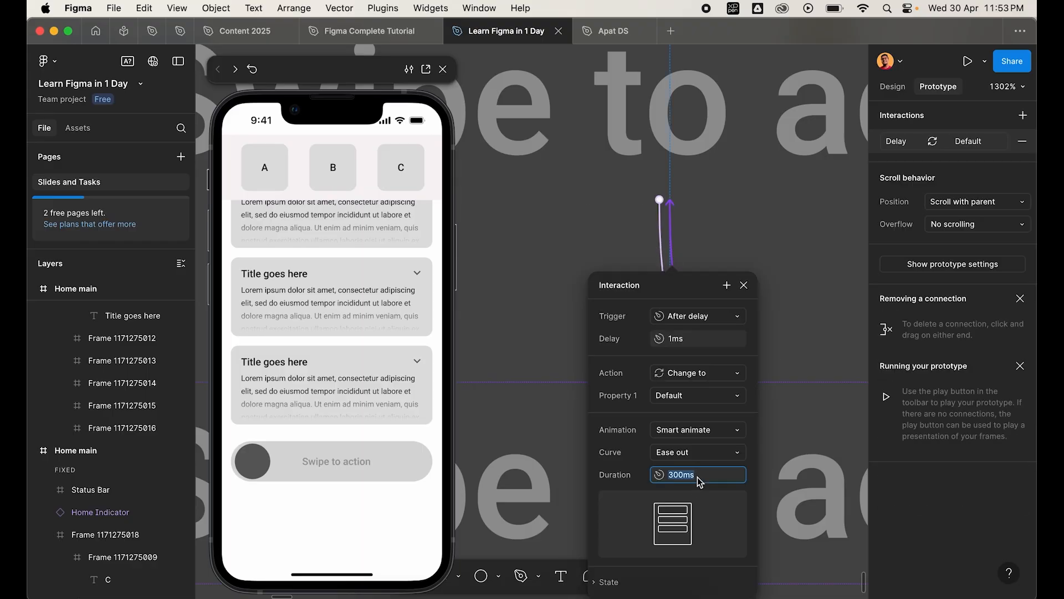
type("1000")
key("Return")
scroll(612, 303, "down", 10)
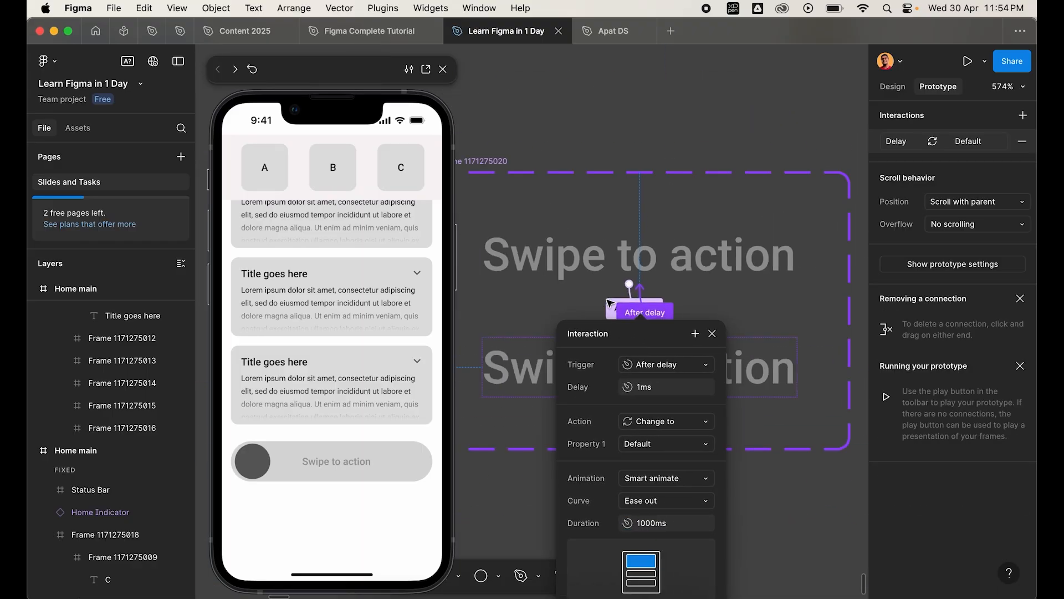
- Review the adjusted label shimmer timing in the Flow 2 Home main preview
scroll(609, 302, "down", 4)
left_click(598, 226)
scroll(597, 160, "up", 4)
scroll(616, 135, "up", 2)
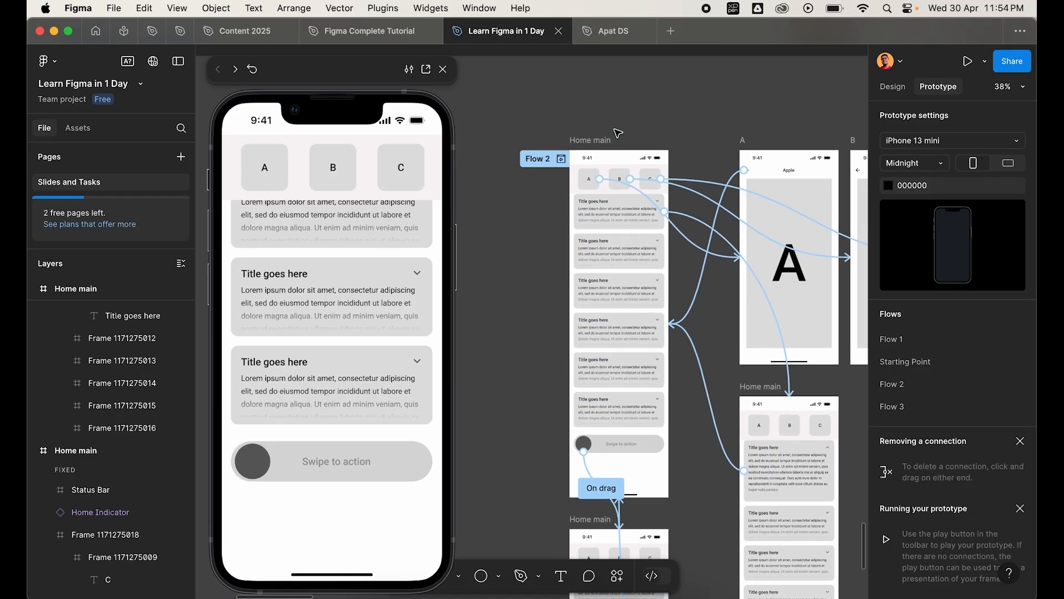
left_click(590, 142)
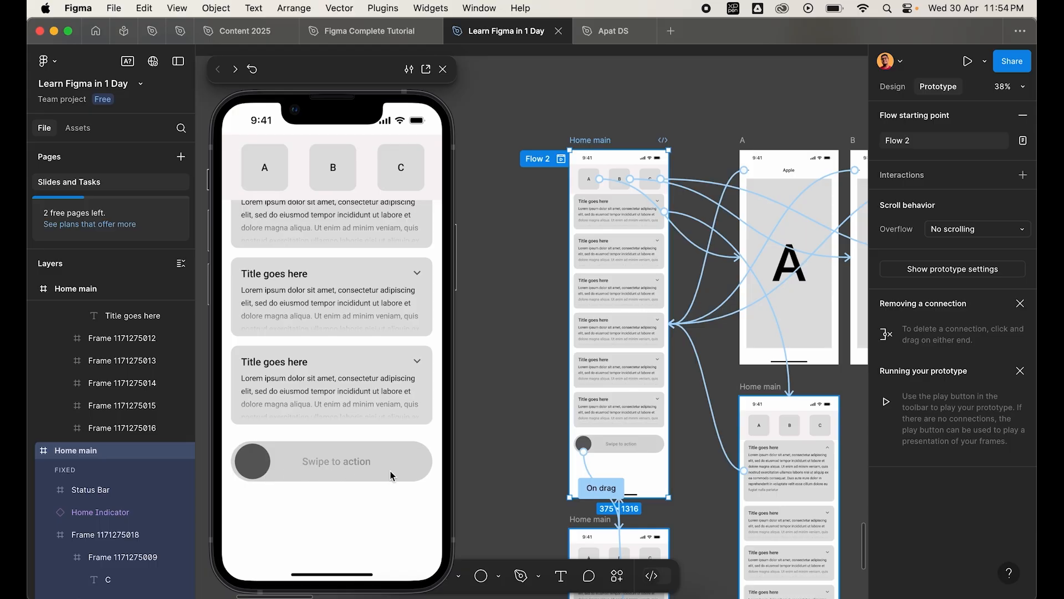
scroll(477, 492, "down", 5)
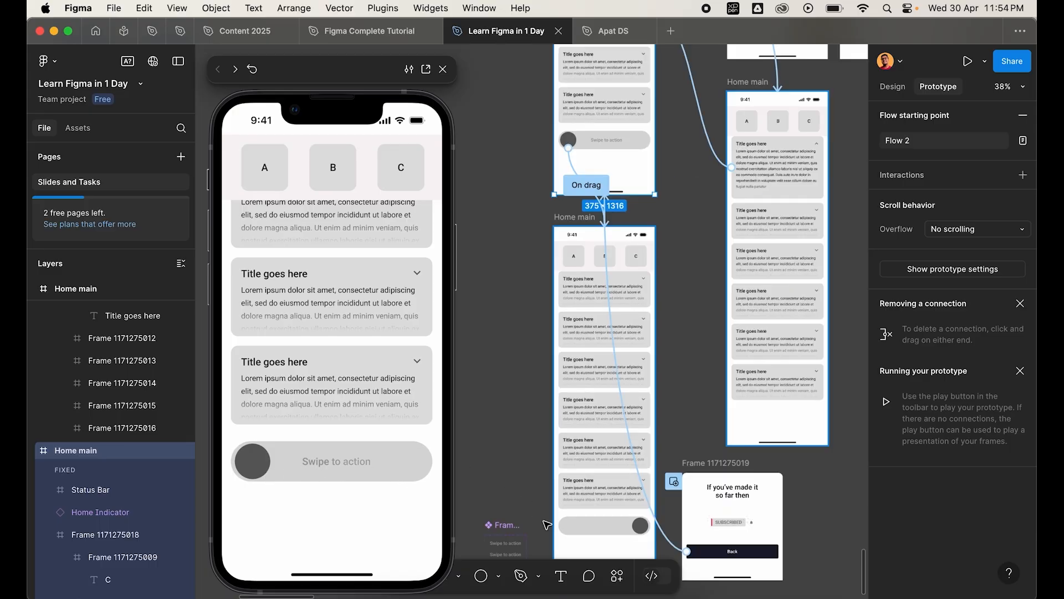
scroll(318, 474, "up", 1)
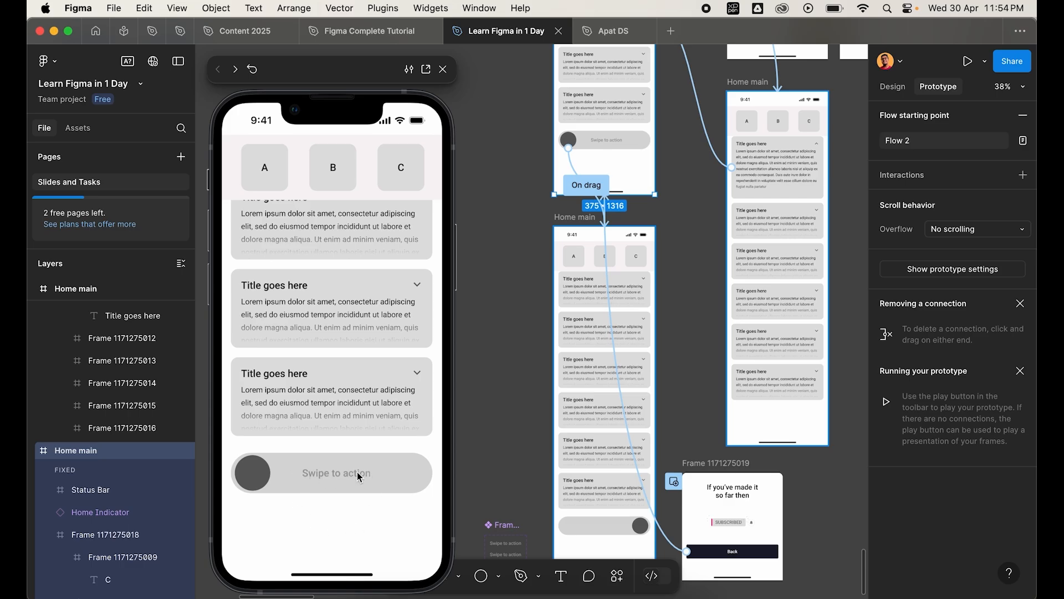
- Examine the delay, animation and duration settings of the Swipe to action component's Variant2-to-Default interaction
scroll(610, 411, "down", 5)
scroll(611, 410, "up", 6)
scroll(611, 411, "left", 6)
scroll(611, 411, "down", 6)
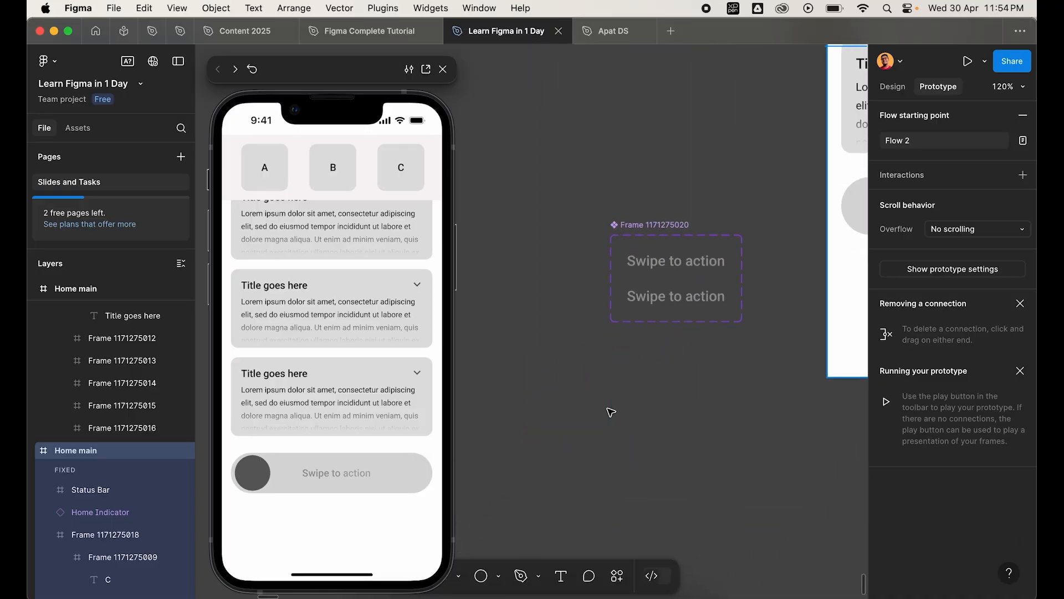
scroll(671, 302, "up", 5)
left_click(671, 304)
scroll(690, 280, "up", 8)
left_click(582, 242)
scroll(650, 365, "down", 2)
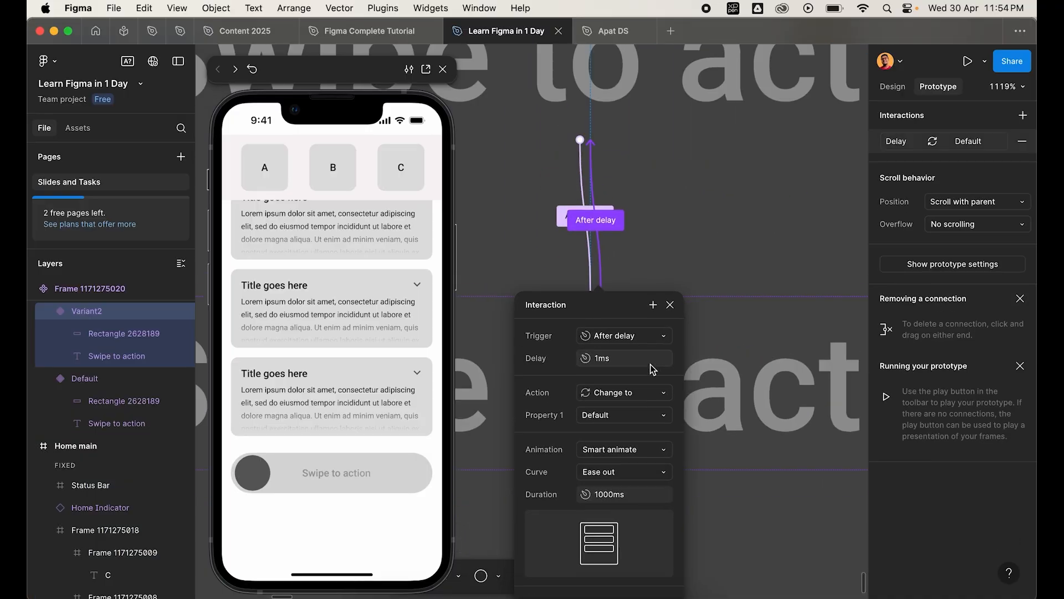
scroll(746, 377, "down", 5)
scroll(482, 355, "down", 5)
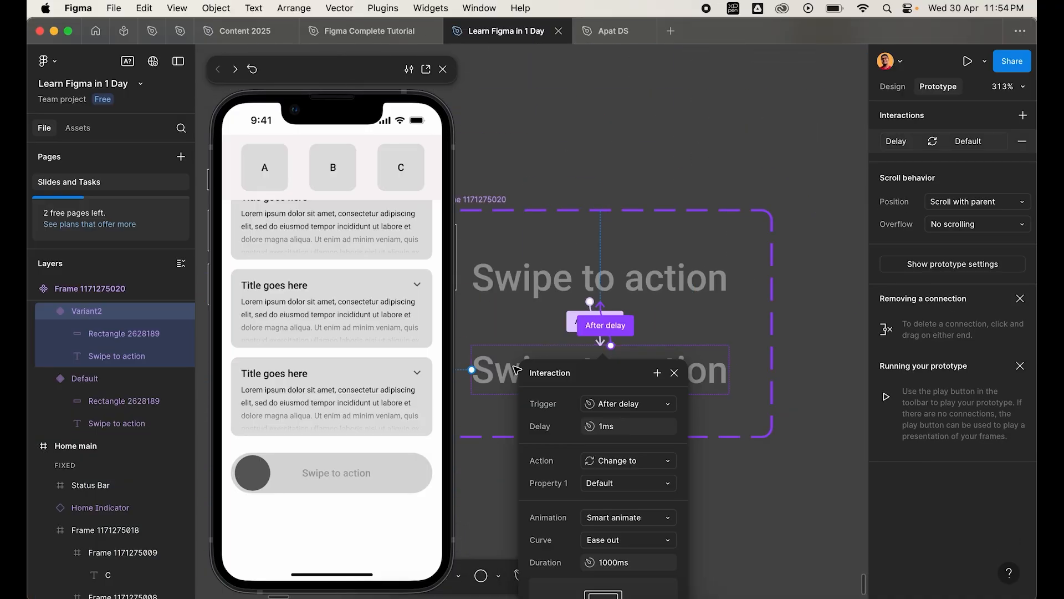
scroll(636, 361, "up", 5)
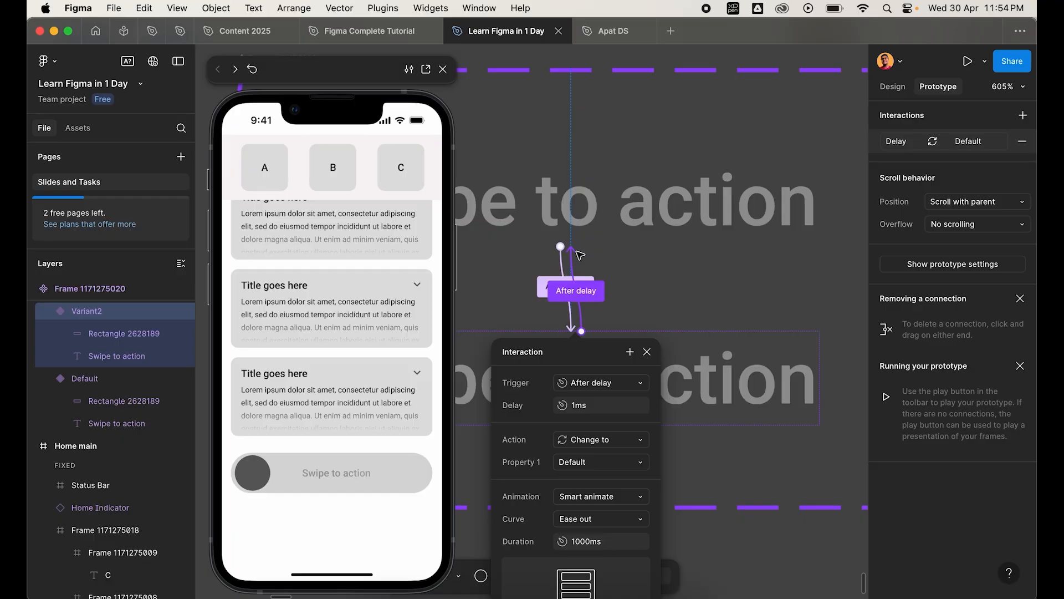
left_click(608, 499)
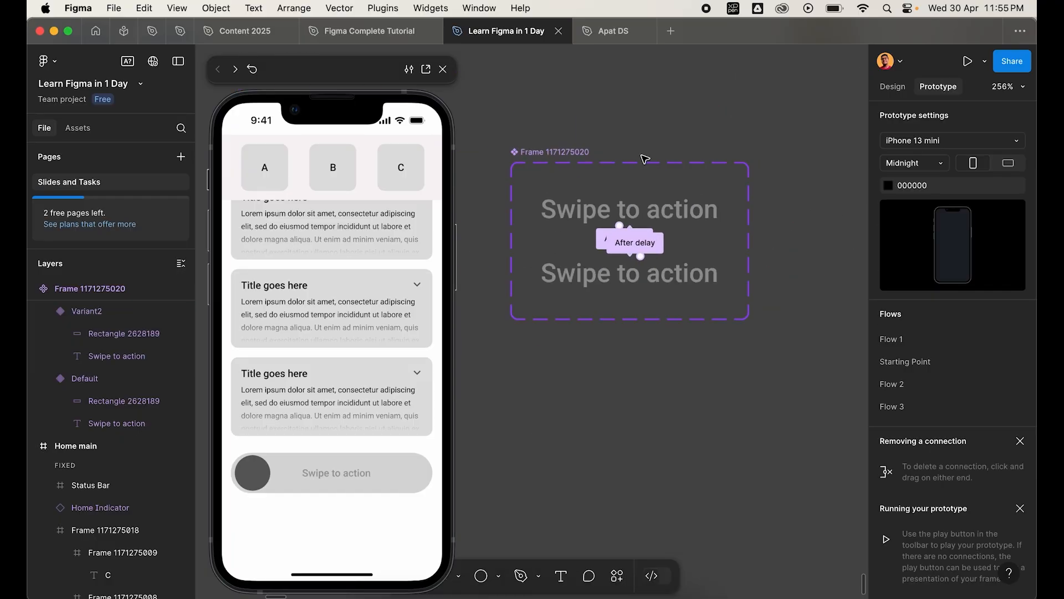
- Select the Flow 2 Home main screen again and compare its slider on the canvas with the running preview
scroll(644, 159, "down", 9)
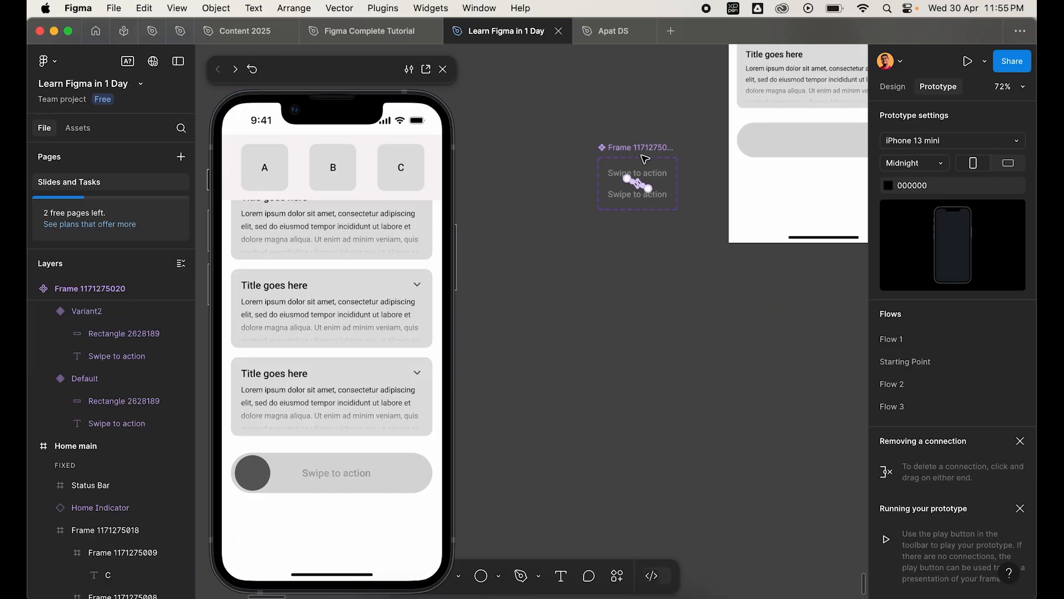
scroll(644, 159, "up", 15)
scroll(313, 477, "down", 1)
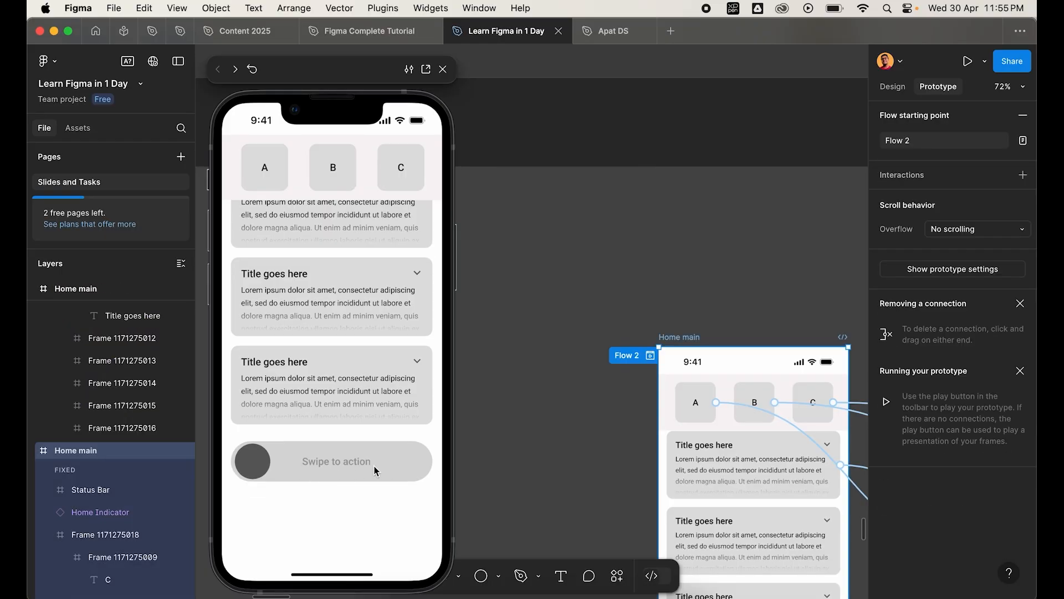
left_click(561, 300)
scroll(560, 300, "down", 5)
scroll(566, 302, "down", 5)
scroll(646, 332, "up", 6)
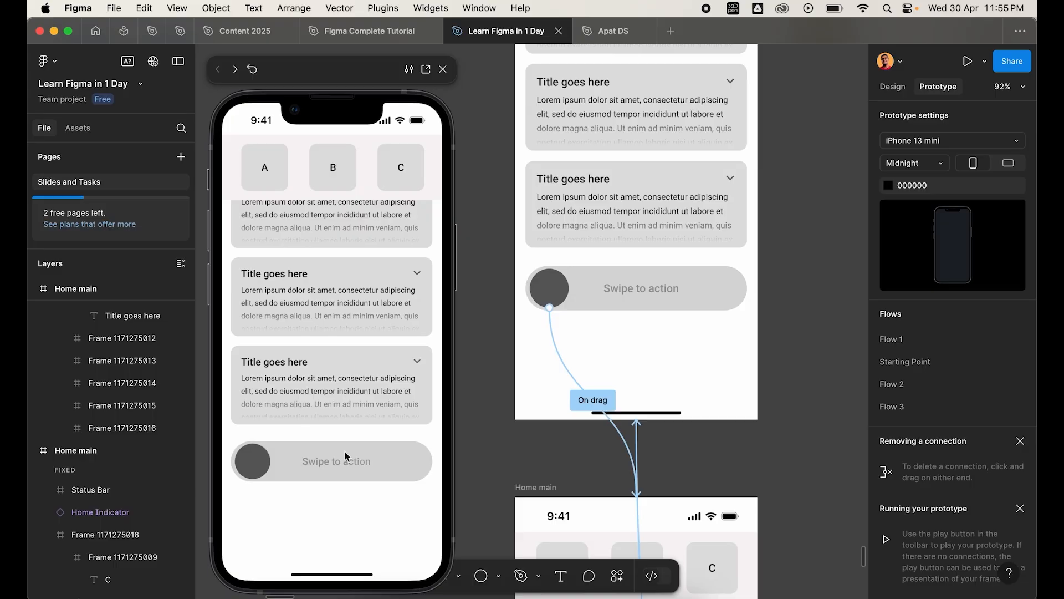
scroll(670, 333, "down", 8)
left_click(631, 224)
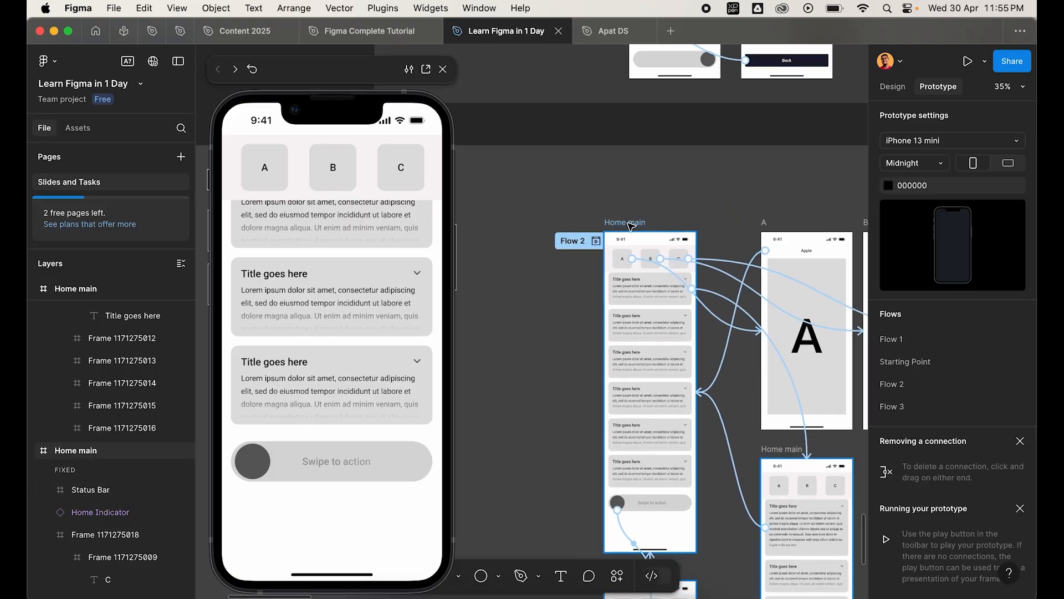
left_click(631, 224)
scroll(654, 552, "up", 8)
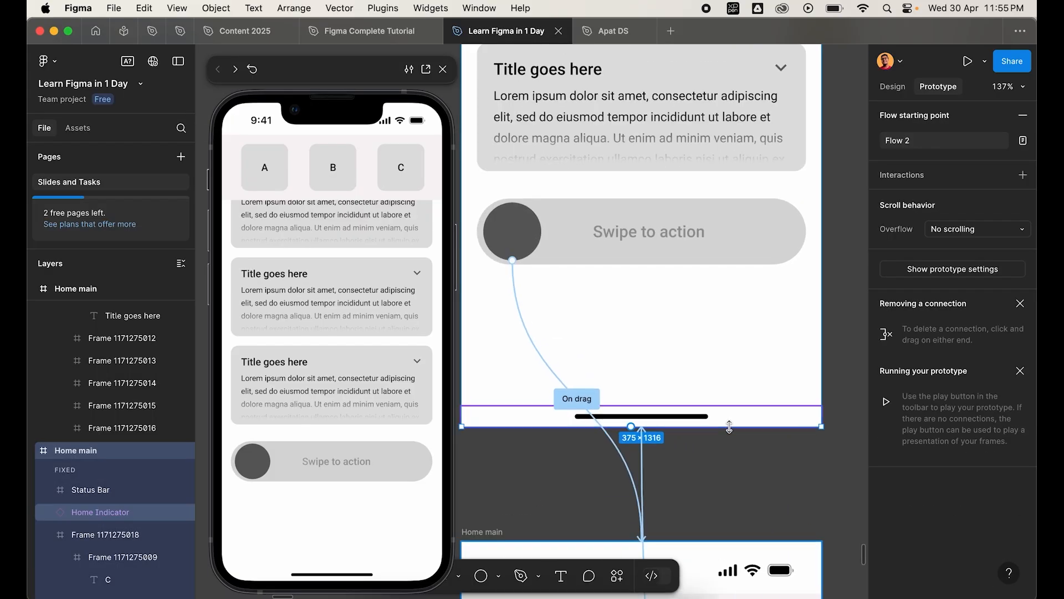
- Shorten the Flow 2 Home main frame from its lower edge to 375 × 1192
left_click_drag(729, 427, 721, 374)
left_click_drag(720, 375, 715, 305)
scroll(714, 309, "down", 5)
left_click(893, 87)
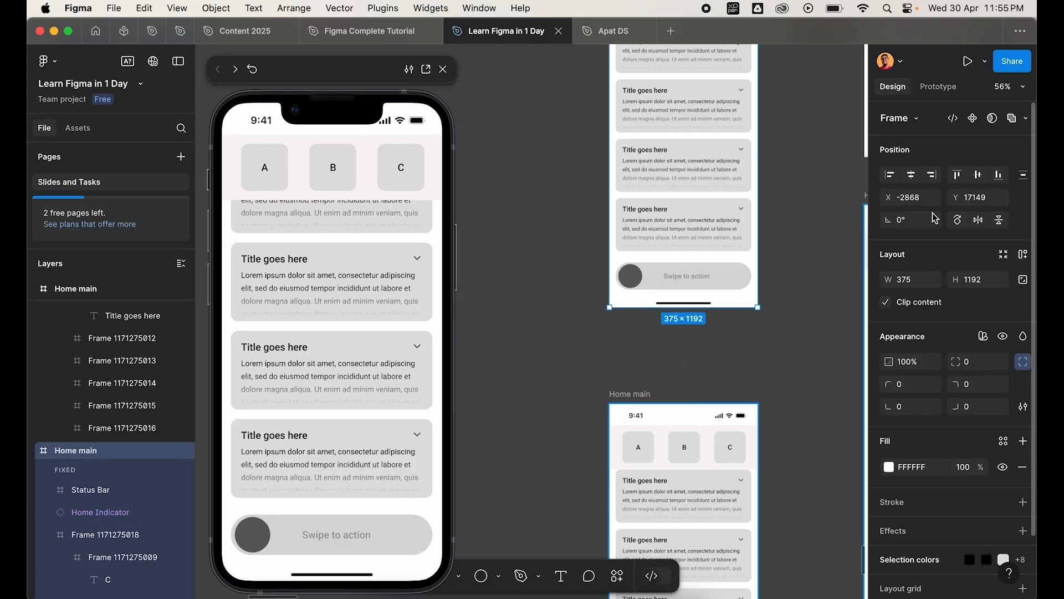
scroll(641, 438, "down", 4)
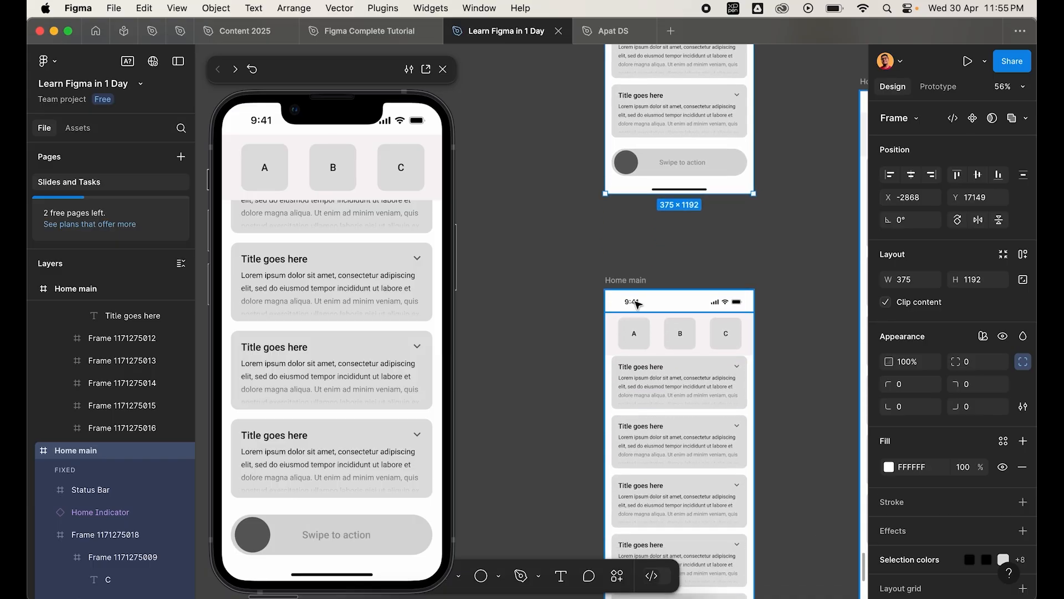
- Set the height of the swiped-state Home main frame to 1192
left_click(625, 280)
scroll(787, 332, "down", 7)
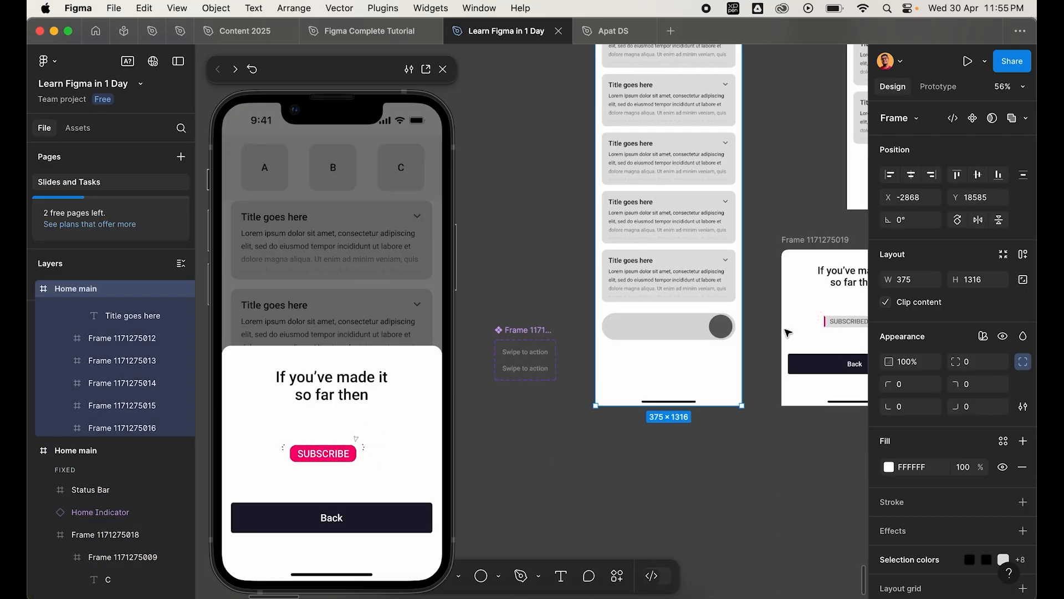
scroll(786, 332, "down", 2)
left_click(974, 279)
type("1192")
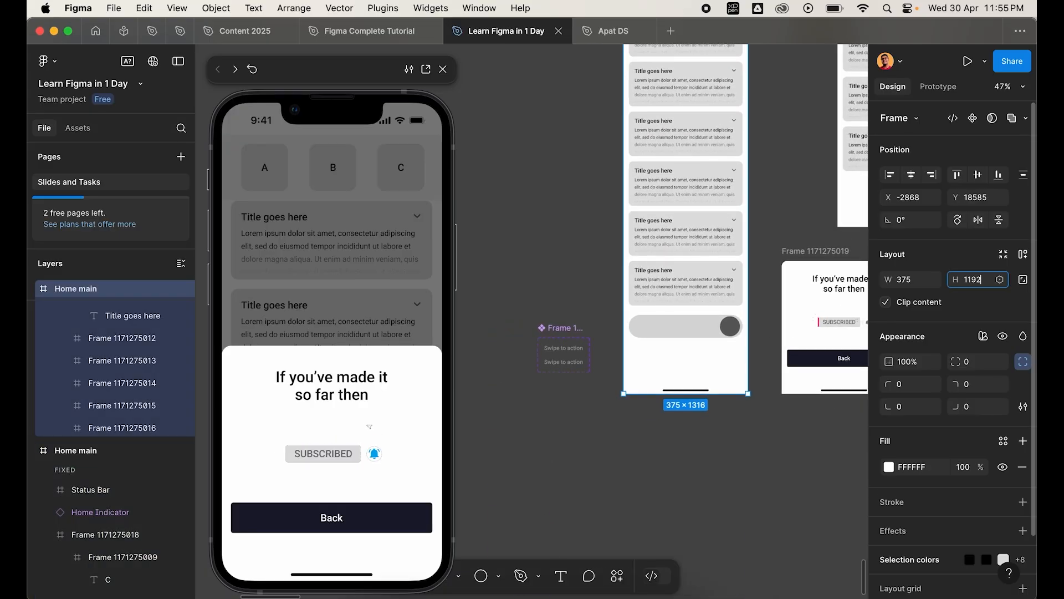
key("Return")
- Preview the Flow 2 Home main screen and test going to the A, B and C pages and back
scroll(661, 434, "up", 7)
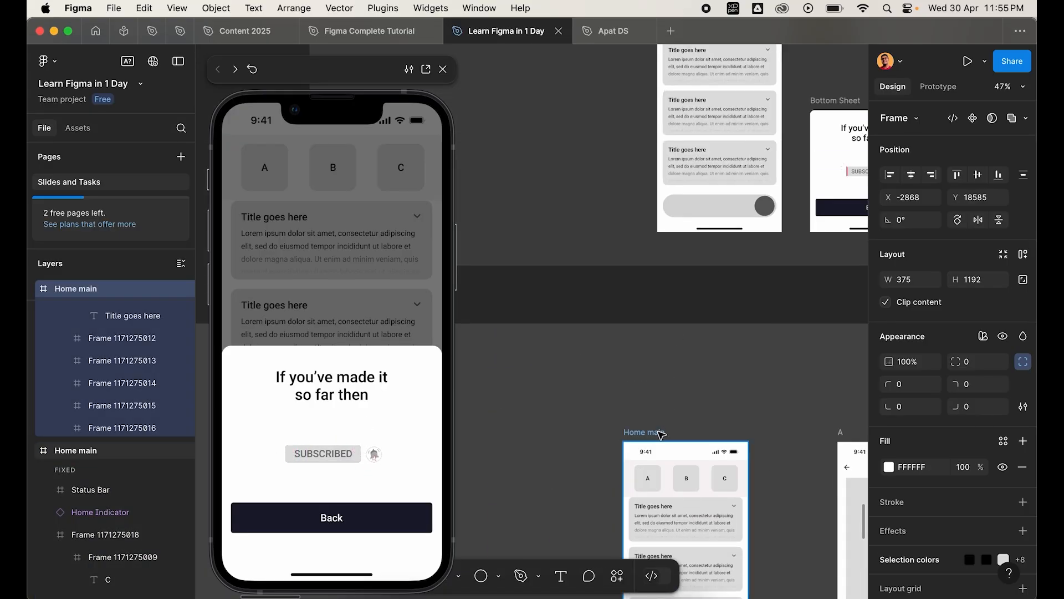
left_click(660, 434)
scroll(661, 435, "down", 7)
left_click(938, 87)
left_click(262, 173)
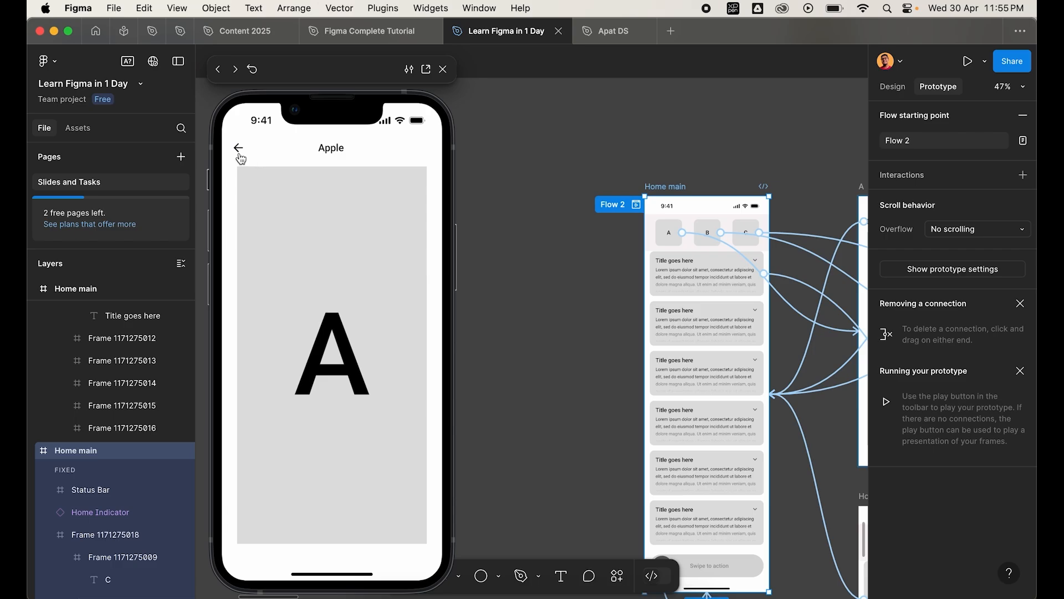
left_click(239, 154)
left_click(336, 164)
left_click(239, 153)
left_click(406, 169)
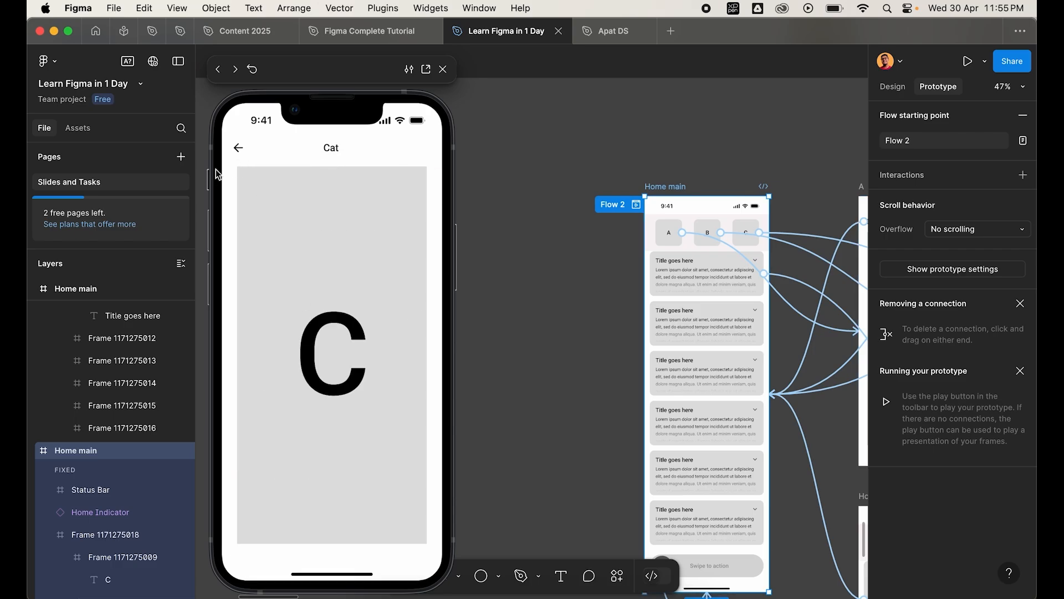
left_click(239, 147)
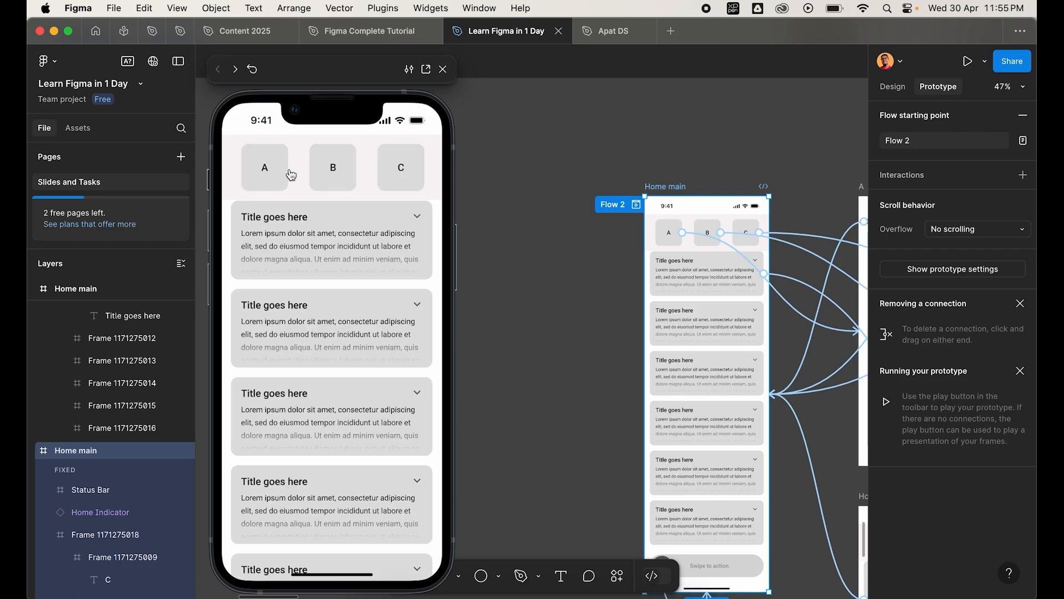
- Test scrolling the Home main preview and expanding and collapsing its first card
scroll(352, 421, "down", 5)
scroll(352, 422, "up", 5)
left_click(384, 240)
left_click(389, 232)
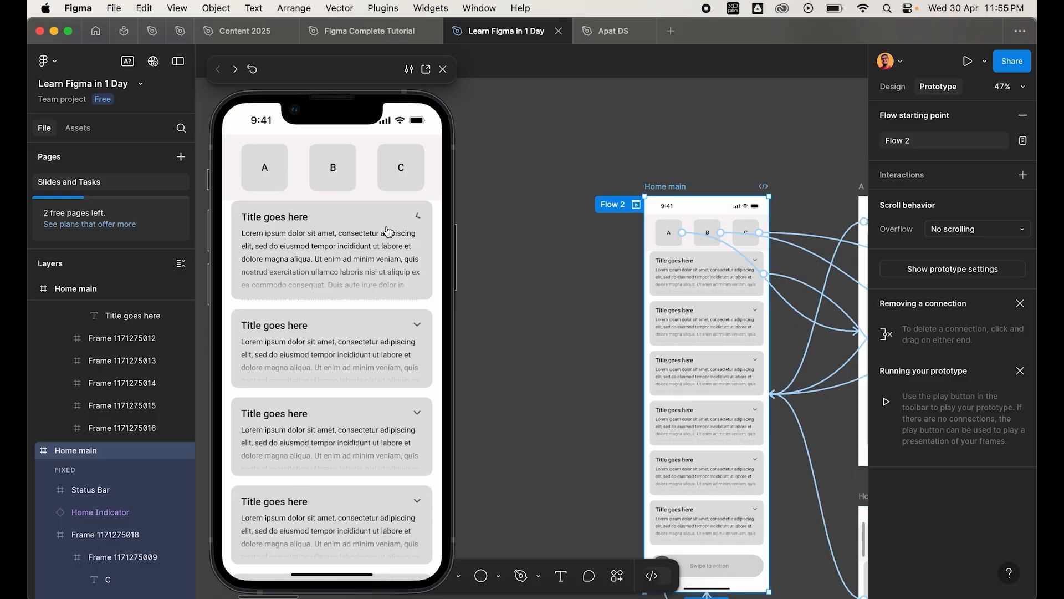
left_click(388, 233)
left_click(395, 261)
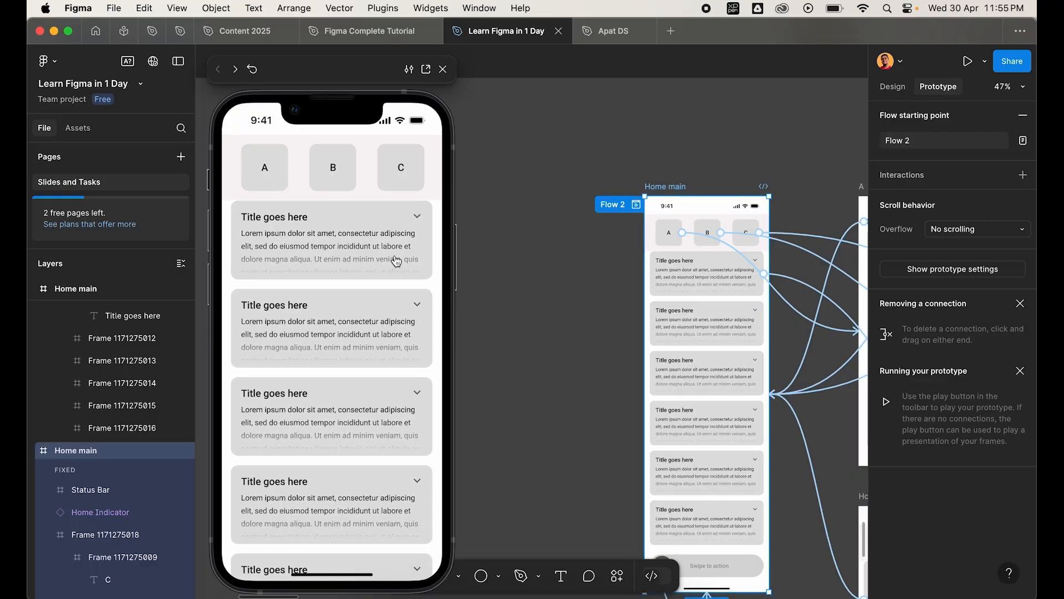
scroll(347, 247, "down", 3)
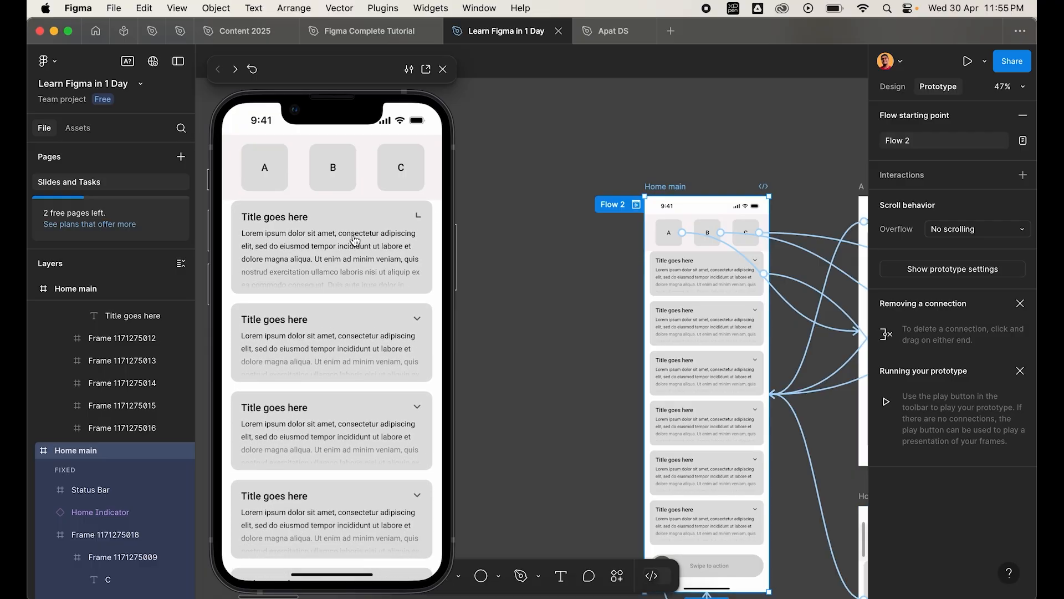
- Test swiping the slider to open the bottom sheet and returning with Back, including a partial swipe over the label
left_click_drag(252, 536, 450, 563)
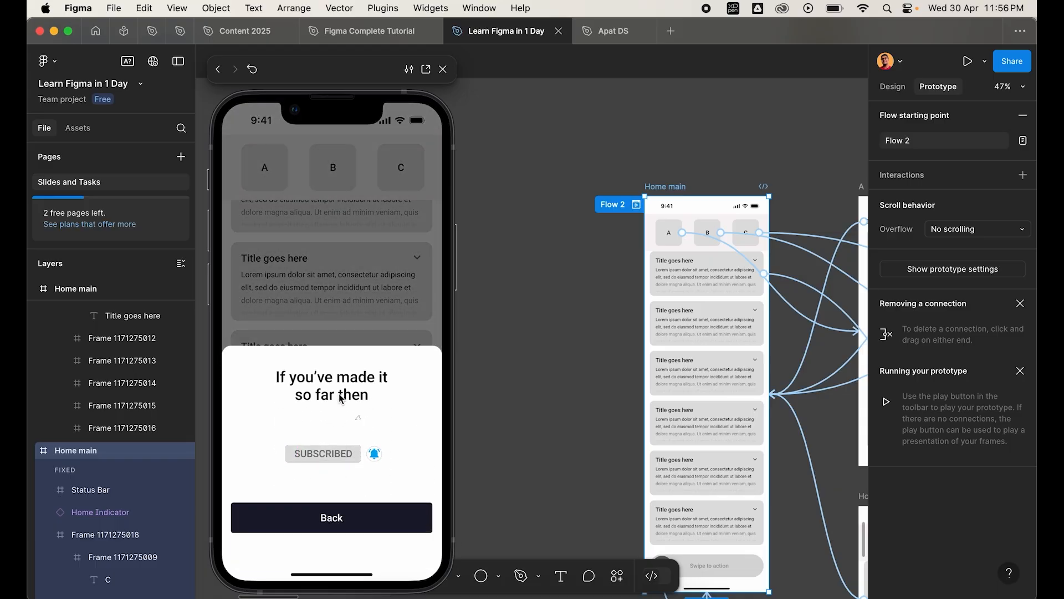
left_click(350, 519)
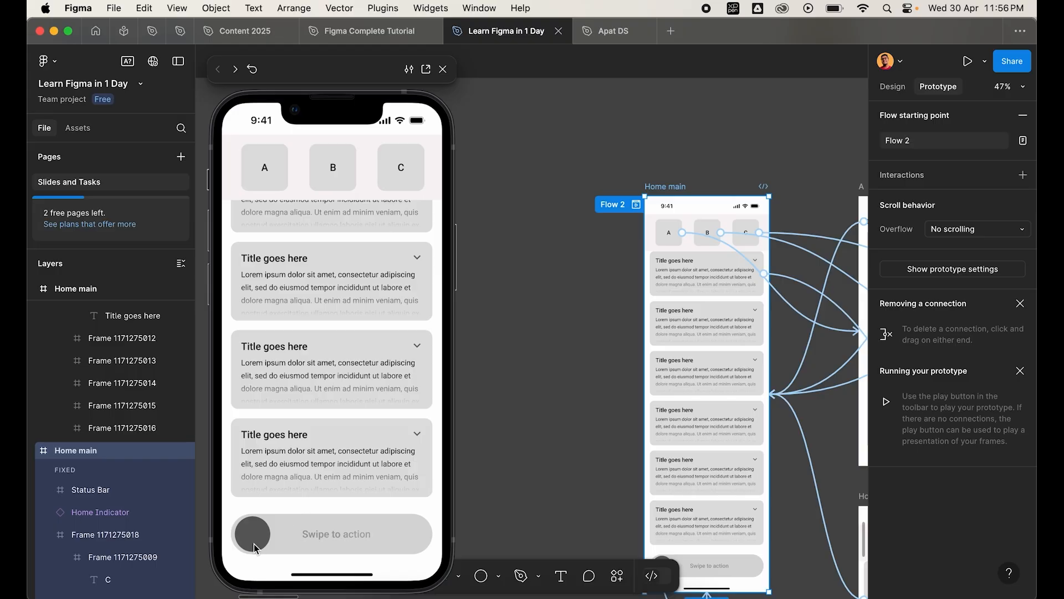
left_click_drag(253, 546, 413, 546)
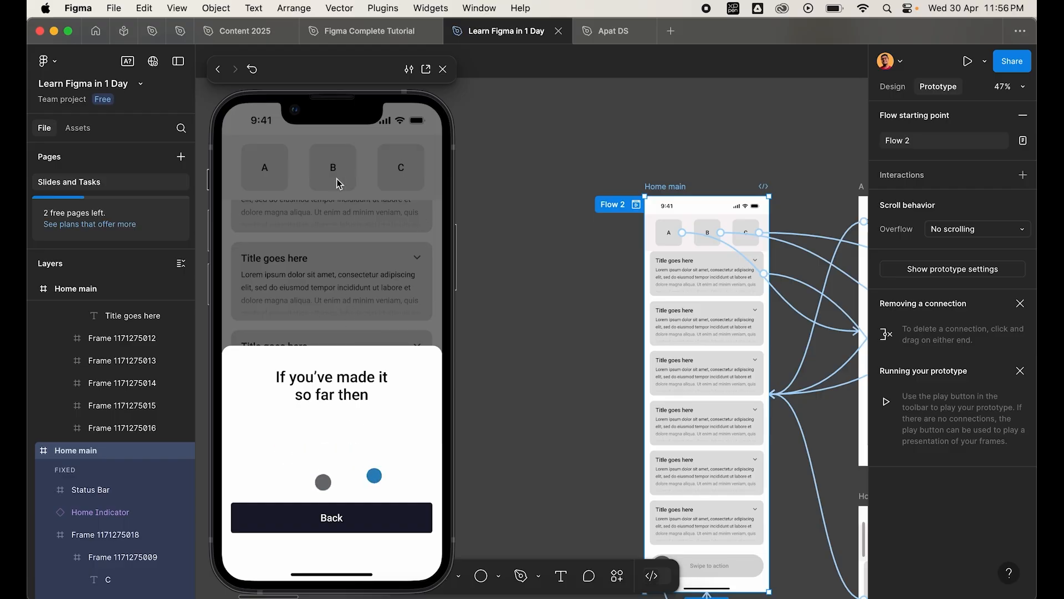
left_click(323, 525)
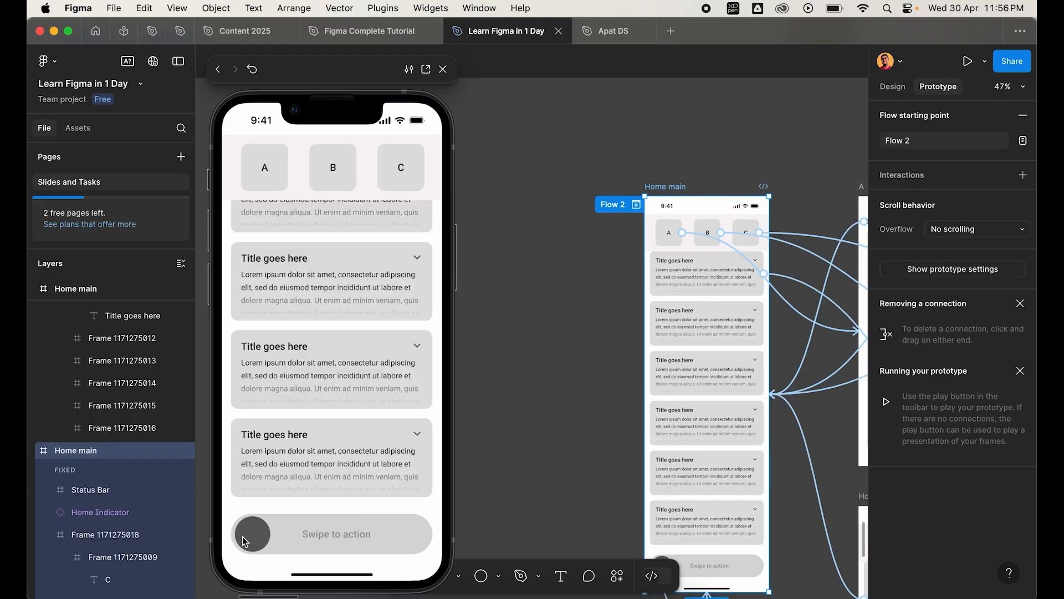
left_click_drag(247, 540, 333, 541)
- Bring the dark slider circle in front of the Swipe to action label on the Flow 2 Home main screen
left_click(513, 376)
scroll(516, 375, "down", 5)
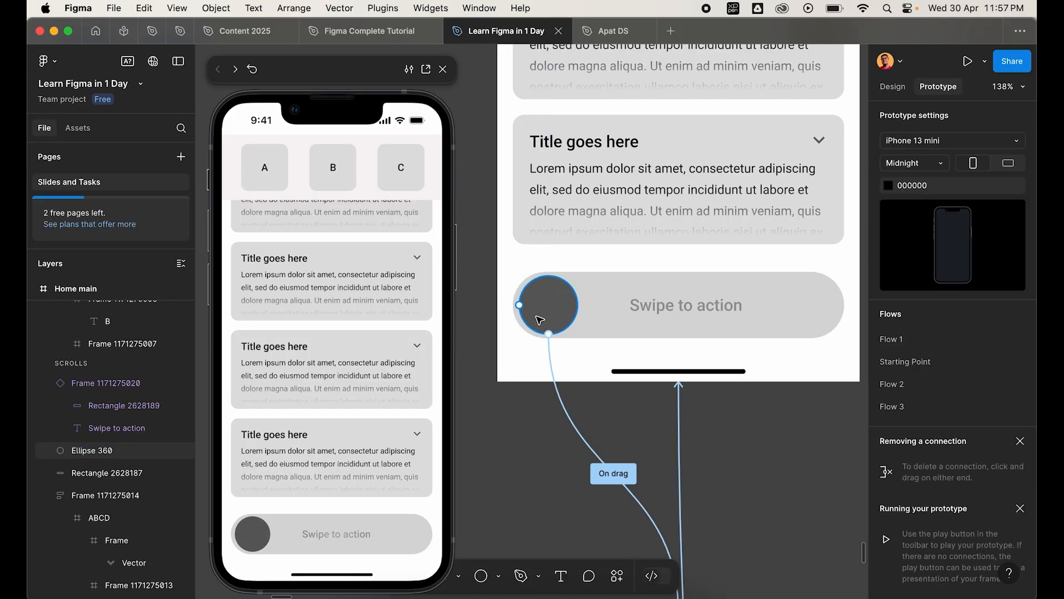
left_click(541, 316)
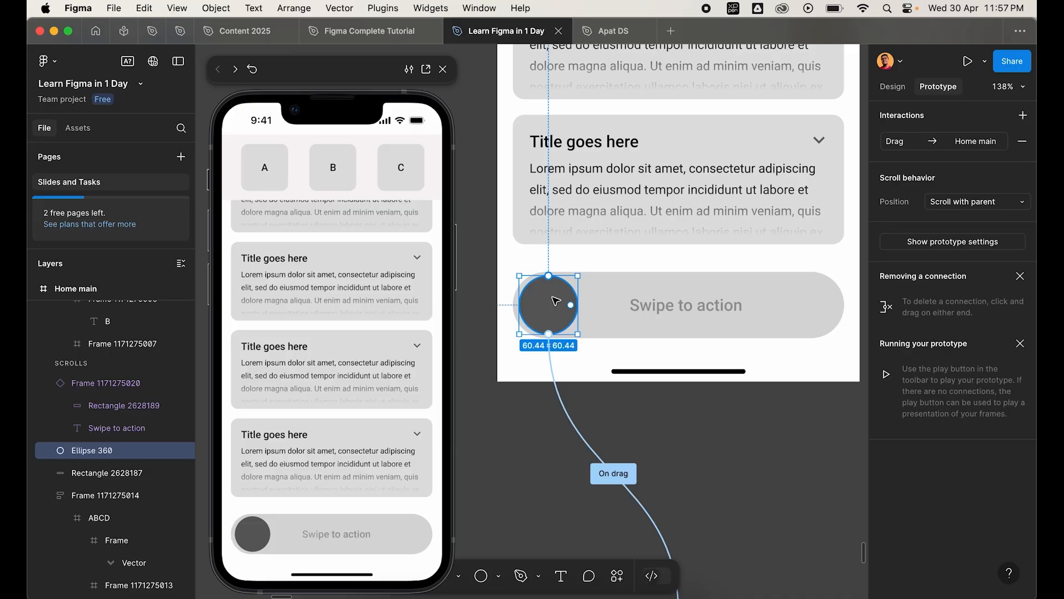
key("super+]")
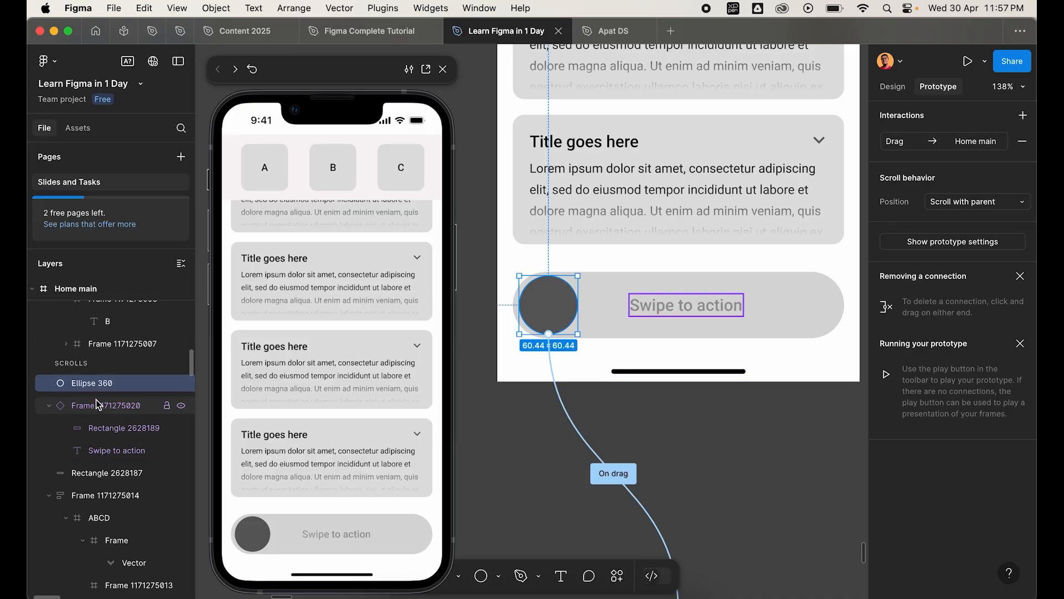
- Bring the slider circle to the front of the layer order on the swiped-state Home main screen
scroll(545, 424, "down", 5)
scroll(543, 423, "down", 2)
scroll(544, 423, "left", 2)
left_click(796, 359)
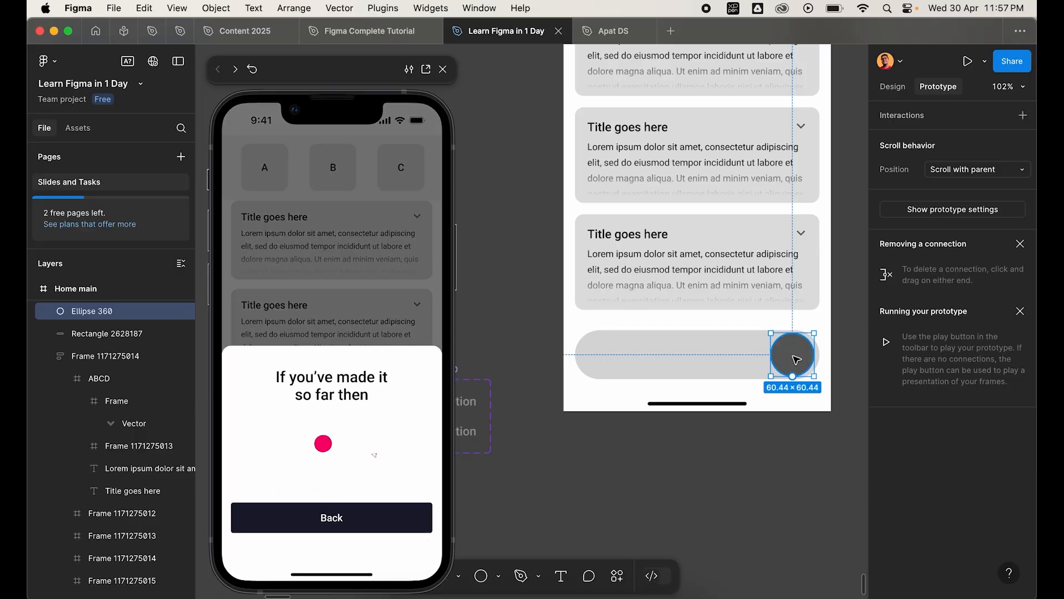
scroll(724, 452, "down", 5)
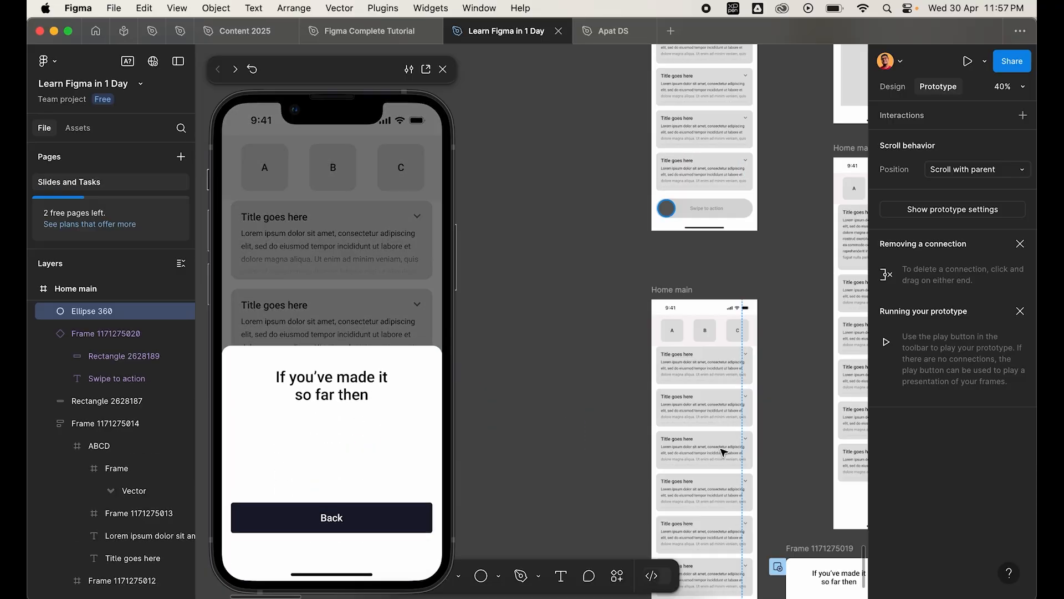
- Preview Flow 2 and swipe the slider to check how the circle passes over the label
scroll(723, 452, "down", 2)
left_click(687, 312)
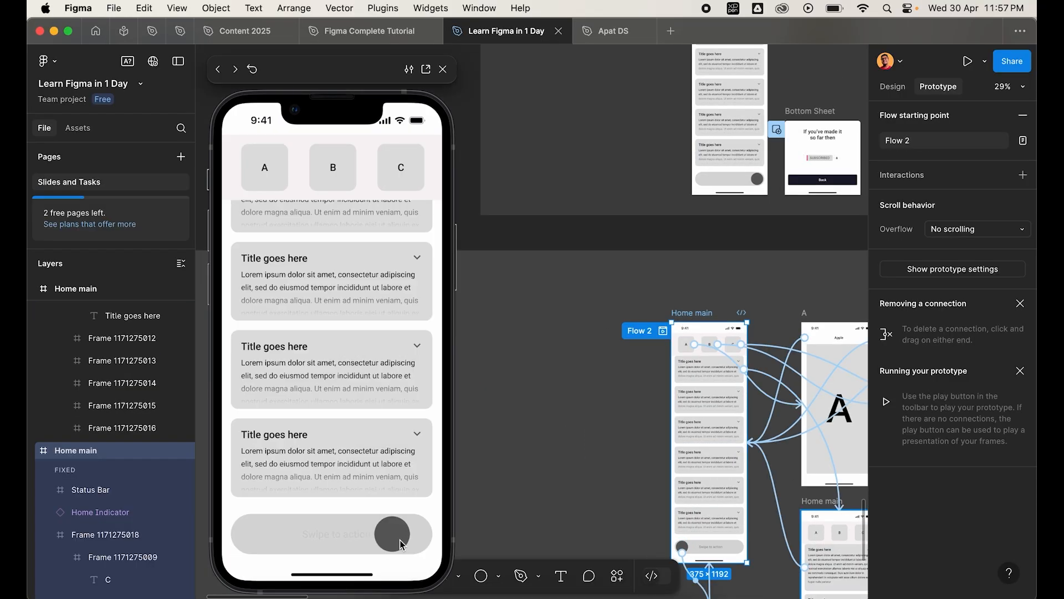
left_click_drag(398, 537, 314, 522)
- Select the Starting Point flow's Home main screen in the Prototype section and close the prototype preview
left_click(565, 310)
scroll(552, 331, "down", 5)
scroll(610, 238, "up", 1)
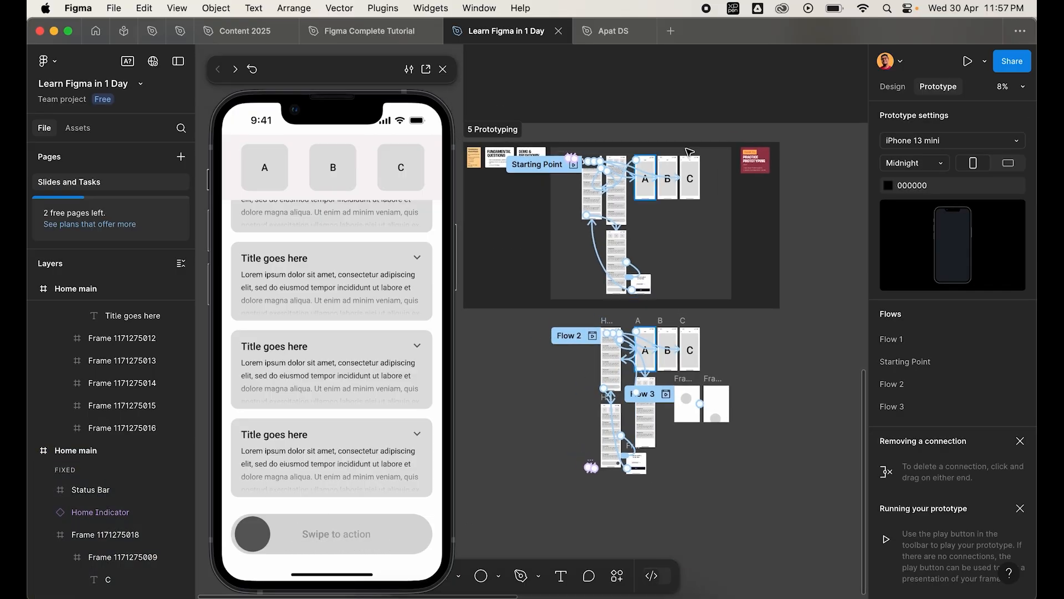
scroll(689, 155, "up", 5)
scroll(673, 205, "down", 6)
scroll(671, 212, "up", 10)
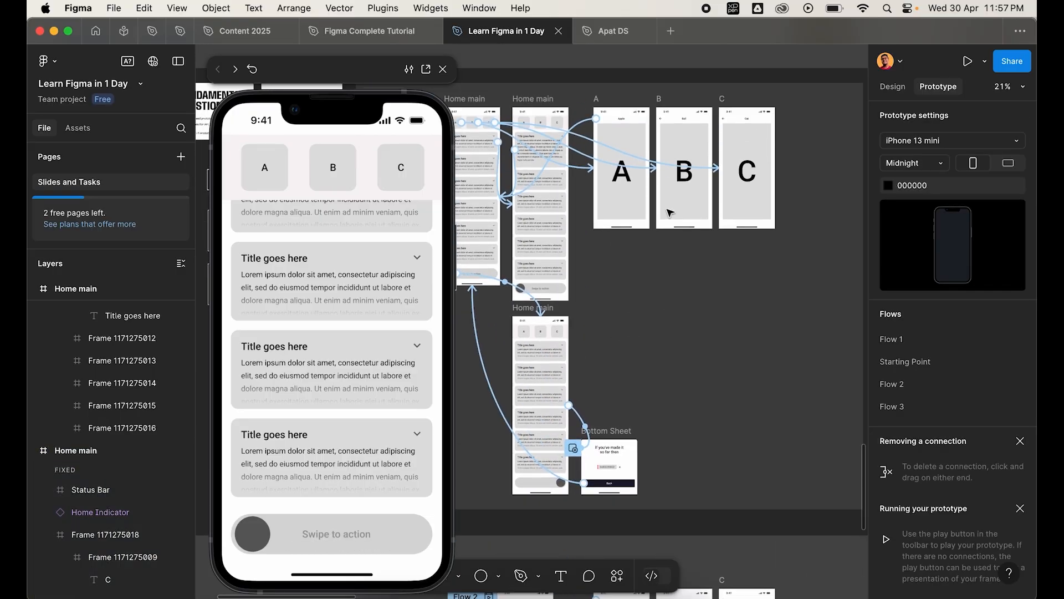
scroll(609, 194, "left", 3)
left_click(597, 176)
scroll(597, 177, "down", 3)
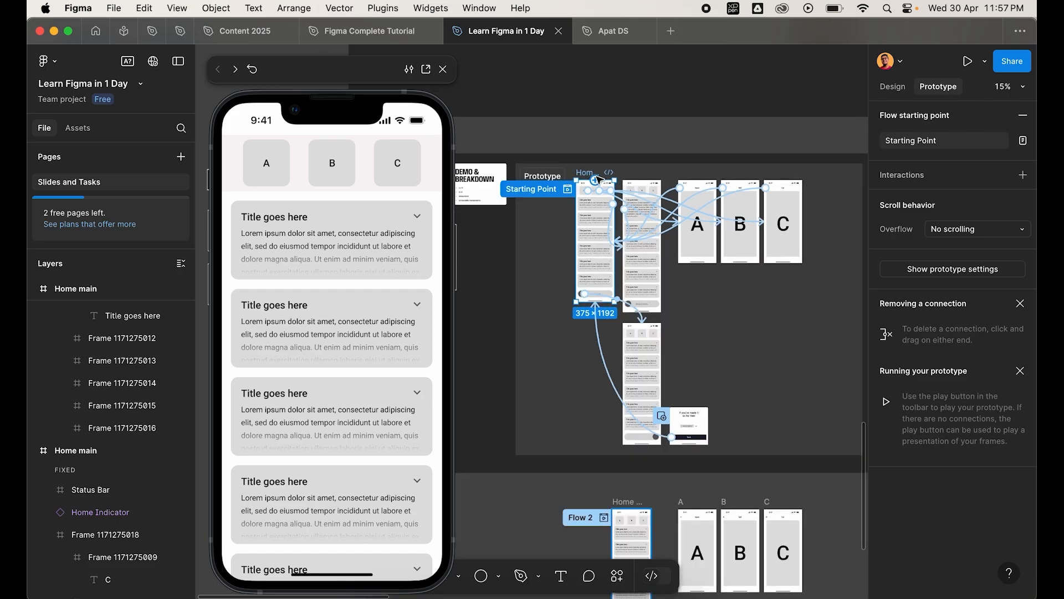
left_click(443, 73)
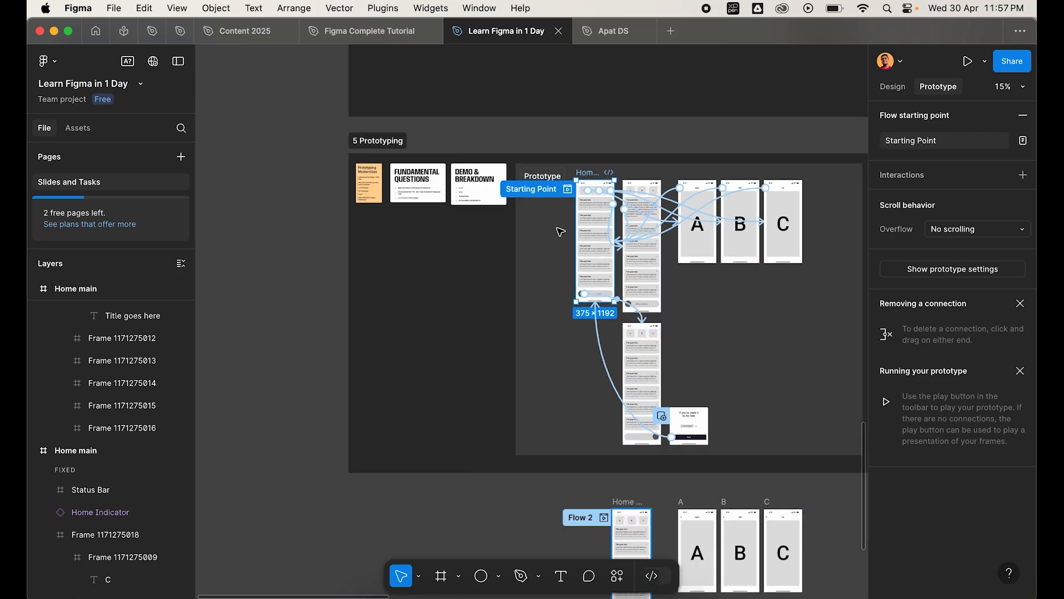
- Read the Task 01 Practice Prototyping card and review the finished screens in the Prototype section
scroll(561, 230, "right", 6)
scroll(579, 191, "up", 3)
scroll(580, 191, "up", 5)
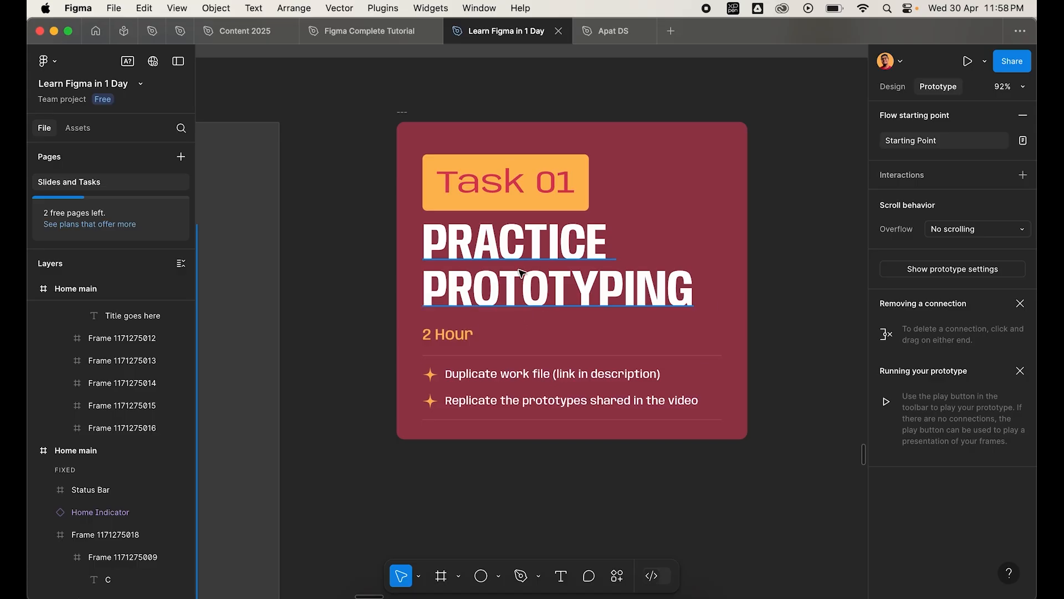
scroll(521, 273, "down", 10)
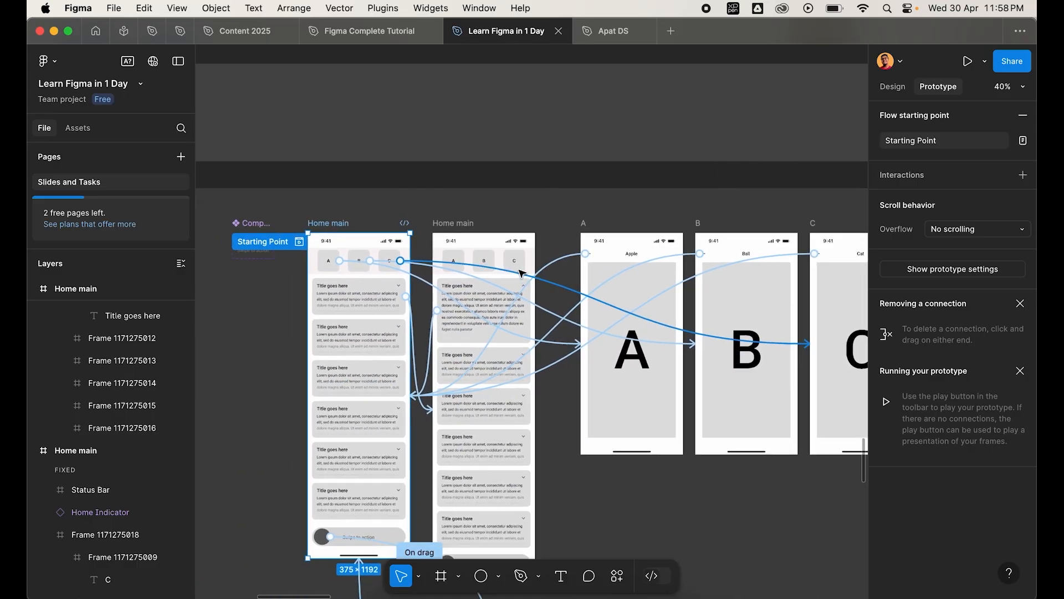
scroll(521, 273, "left", 3)
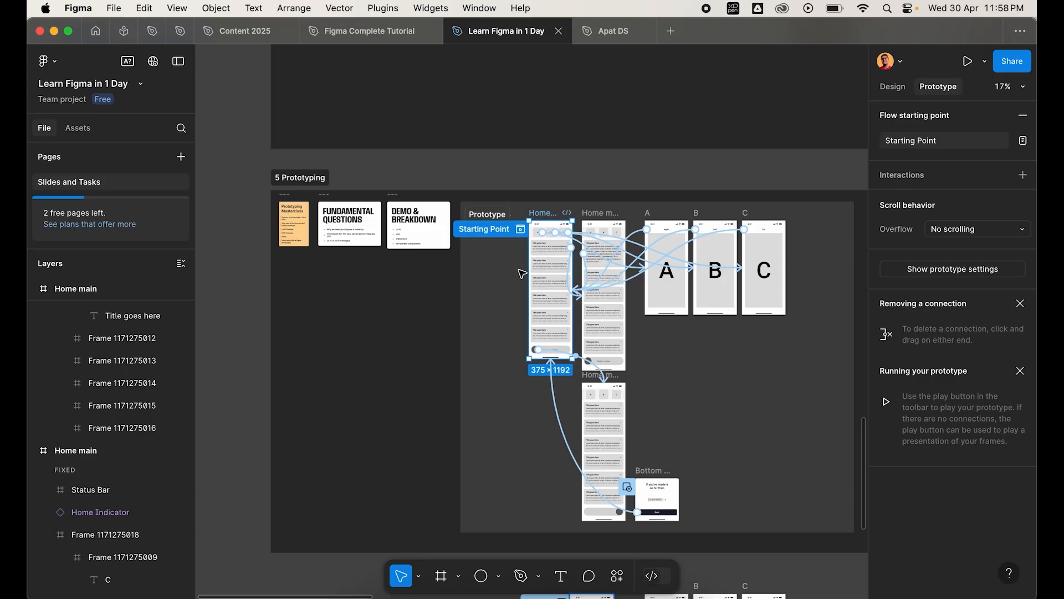
scroll(584, 314, "right", 4)
scroll(584, 314, "down", 1)
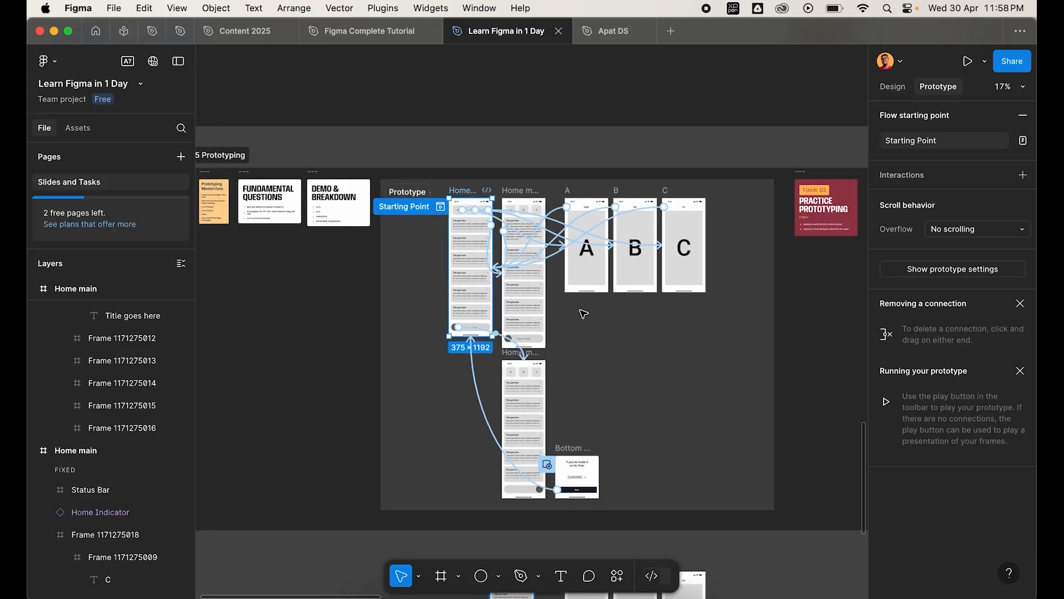
scroll(583, 314, "right", 7)
scroll(584, 313, "up", 10)
scroll(583, 312, "up", 2)
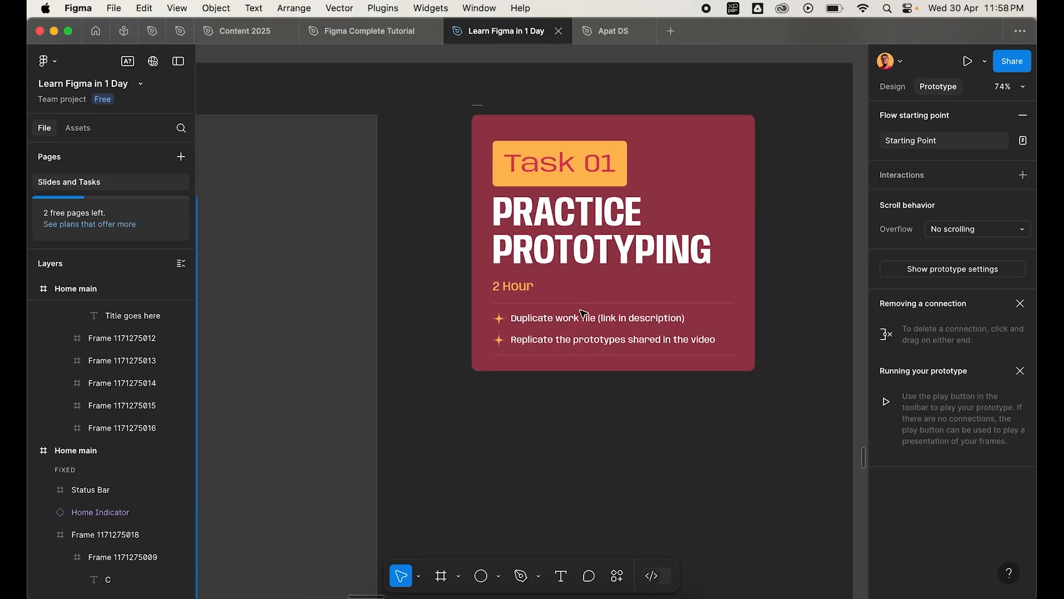
scroll(583, 313, "up", 5)
left_click(556, 214)
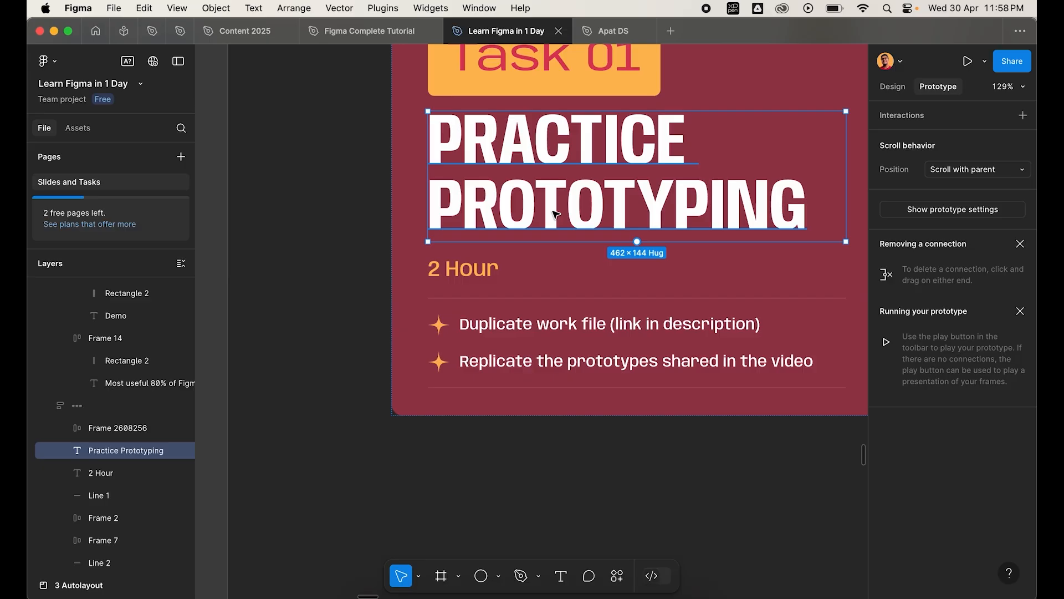
- Look over the Prototype section's screens and the Flow 2 and Flow 3 frames beneath it
scroll(556, 214, "down", 10)
scroll(611, 198, "left", 6)
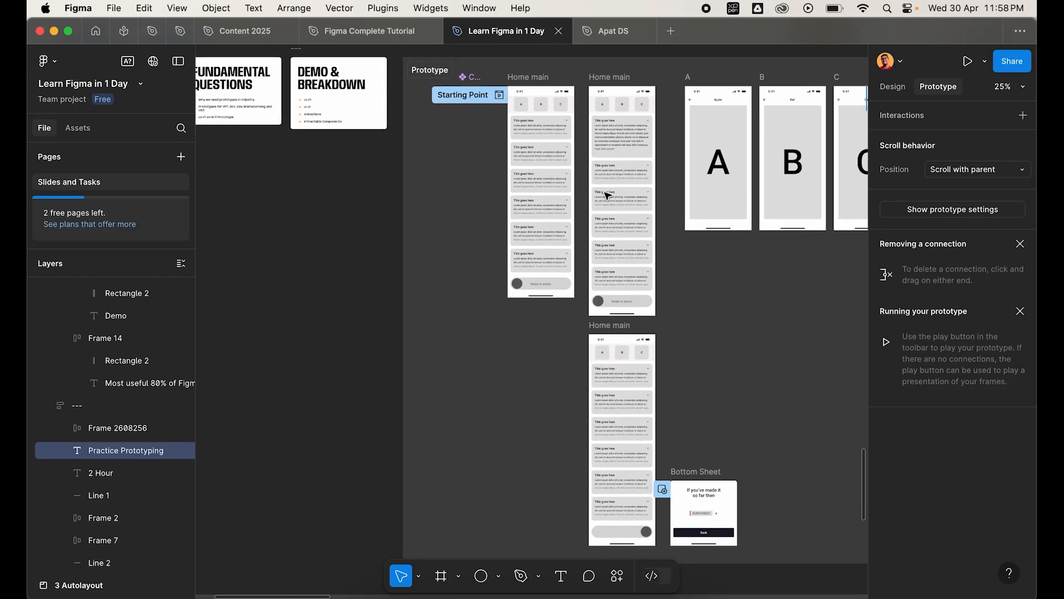
scroll(607, 302, "down", 5)
scroll(607, 302, "down", 4)
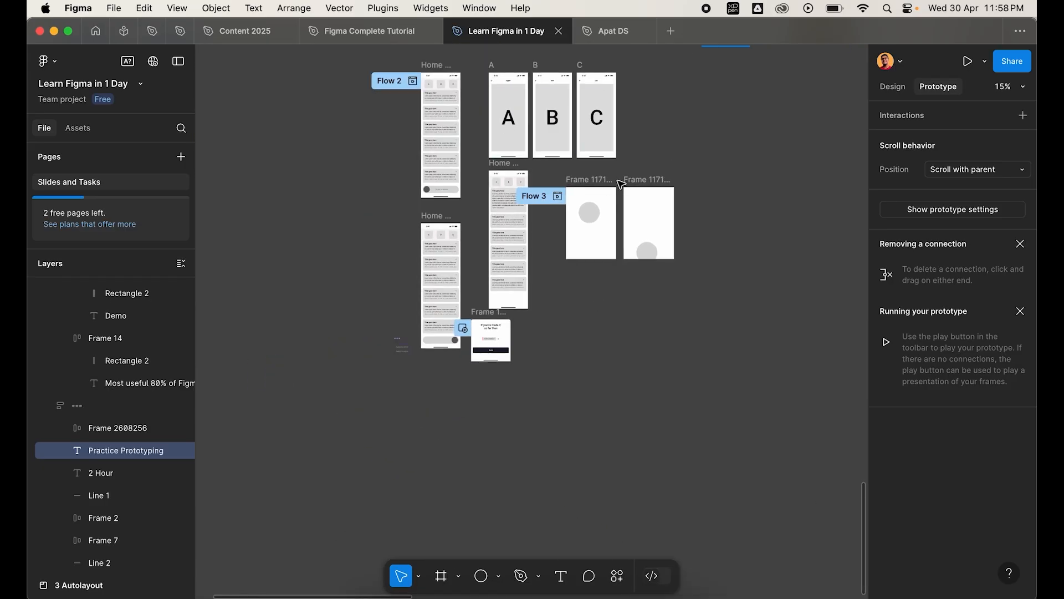
scroll(606, 216, "up", 5)
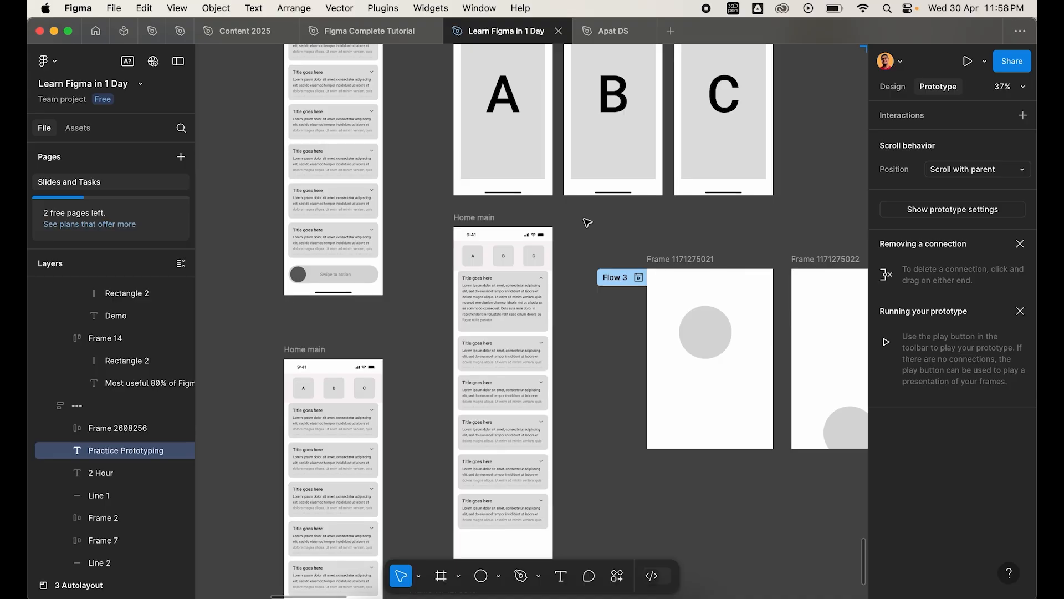
scroll(545, 226, "down", 4)
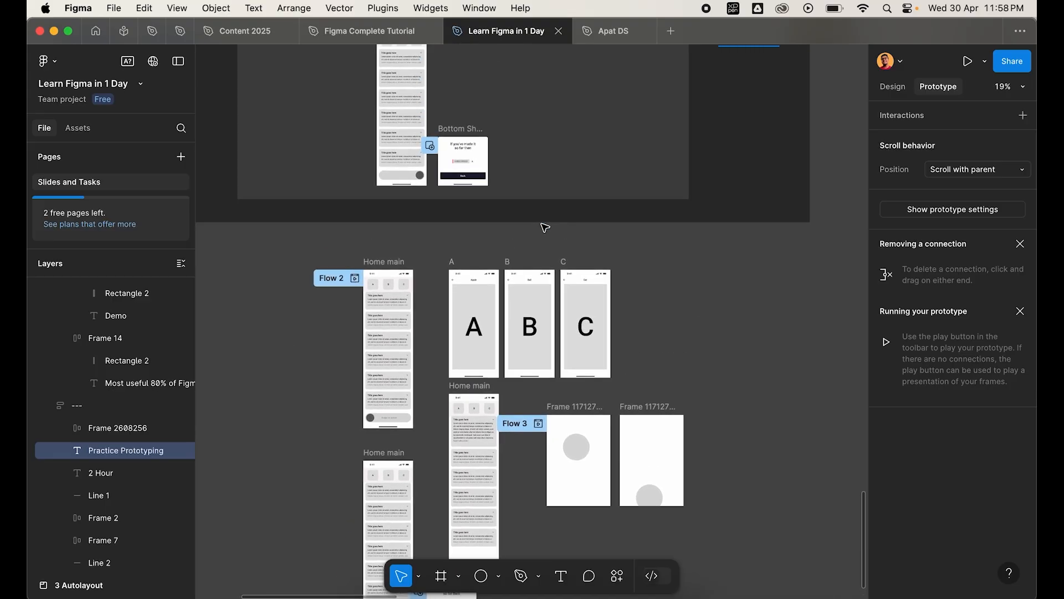
- Preview the Starting Point flow from the Prototype section and move the preview window clear of the section's screens
scroll(545, 227, "up", 3)
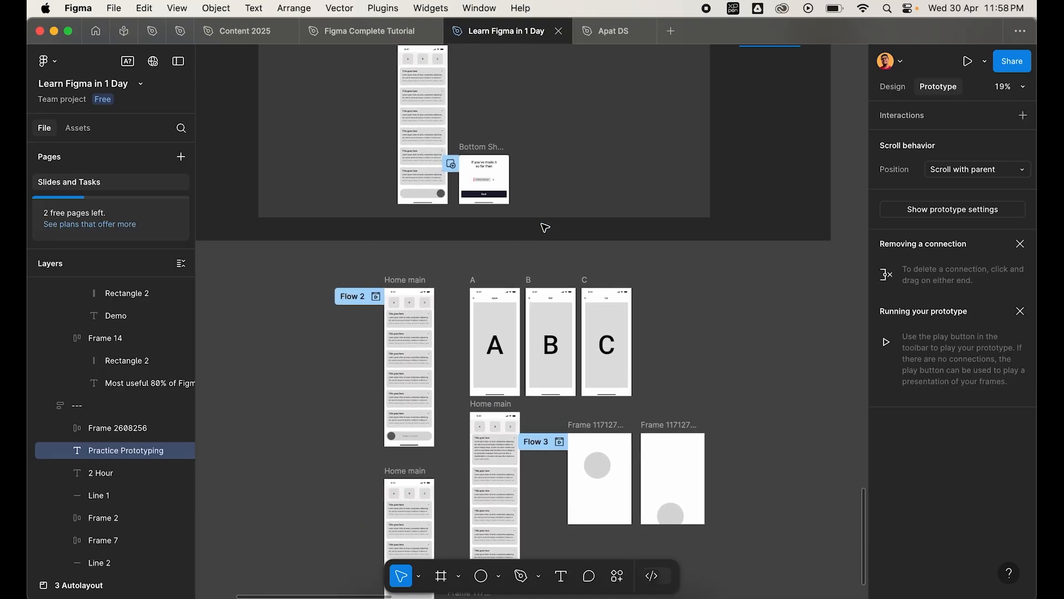
scroll(544, 227, "up", 5)
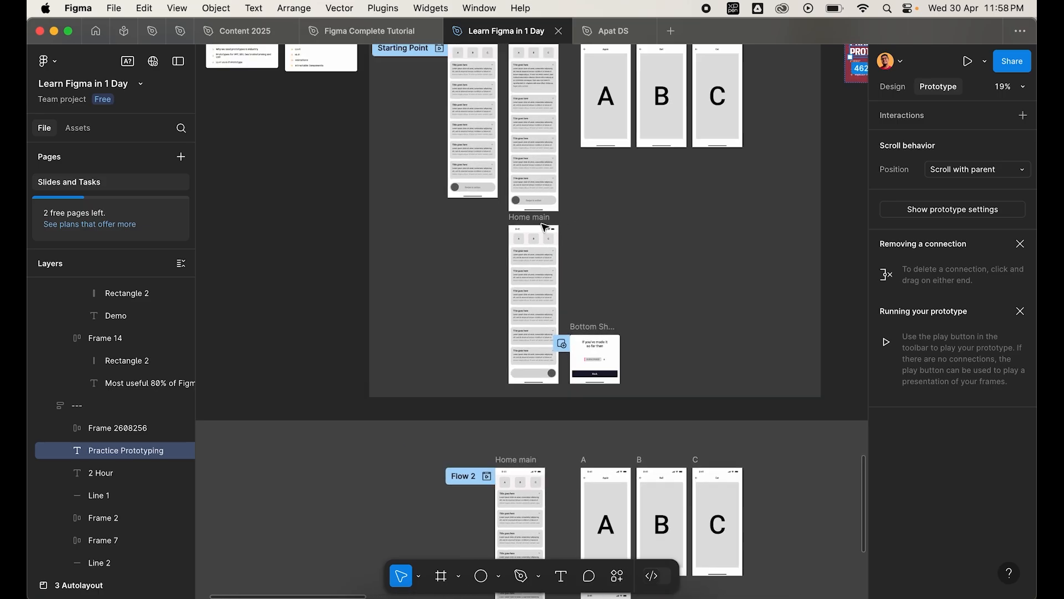
scroll(478, 156, "down", 3)
left_click(478, 155)
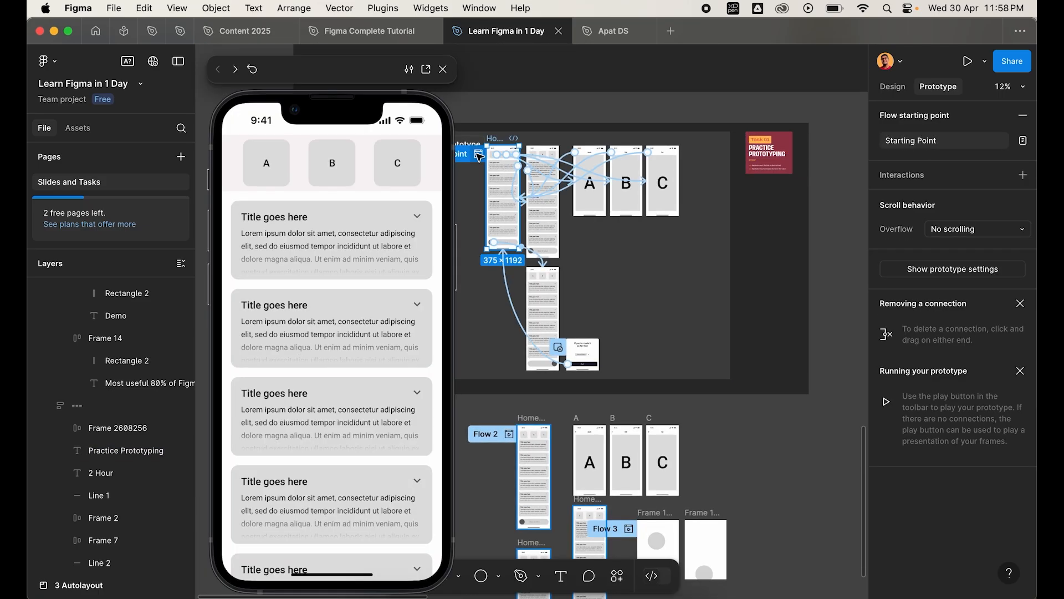
left_click_drag(307, 79, 228, 82)
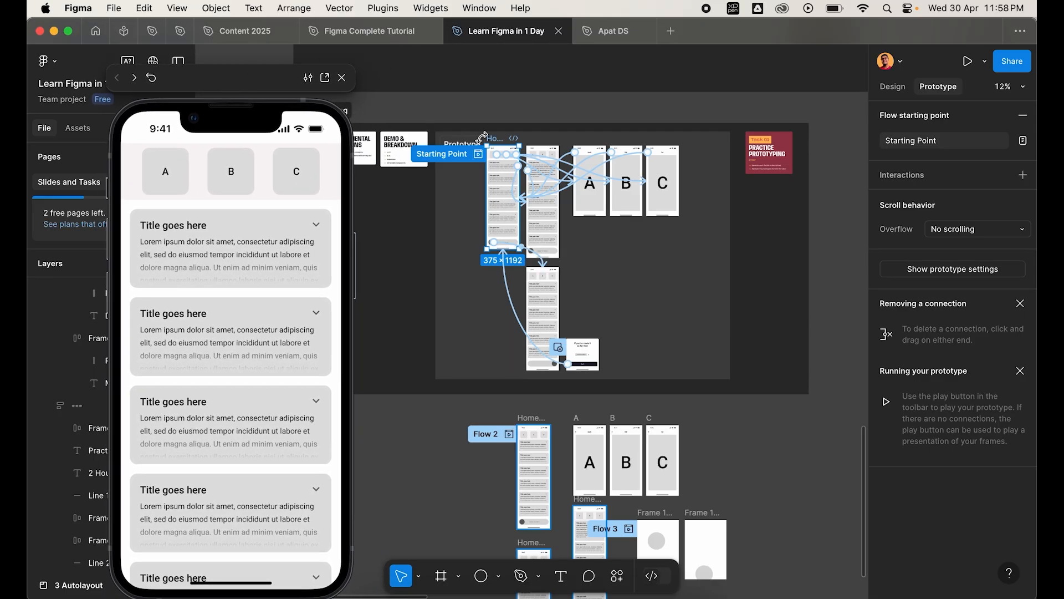
- Open the Starting Point preview in its own tab and check the prototype's sharing options
left_click(326, 80)
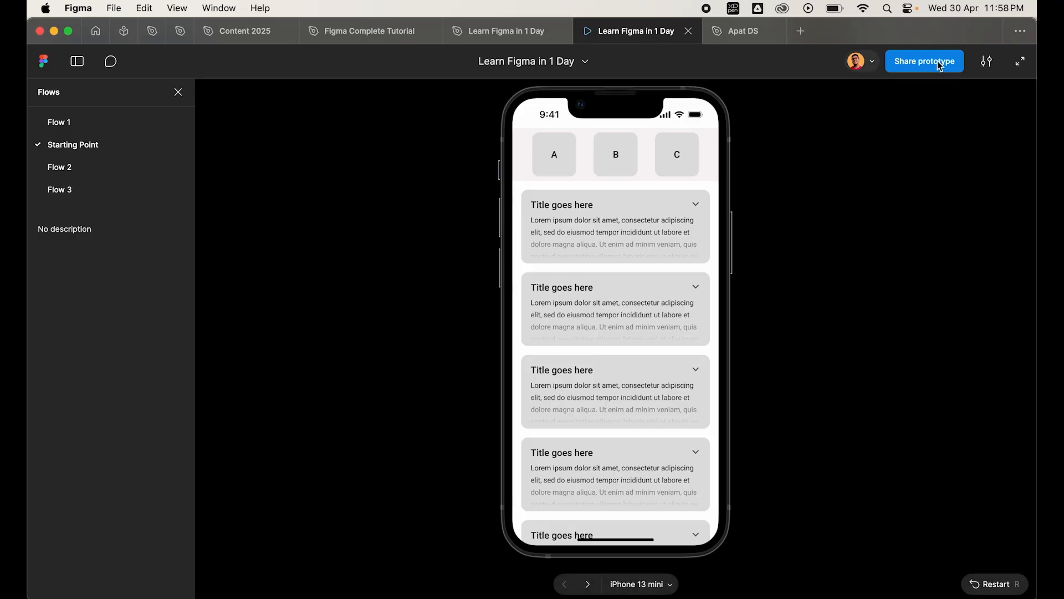
left_click(923, 65)
left_click(924, 64)
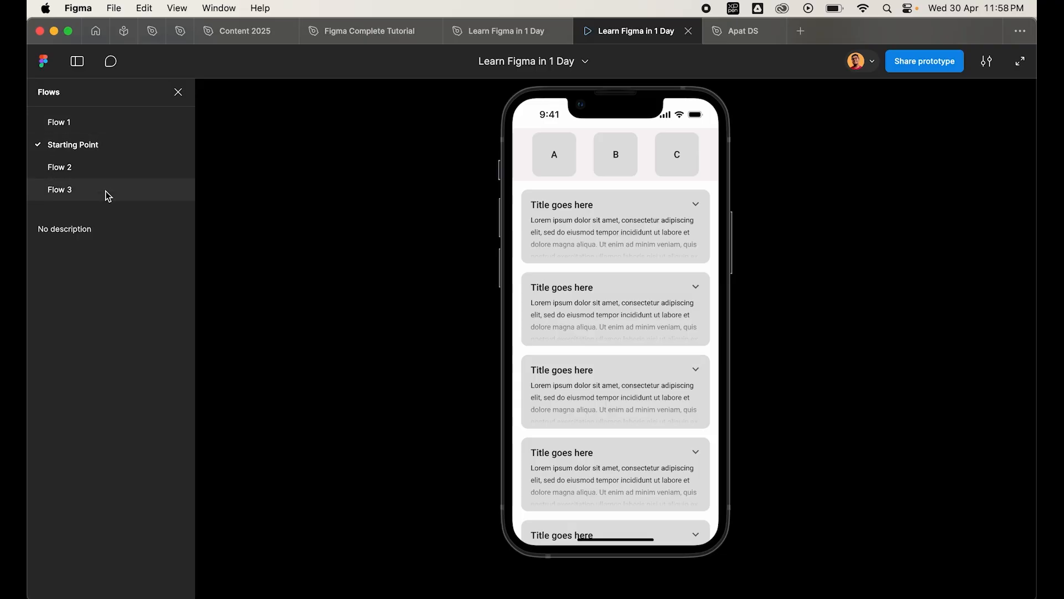
- Return to the design file and inspect the Flow 2 starting point on its Home main screen
left_click(507, 32)
scroll(556, 348, "down", 6)
scroll(556, 349, "up", 5)
scroll(447, 161, "up", 3)
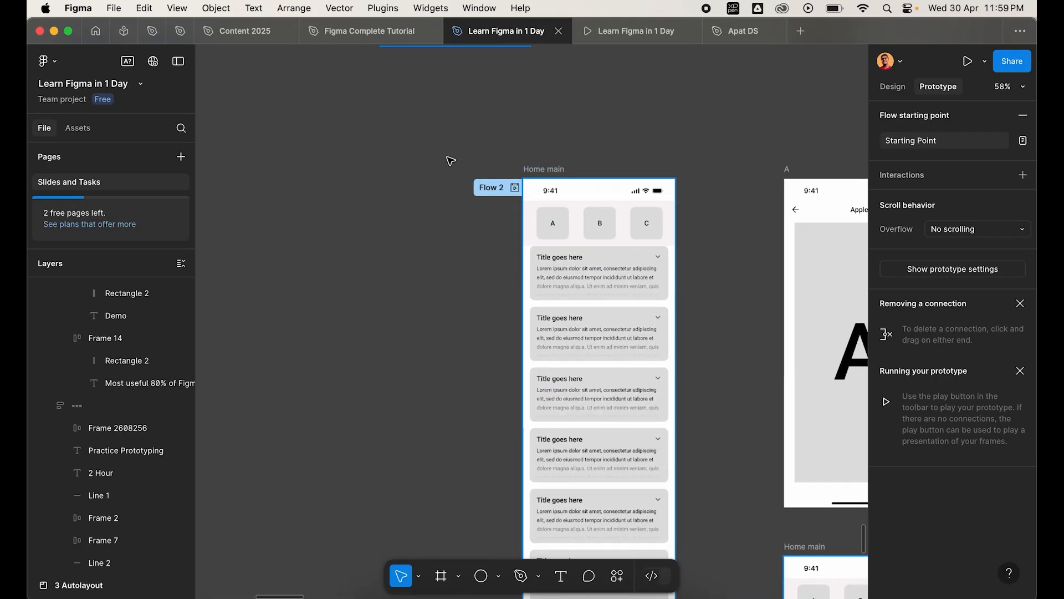
left_click(498, 191)
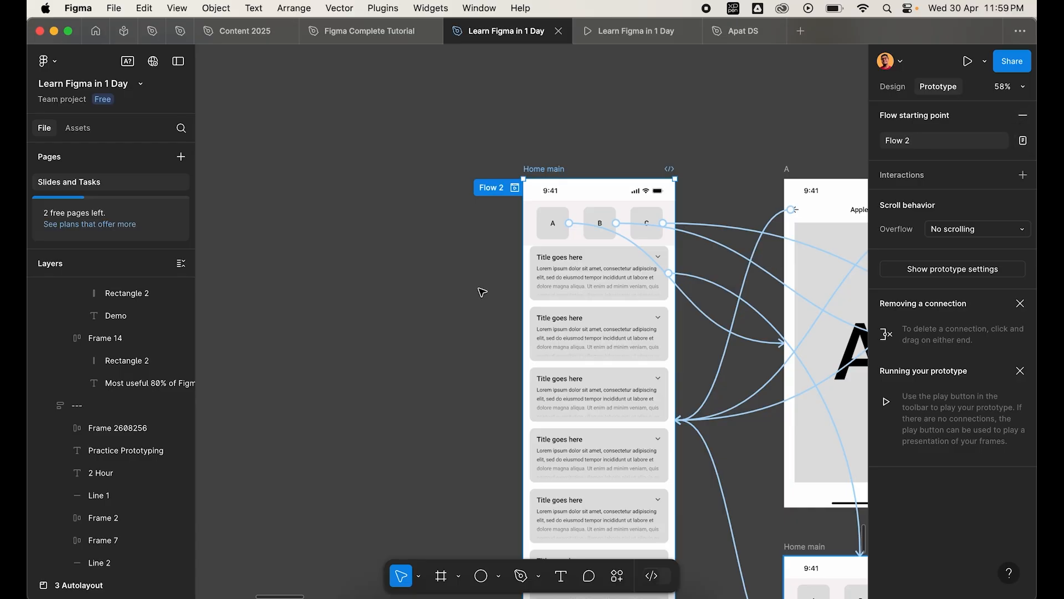
key("Escape")
- Review the connected flows and the Prototyping Masterclass card in the 5 Prototyping section
scroll(401, 212, "down", 3)
scroll(401, 212, "down", 5)
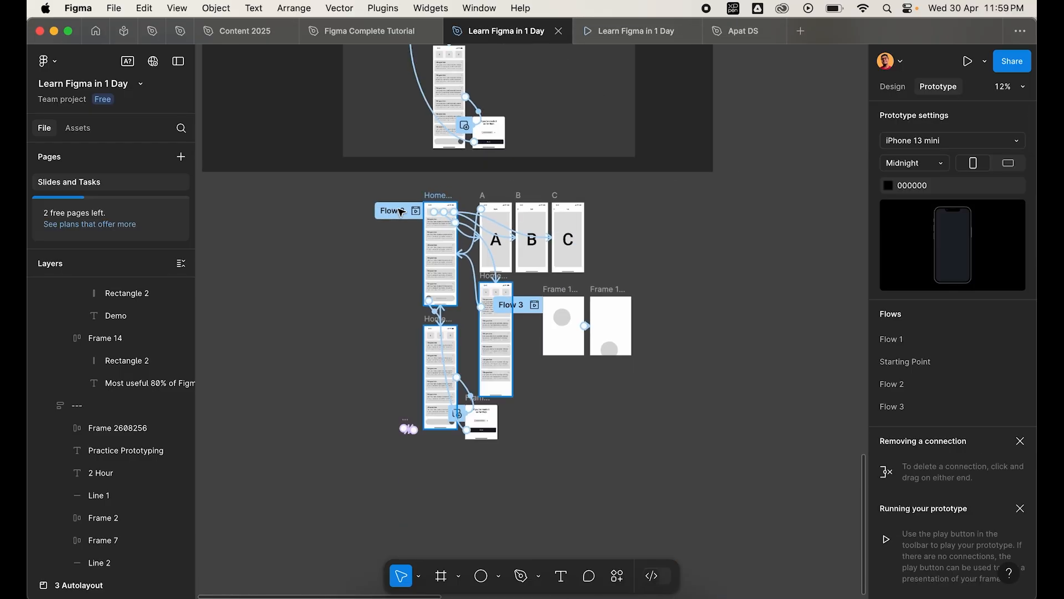
scroll(402, 213, "up", 3)
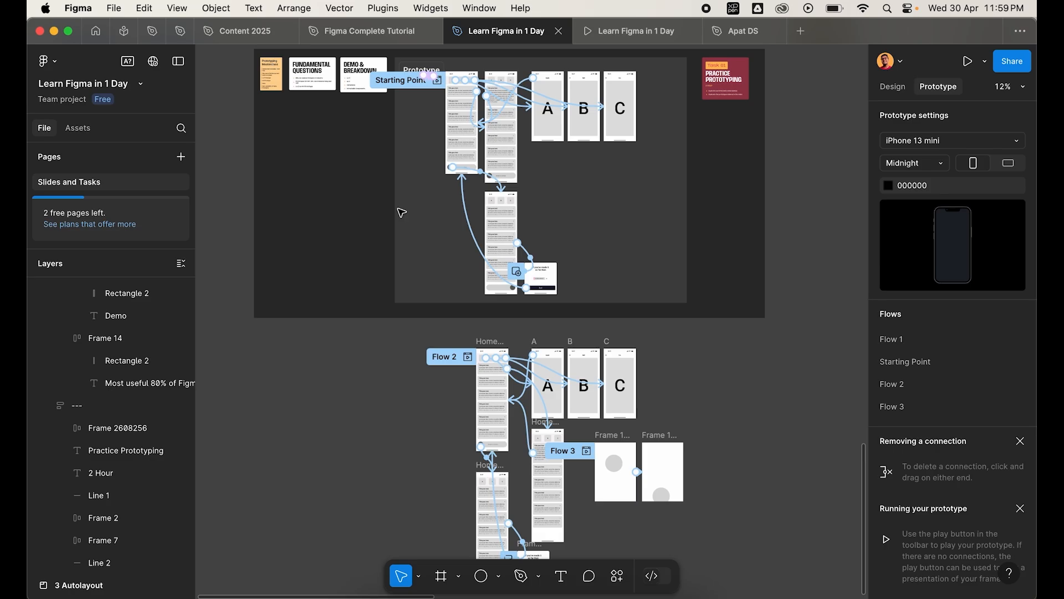
scroll(401, 212, "up", 5)
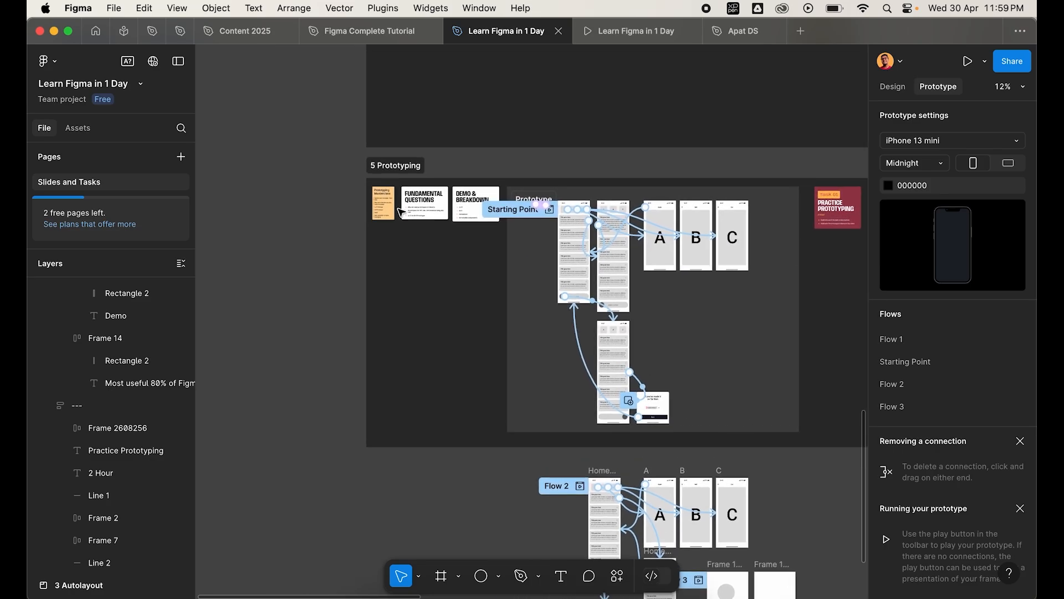
scroll(401, 212, "up", 3)
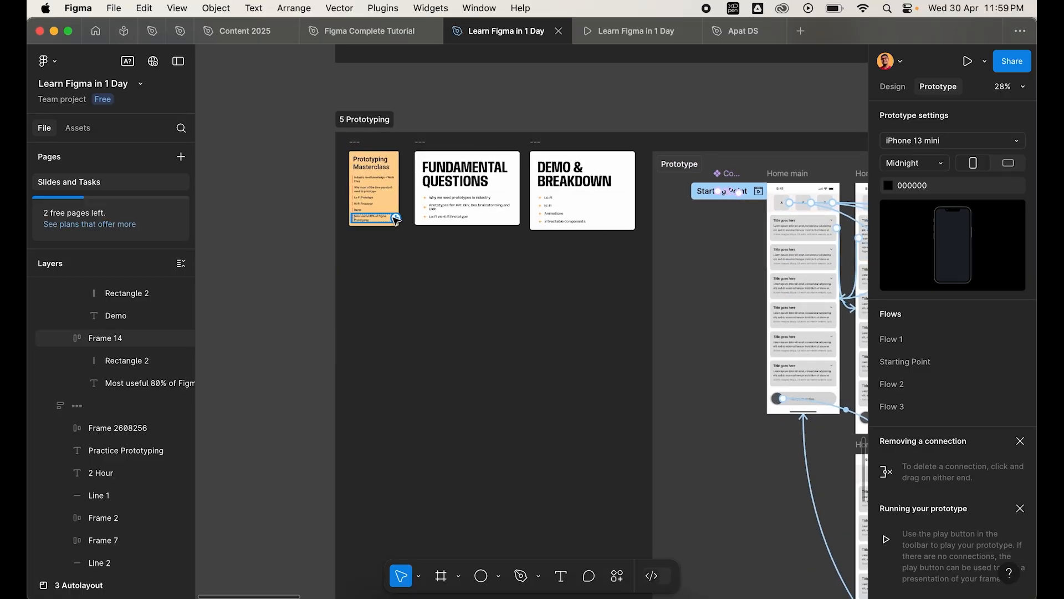